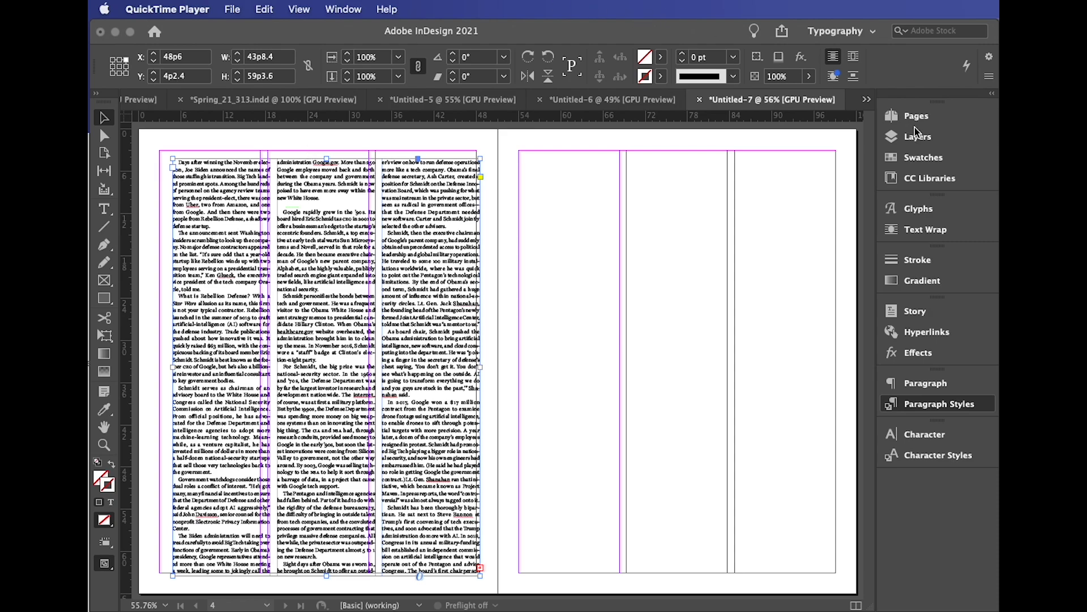
# - Display the document's pages and review the page size and margins in Document Setup without changing them
pyautogui.click(894, 119)
pyautogui.click(895, 116)
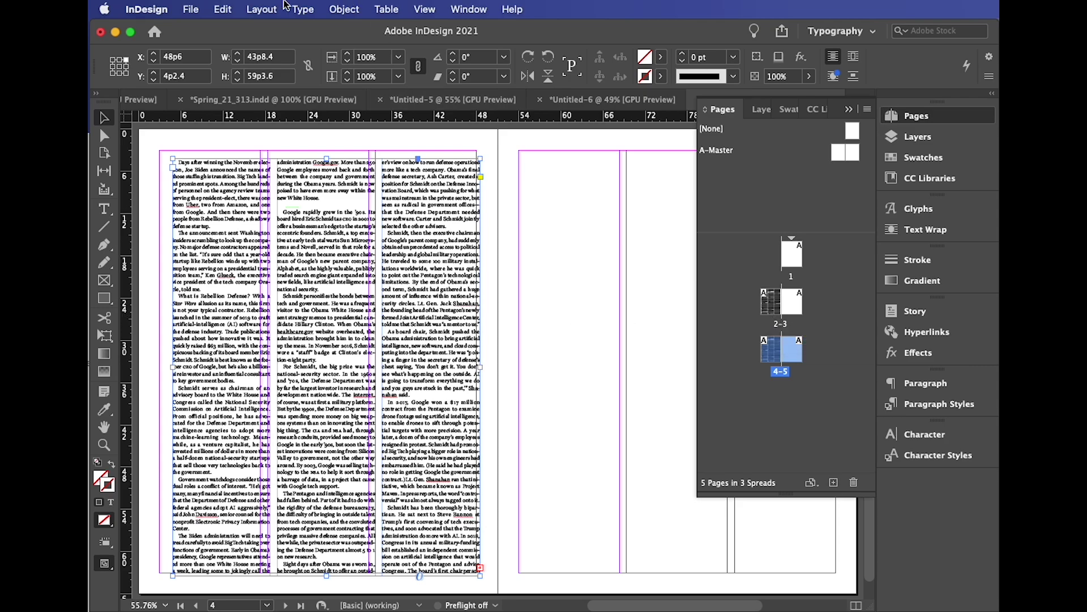
pyautogui.click(149, 6)
pyautogui.moveTo(179, 6)
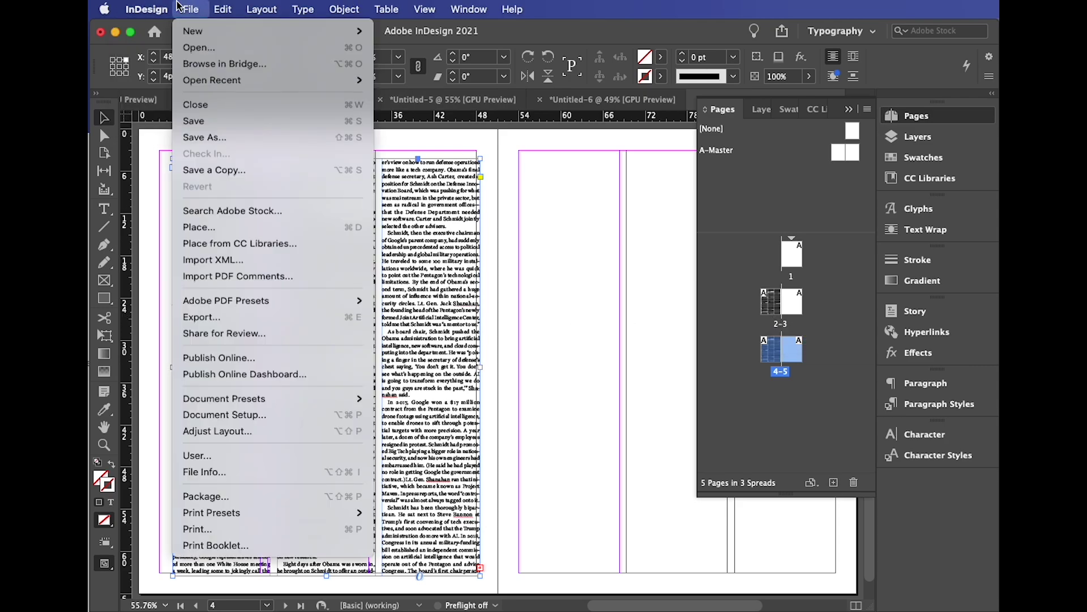
pyautogui.click(262, 417)
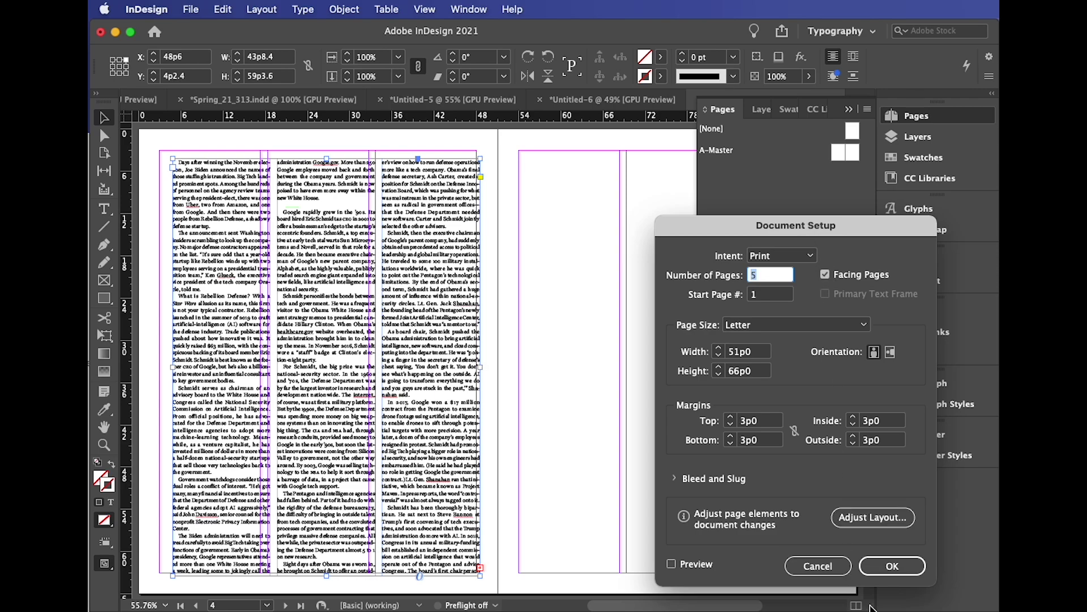
pyautogui.click(819, 565)
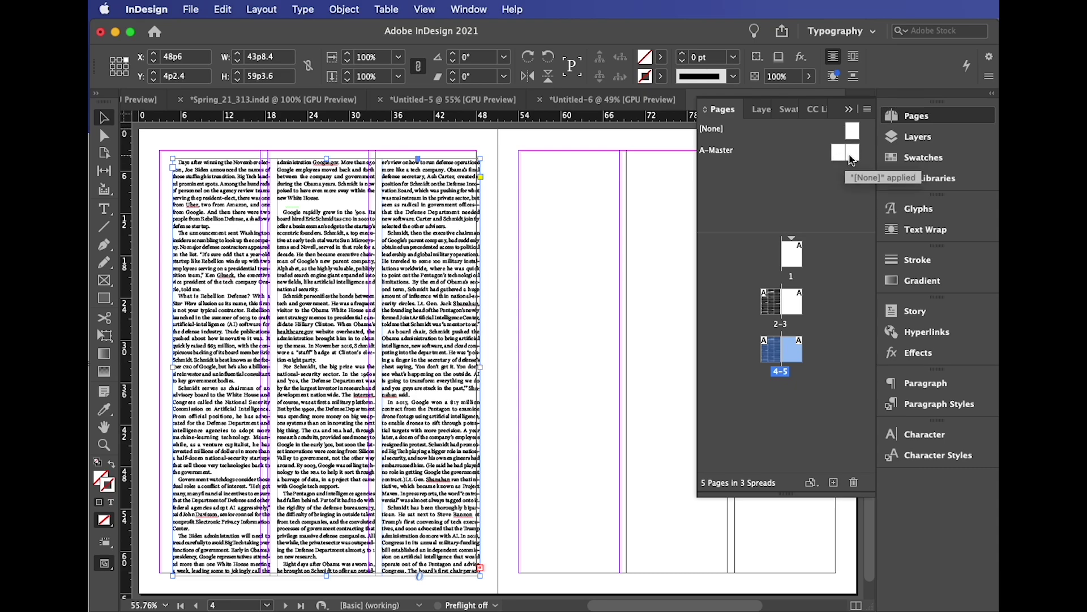
pyautogui.click(867, 109)
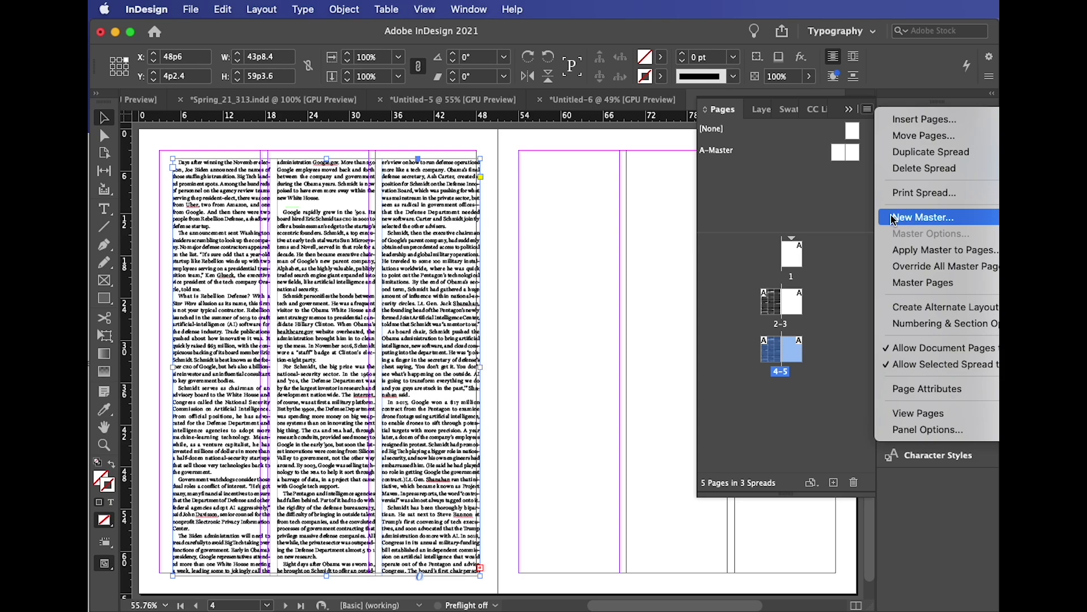
pyautogui.click(791, 208)
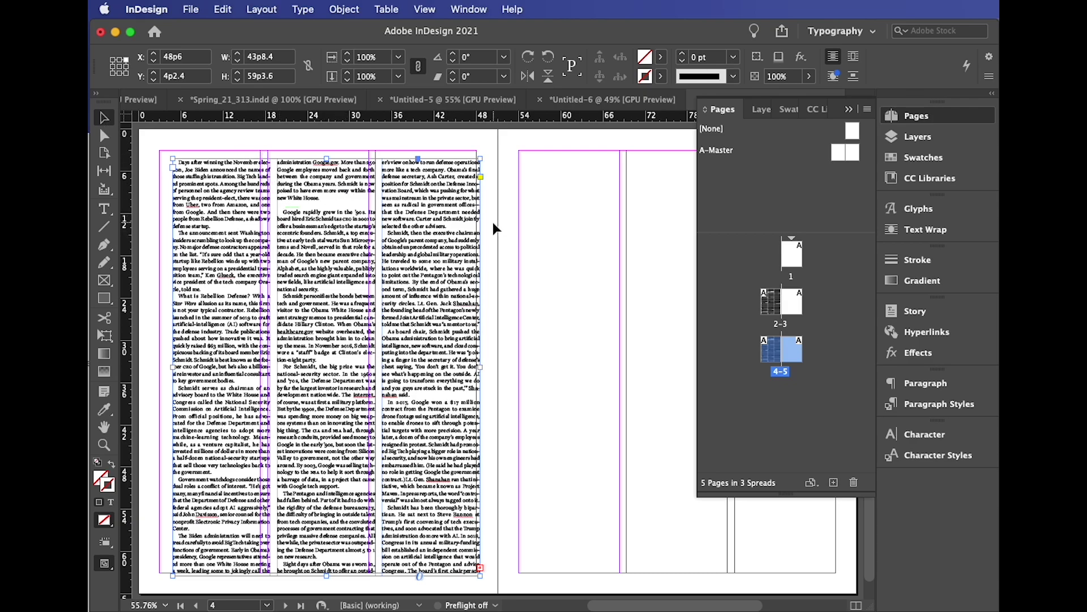
# - Clear page 4 and paste a copy of page 2's three-column text frame in place on it
pyautogui.doubleClick(780, 349)
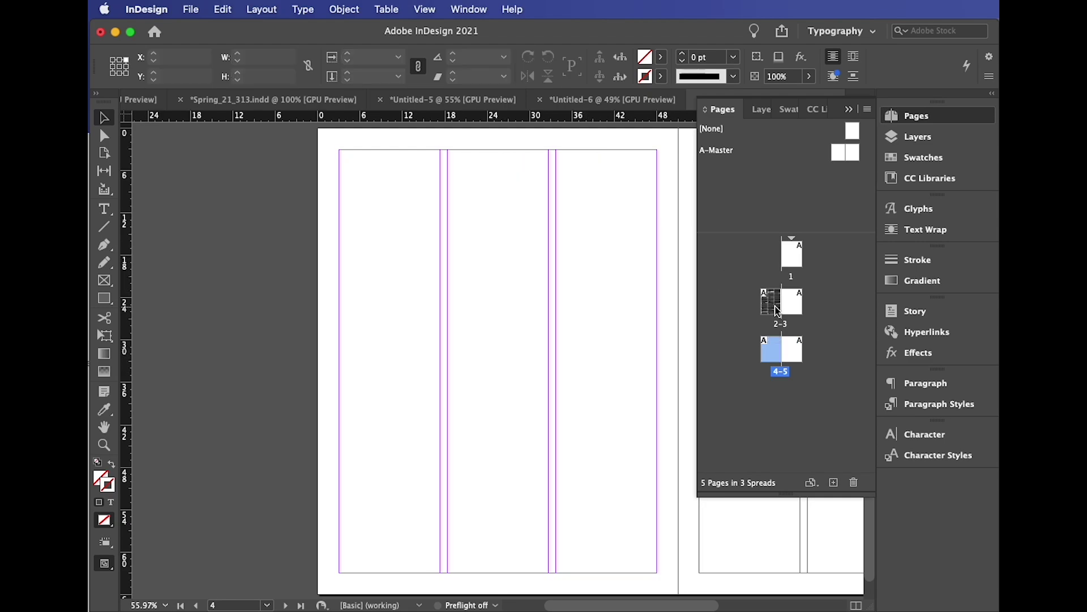
pyautogui.doubleClick(771, 301)
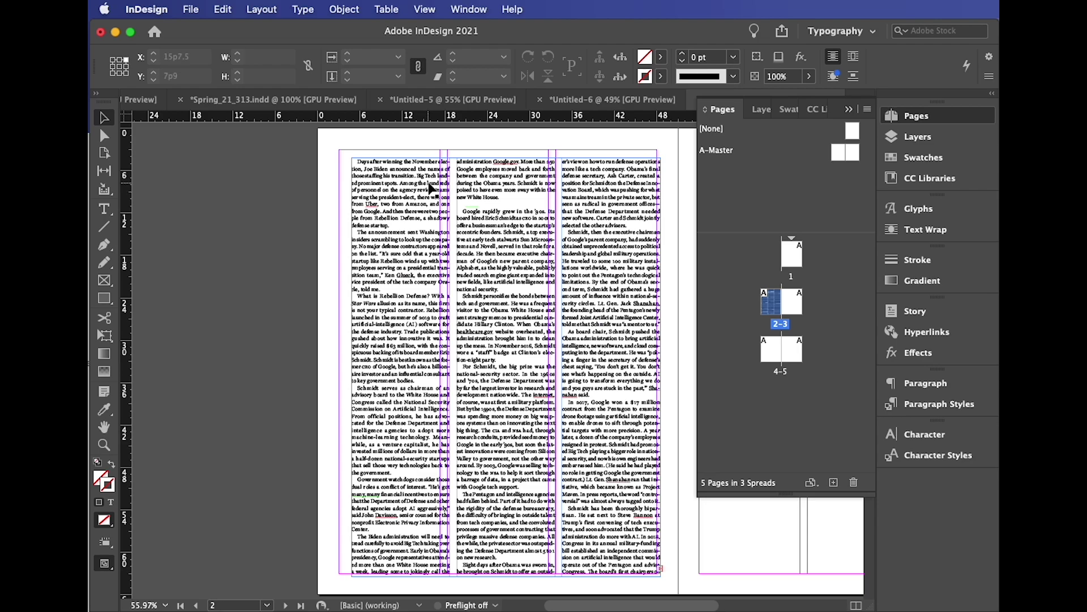
pyautogui.click(433, 188)
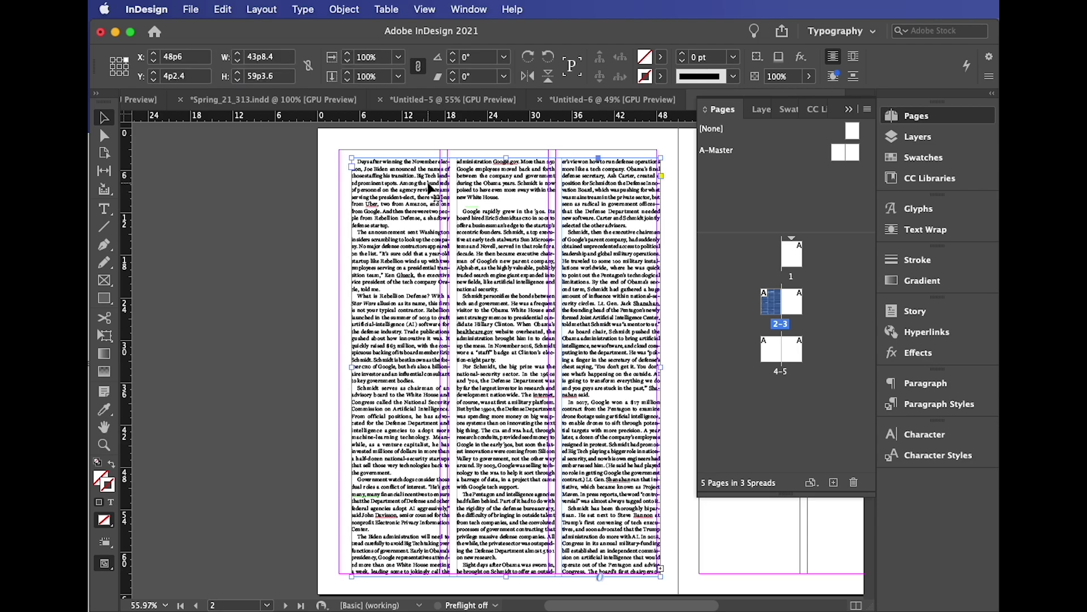
pyautogui.doubleClick(770, 357)
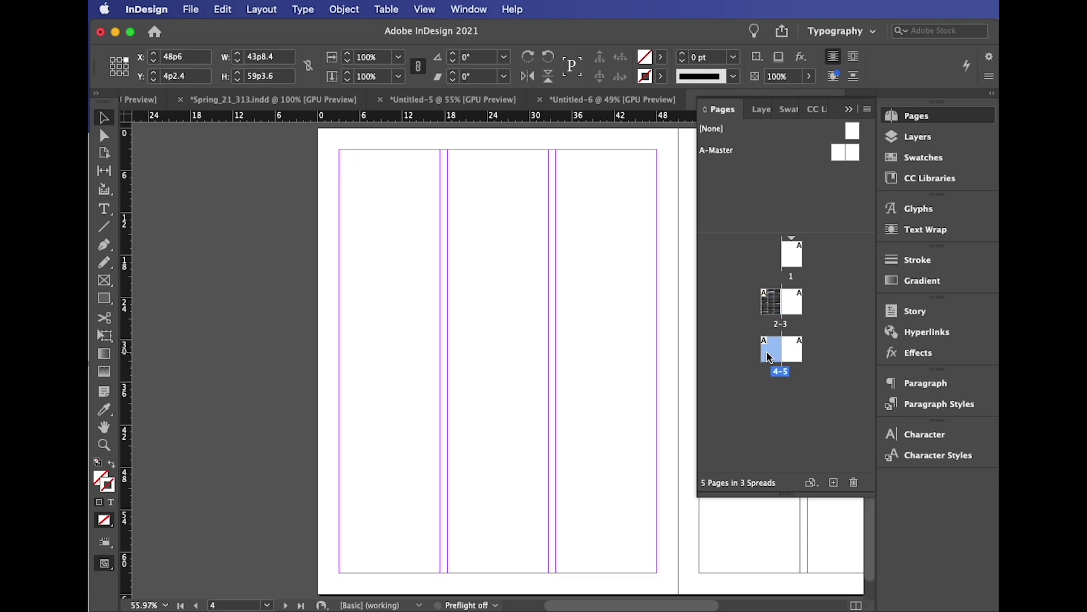
pyautogui.click(190, 9)
pyautogui.moveTo(230, 8)
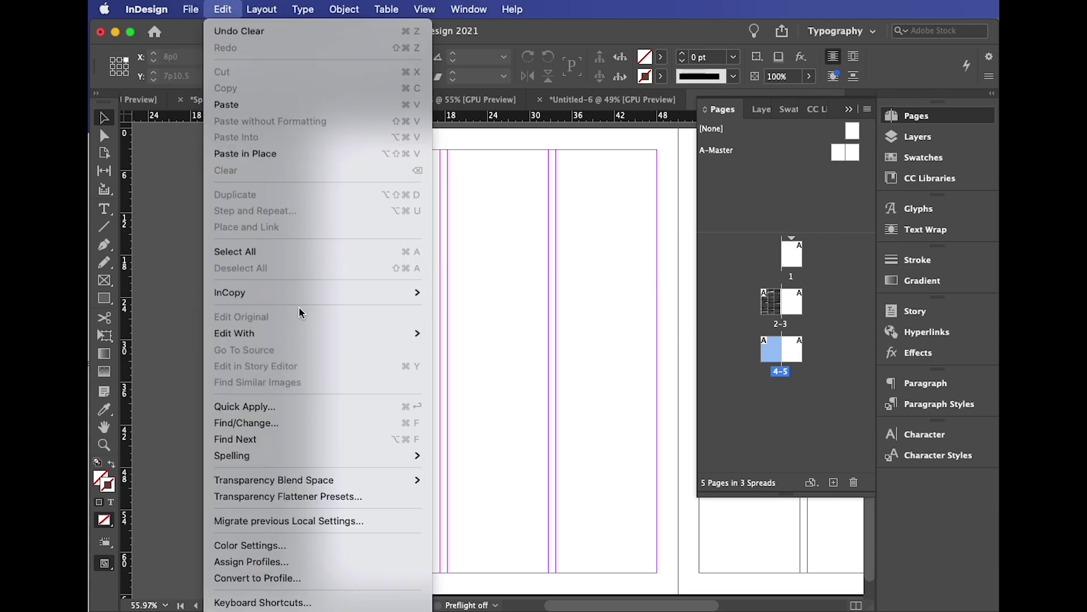
pyautogui.click(290, 153)
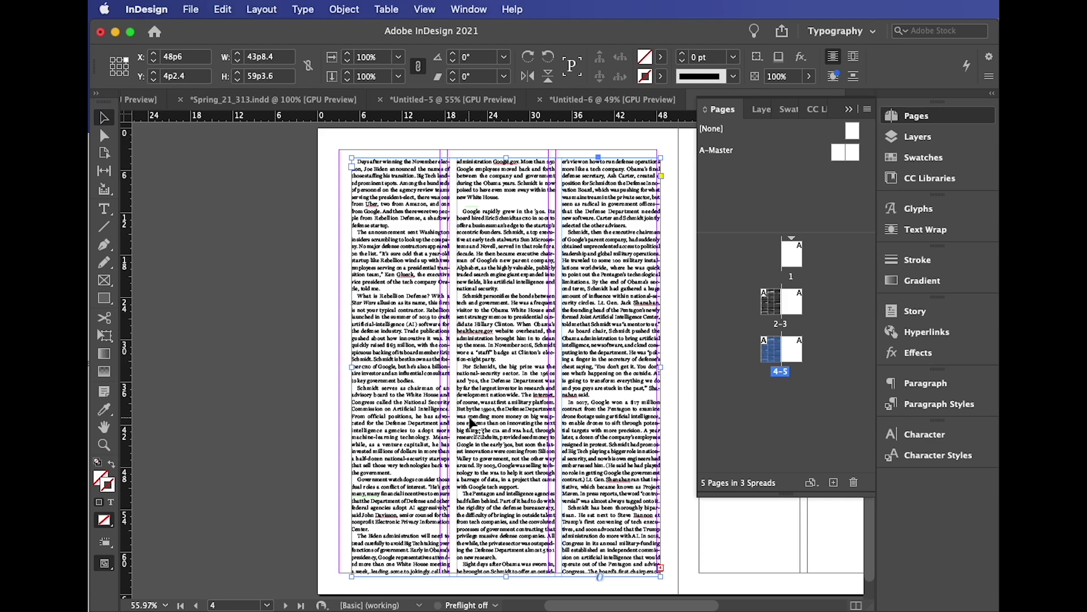
# - Go to page 2 and select both pages of the A-Master spread
pyautogui.hscroll(2, 592, 437)
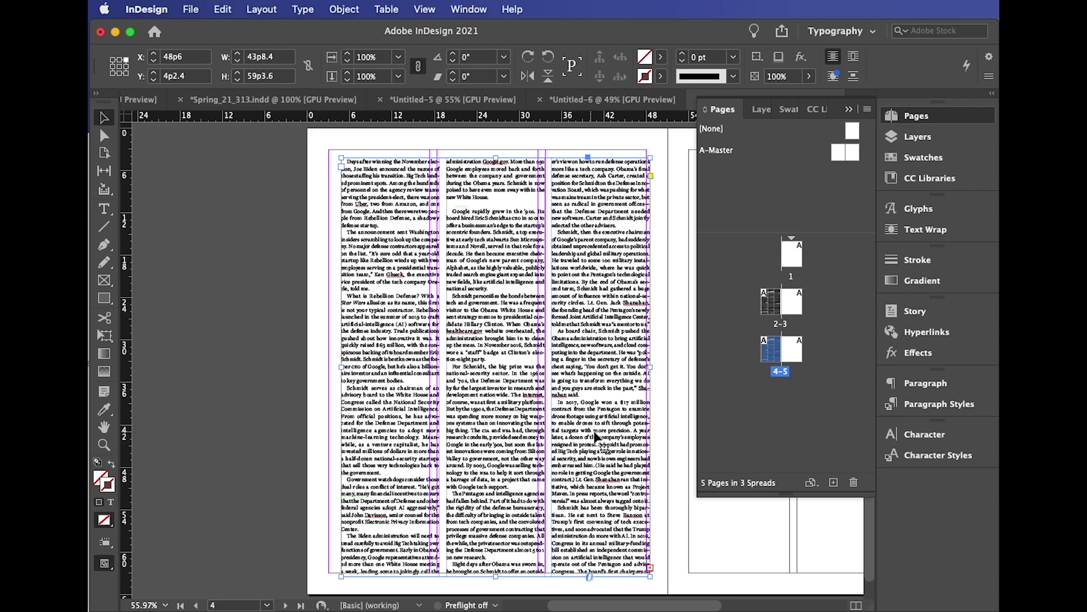
pyautogui.hscroll(4, 544, 415)
pyautogui.hscroll(2, 542, 416)
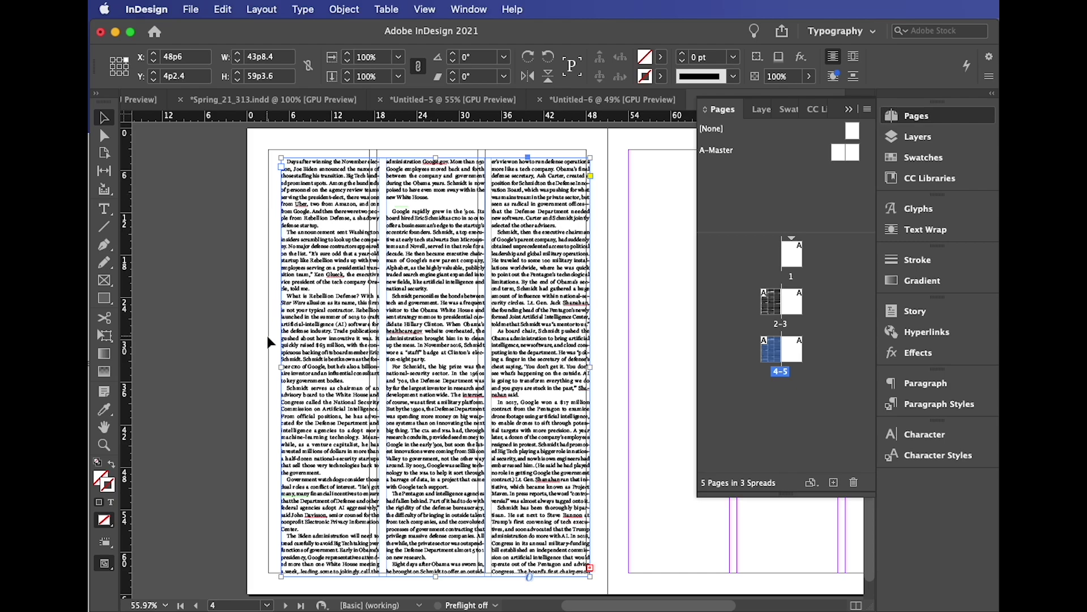
pyautogui.hscroll(20, 478, 395)
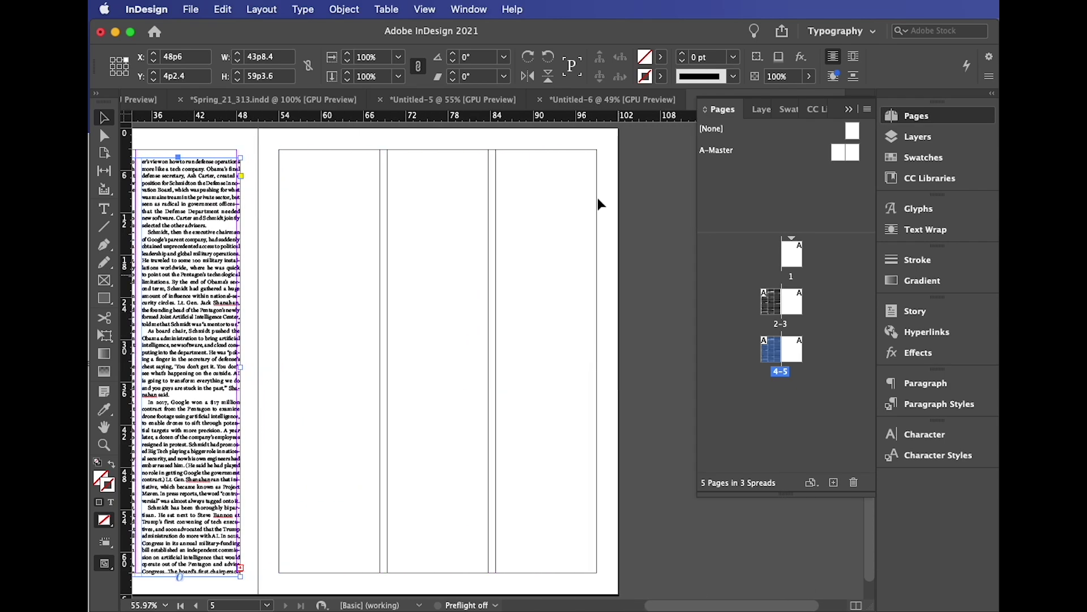
pyautogui.hscroll(-12, 314, 336)
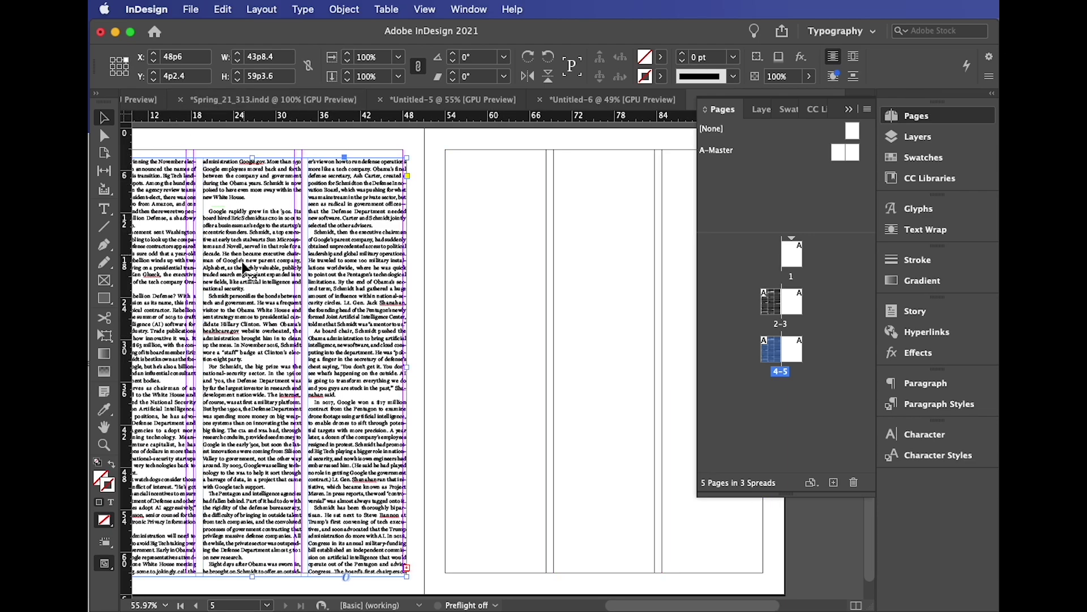
pyautogui.hscroll(-6, 277, 306)
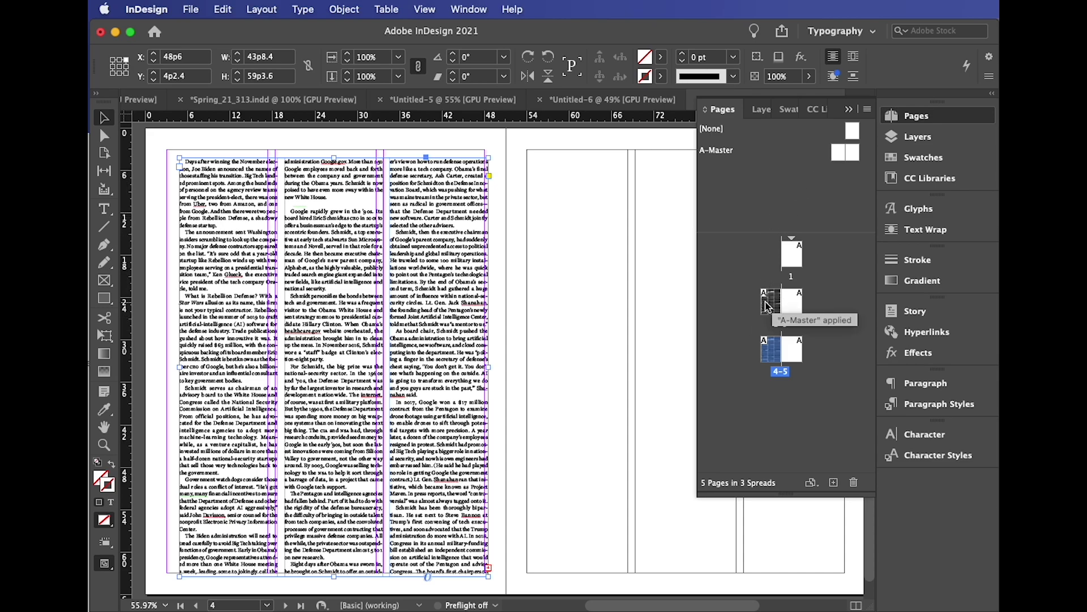
pyautogui.doubleClick(768, 306)
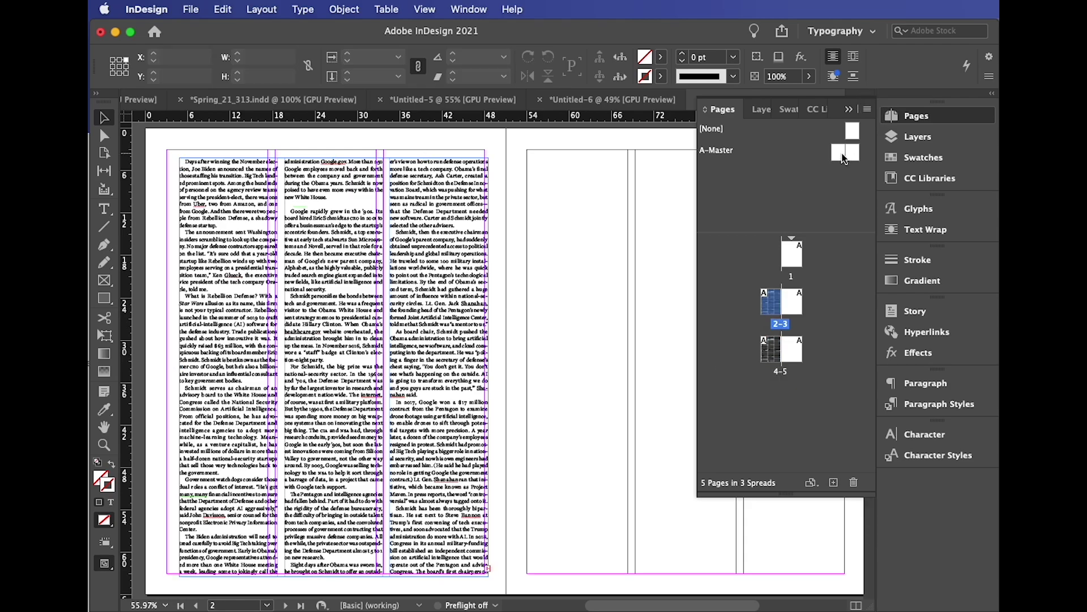
pyautogui.moveTo(842, 154); pyautogui.dragTo(789, 290)
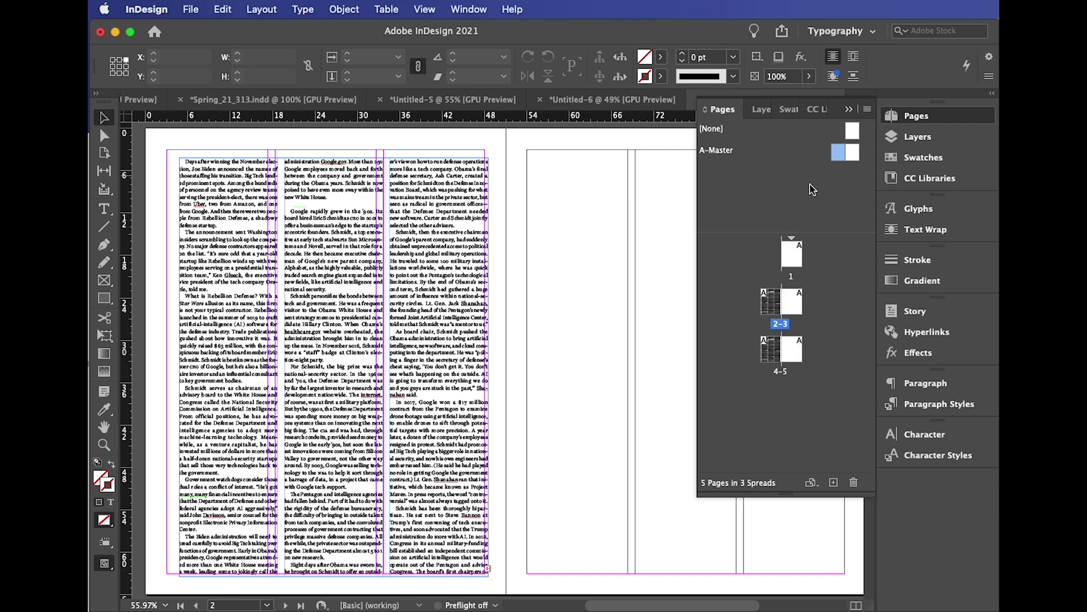
pyautogui.click(845, 158)
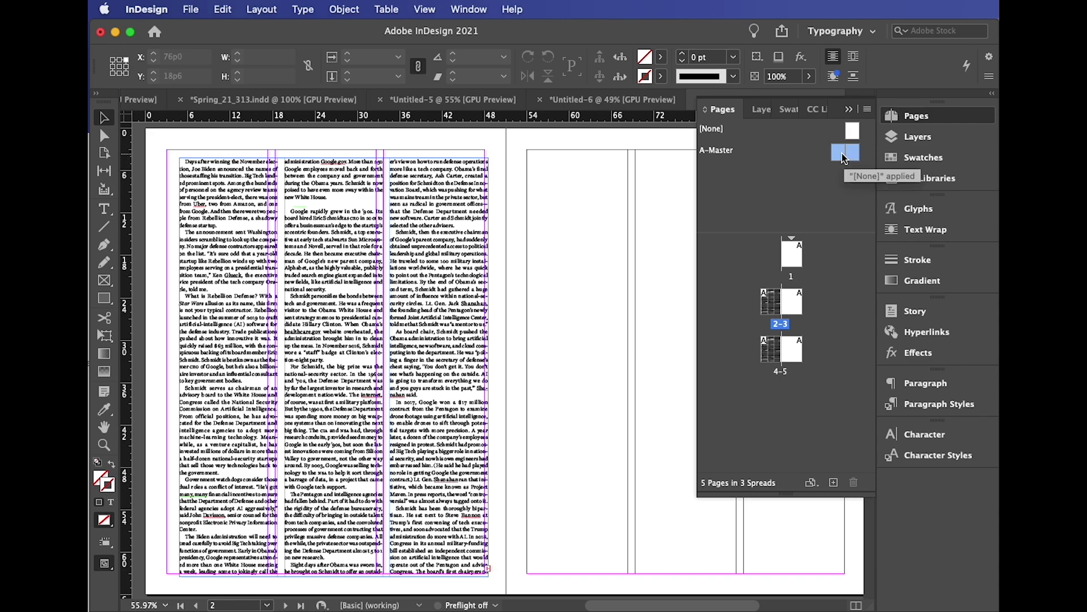
# - In Margins and Columns for A-Master, set all four margins to 3p1 and unlink them from each other
pyautogui.click(261, 9)
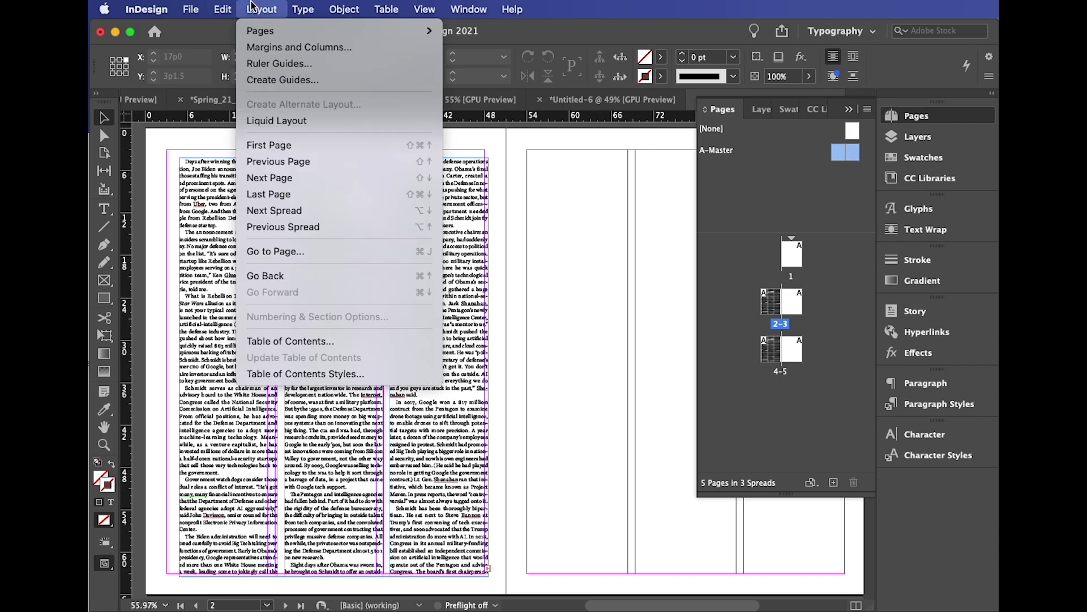
pyautogui.click(266, 47)
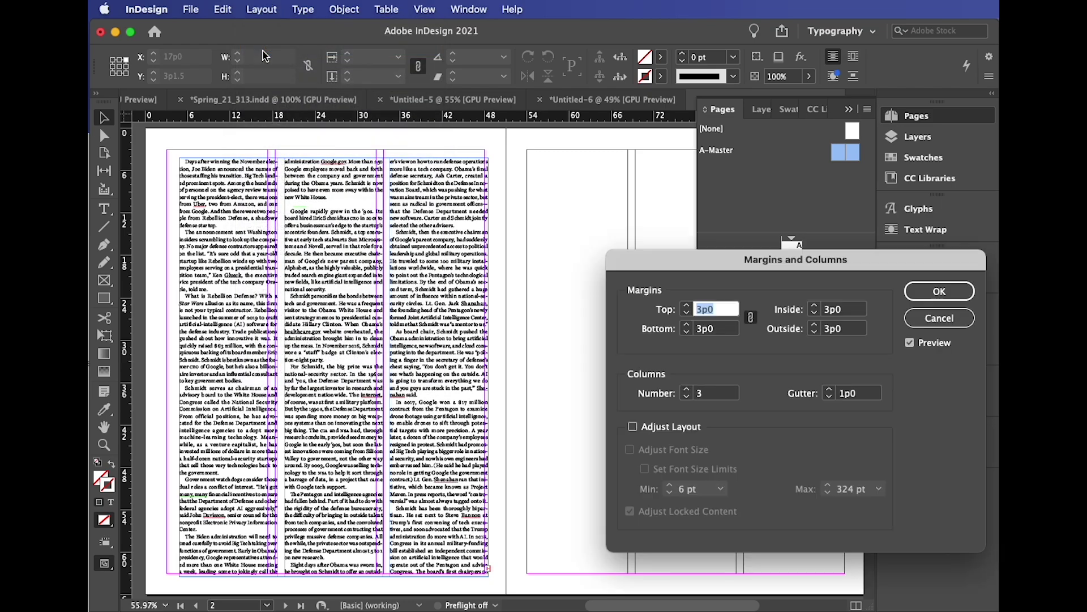
pyautogui.moveTo(720, 266); pyautogui.dragTo(633, 224)
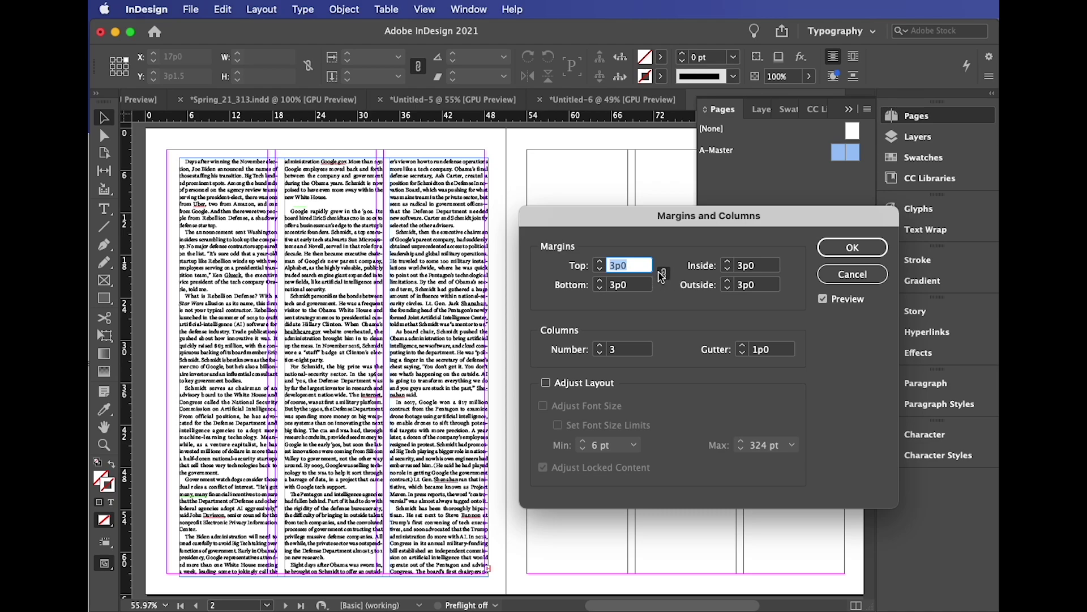
pyautogui.click(598, 264)
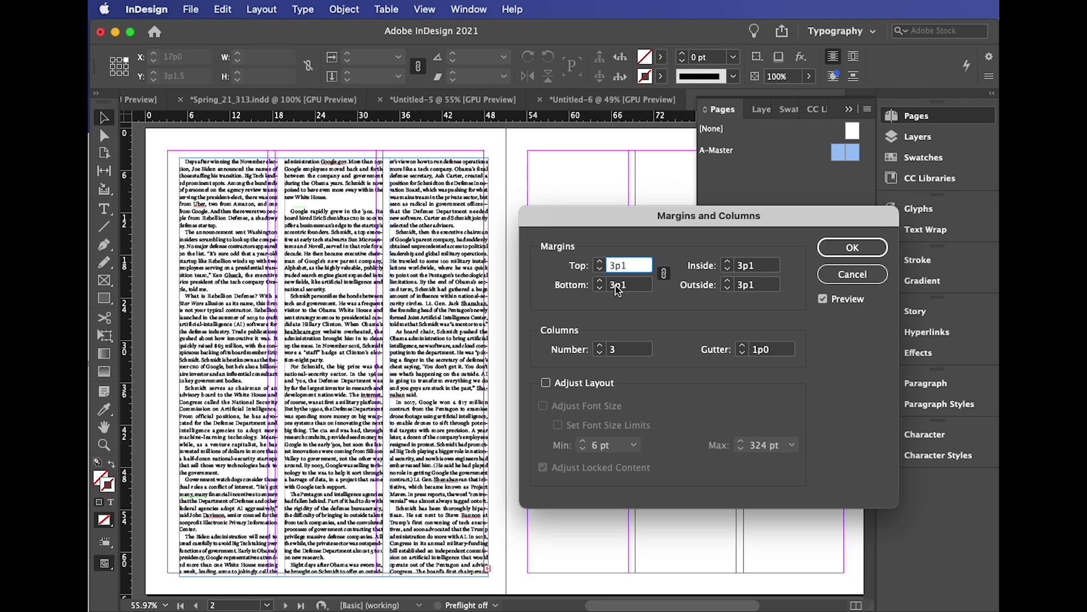
pyautogui.click(666, 274)
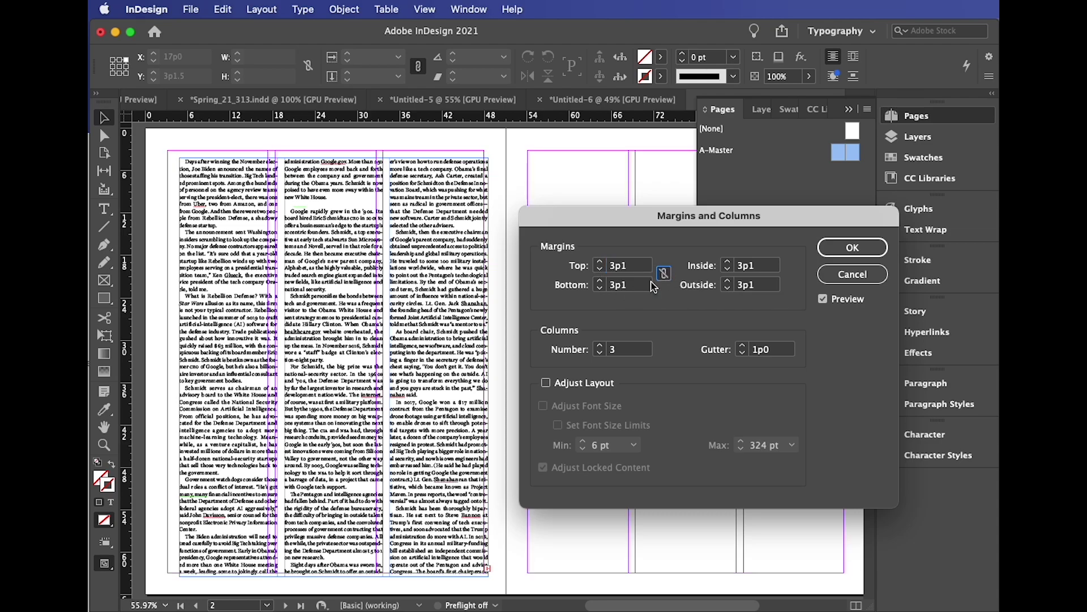
pyautogui.moveTo(614, 212); pyautogui.dragTo(628, 199)
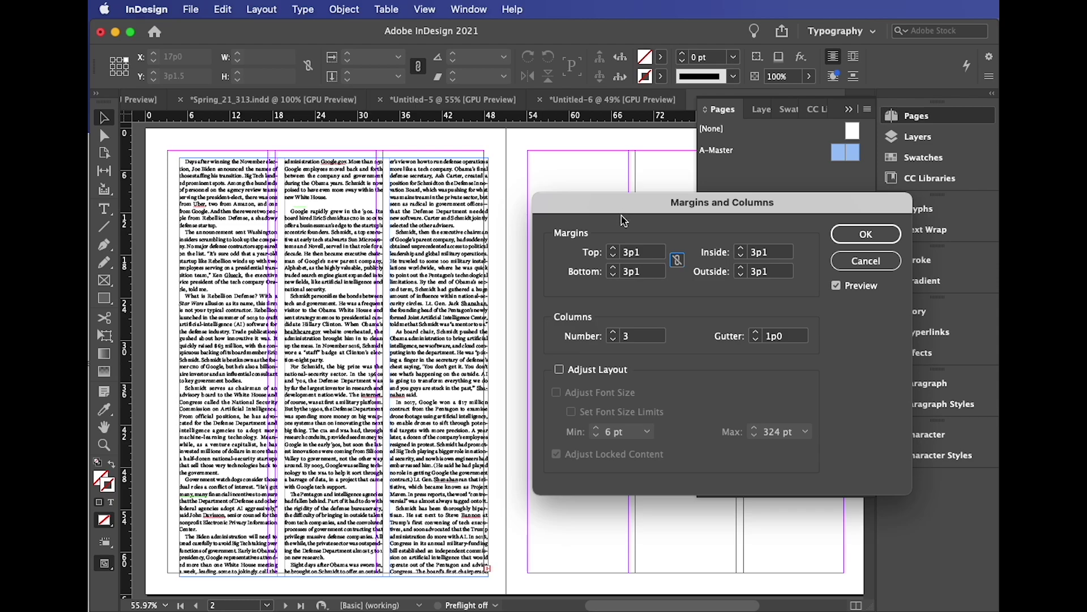
# - Set the A-Master top margin to 4p2 to match the top of the text frame
pyautogui.click(614, 250)
pyautogui.click(614, 250)
pyautogui.click(615, 250)
pyautogui.click(614, 250)
pyautogui.click(615, 250)
pyautogui.click(614, 250)
pyautogui.click(614, 250)
pyautogui.click(614, 249)
pyautogui.click(615, 250)
pyautogui.click(614, 249)
pyautogui.click(614, 250)
pyautogui.click(615, 250)
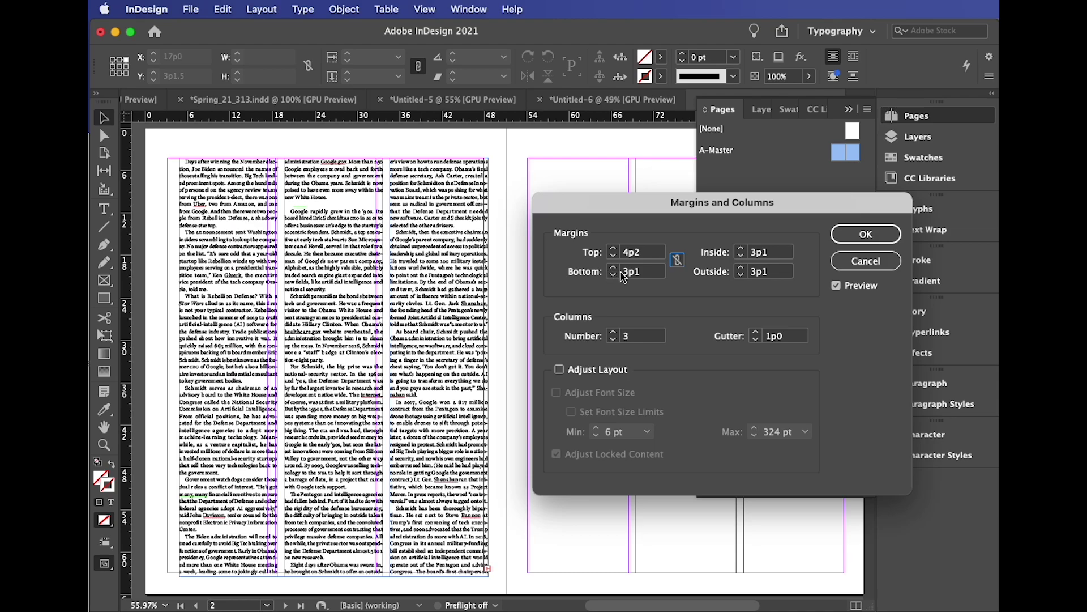
# - Set the A-Master inside margin to 2p7 to match the text frame's inner edge
pyautogui.click(741, 257)
pyautogui.click(741, 258)
pyautogui.click(741, 257)
pyautogui.click(741, 257)
pyautogui.click(743, 259)
pyautogui.click(742, 259)
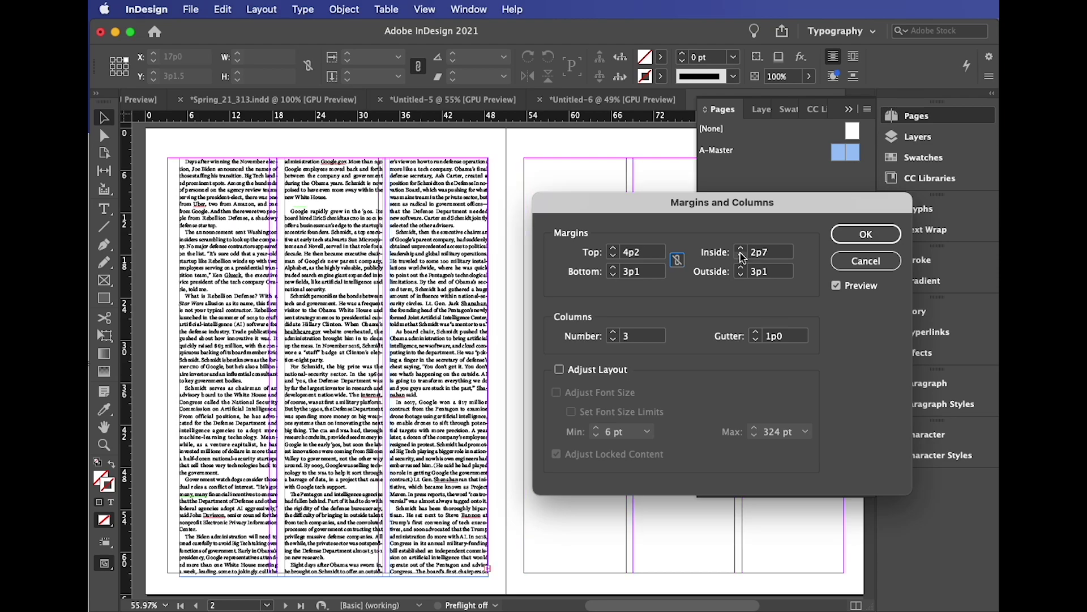
pyautogui.click(741, 249)
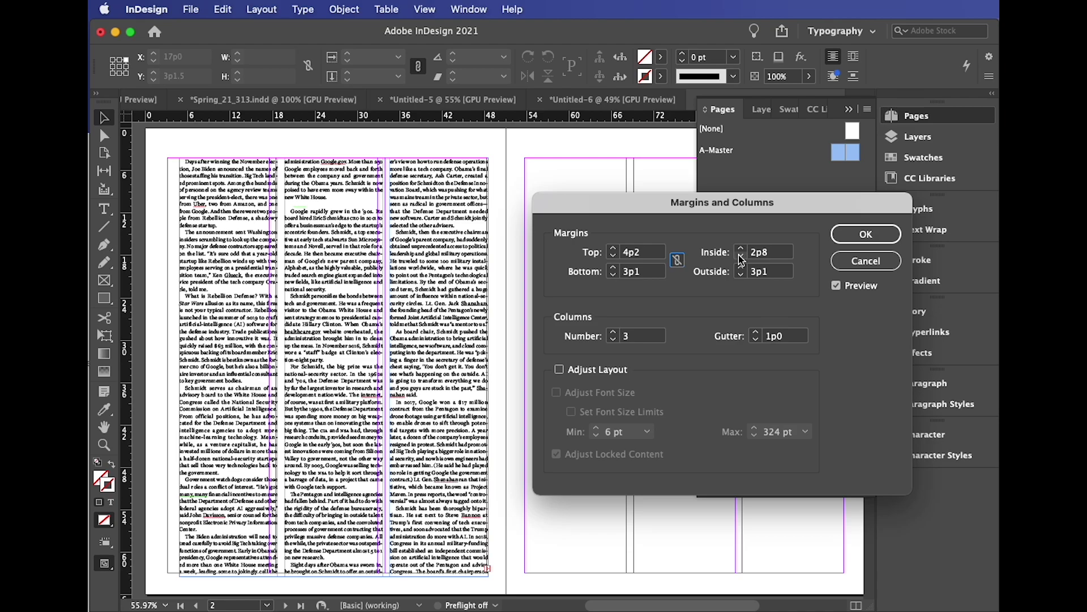
pyautogui.click(741, 259)
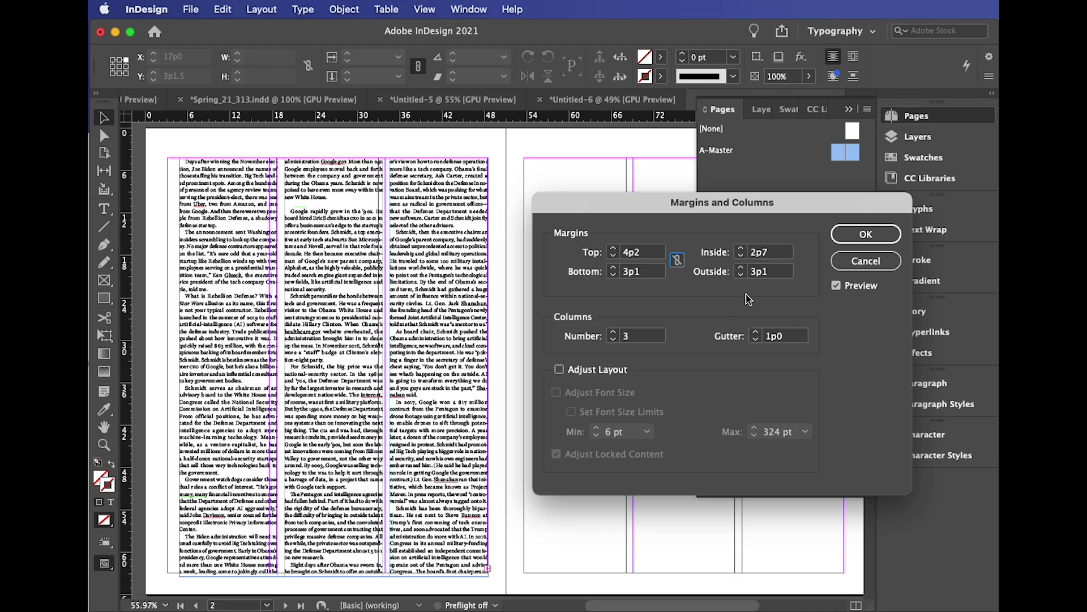
# - Set the A-Master outside margin to 4p10 and apply the margin changes
pyautogui.click(744, 269)
pyautogui.click(743, 268)
pyautogui.click(743, 268)
pyautogui.click(744, 268)
pyautogui.click(743, 268)
pyautogui.click(743, 268)
pyautogui.click(744, 268)
pyautogui.click(744, 269)
pyautogui.click(743, 269)
pyautogui.click(744, 269)
pyautogui.click(743, 268)
pyautogui.click(744, 268)
pyautogui.click(741, 268)
pyautogui.click(742, 268)
pyautogui.click(742, 268)
pyautogui.click(741, 268)
pyautogui.click(742, 269)
pyautogui.click(741, 268)
pyautogui.click(741, 269)
pyautogui.click(742, 268)
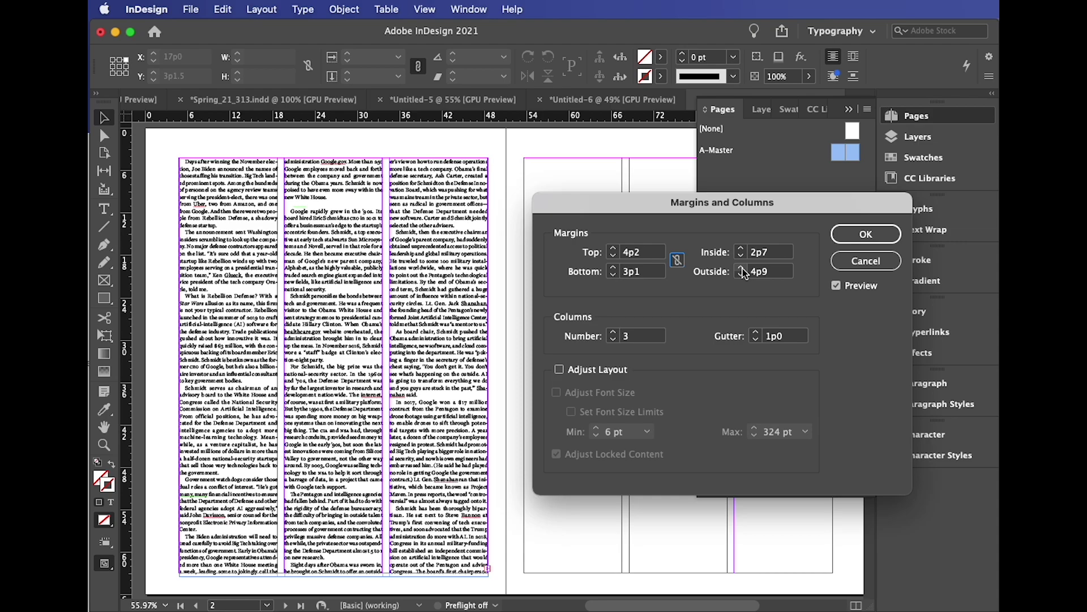
pyautogui.click(742, 269)
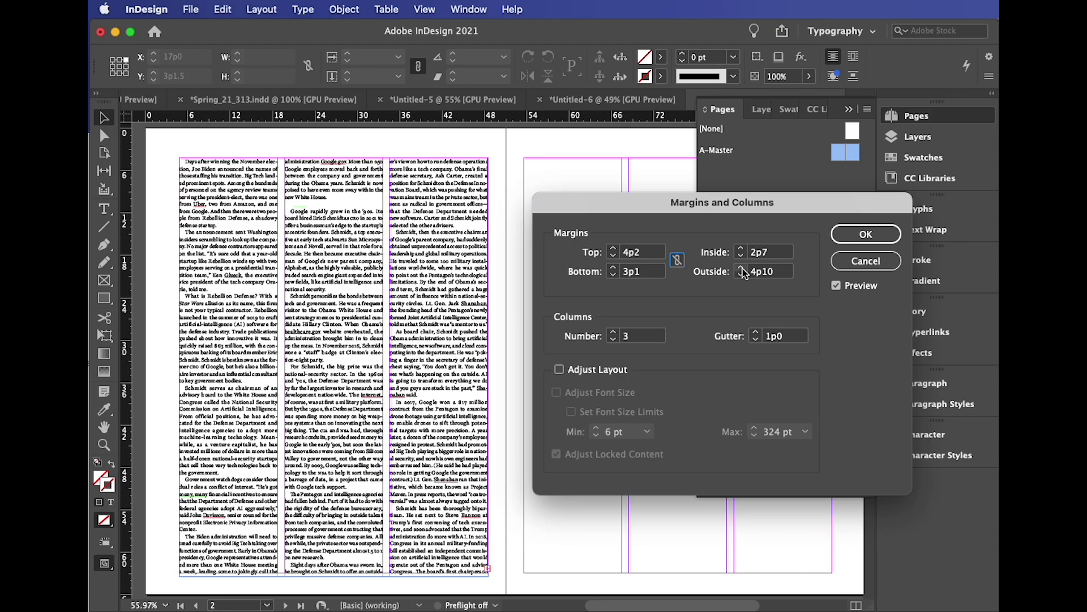
pyautogui.click(860, 238)
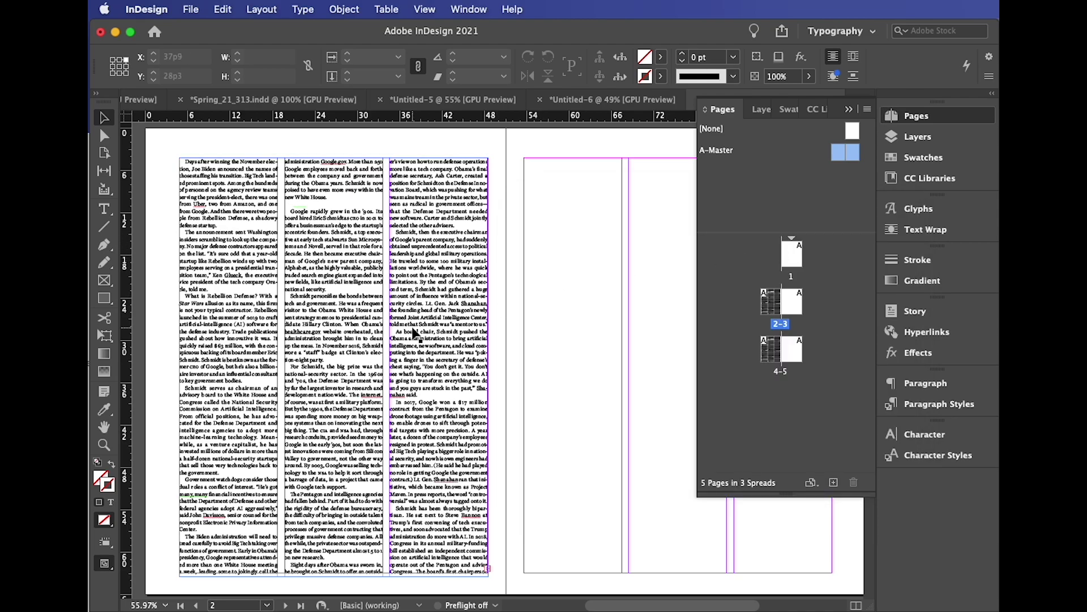
pyautogui.scroll(-10, 420, 343)
pyautogui.scroll(-5, 419, 344)
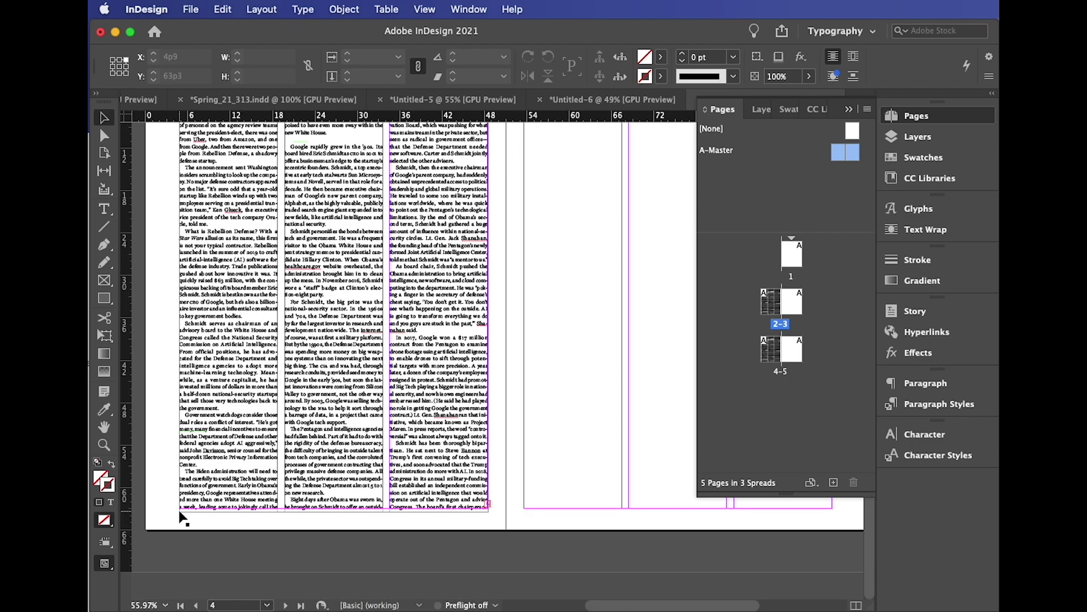
pyautogui.hscroll(5, 274, 298)
pyautogui.scroll(2, 273, 299)
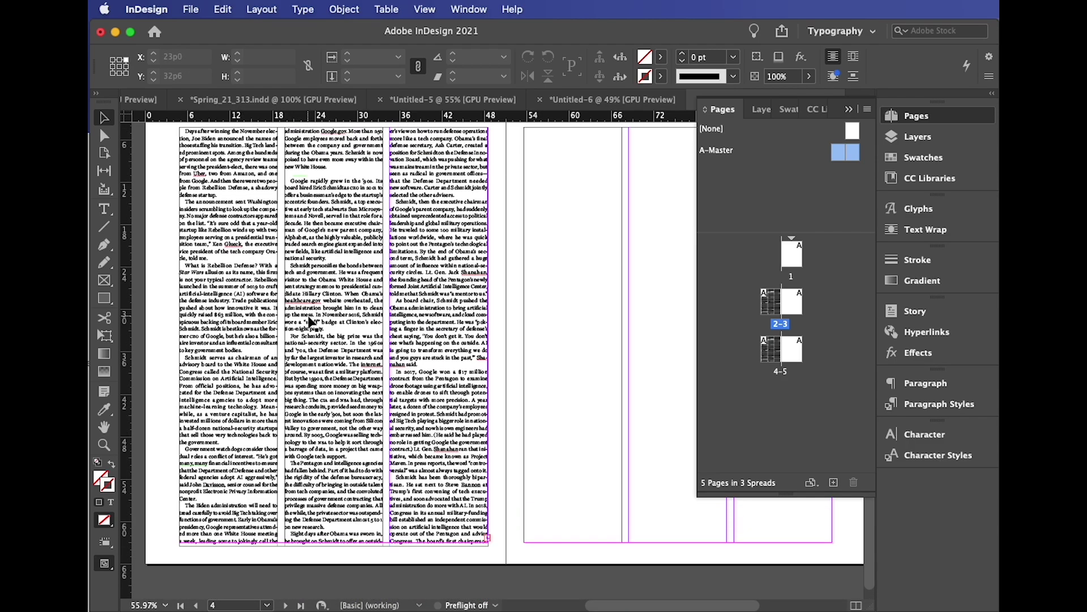
# - Continue the overset article text from page 4 into the first column of page 5, fitted to the column guides
pyautogui.hscroll(1, 485, 332)
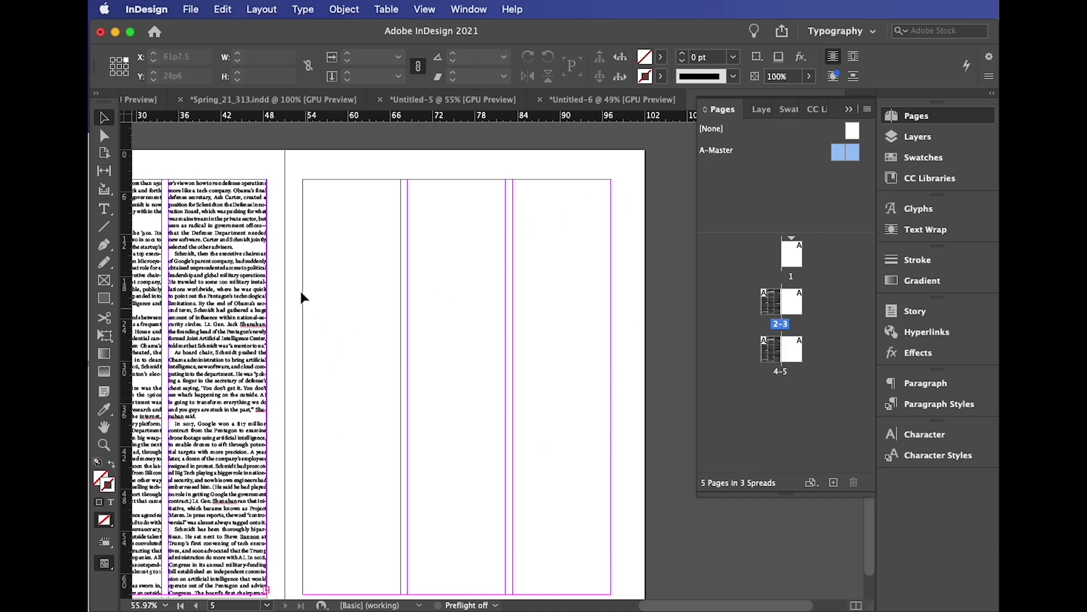
pyautogui.hscroll(-1, 451, 408)
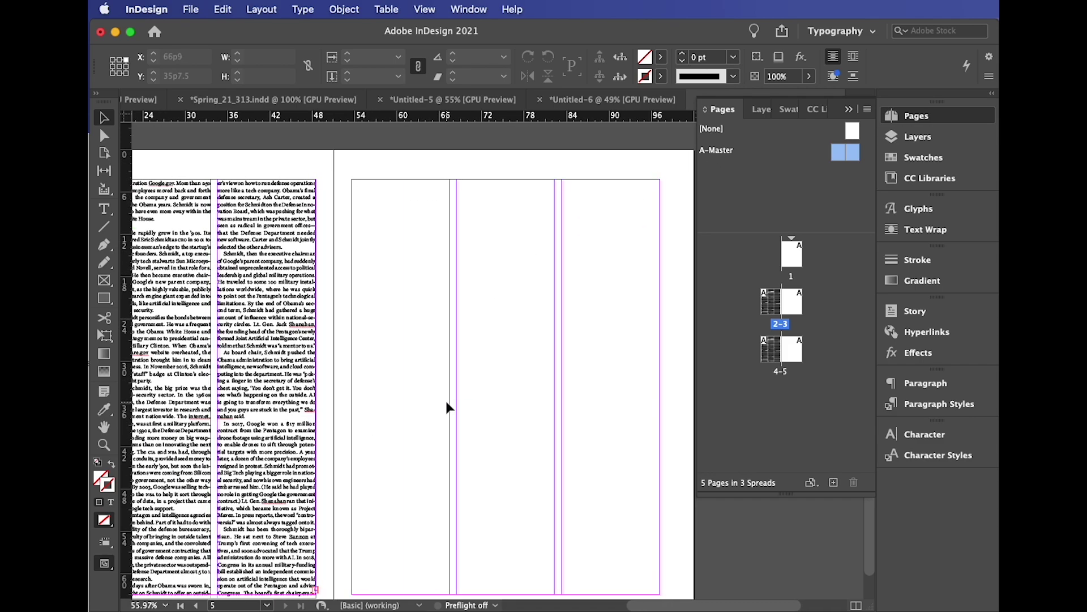
pyautogui.click(210, 360)
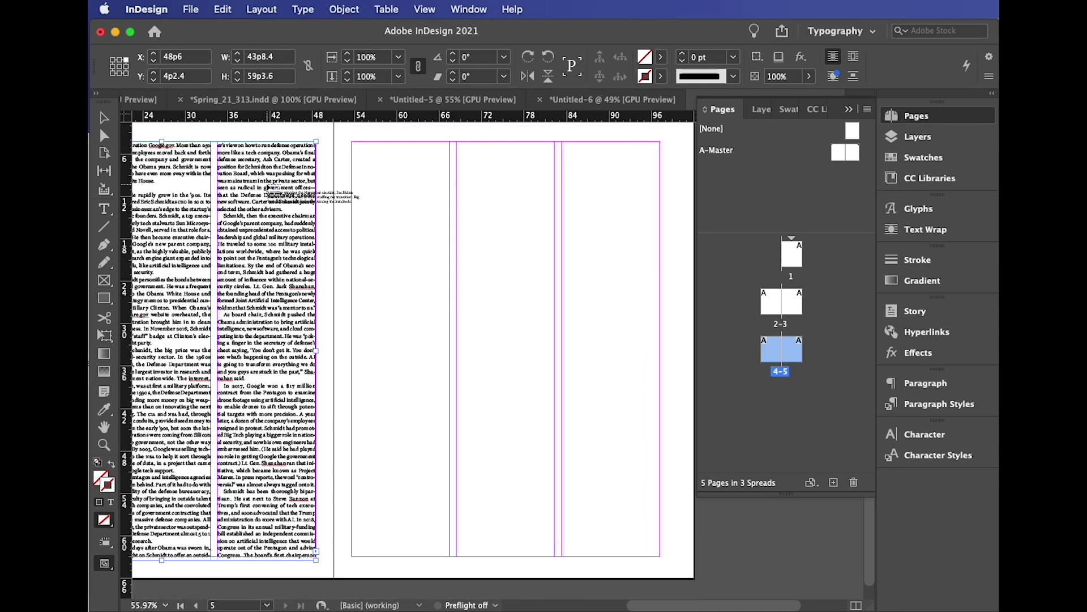
pyautogui.moveTo(339, 191); pyautogui.dragTo(352, 142)
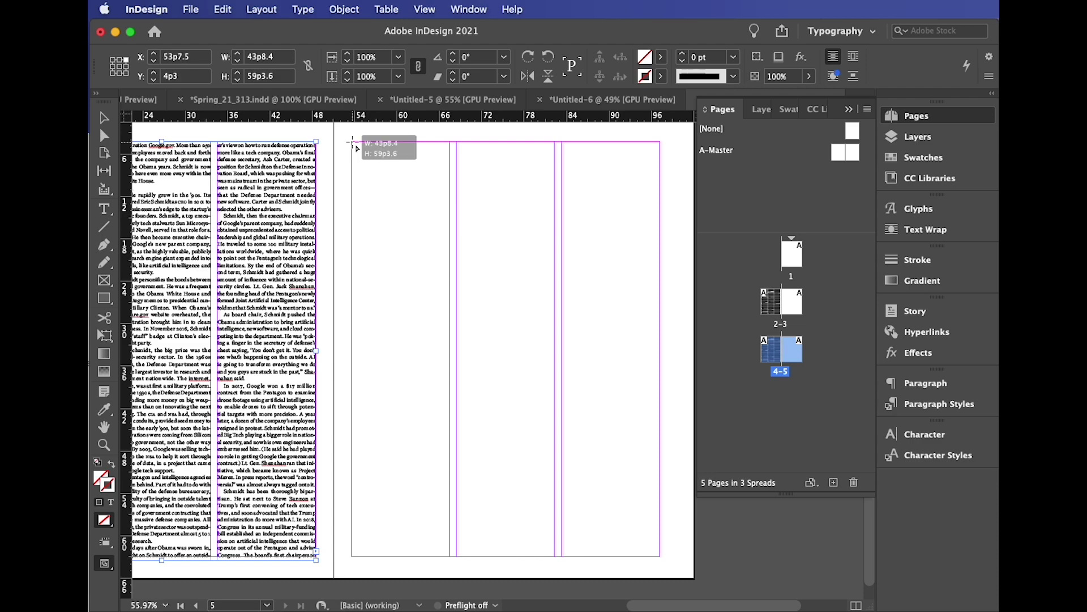
pyautogui.click(352, 142)
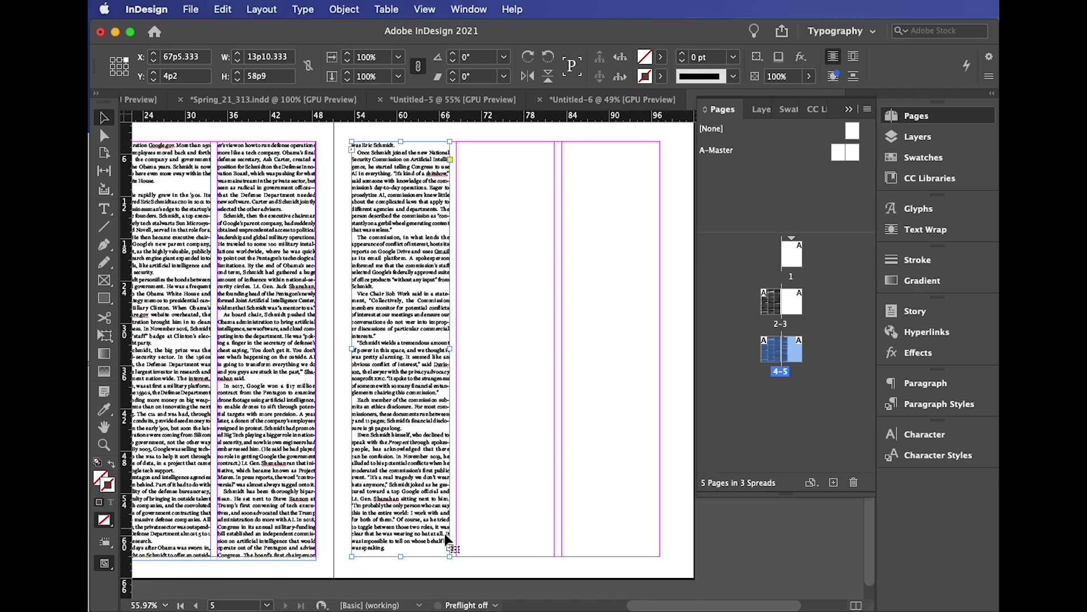
# - Thread the remaining overset text into the second and third columns of page 5
pyautogui.click(449, 546)
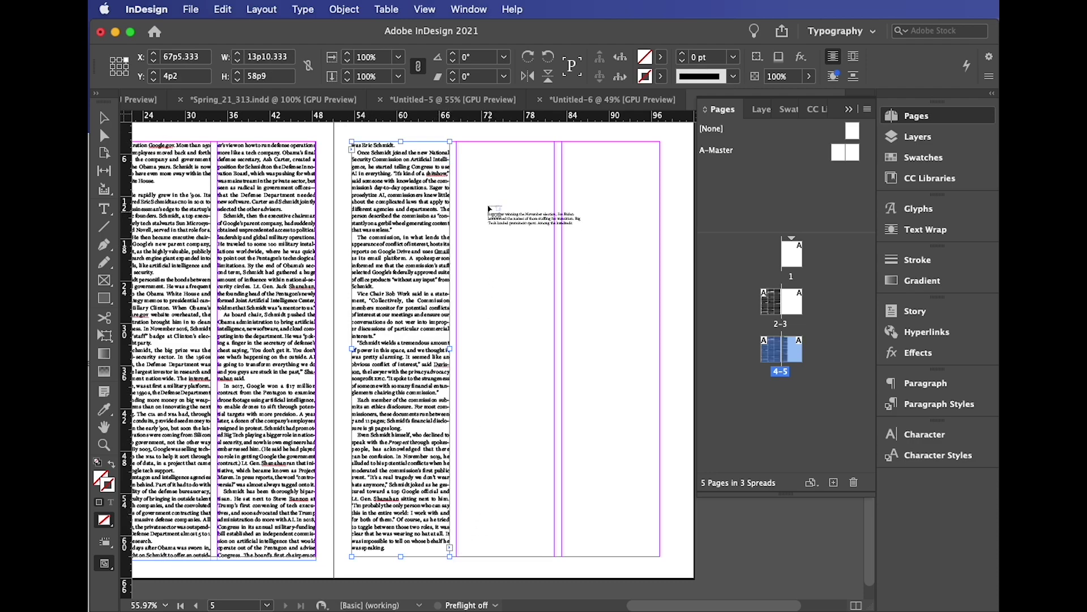
pyautogui.click(456, 148)
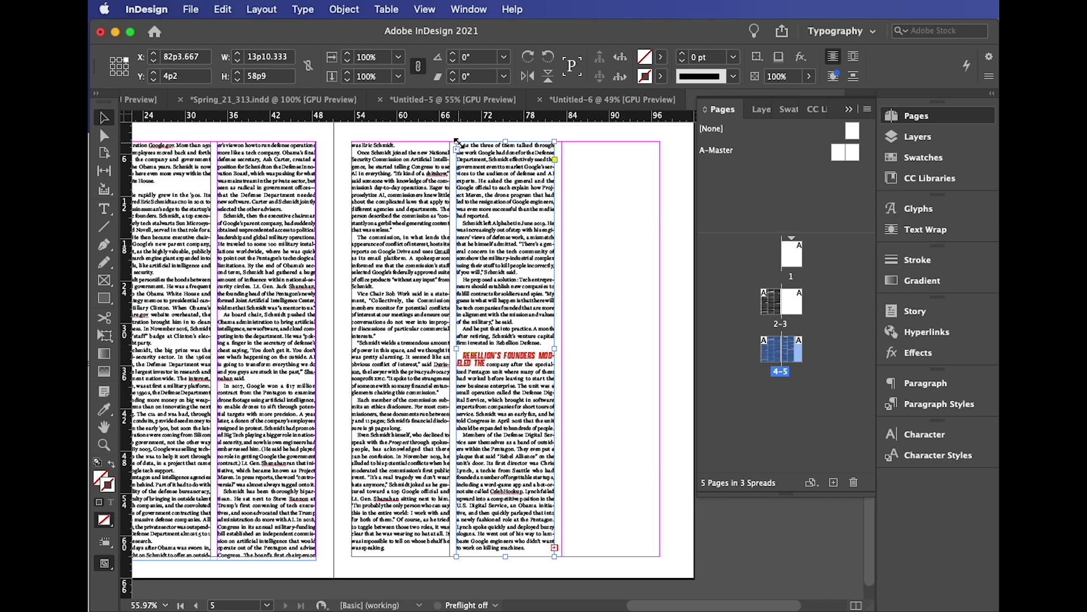
pyautogui.click(555, 547)
pyautogui.click(561, 145)
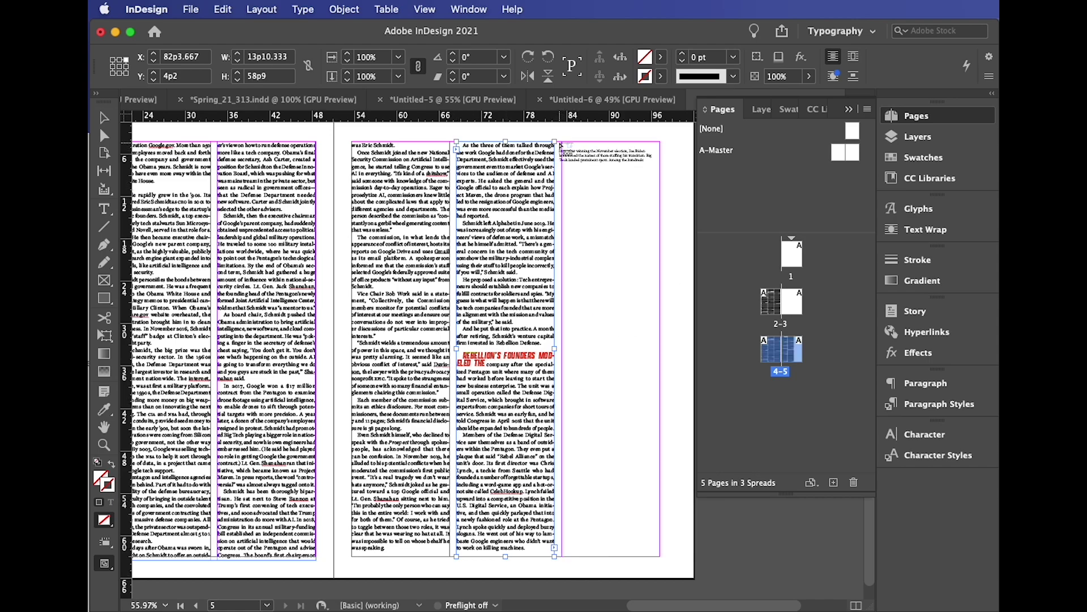
pyautogui.click(561, 145)
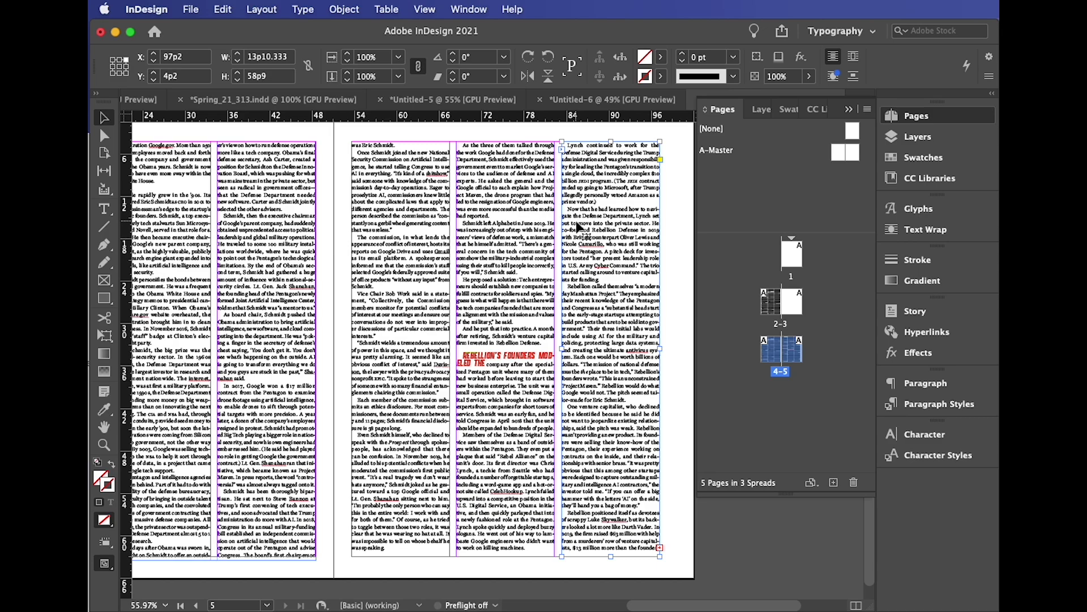
# - Open the A-Master spread for editing and bring its bottom margin area into view
pyautogui.scroll(10, 382, 326)
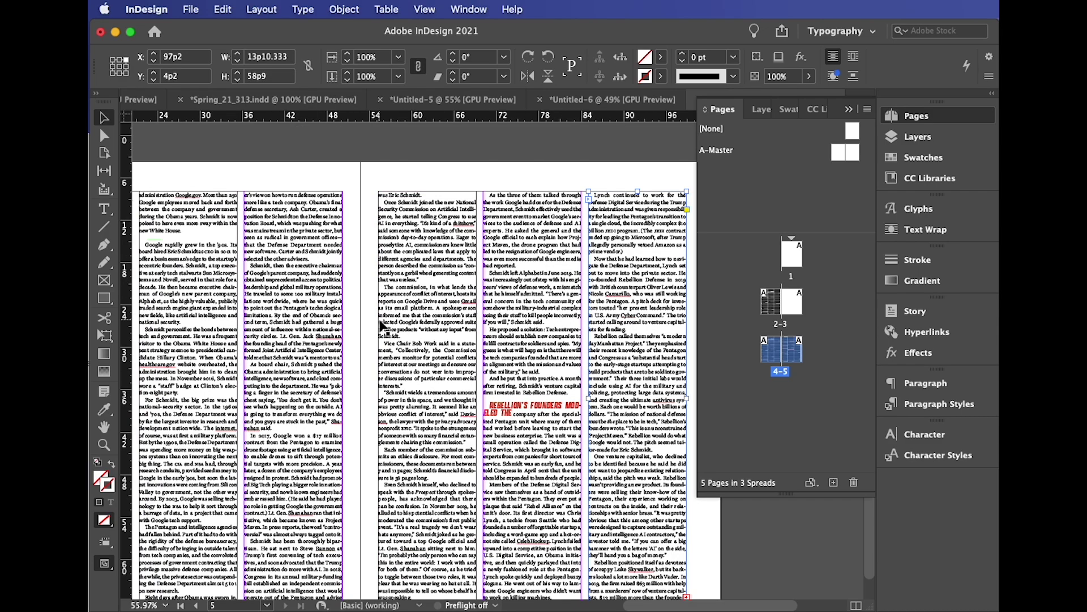
pyautogui.scroll(4, 382, 326)
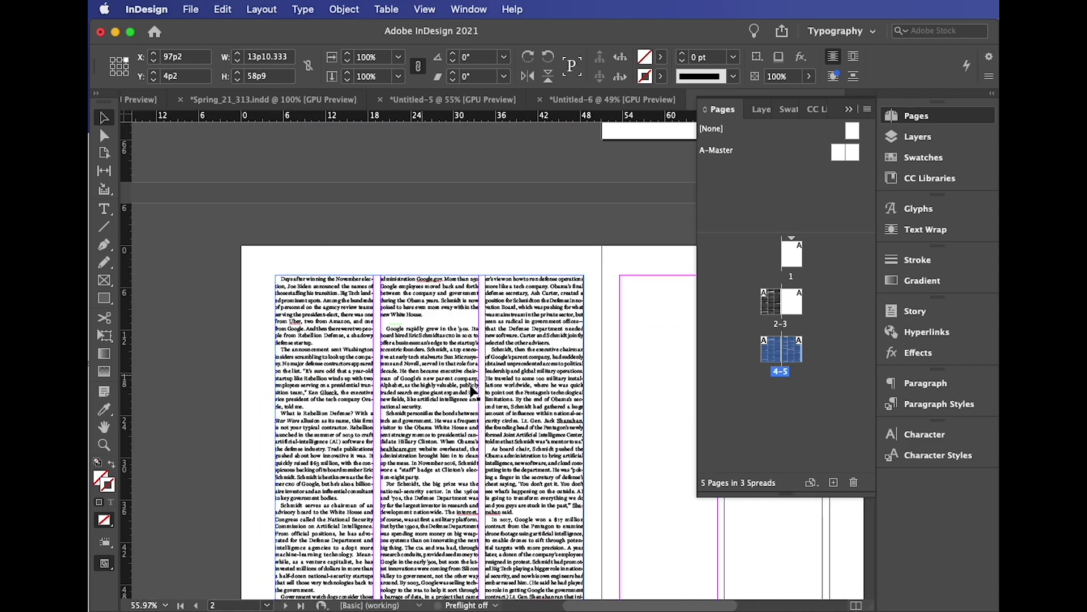
pyautogui.scroll(-2, 526, 388)
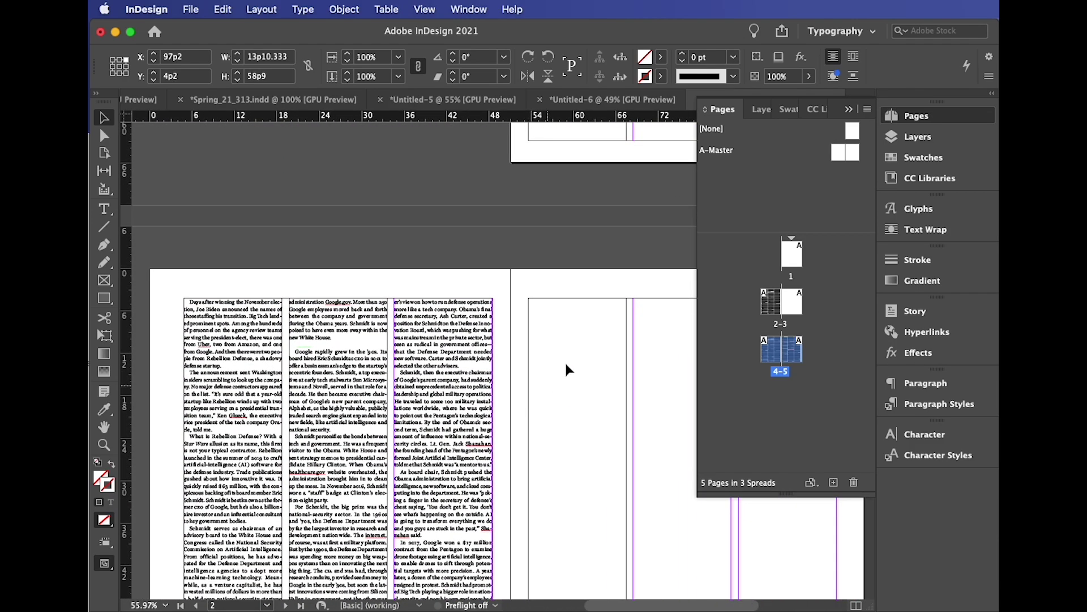
pyautogui.doubleClick(842, 155)
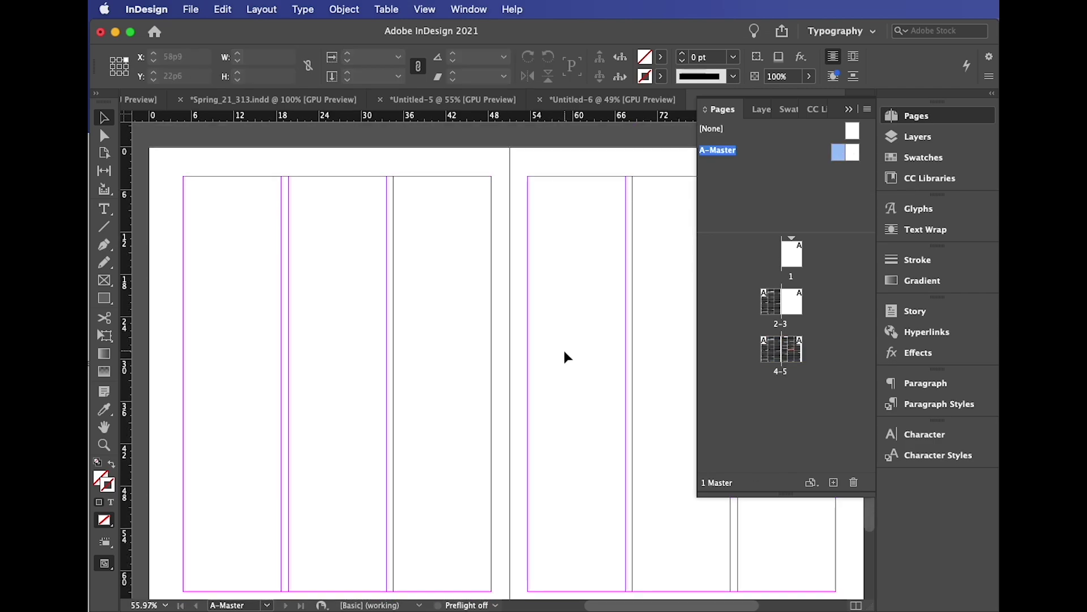
pyautogui.scroll(-2, 565, 352)
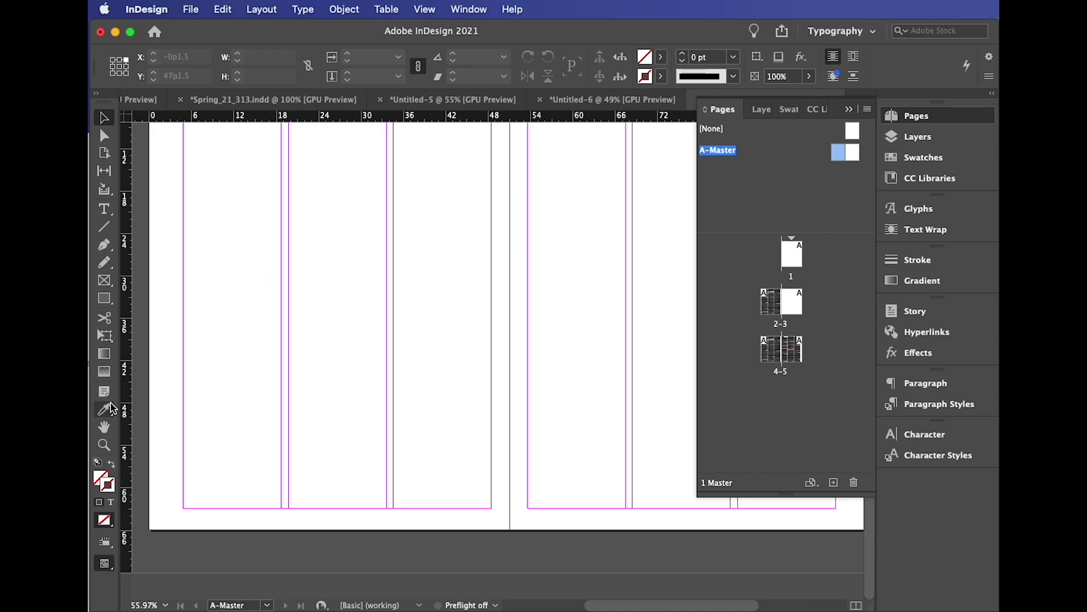
# - Draw a text frame about 25p4 wide in the left master page's bottom margin, starting at the outside margin guide
pyautogui.click(104, 444)
pyautogui.click(236, 524)
pyautogui.click(534, 512)
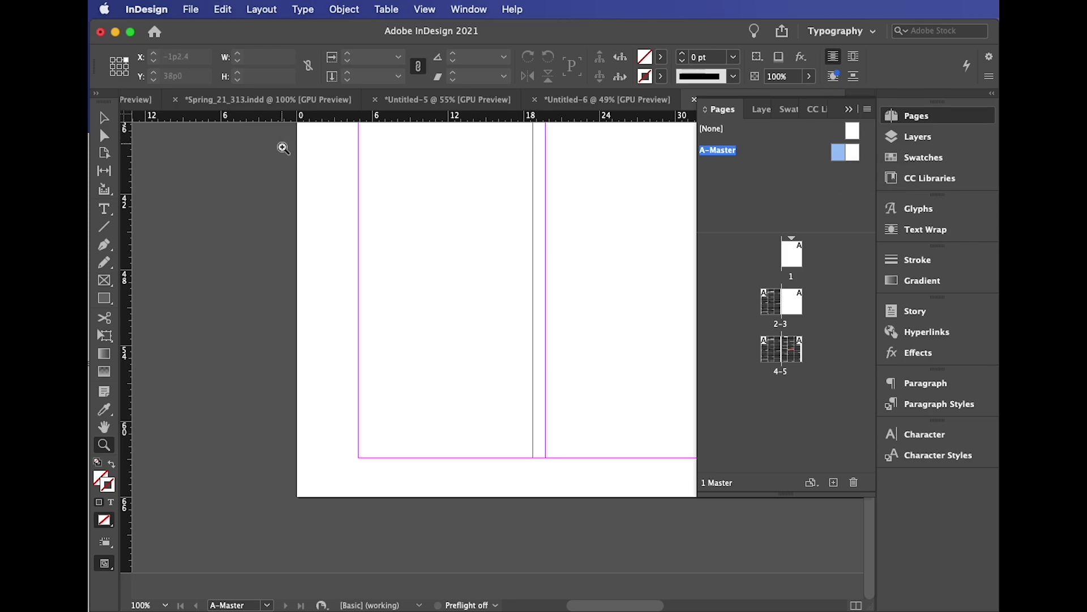
pyautogui.click(110, 210)
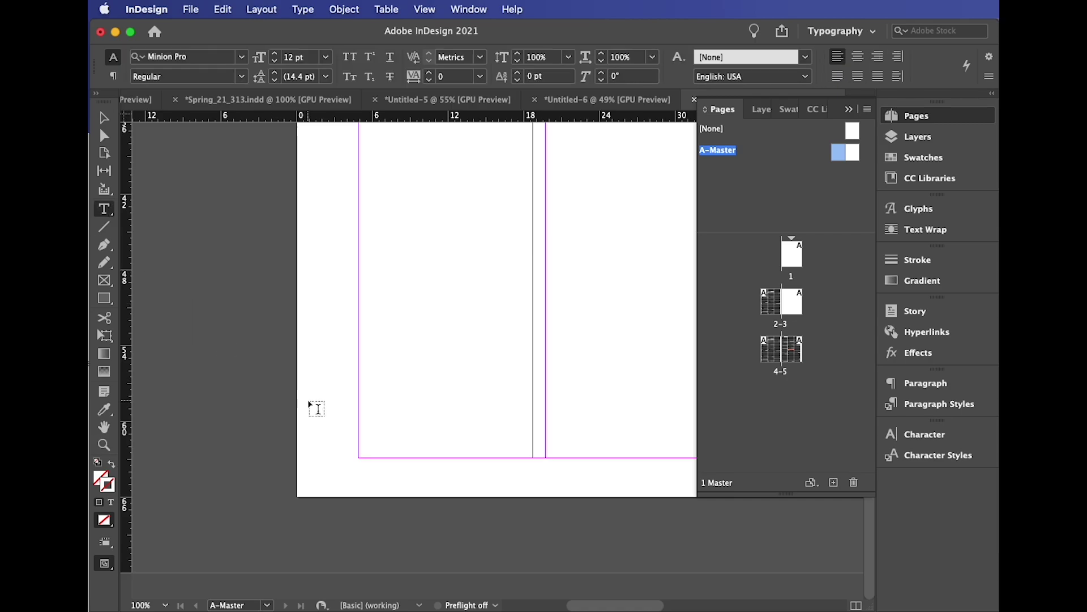
pyautogui.moveTo(361, 458); pyautogui.dragTo(681, 497)
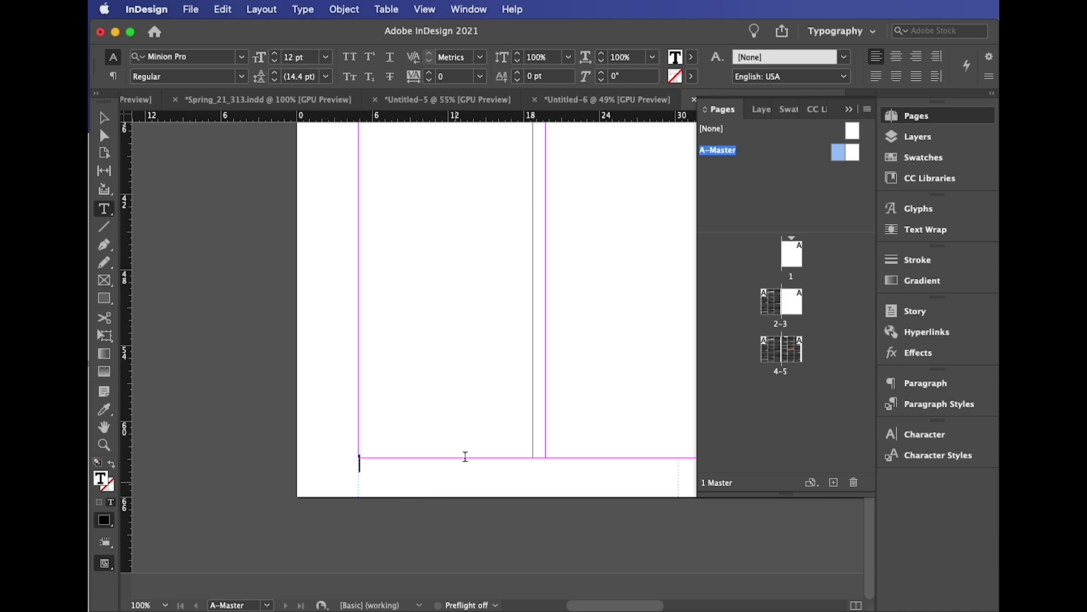
# - Set the footer text frame's vertical justification to Center
pyautogui.click(339, 10)
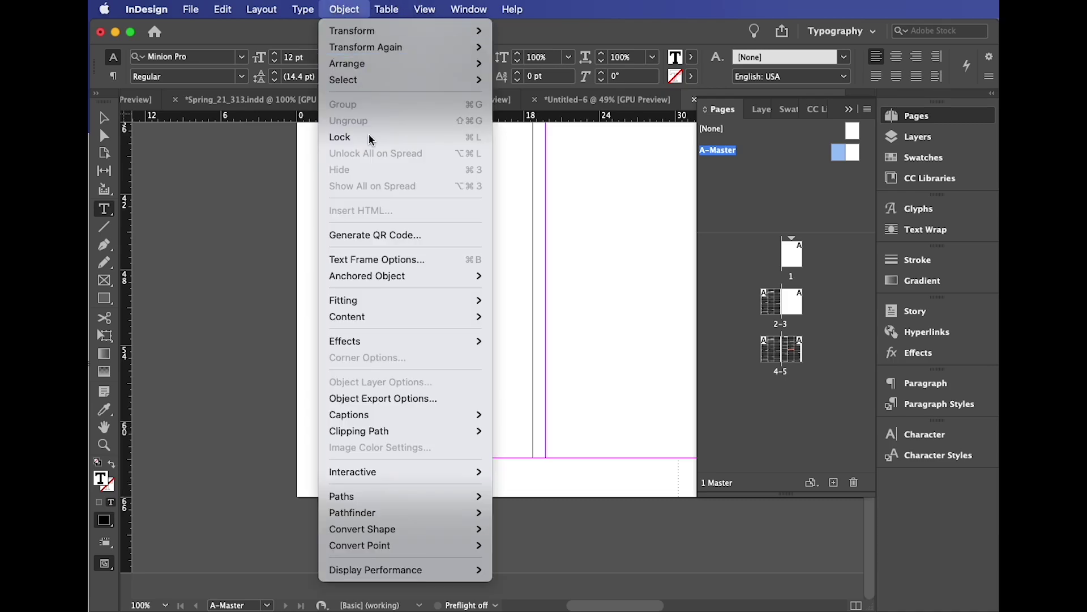
pyautogui.click(373, 260)
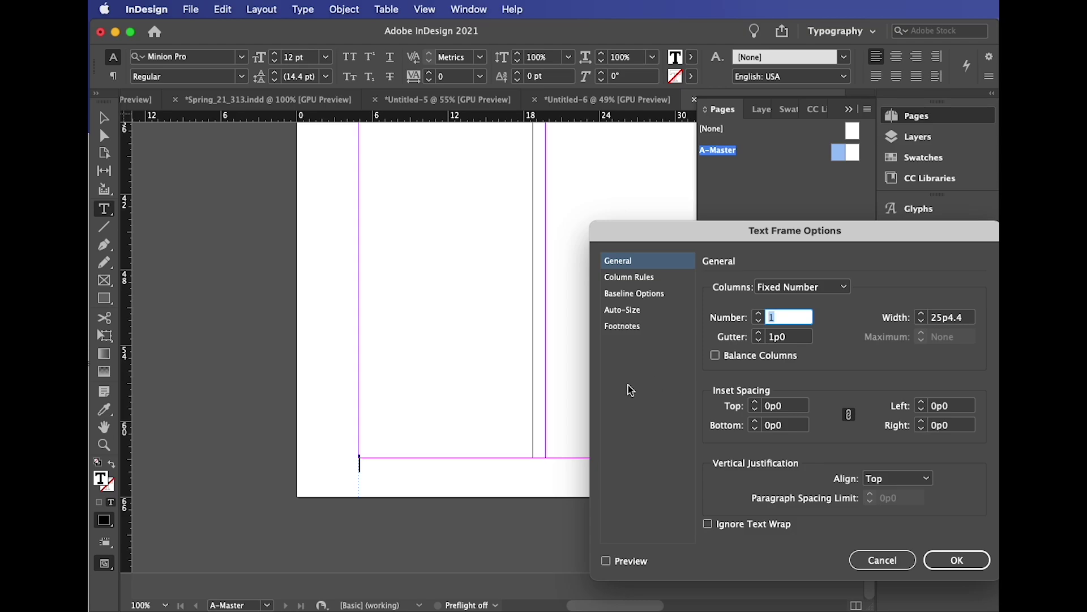
pyautogui.click(912, 480)
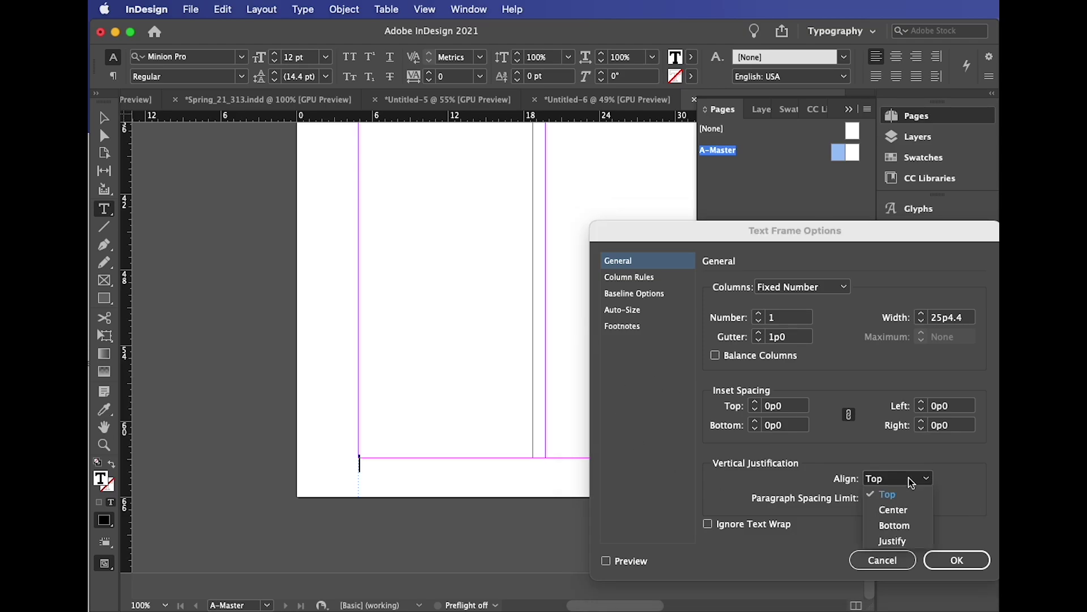
pyautogui.click(899, 511)
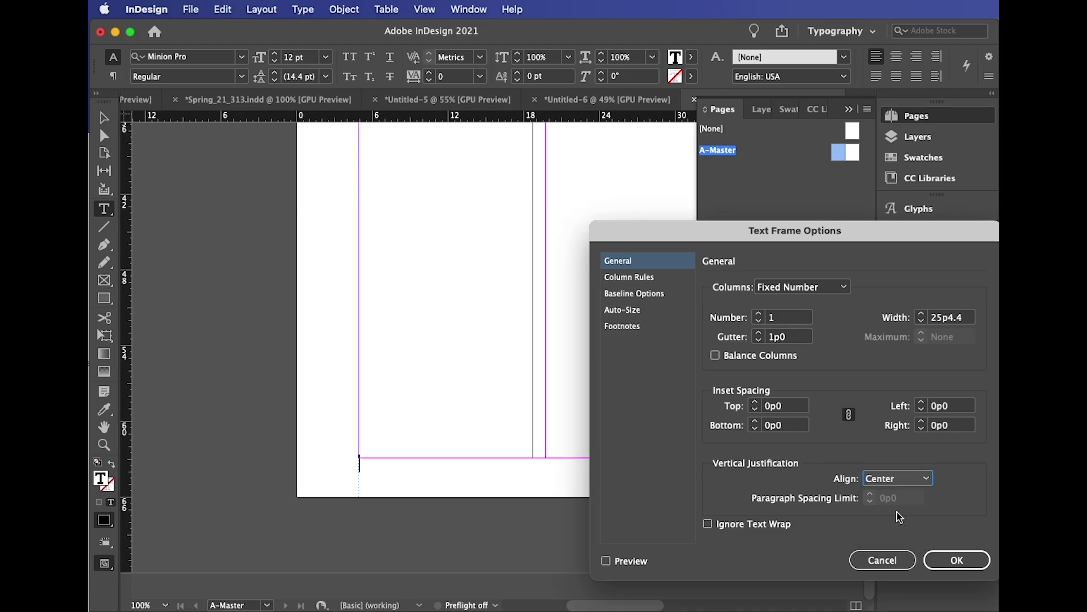
pyautogui.click(956, 560)
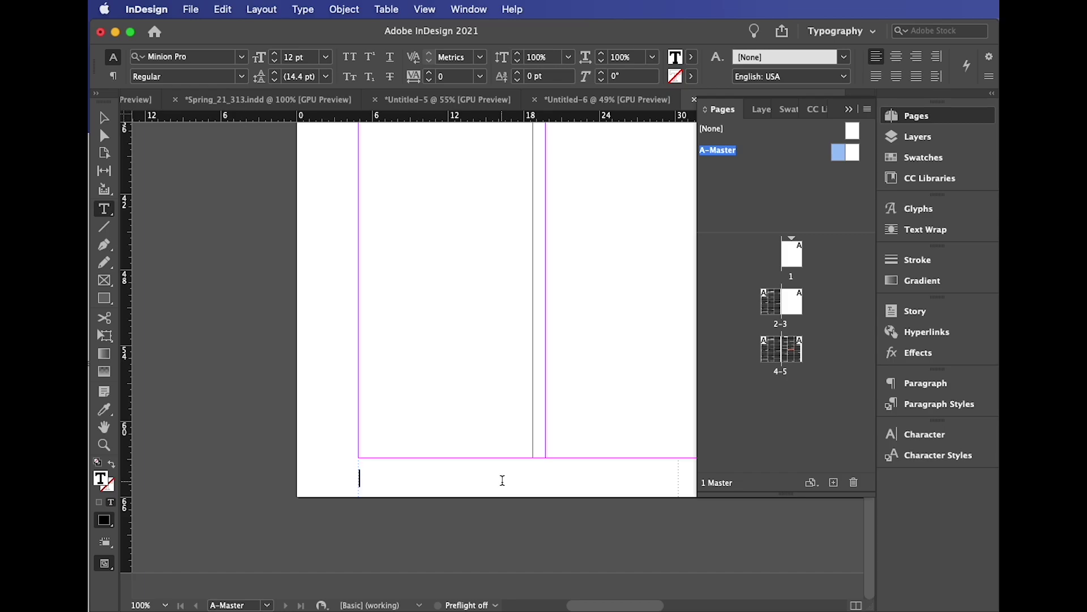
# - Apply the Body Copy paragraph style in the footer frame and set the first-line indent to 0
pyautogui.click(940, 404)
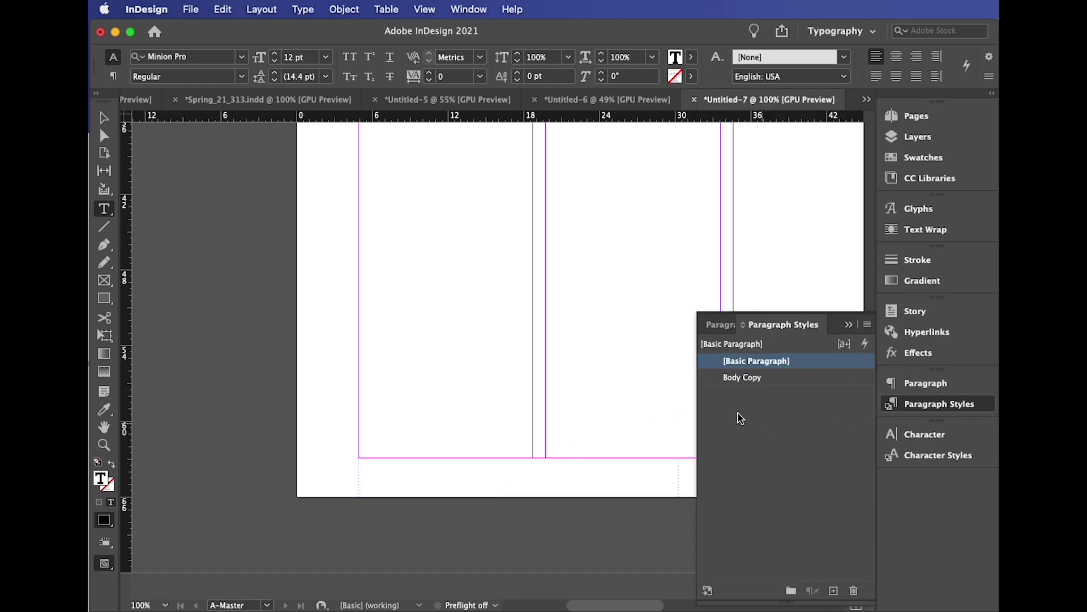
pyautogui.click(743, 376)
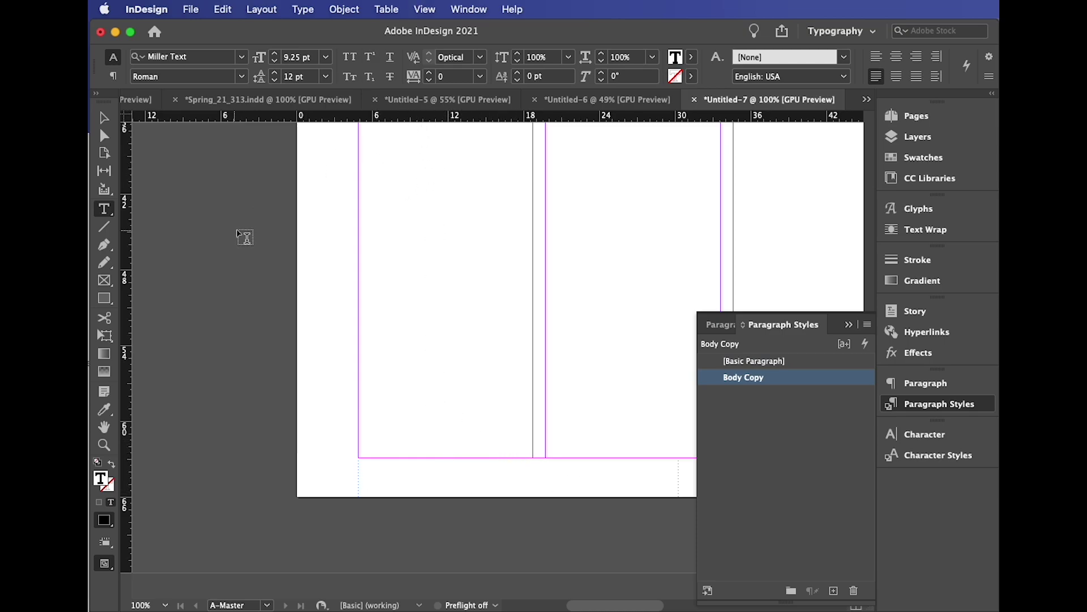
pyautogui.click(119, 78)
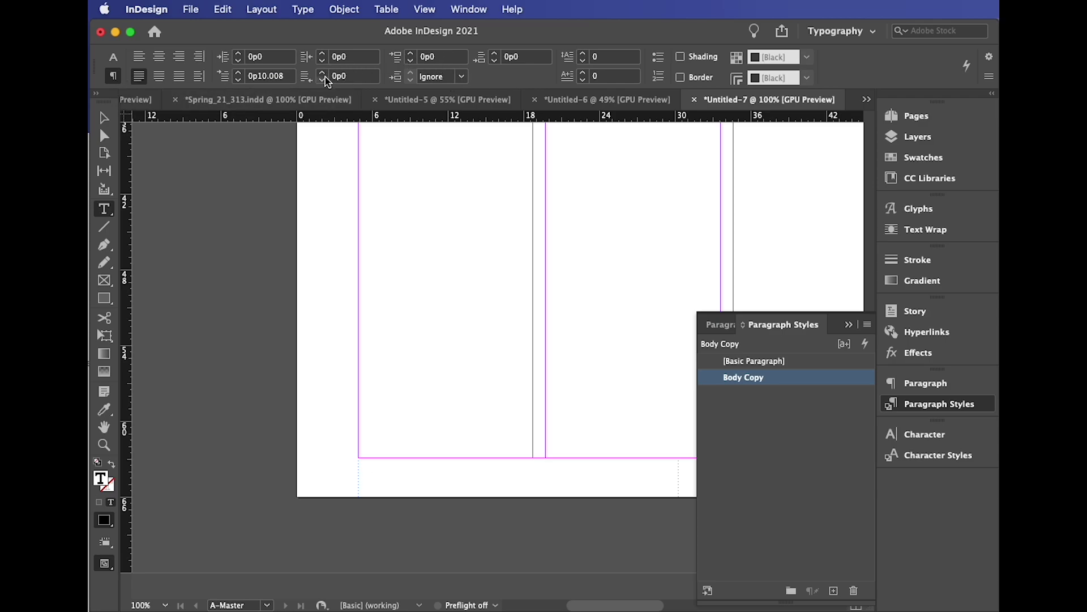
pyautogui.click(287, 77)
pyautogui.write('0')
pyautogui.press('Return')
# - Enter "My Magazine June, 2021" as the footer text and format the whole line in All Caps
pyautogui.write('My Magazine June, 20')
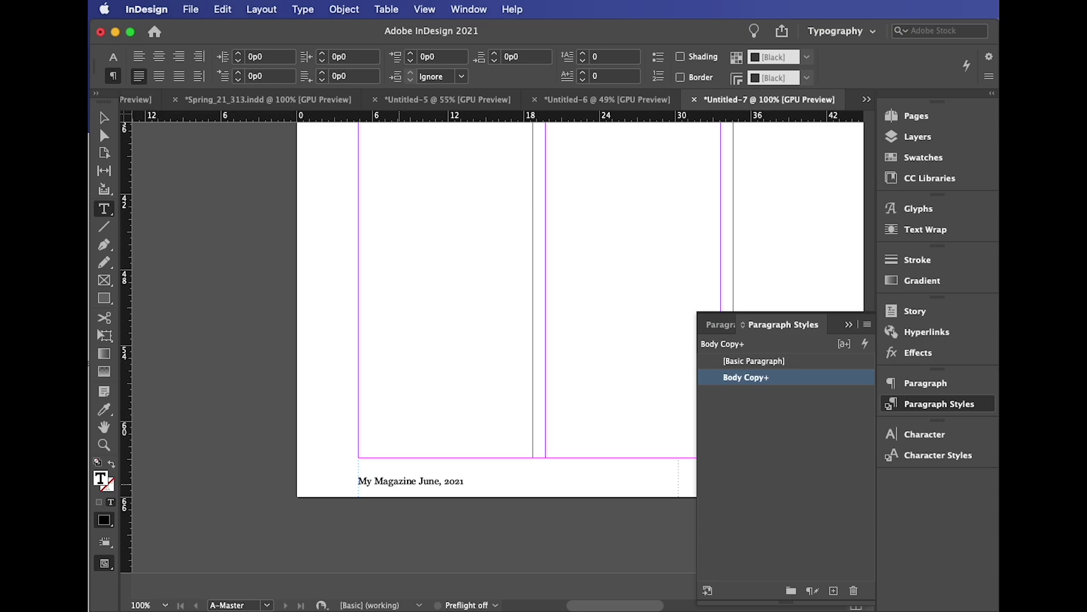
pyautogui.write('21')
pyautogui.tripleClick(393, 482)
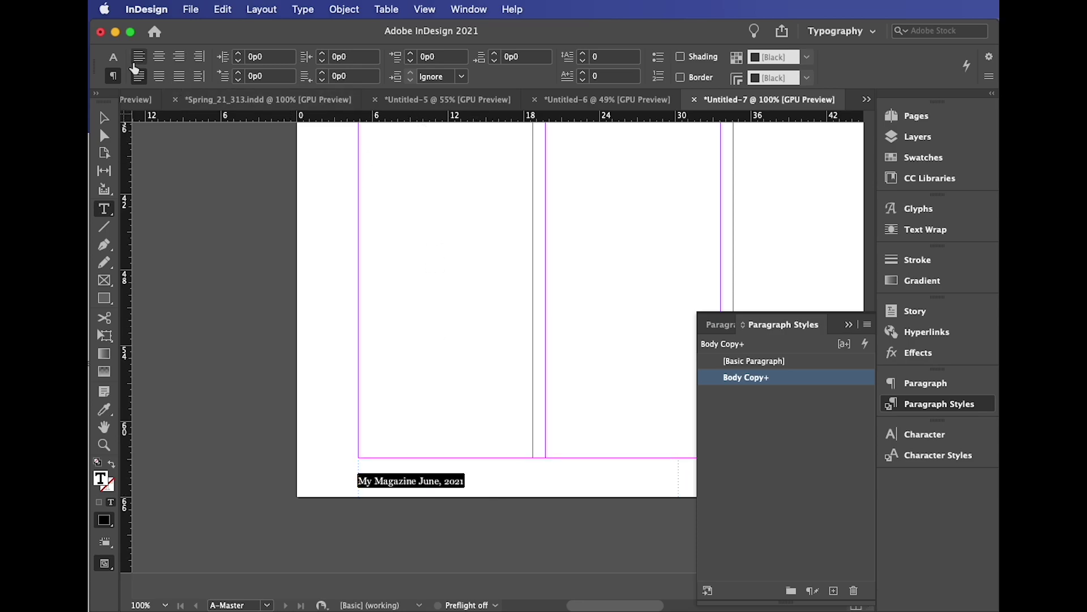
pyautogui.click(112, 58)
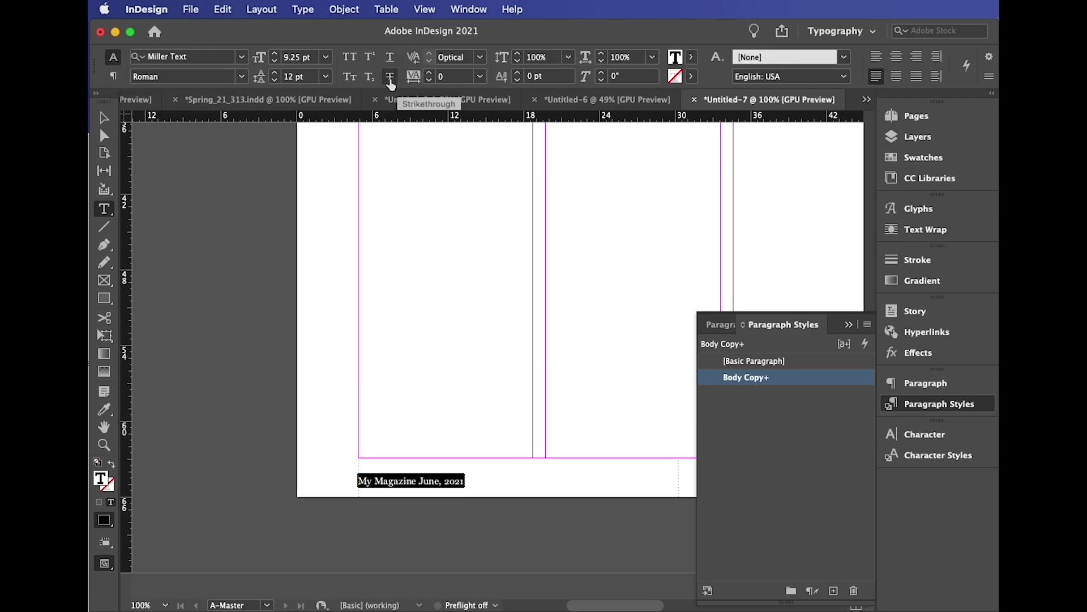
pyautogui.click(350, 57)
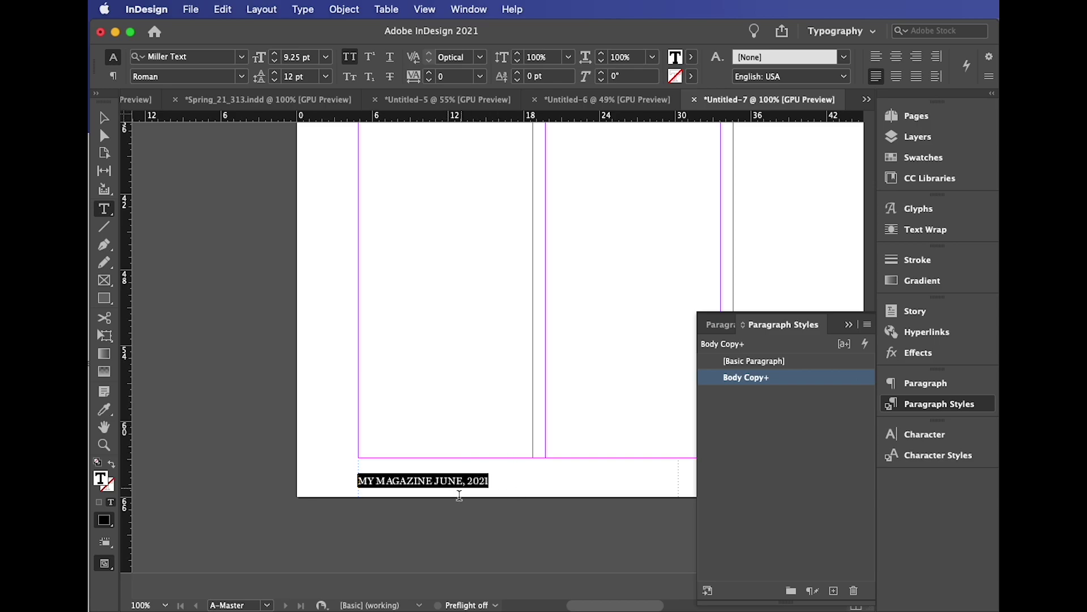
# - Set the footer line to 8 pt and change its font to Verb Light
pyautogui.click(326, 57)
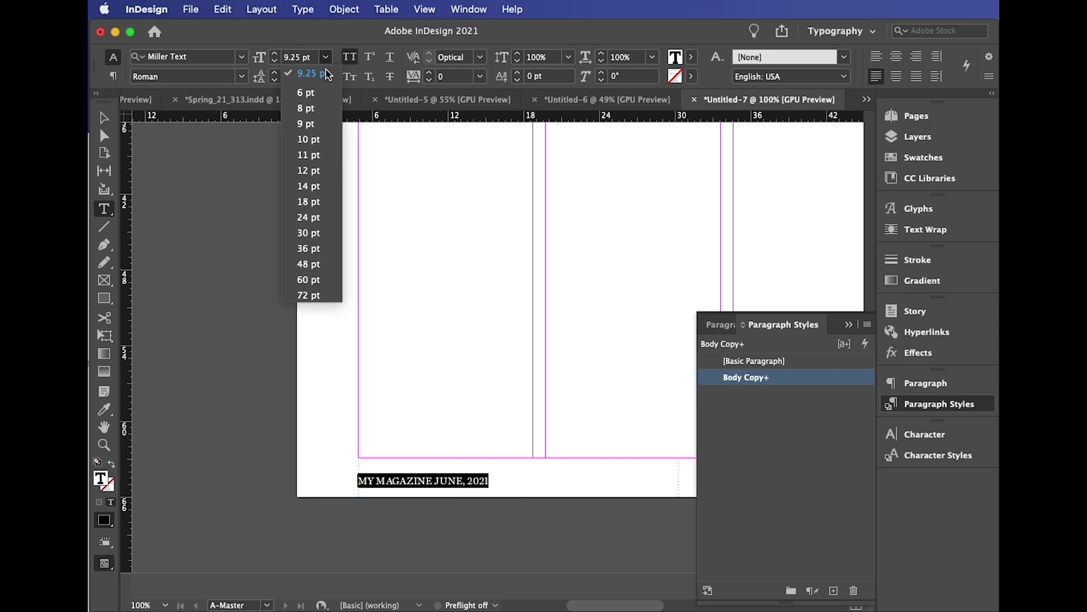
pyautogui.click(318, 109)
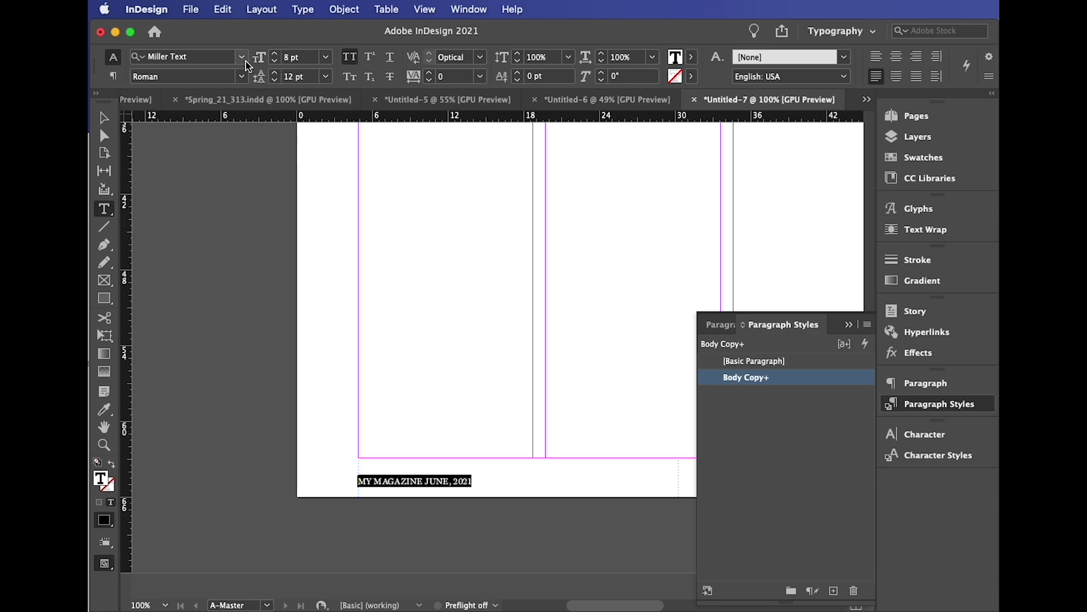
pyautogui.click(221, 56)
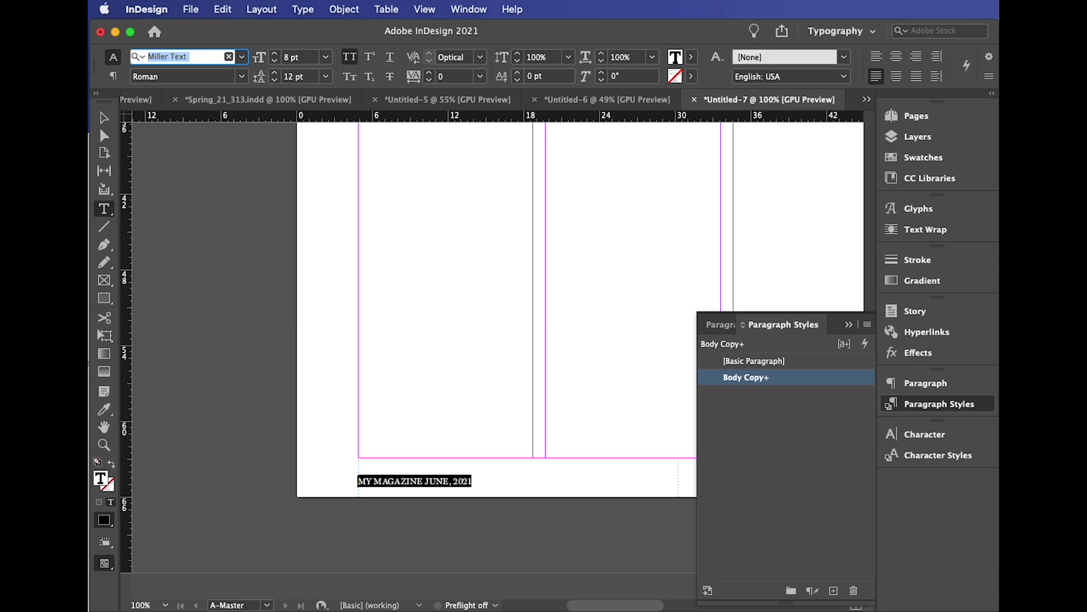
pyautogui.write('ver')
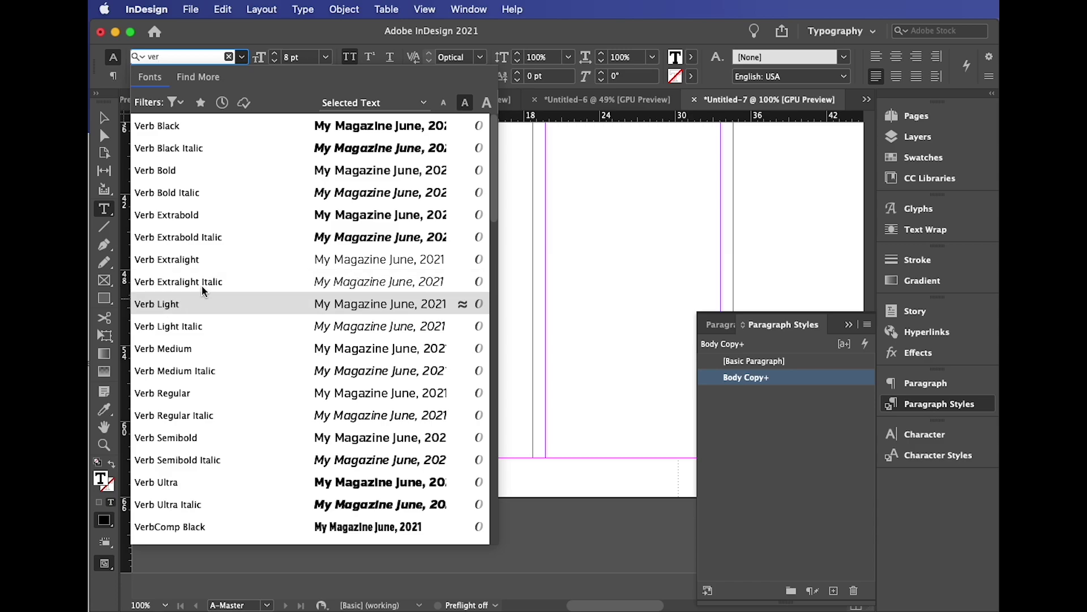
pyautogui.click(190, 303)
# - Set the words "MY MAGAZINE" in the footer line to the Medium Italic font style
pyautogui.click(394, 480)
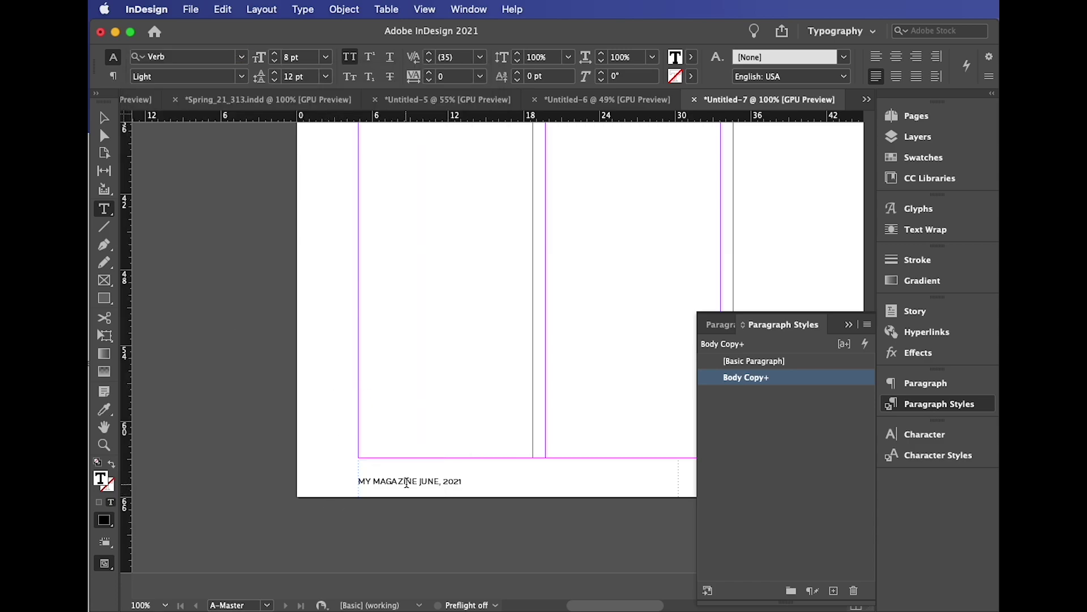
pyautogui.moveTo(418, 481); pyautogui.dragTo(357, 481)
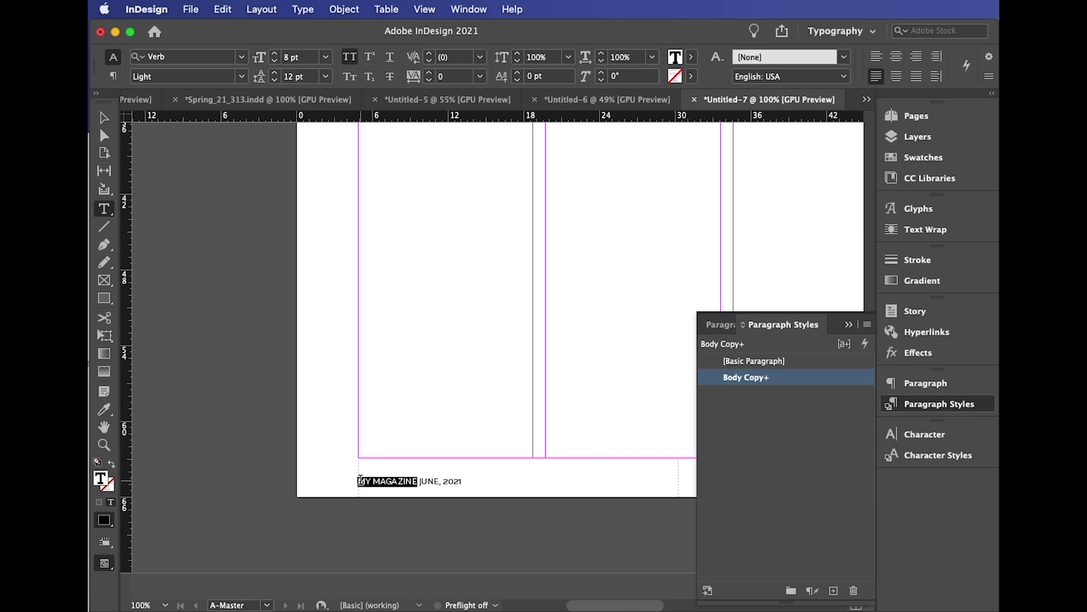
pyautogui.click(234, 81)
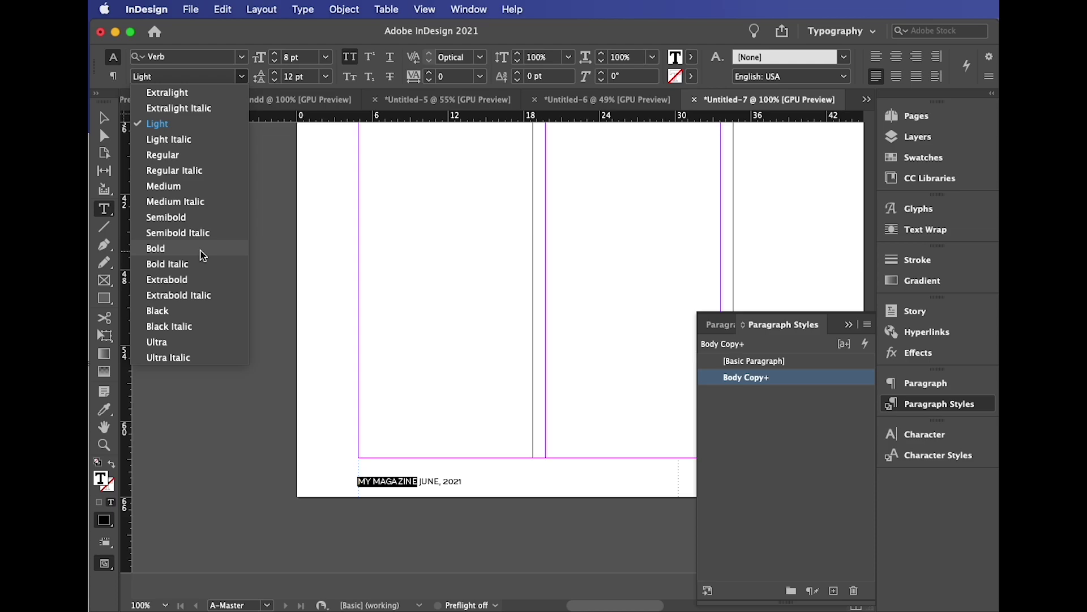
pyautogui.click(207, 201)
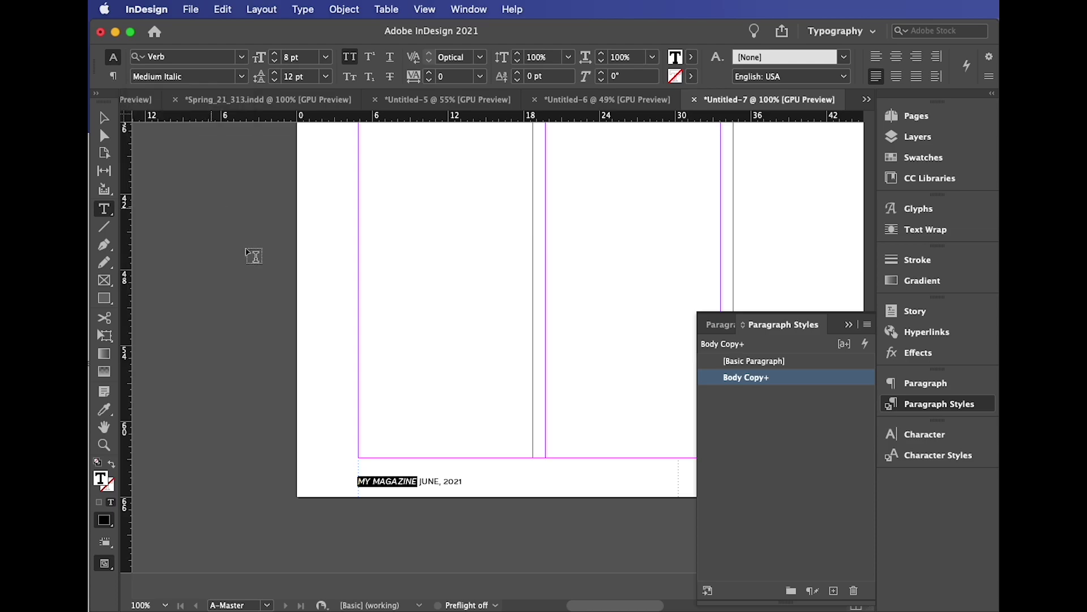
# - Insert a Current Page Number marker at the start of the footer line, before "MY MAGAZINE"
pyautogui.click(360, 481)
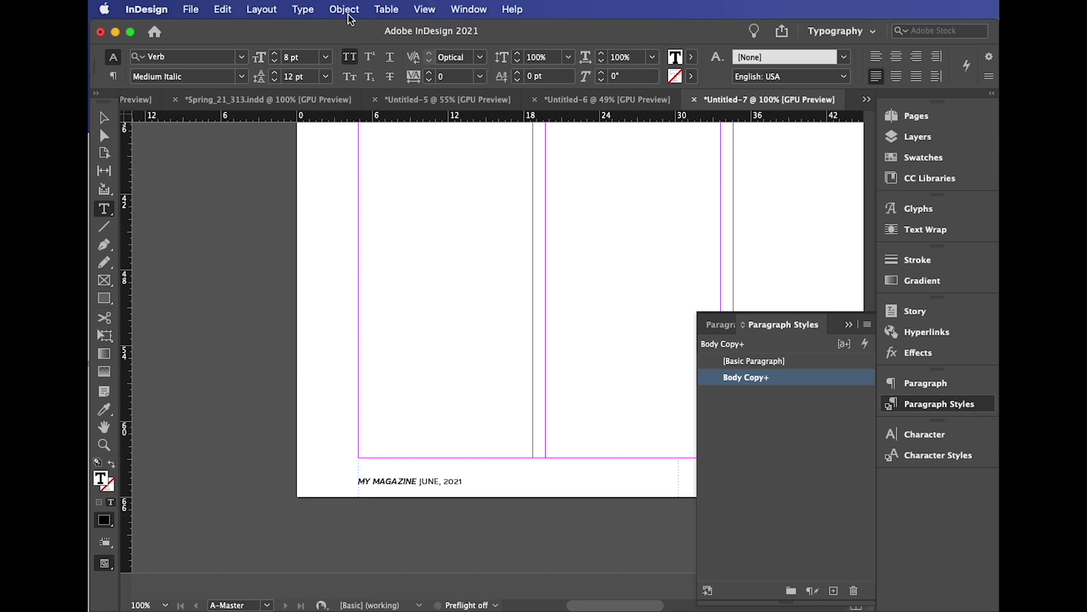
pyautogui.click(308, 9)
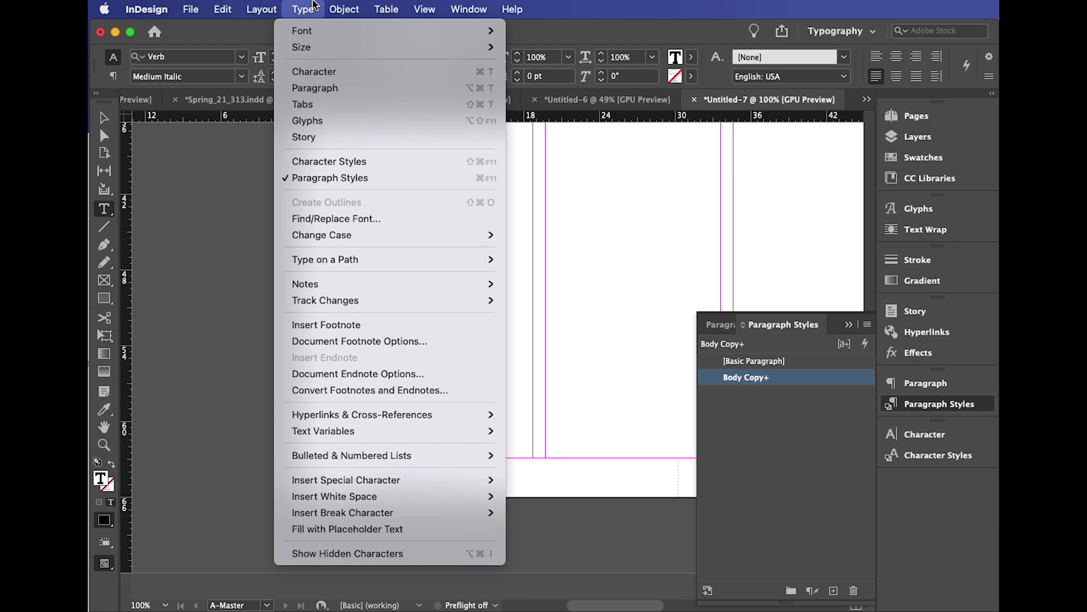
pyautogui.moveTo(372, 481)
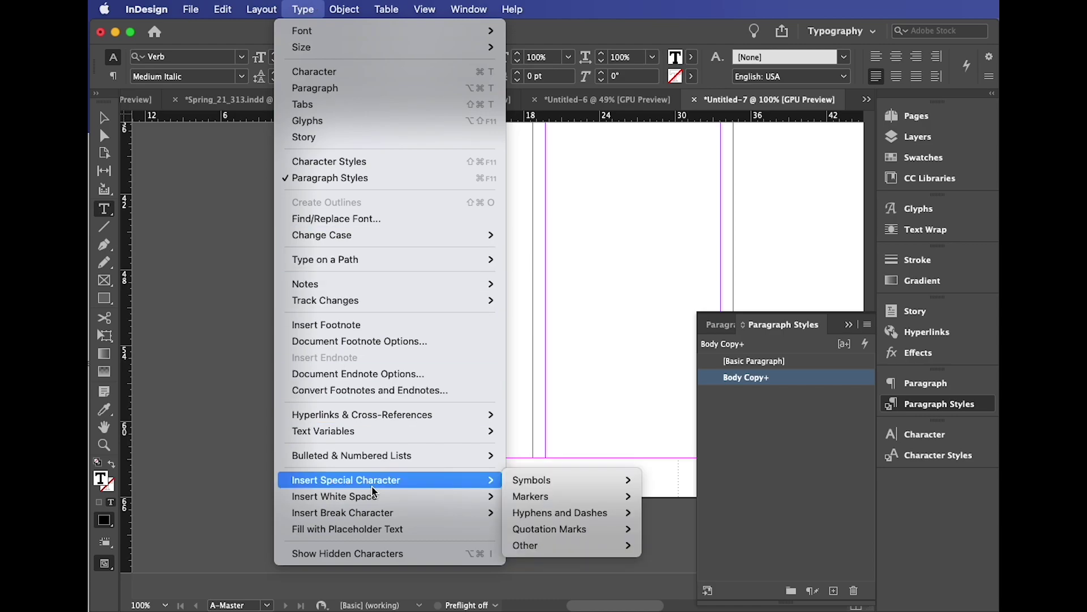
pyautogui.moveTo(548, 485)
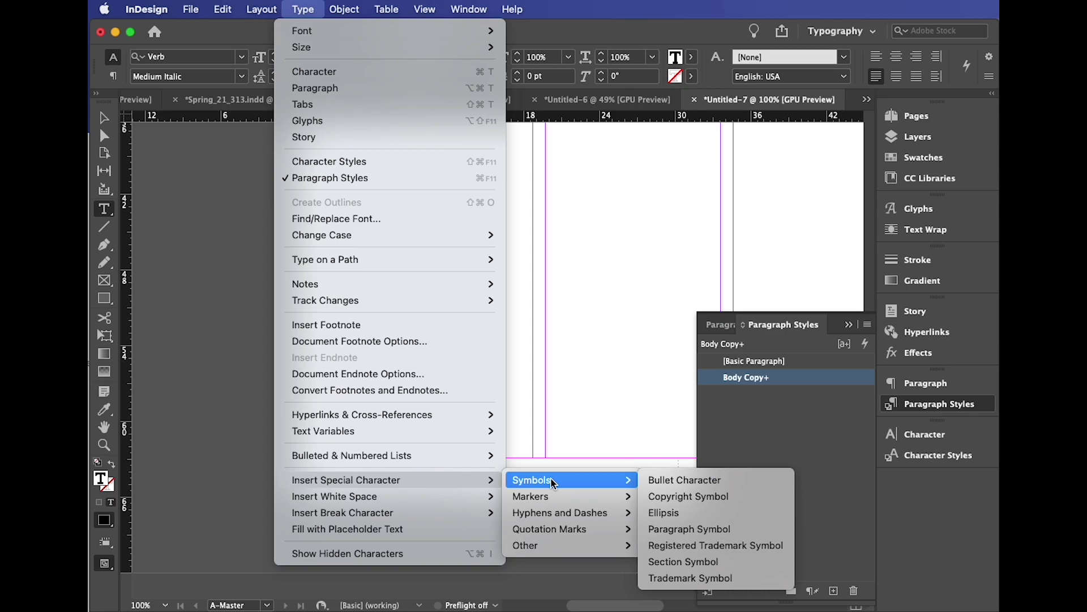
pyautogui.moveTo(554, 516)
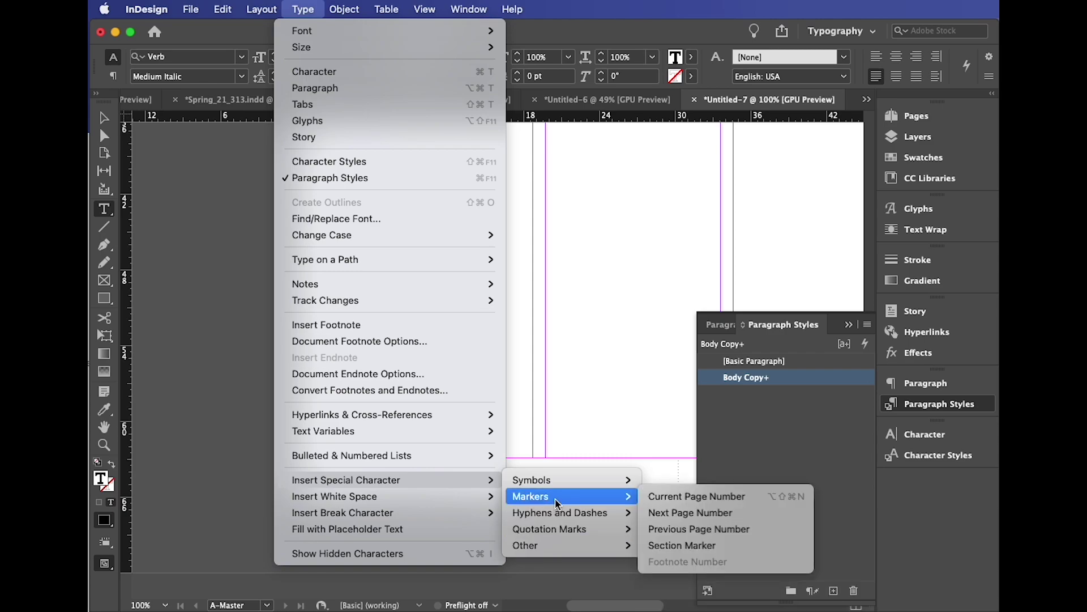
pyautogui.click(649, 498)
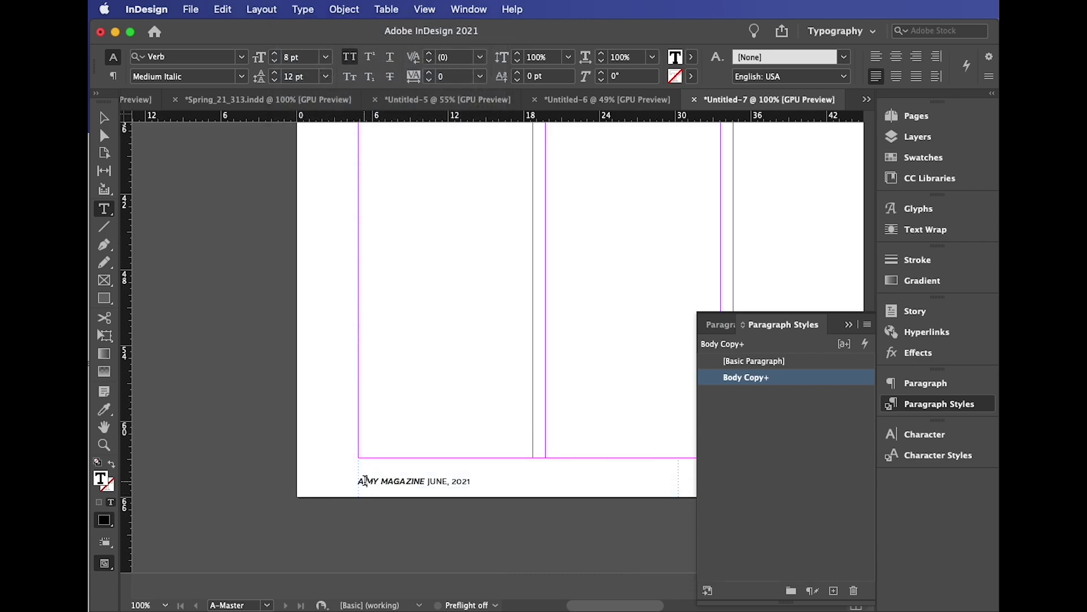
# - Set the page number marker at the start of the footer to the Black font style
pyautogui.moveTo(367, 481); pyautogui.dragTo(358, 480)
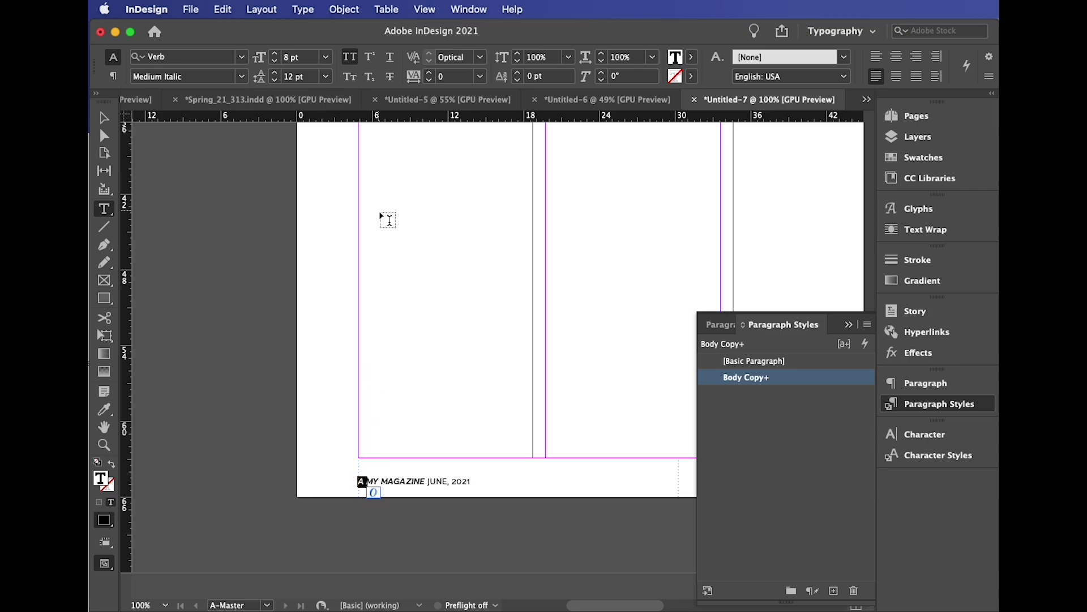
pyautogui.click(241, 76)
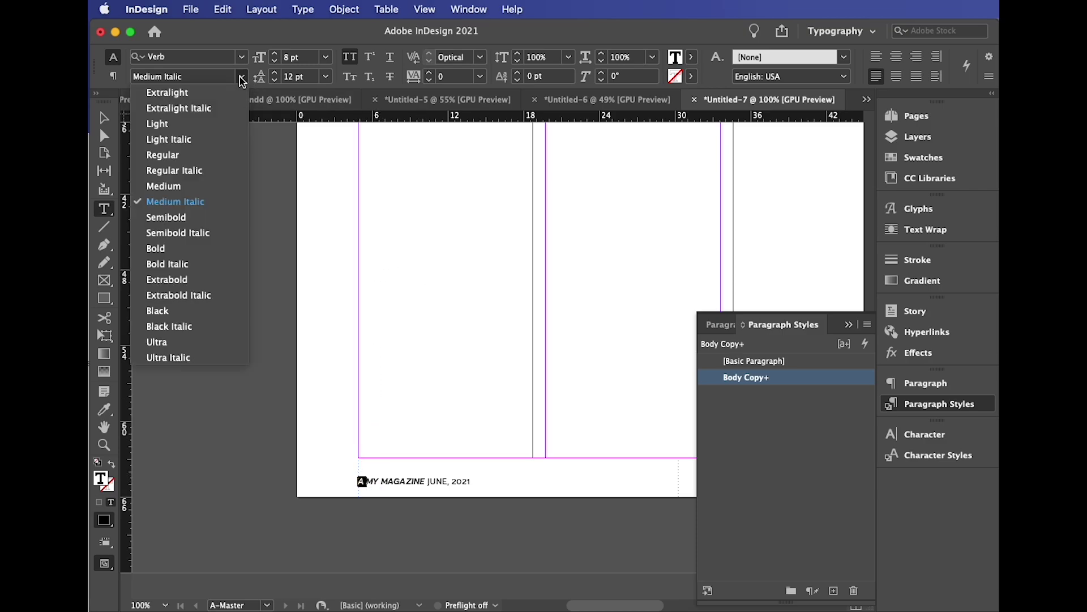
pyautogui.click(184, 312)
pyautogui.click(437, 480)
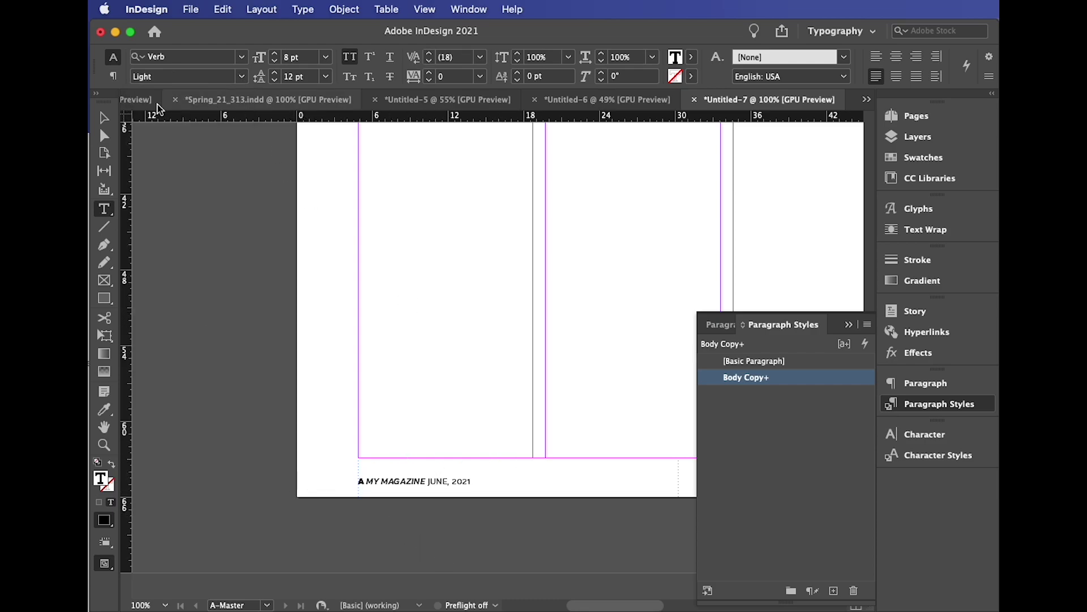
pyautogui.click(104, 119)
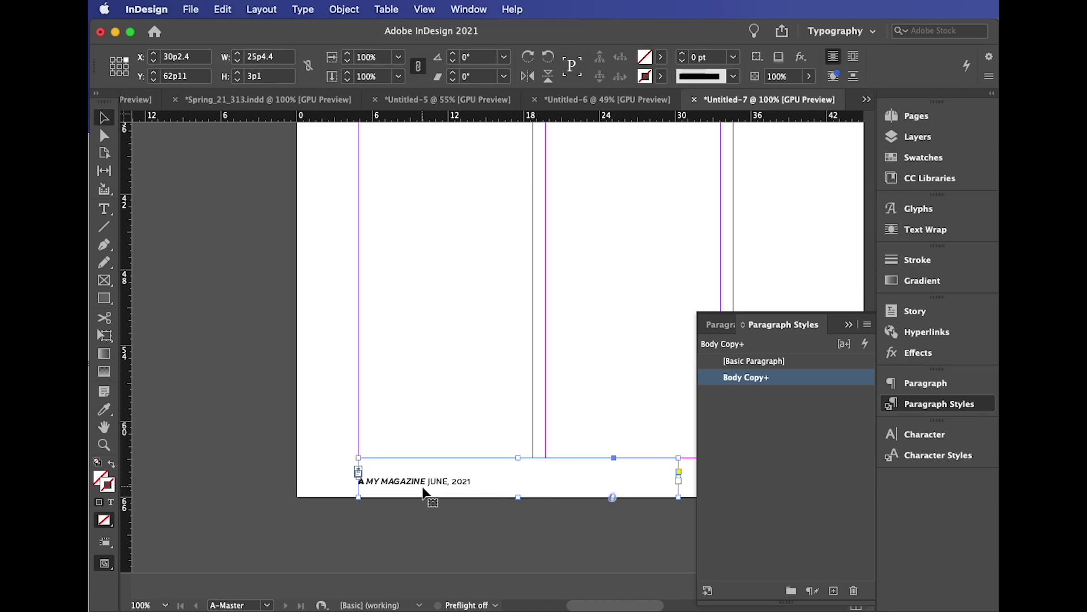
pyautogui.click(105, 209)
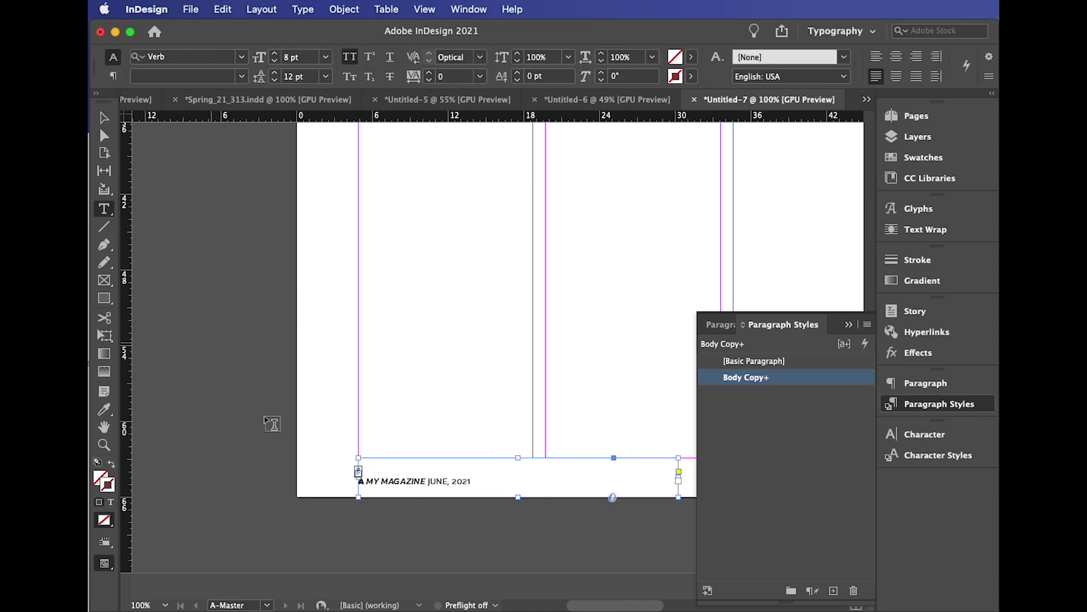
pyautogui.click(374, 481)
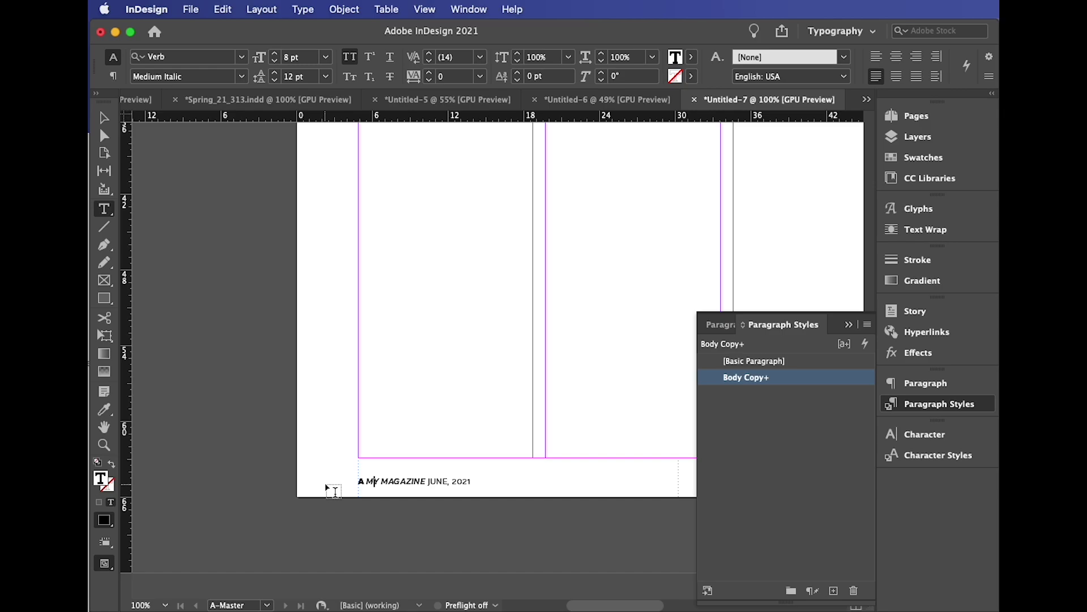
pyautogui.click(359, 482)
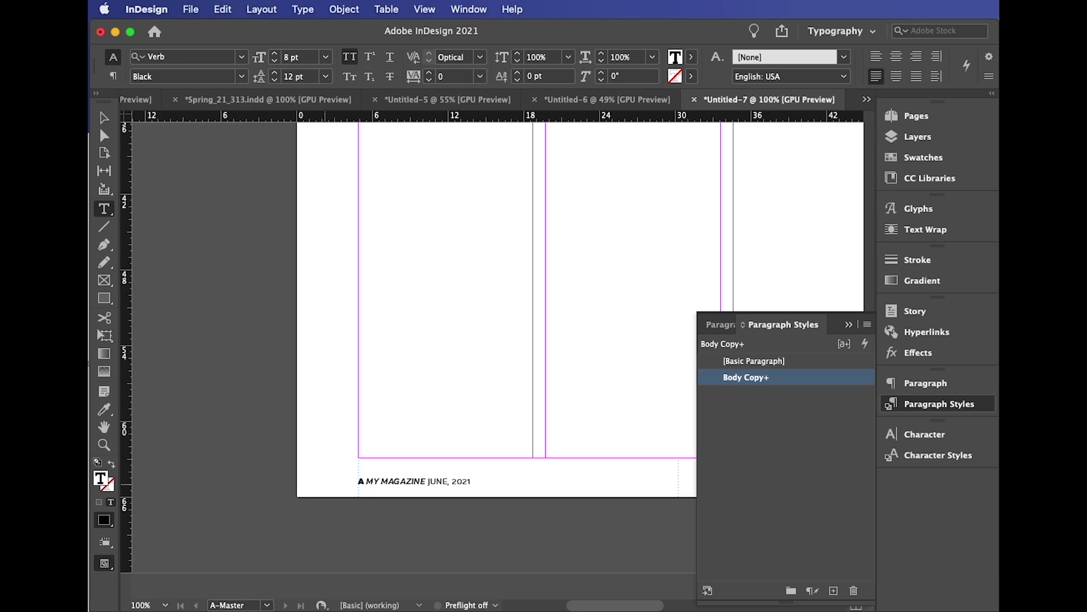
pyautogui.click(105, 117)
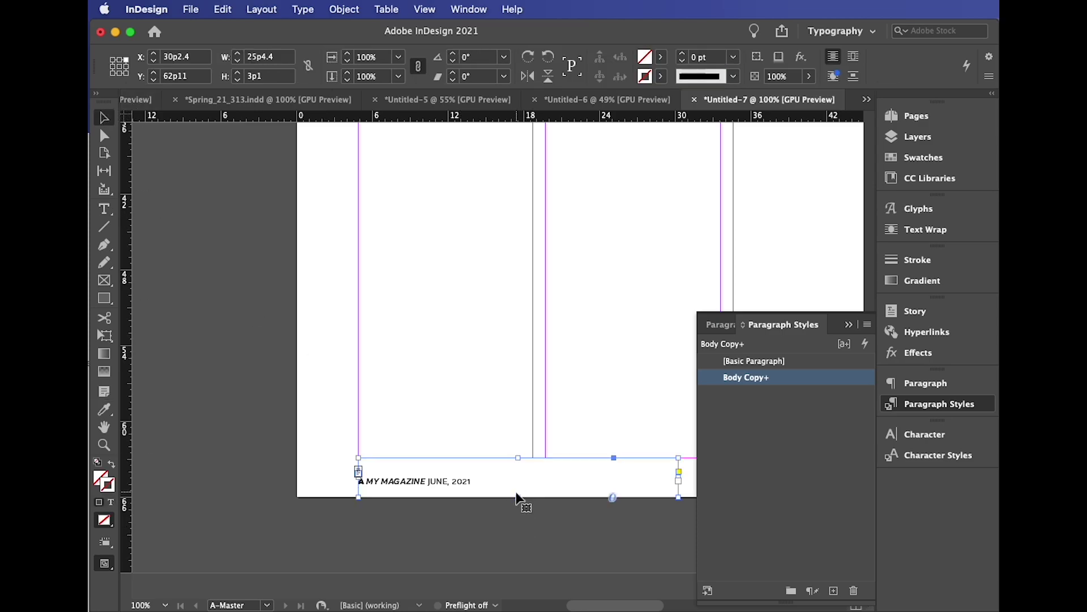
pyautogui.press('t')
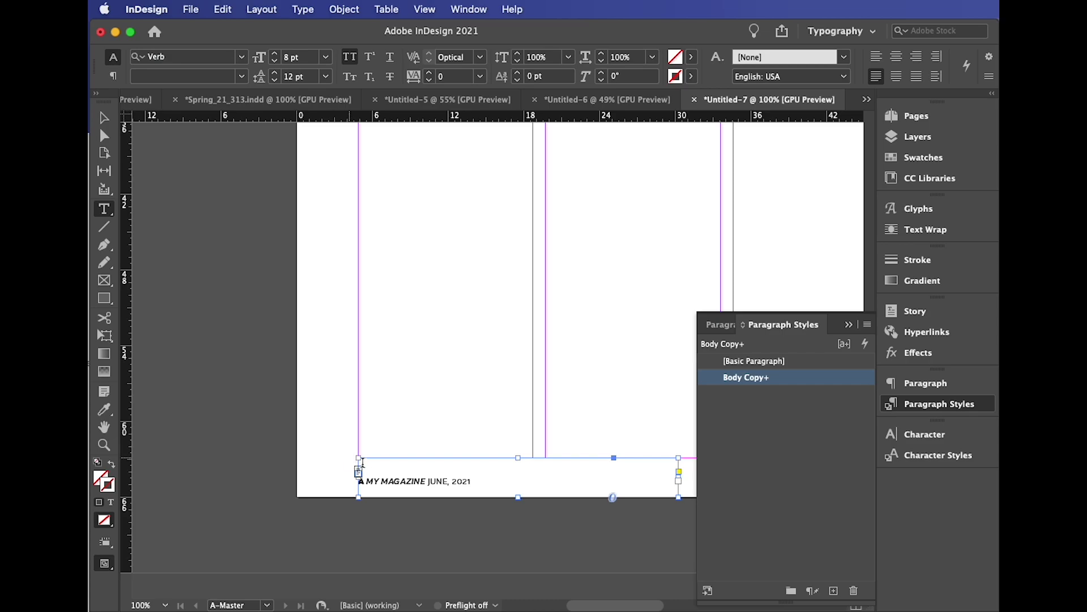
# - Review the paragraph and character formatting of the whole footer line, including the Drop Caps and Nested Styles option
pyautogui.tripleClick(421, 486)
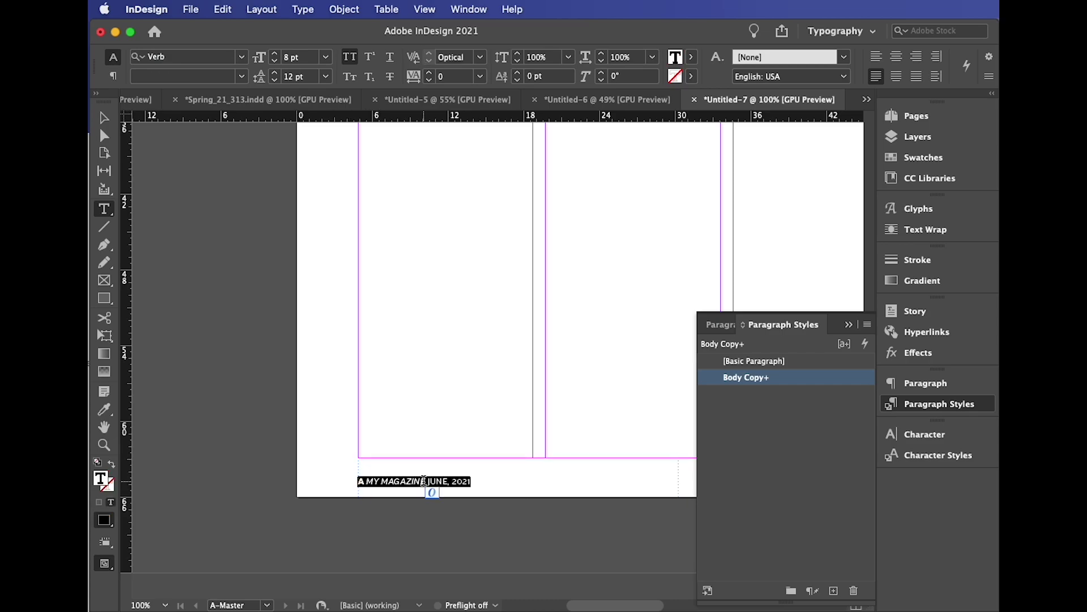
pyautogui.click(113, 76)
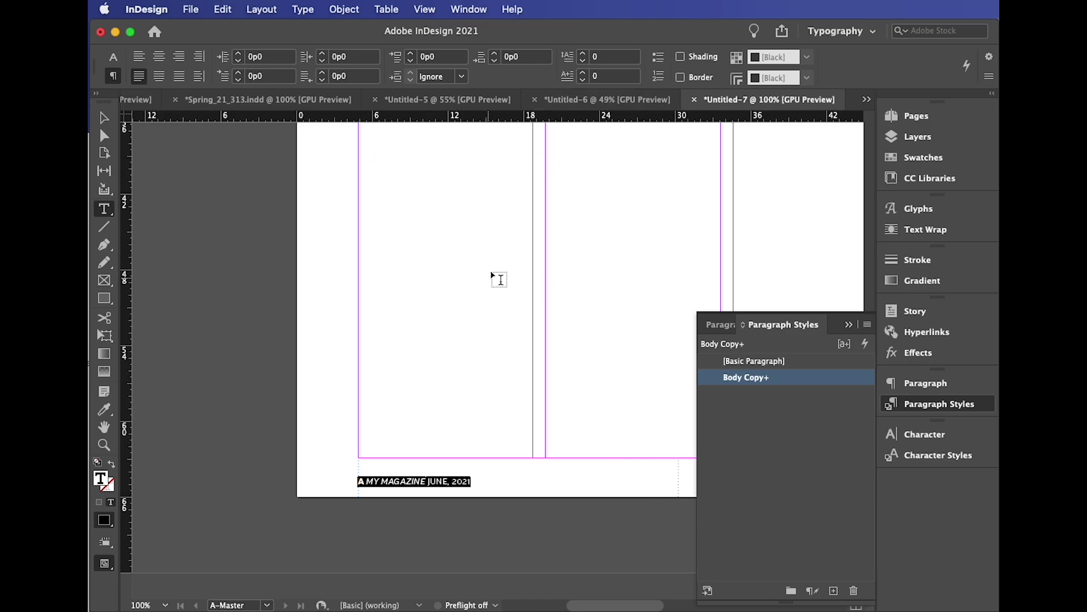
pyautogui.click(930, 388)
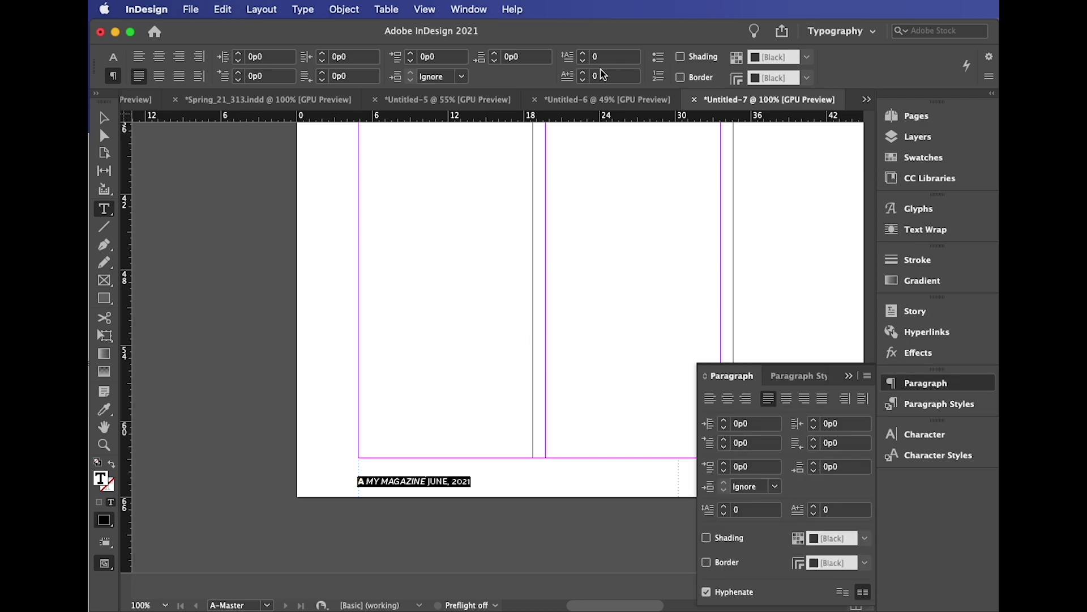
pyautogui.click(868, 376)
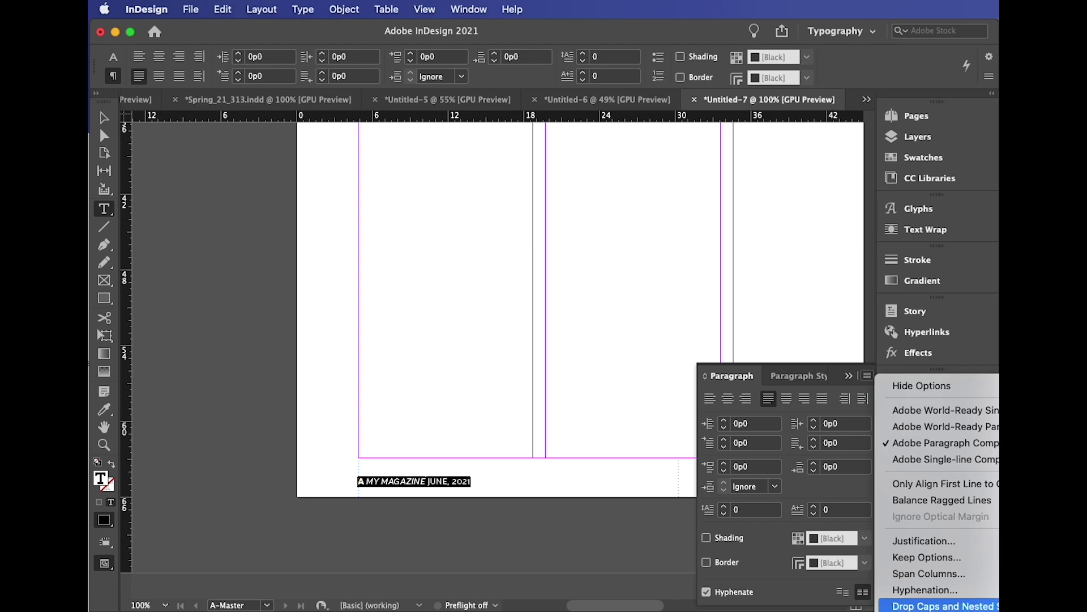
pyautogui.click(974, 606)
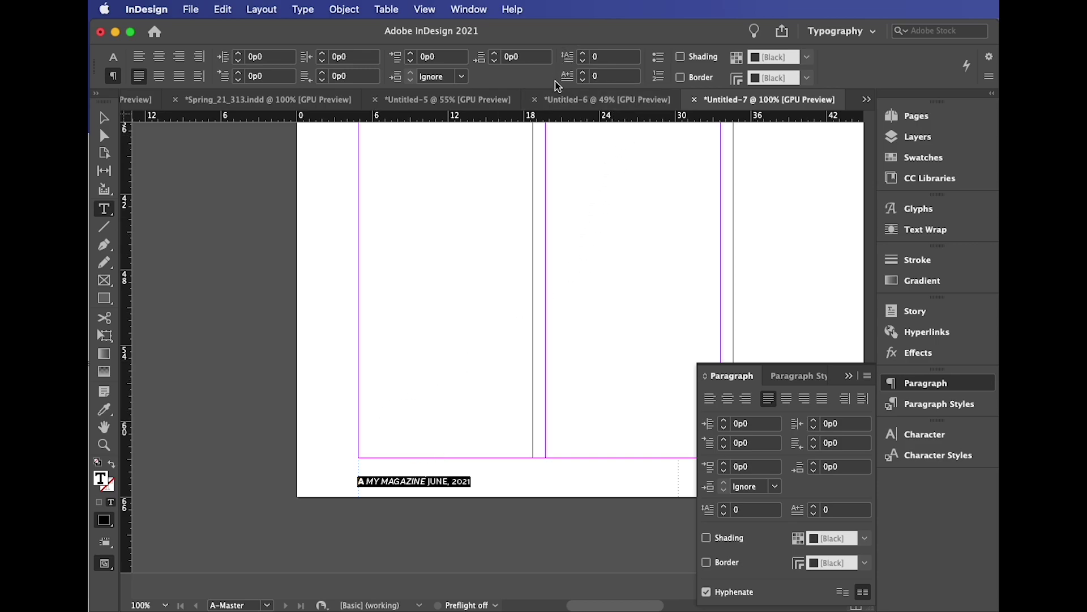
pyautogui.click(113, 58)
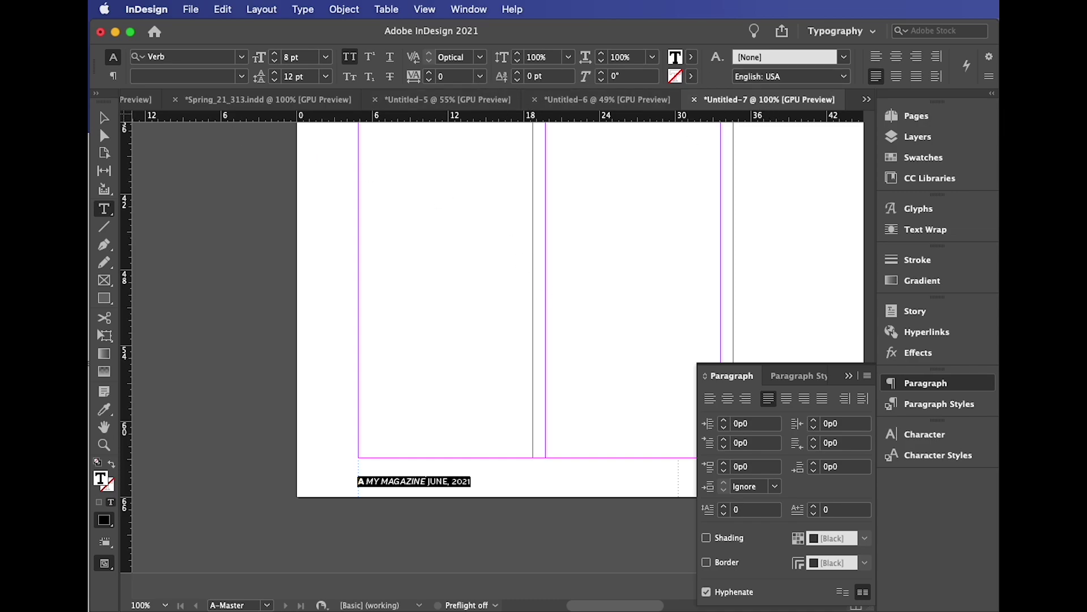
# - Try shortening the footer frame to a height of about 2p8 from its lower edge, and undo the change
pyautogui.click(103, 117)
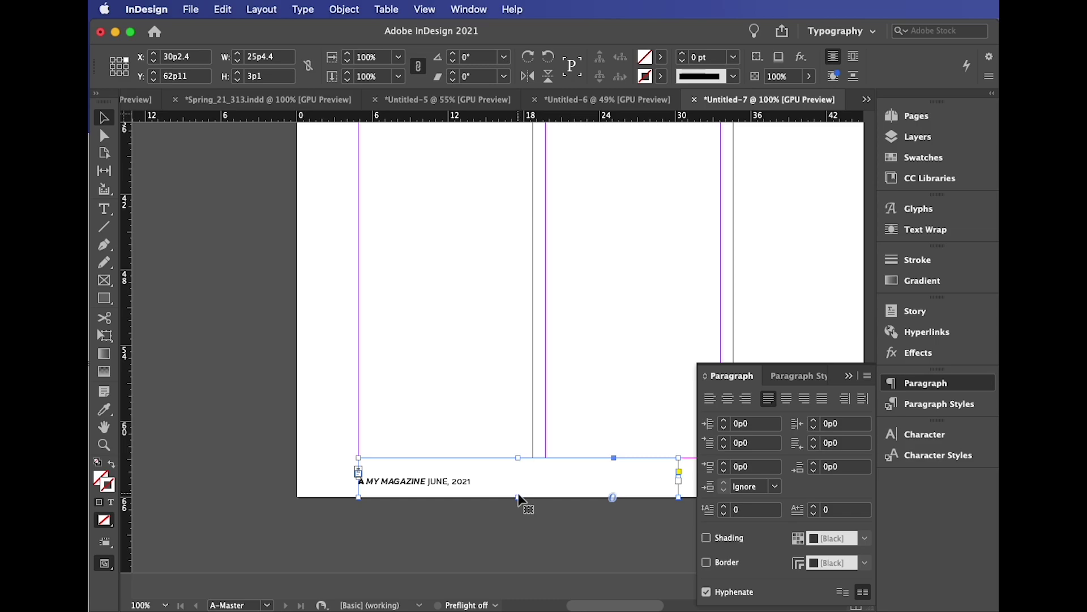
pyautogui.moveTo(518, 498); pyautogui.dragTo(518, 492)
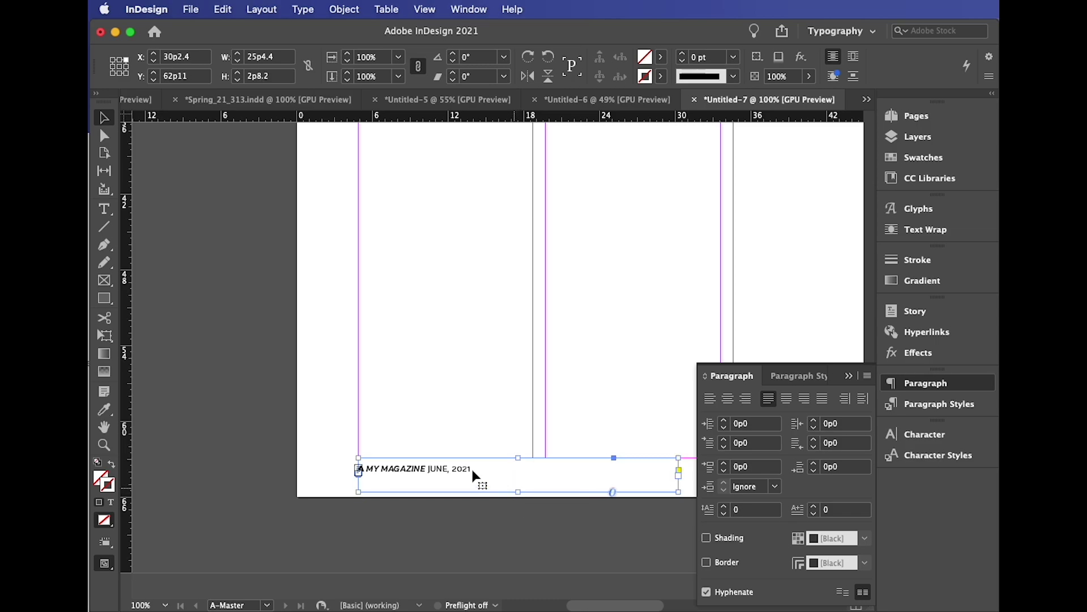
pyautogui.press('super+z')
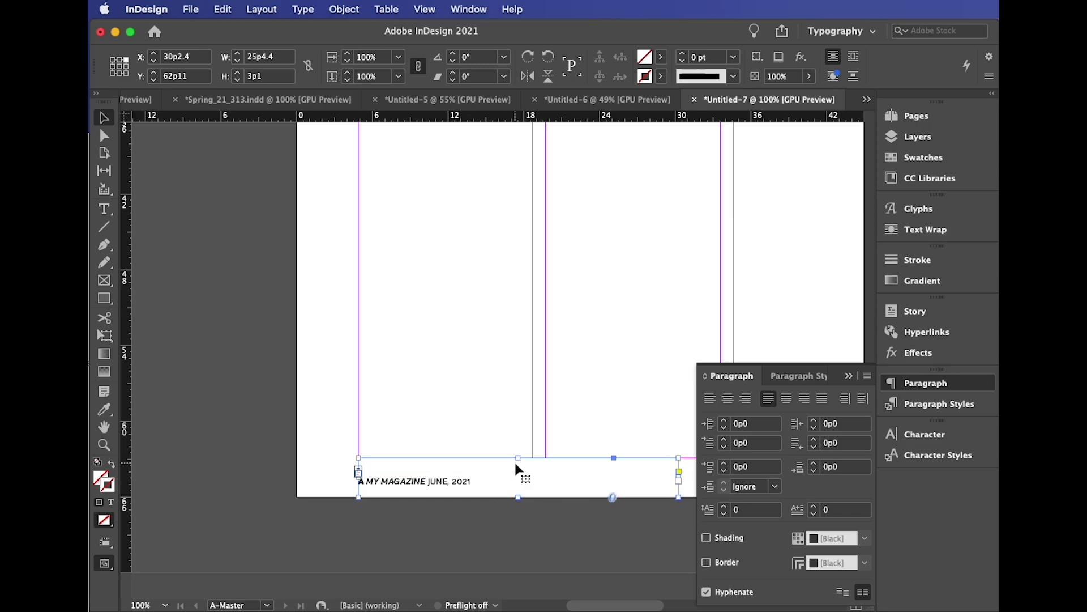
# - Place a copy of the footer frame against the outer margin of the right-hand master page and right-align its text
pyautogui.moveTo(420, 477)
pyautogui.mouseDown()
pyautogui.moveTo(669, 487)
pyautogui.moveTo(686, 311)
pyautogui.moveTo(872, 317)
pyautogui.moveTo(503, 306)
pyautogui.moveTo(464, 451)
pyautogui.moveTo(379, 473)
pyautogui.moveTo(411, 477)
pyautogui.mouseUp()
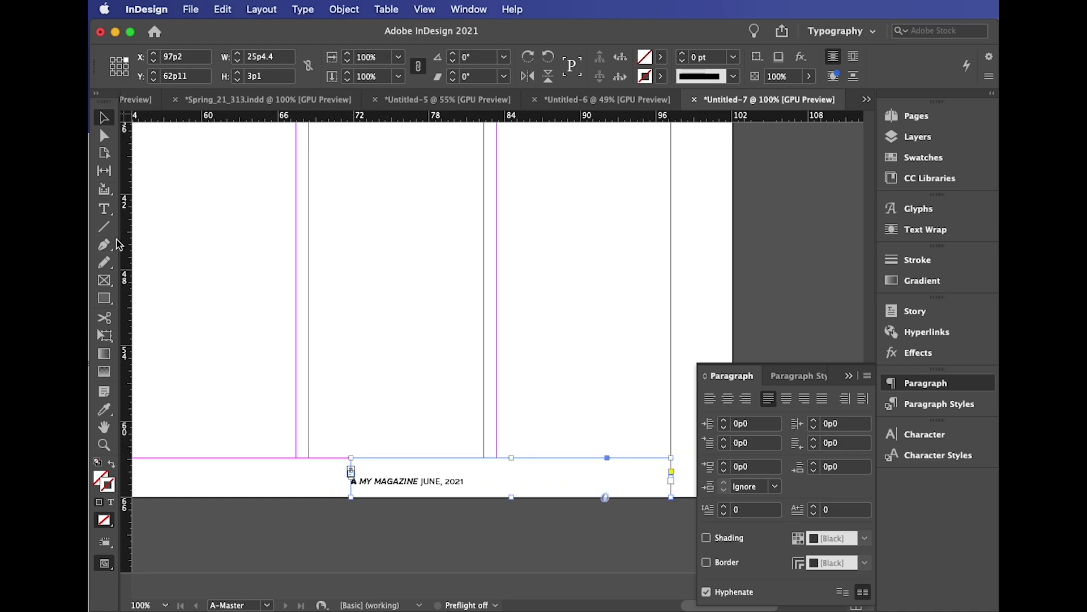
pyautogui.click(109, 214)
pyautogui.click(417, 482)
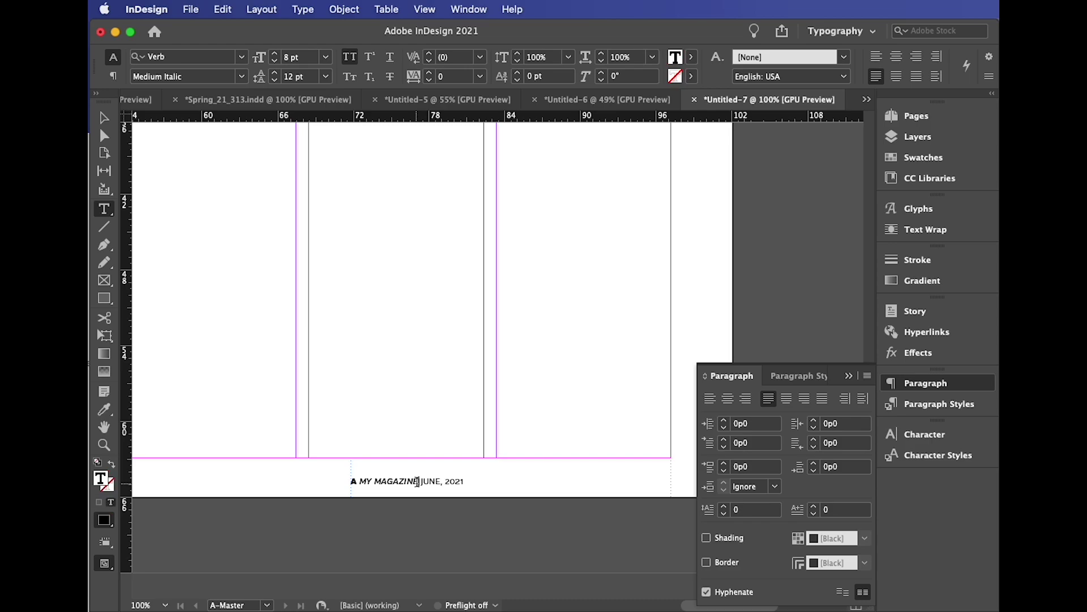
pyautogui.press('super')
pyautogui.click(917, 56)
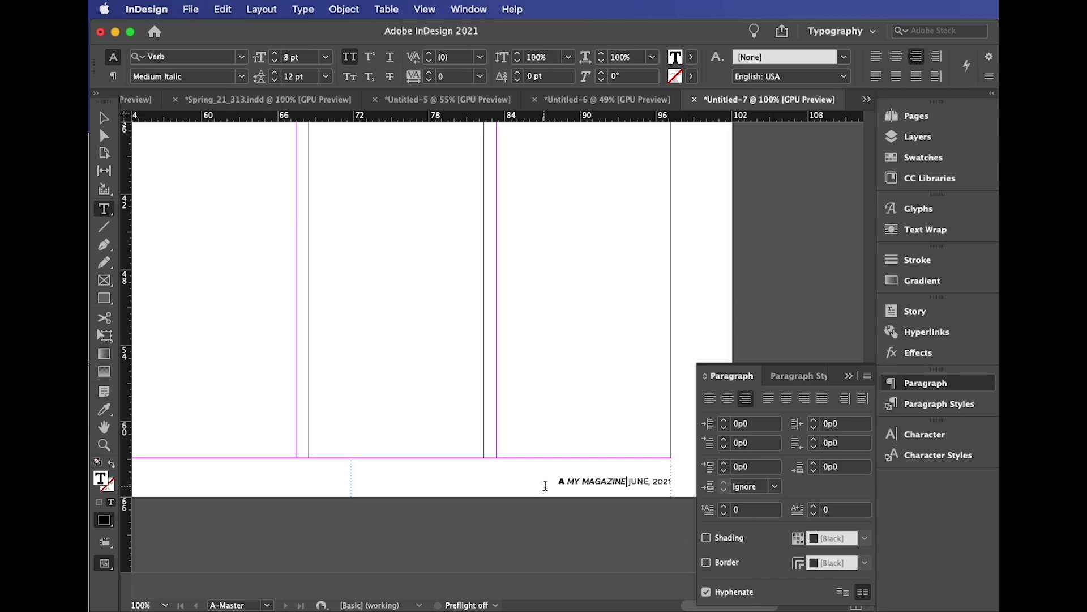
# - Move the page number marker from the start of the right-hand footer line to its end, after "JUNE, 2021"
pyautogui.doubleClick(564, 481)
pyautogui.press('cmd+c')
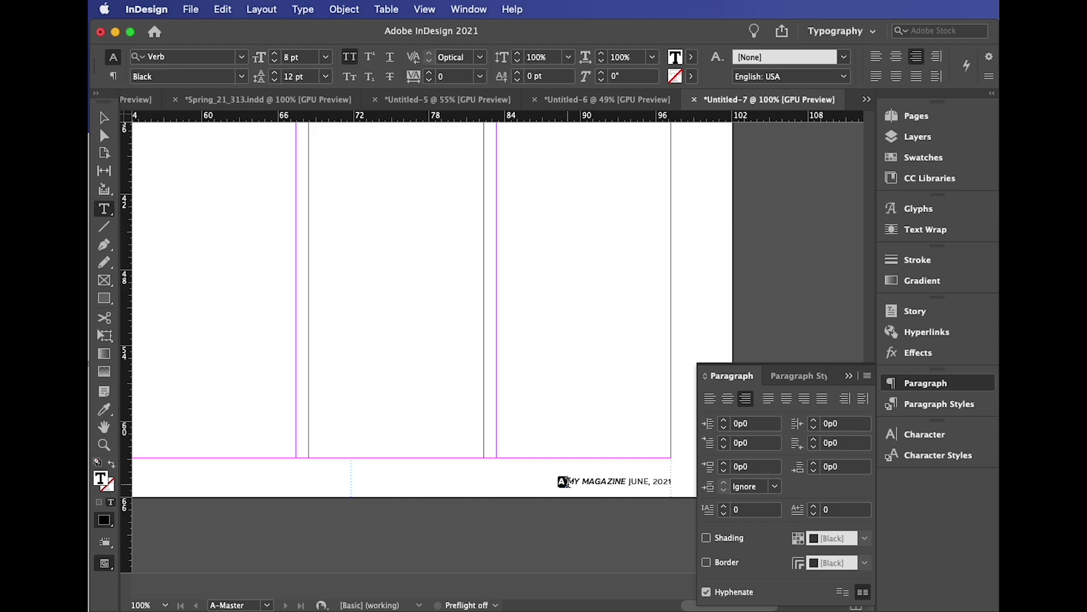
pyautogui.press('Escape')
pyautogui.press('BackSpace')
pyautogui.click(671, 483)
pyautogui.press('cmd+v')
pyautogui.press('Left')
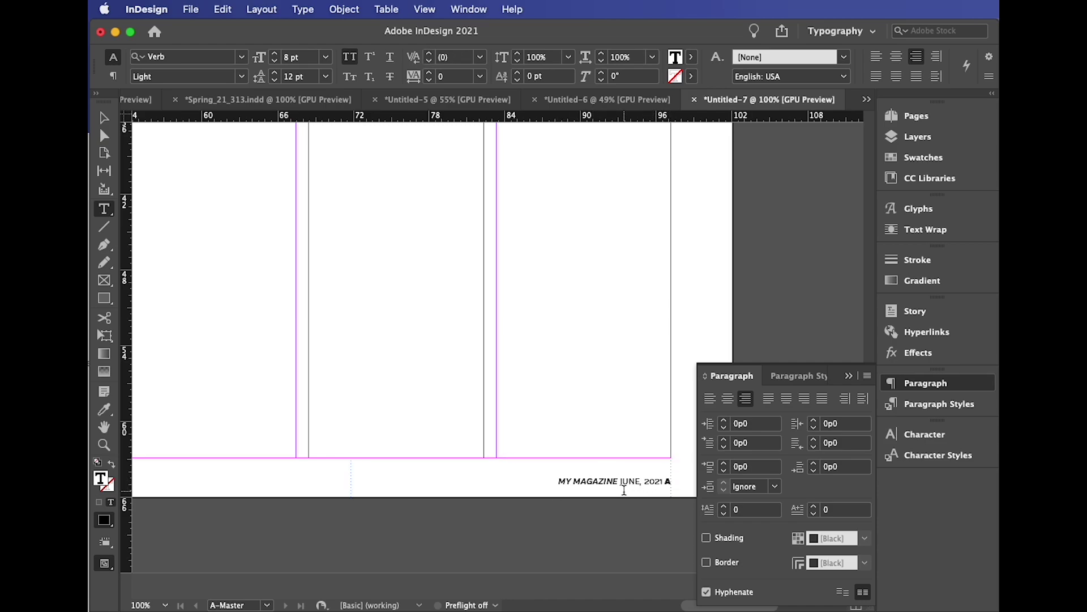
# - Move "JUNE, 2021" in front of "MY MAGAZINE" in the right-hand footer line
pyautogui.moveTo(620, 482); pyautogui.dragTo(664, 482)
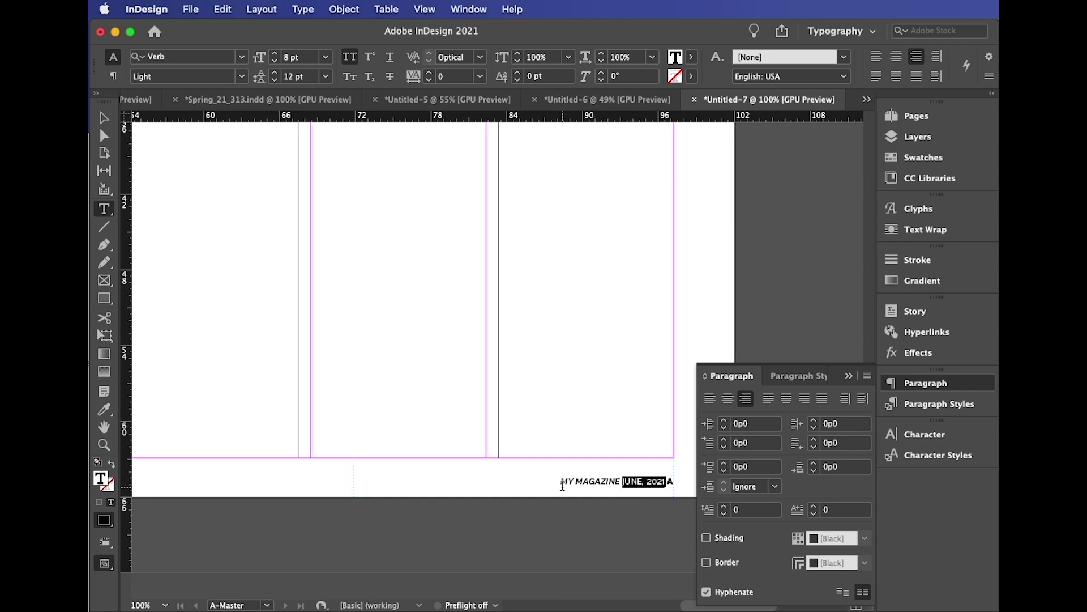
pyautogui.press('BackSpace')
pyautogui.click(601, 482)
pyautogui.press('super+z')
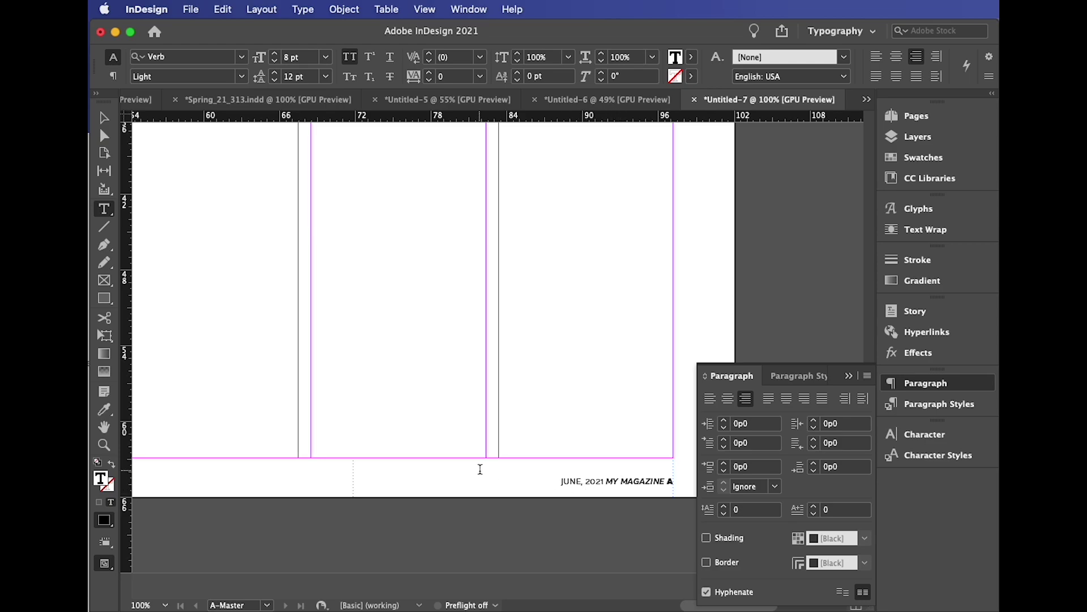
# - Change "MY MAGAZINE" to "MYMAGAZINE.COM" in the footer line of the right-hand master page
pyautogui.hscroll(1, 480, 469)
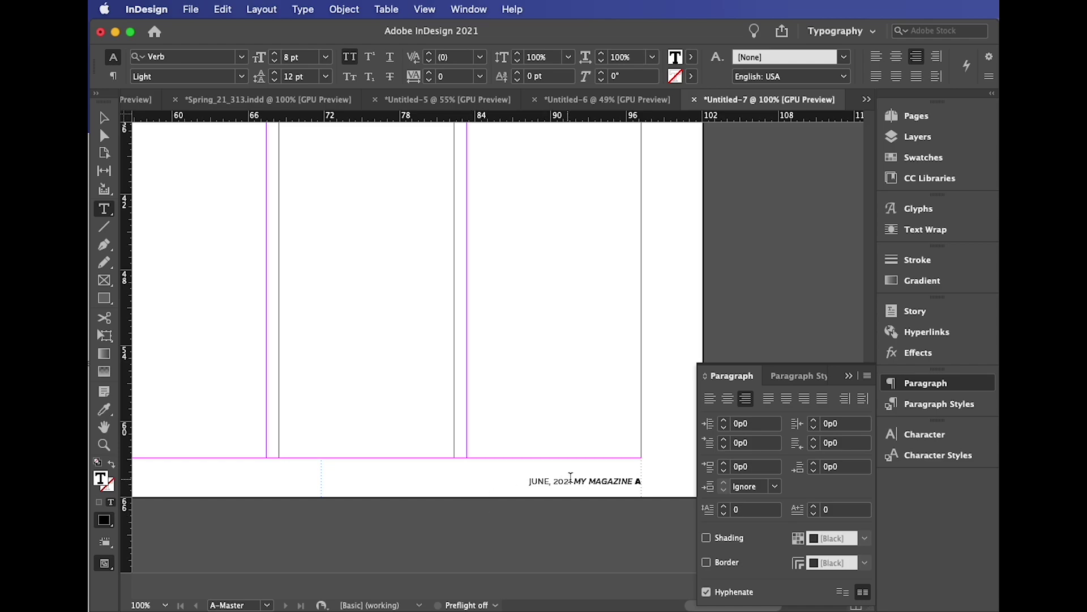
pyautogui.click(630, 480)
pyautogui.write('.COM')
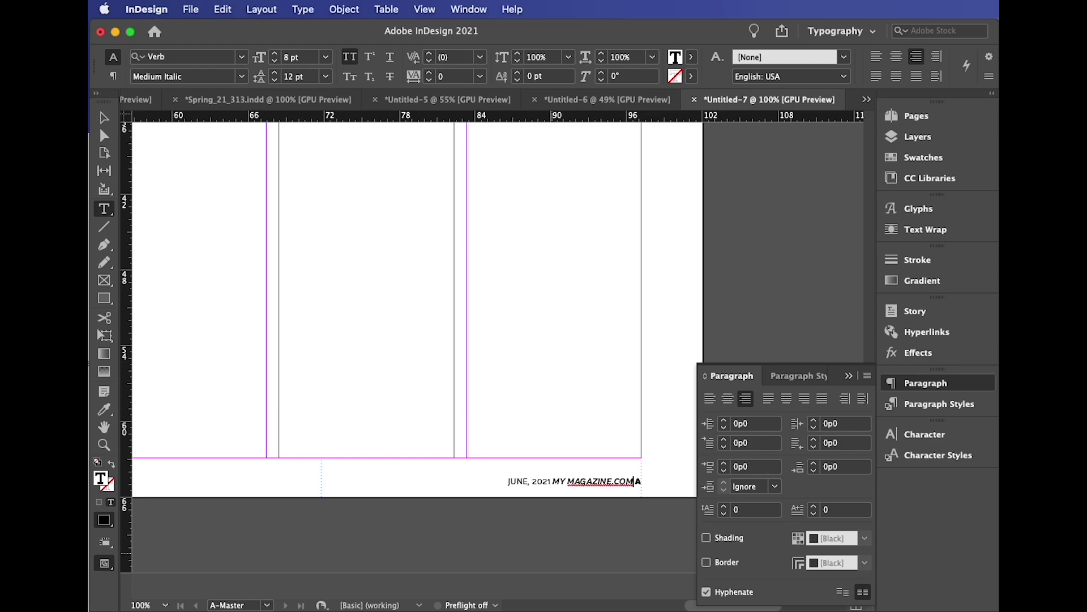
pyautogui.click(569, 485)
pyautogui.press('BackSpace')
# - Check the footers and automatic page numbers on document spreads 2-3 and 4-5
pyautogui.click(905, 117)
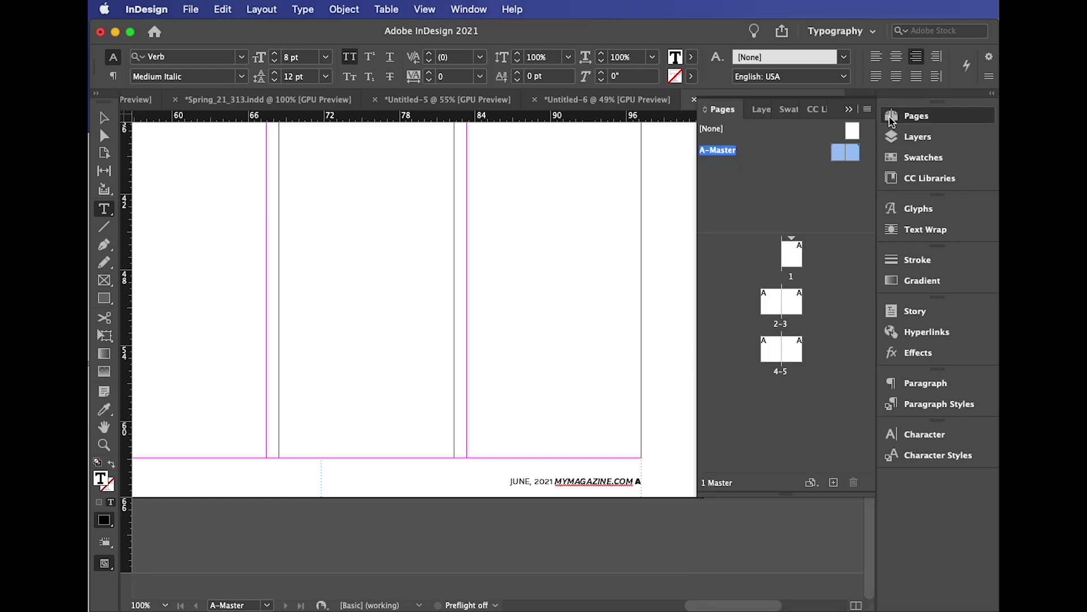
pyautogui.doubleClick(774, 314)
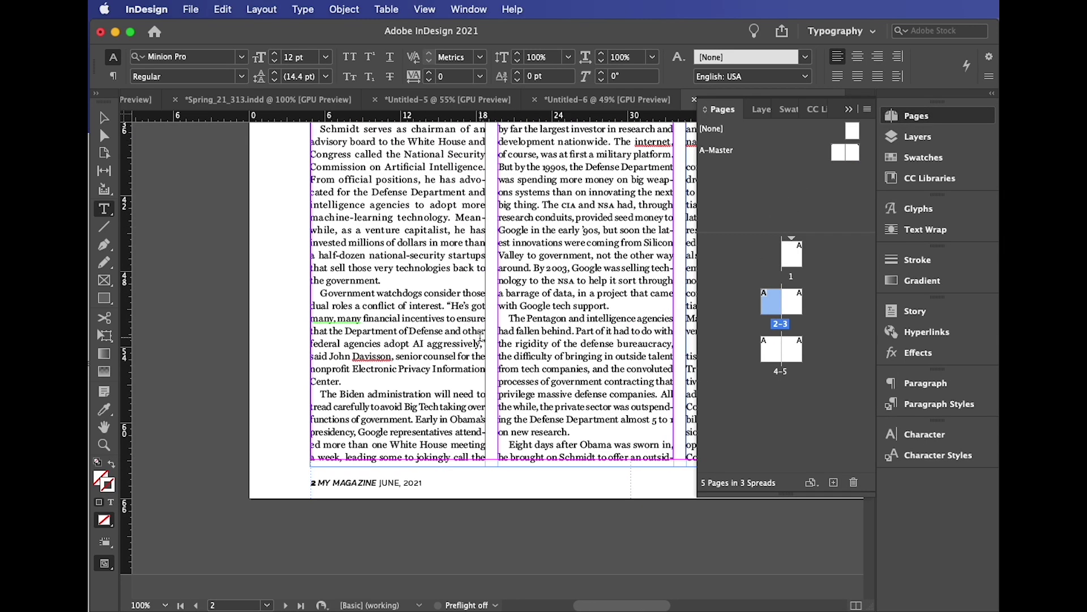
pyautogui.hscroll(15, 480, 335)
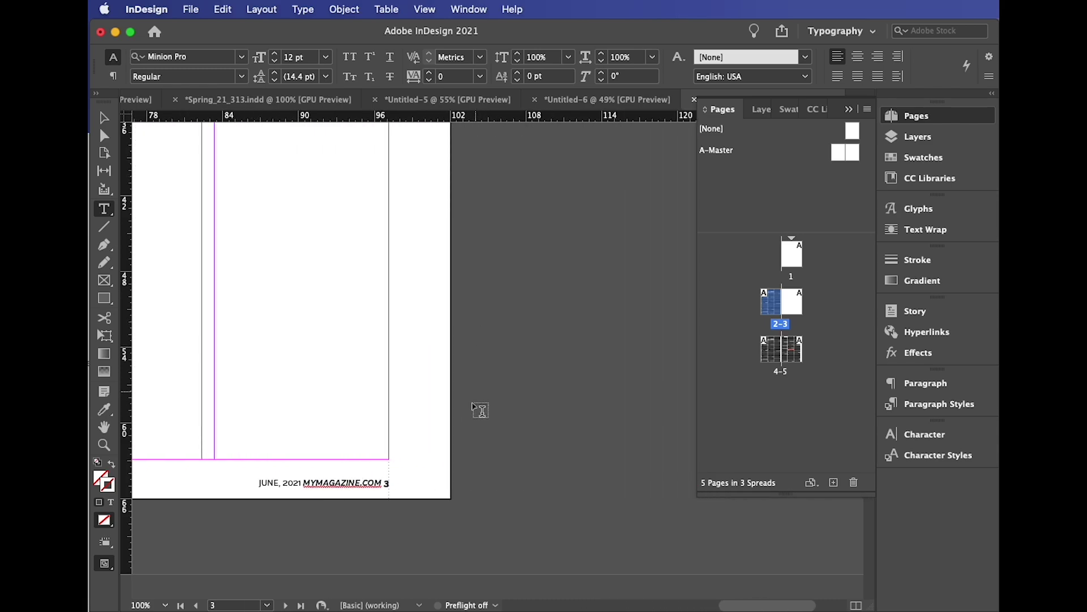
pyautogui.scroll(-3, 306, 455)
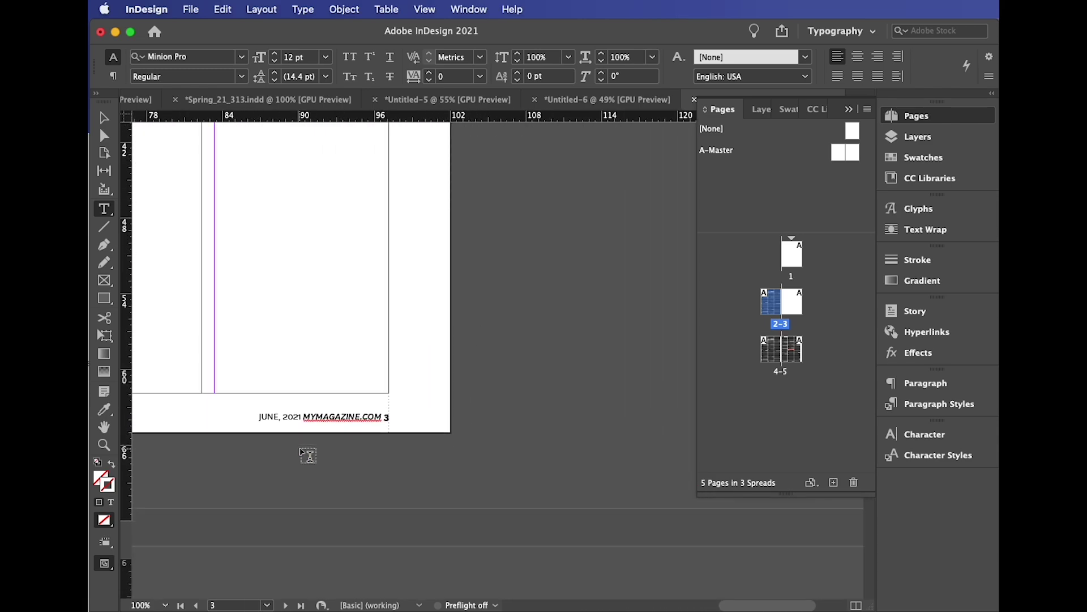
pyautogui.scroll(-10, 307, 455)
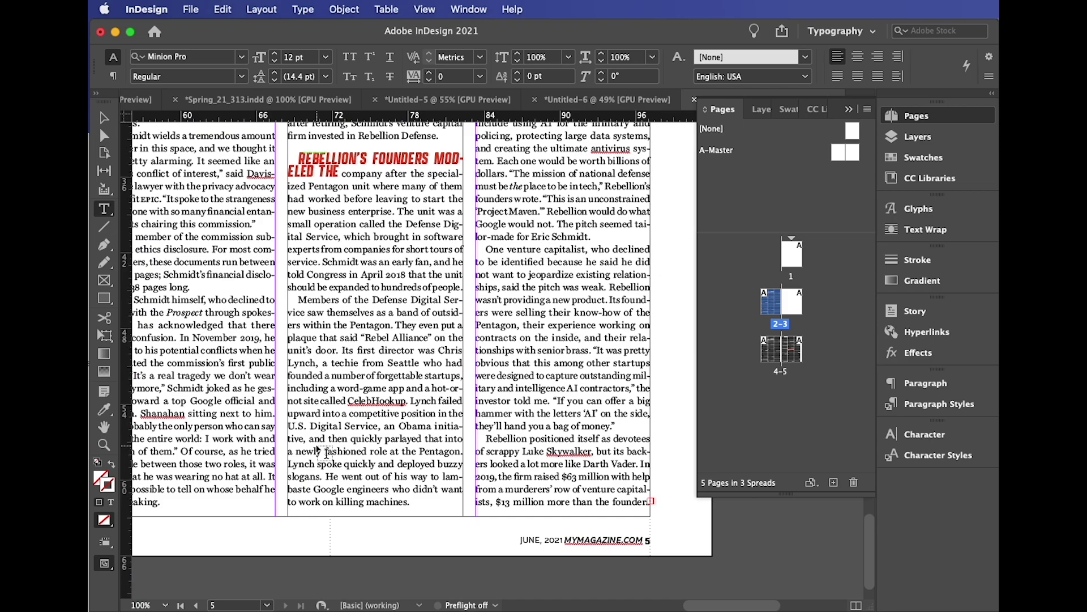
pyautogui.scroll(-3, 319, 453)
pyautogui.hscroll(-15, 317, 448)
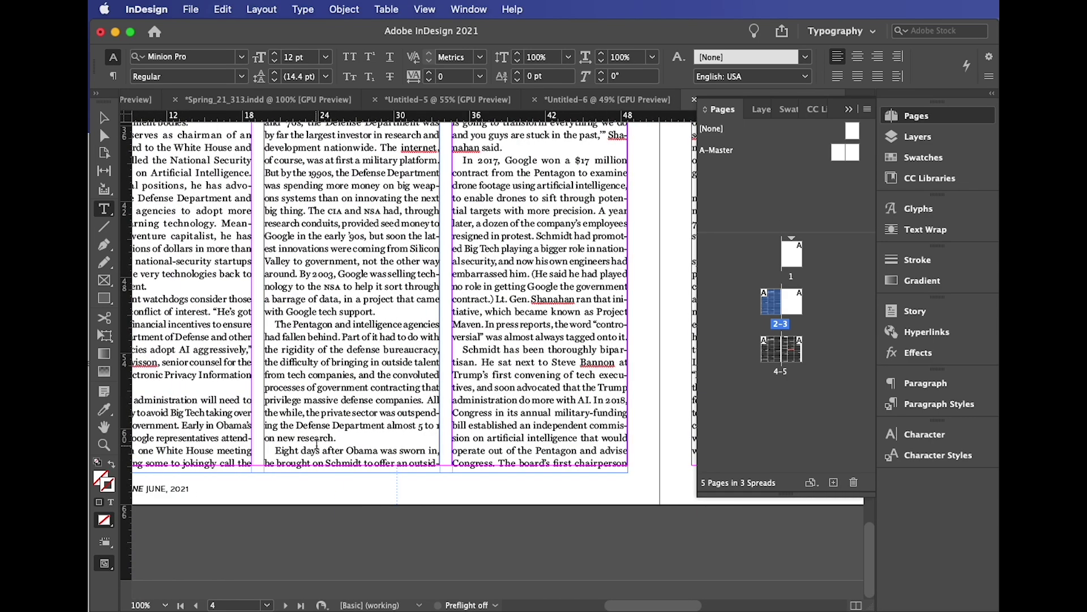
pyautogui.hscroll(-20, 317, 445)
pyautogui.hscroll(10, 305, 453)
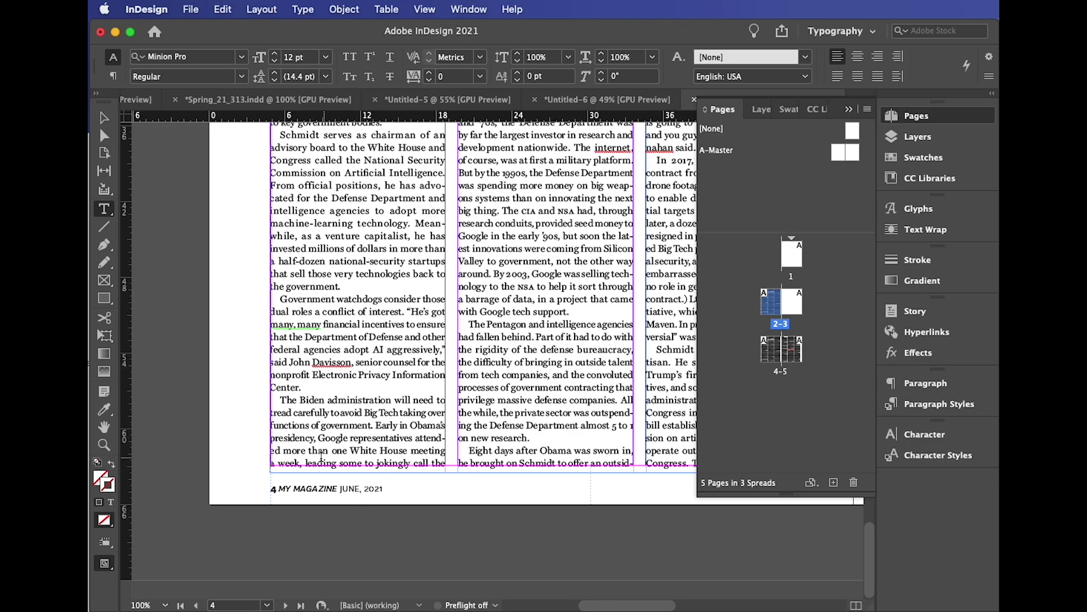
pyautogui.hscroll(15, 332, 453)
pyautogui.hscroll(10, 332, 453)
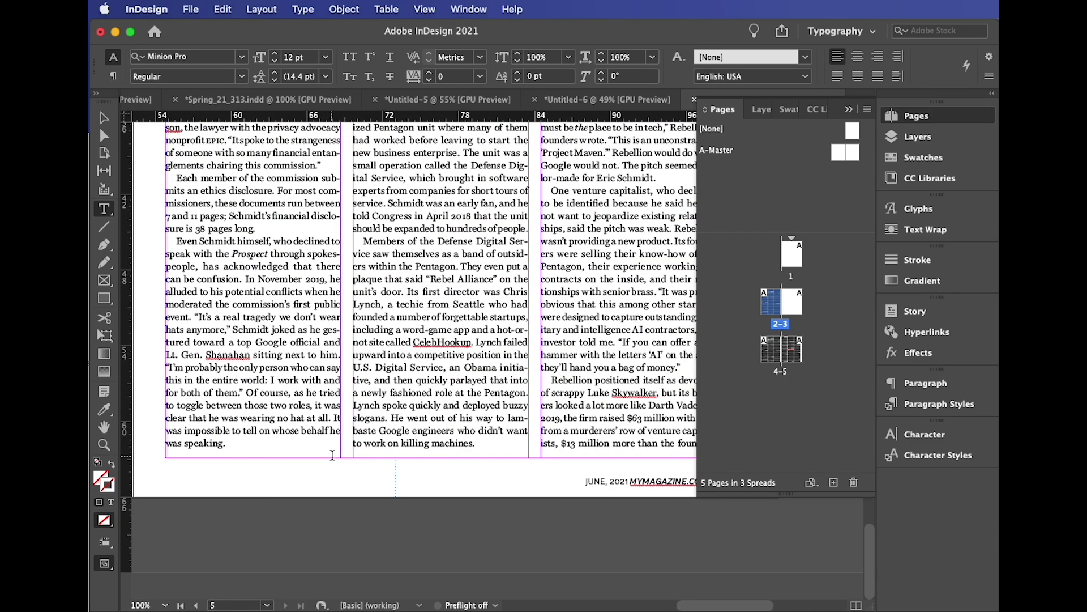
# - Add a page based on the left-hand A-Master page after spread 4-5 and check its footer
pyautogui.moveTo(847, 152); pyautogui.dragTo(770, 398)
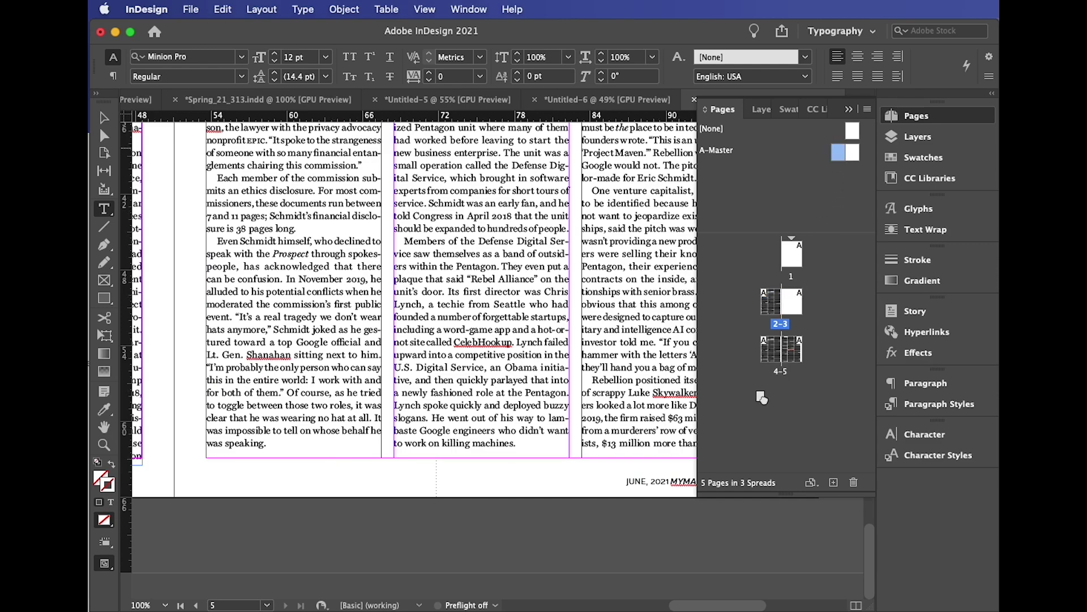
pyautogui.hscroll(-20, 258, 475)
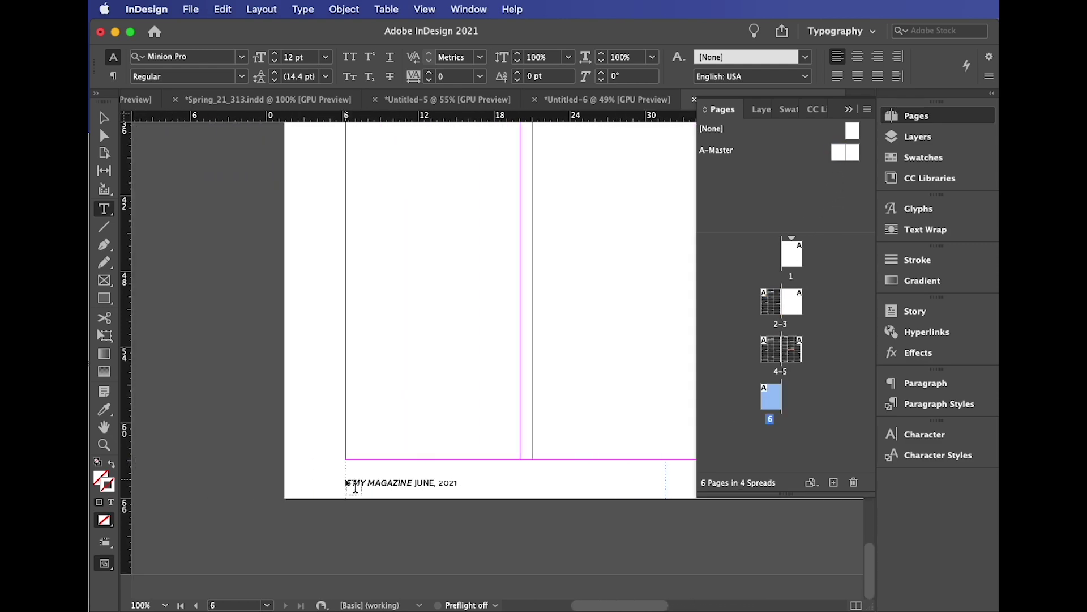
pyautogui.scroll(2, 491, 427)
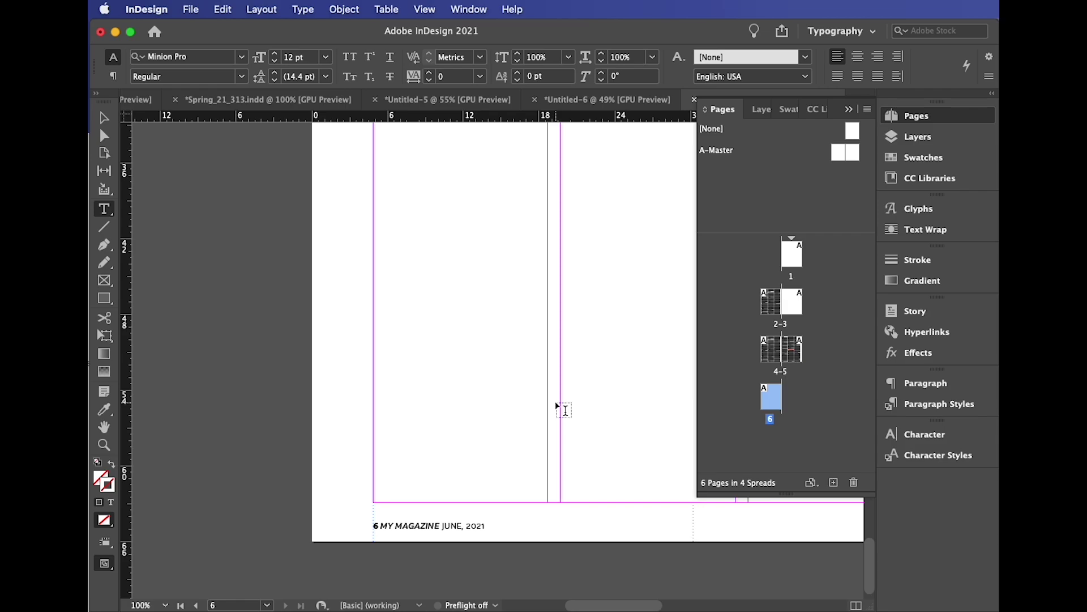
pyautogui.hscroll(5, 564, 409)
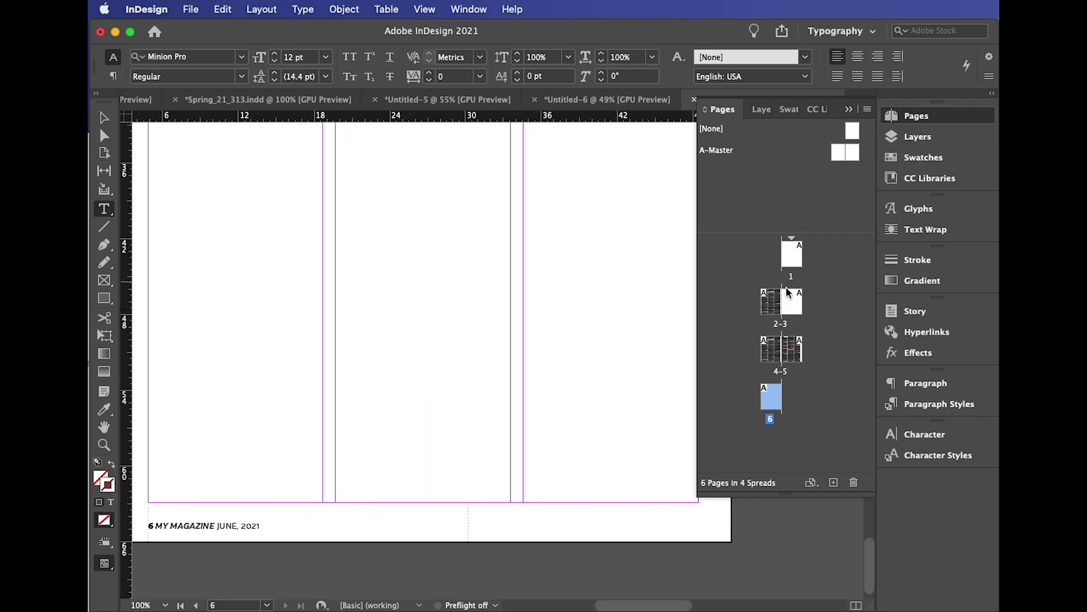
# - Review the article layout on page 2 and the columns, margins and footers of the A-Master spread
pyautogui.doubleClick(775, 306)
pyautogui.scroll(9, 246, 399)
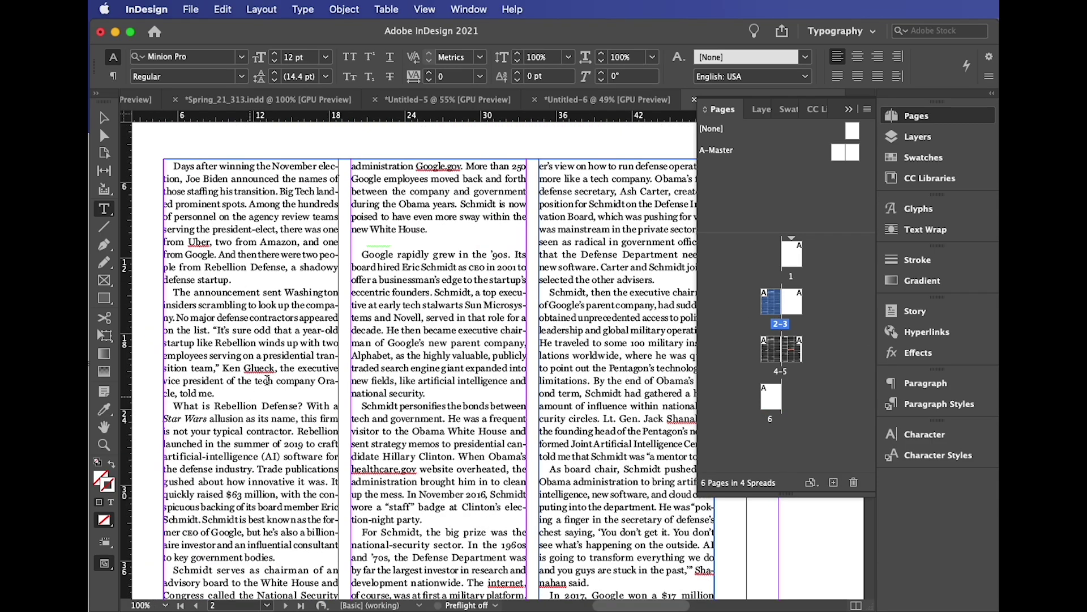
pyautogui.click(840, 157)
pyautogui.doubleClick(848, 156)
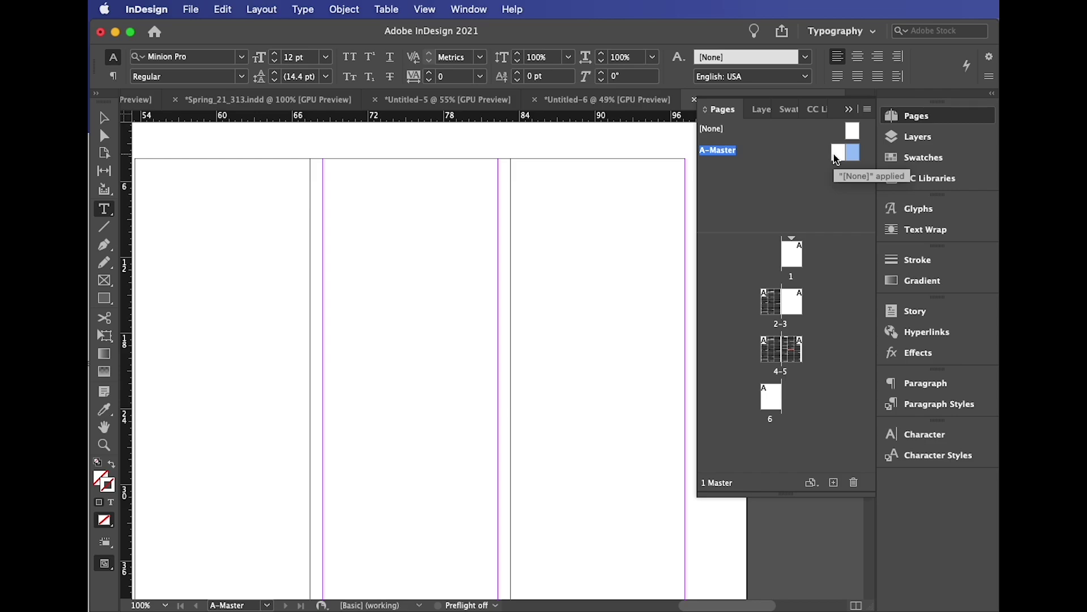
pyautogui.scroll(-10, 361, 337)
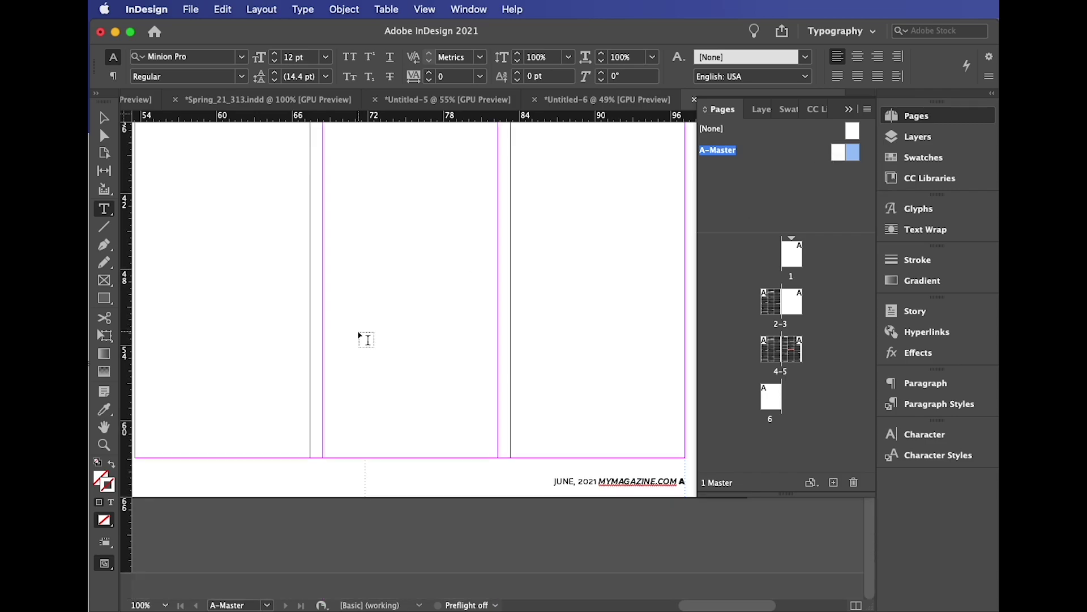
pyautogui.hscroll(-15, 358, 335)
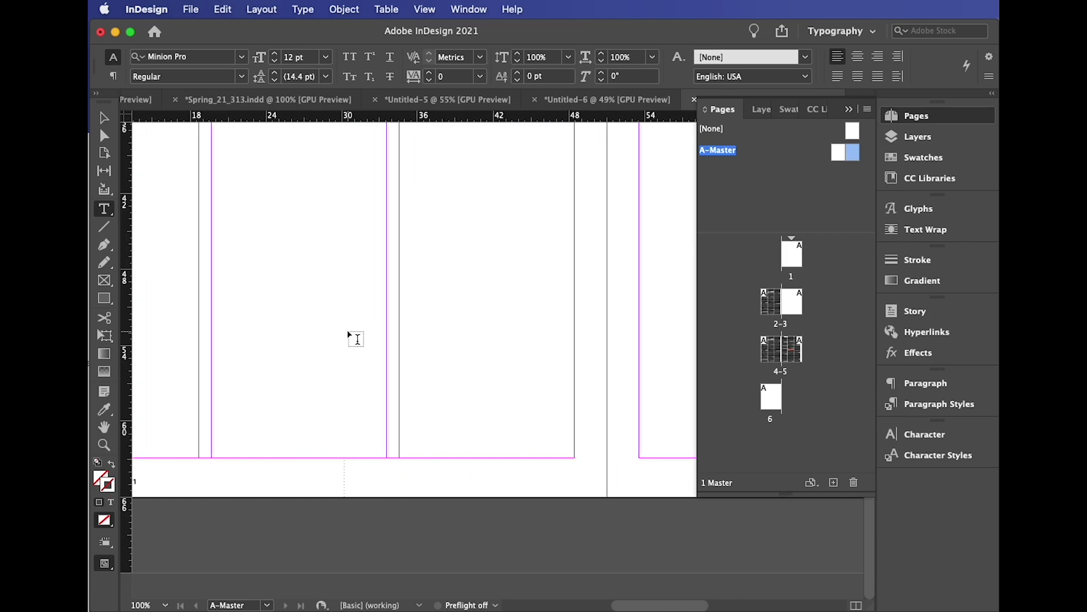
pyautogui.scroll(8, 348, 333)
pyautogui.hscroll(5, 348, 334)
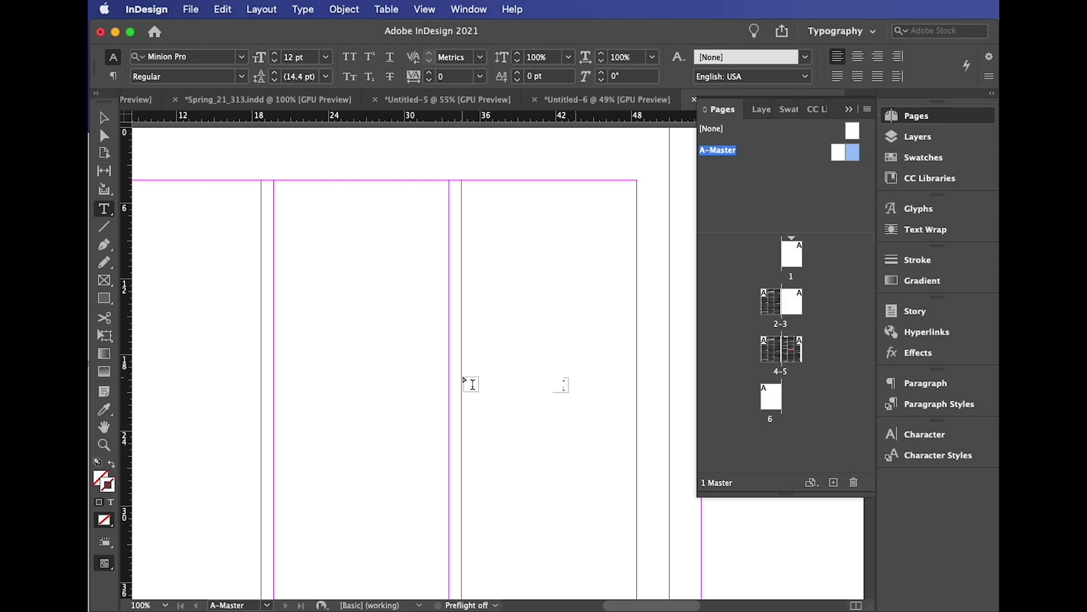
pyautogui.scroll(3, 468, 382)
pyautogui.scroll(-8, 548, 390)
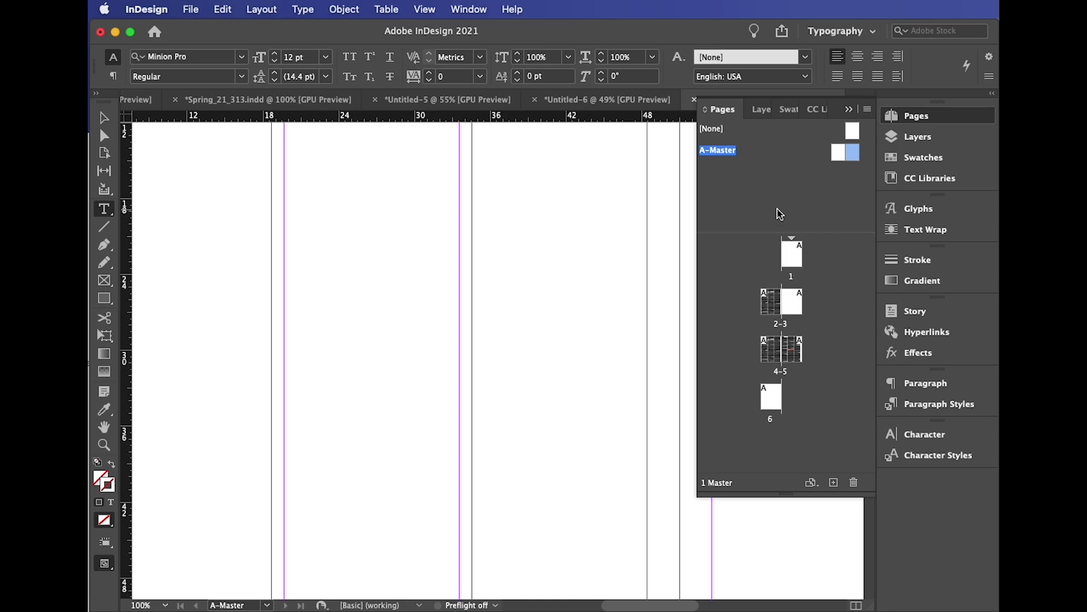
# - Duplicate the complete two-page A-Master spread as a second master
pyautogui.click(838, 156)
pyautogui.keyDown('shift'); pyautogui.click(856, 160); pyautogui.keyUp('shift')
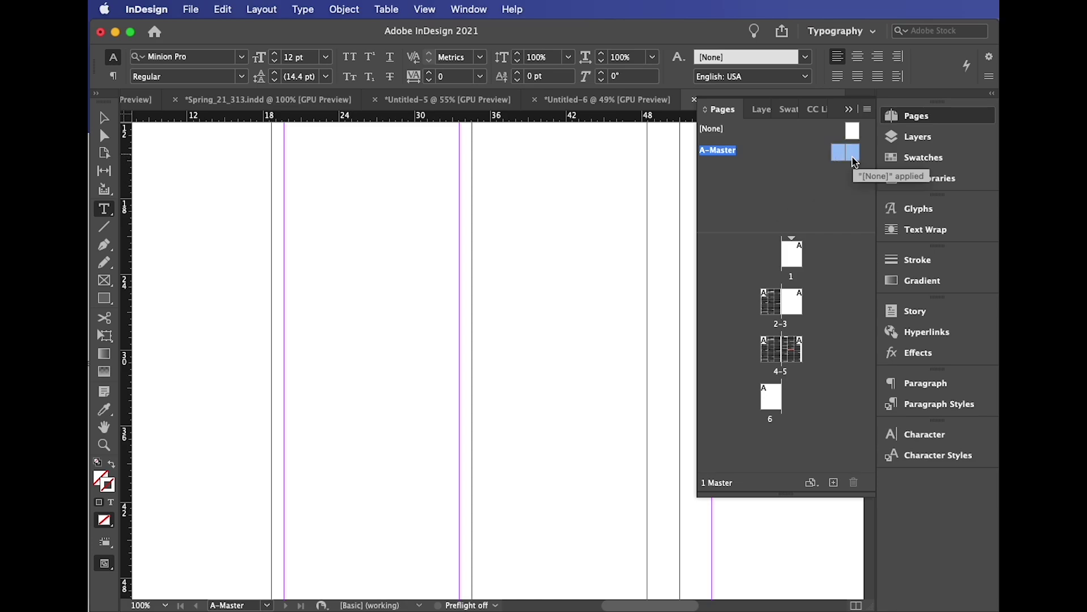
pyautogui.click(868, 111)
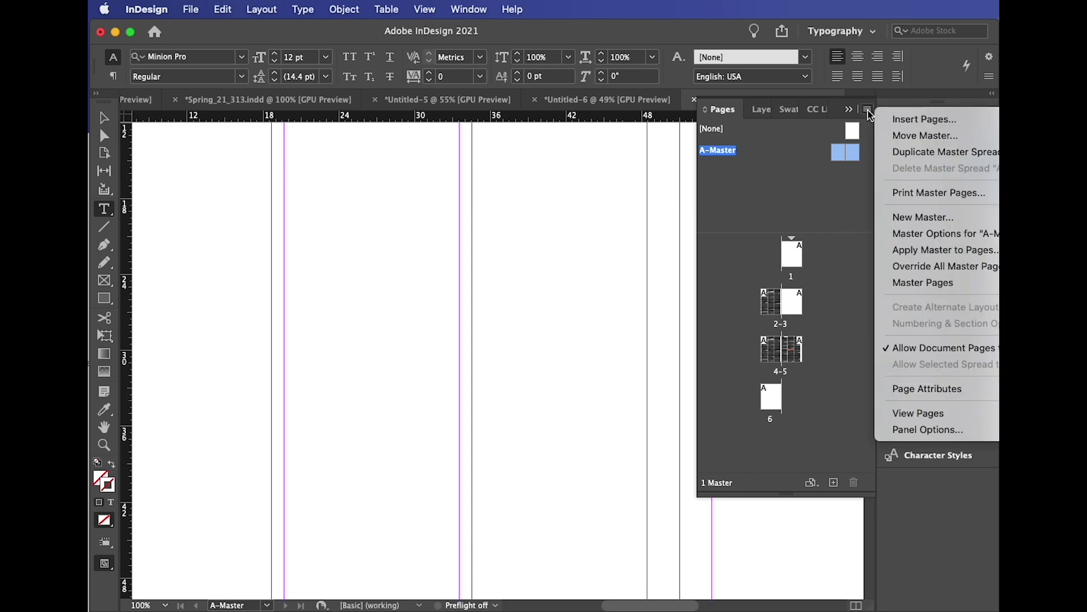
pyautogui.click(892, 151)
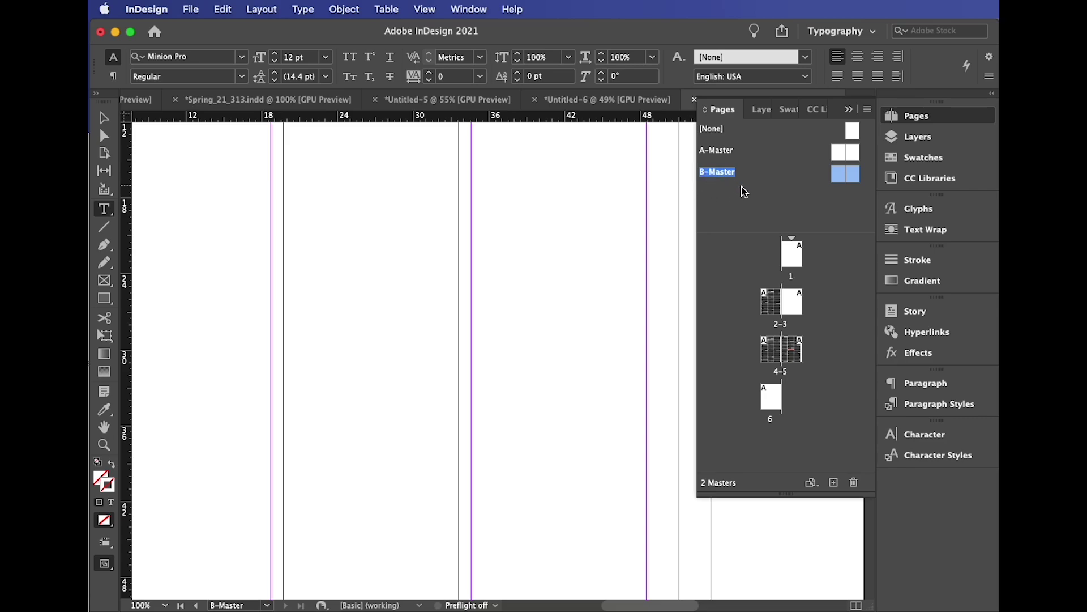
# - Examine the left-hand page of the B-Master spread and the page marker in its footer up close
pyautogui.doubleClick(846, 179)
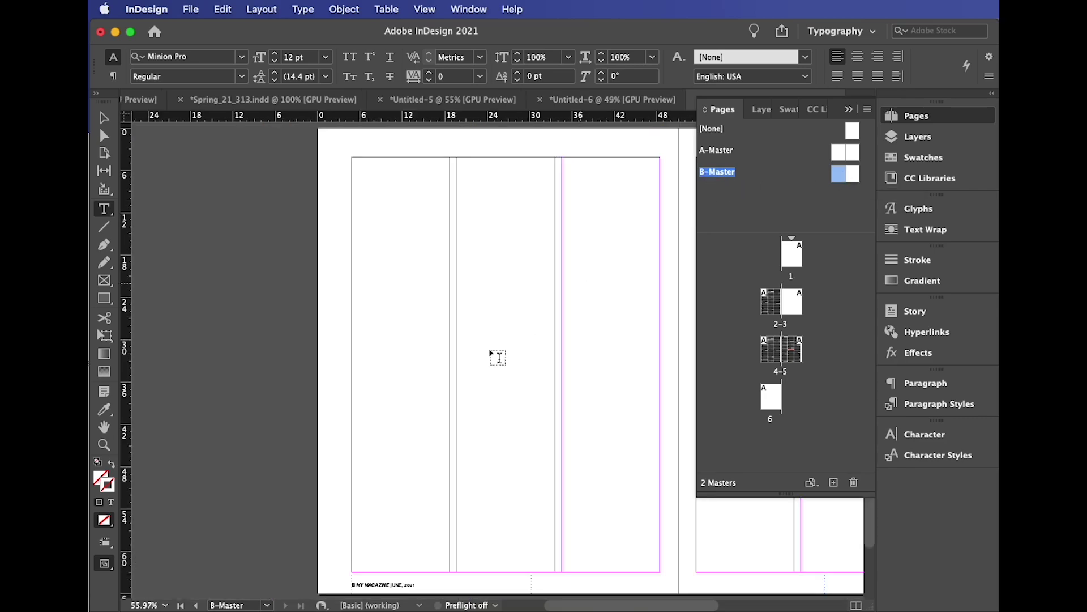
pyautogui.scroll(-2, 495, 357)
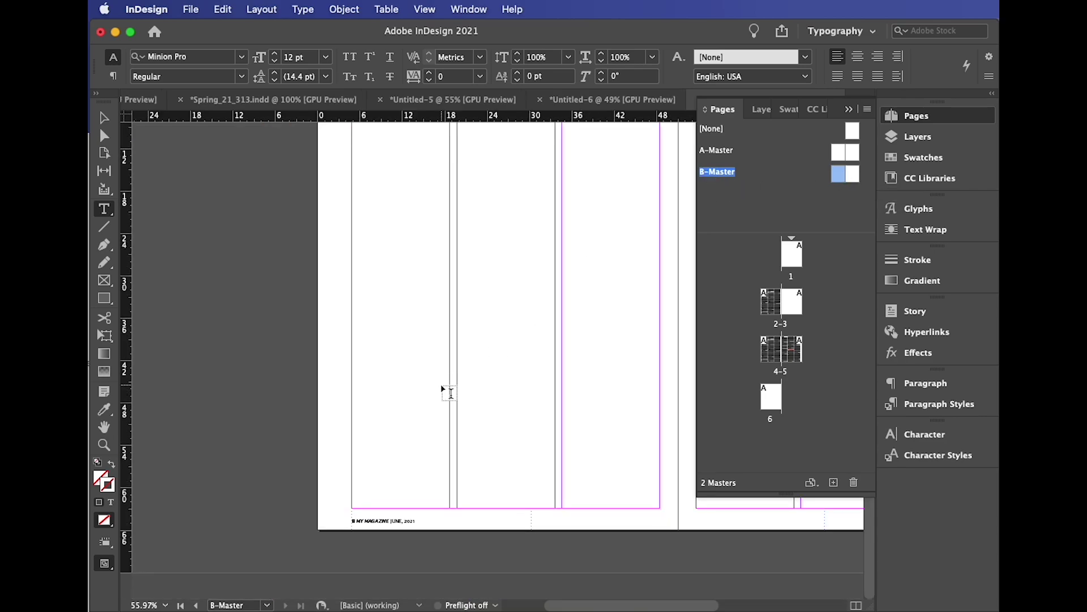
pyautogui.click(104, 445)
pyautogui.click(377, 526)
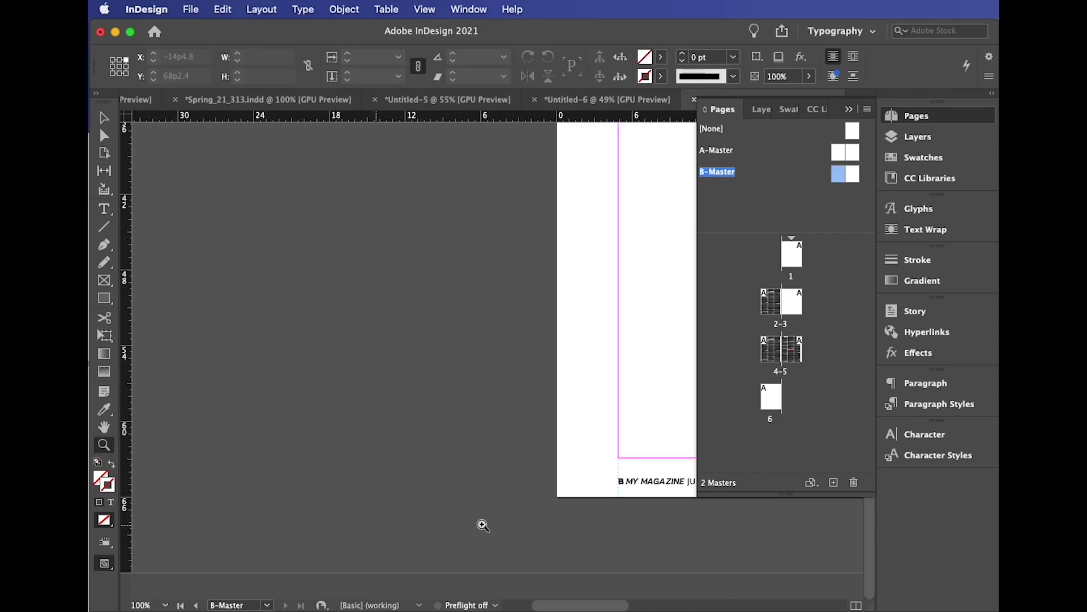
pyautogui.click(648, 490)
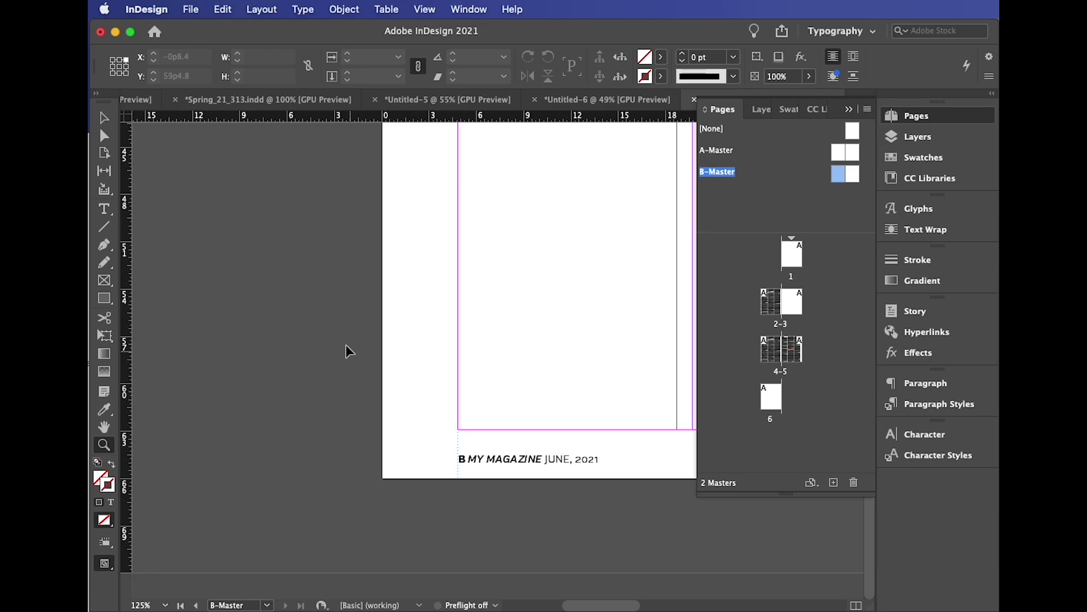
pyautogui.press('super+0')
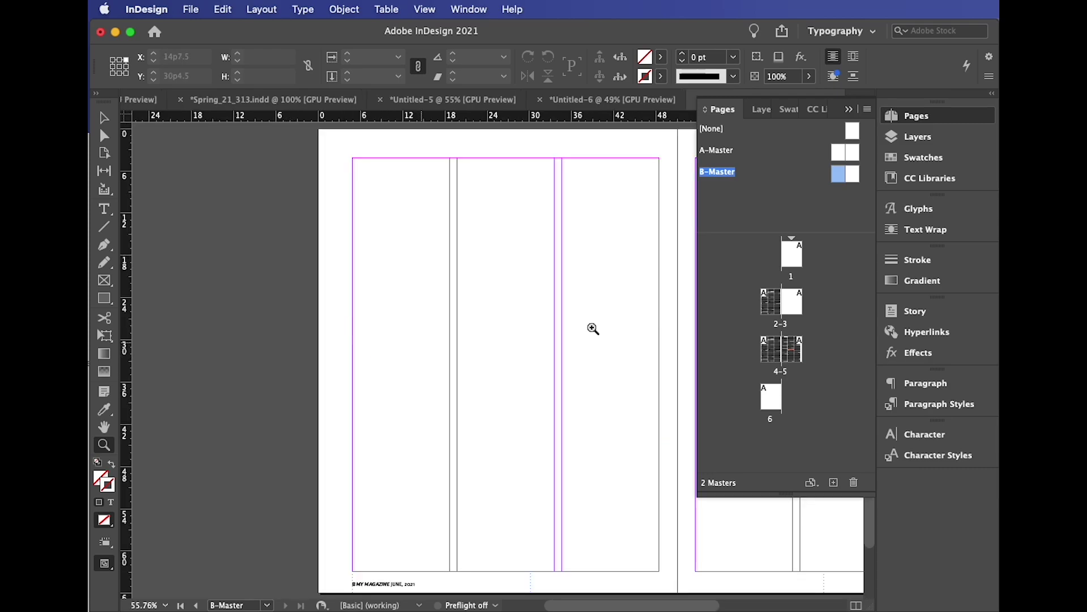
pyautogui.hscroll(3, 589, 332)
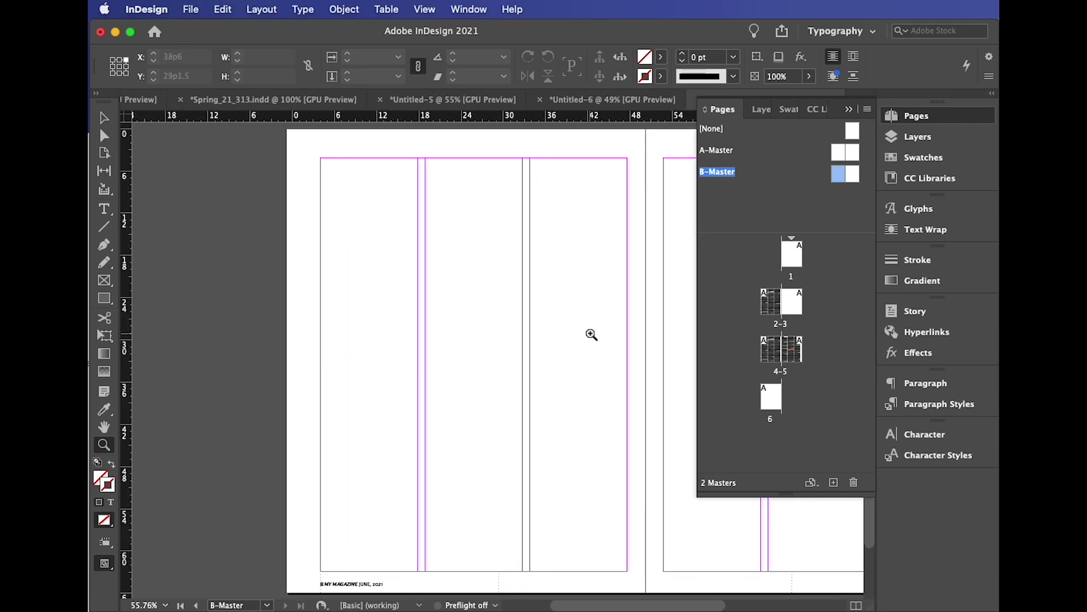
# - Set the top margin of both B-Master pages to 5p6
pyautogui.doubleClick(835, 181)
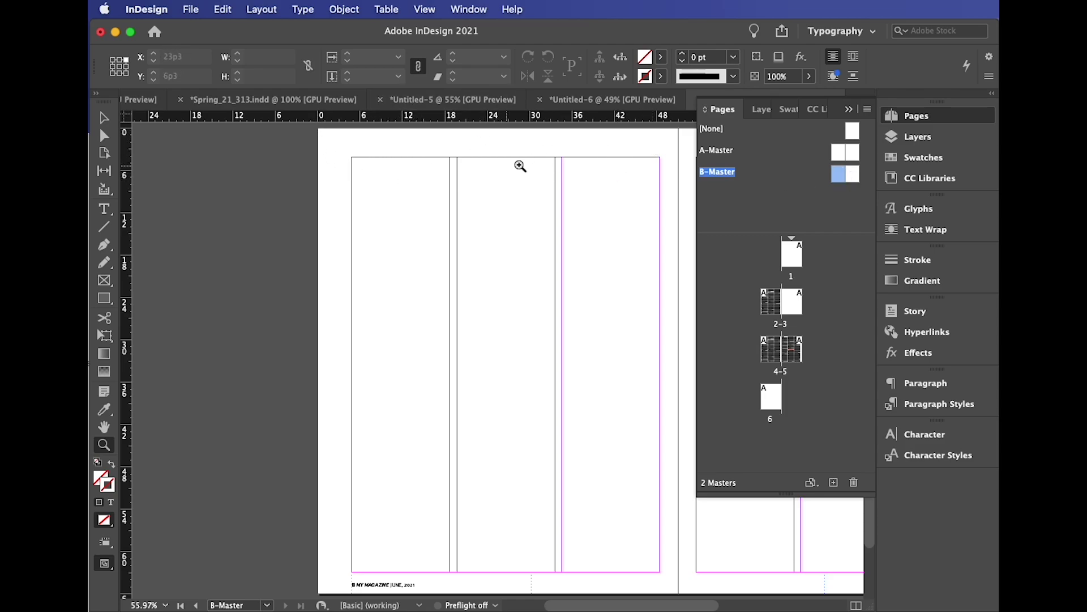
pyautogui.keyDown('shift'); pyautogui.click(854, 178); pyautogui.keyUp('shift')
pyautogui.click(869, 111)
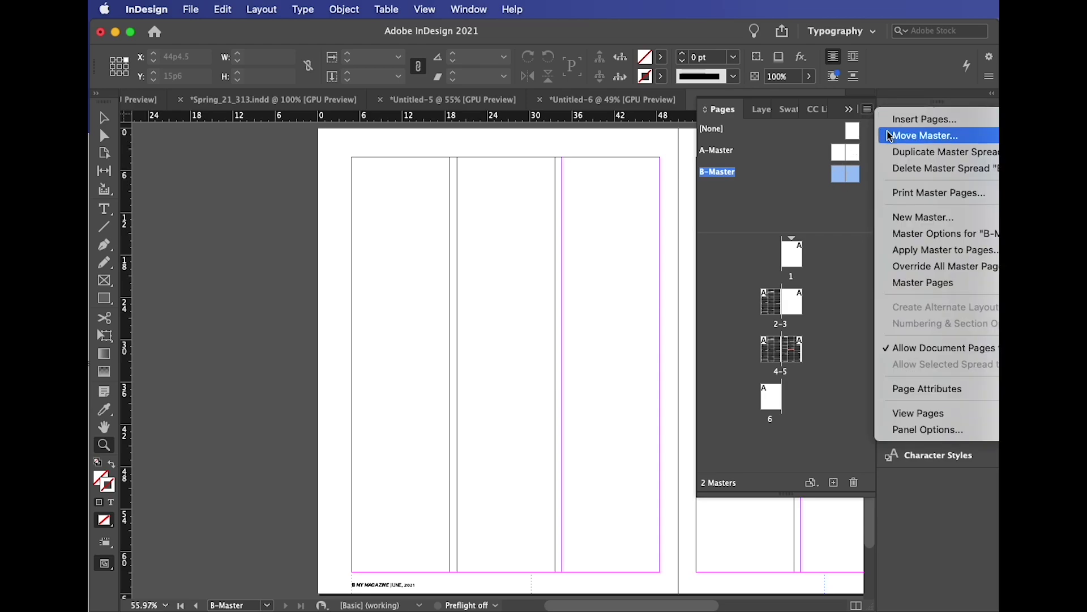
pyautogui.press('Escape')
pyautogui.click(252, 11)
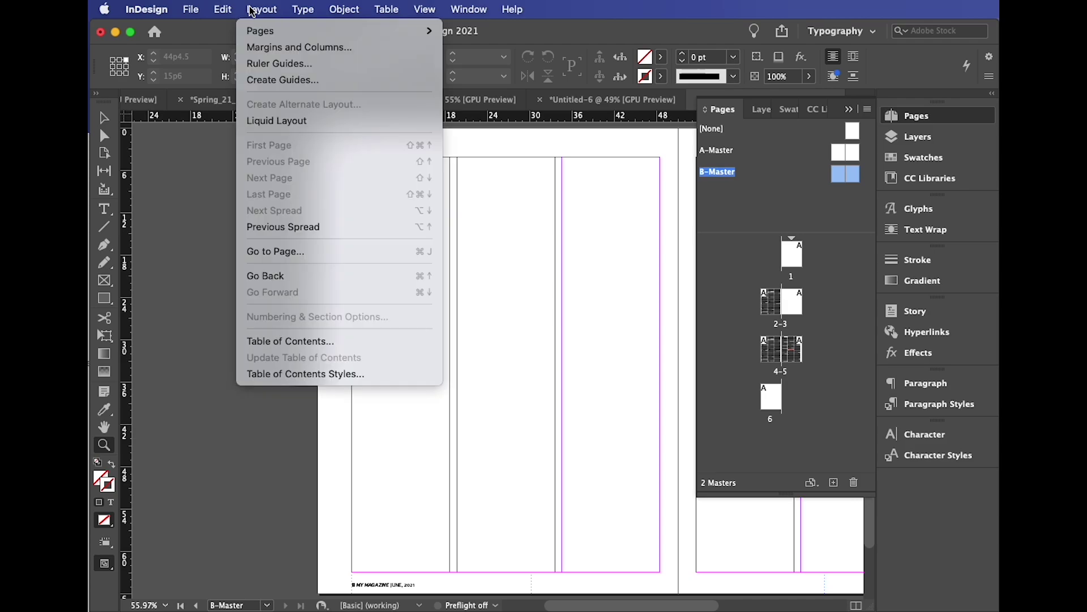
pyautogui.click(258, 51)
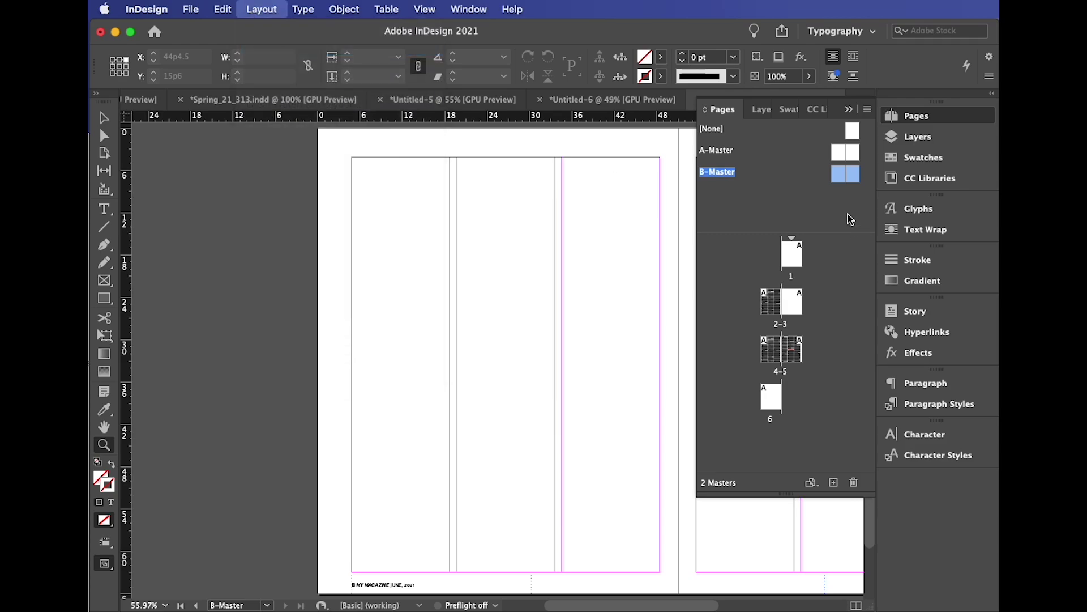
pyautogui.moveTo(654, 206); pyautogui.dragTo(419, 192)
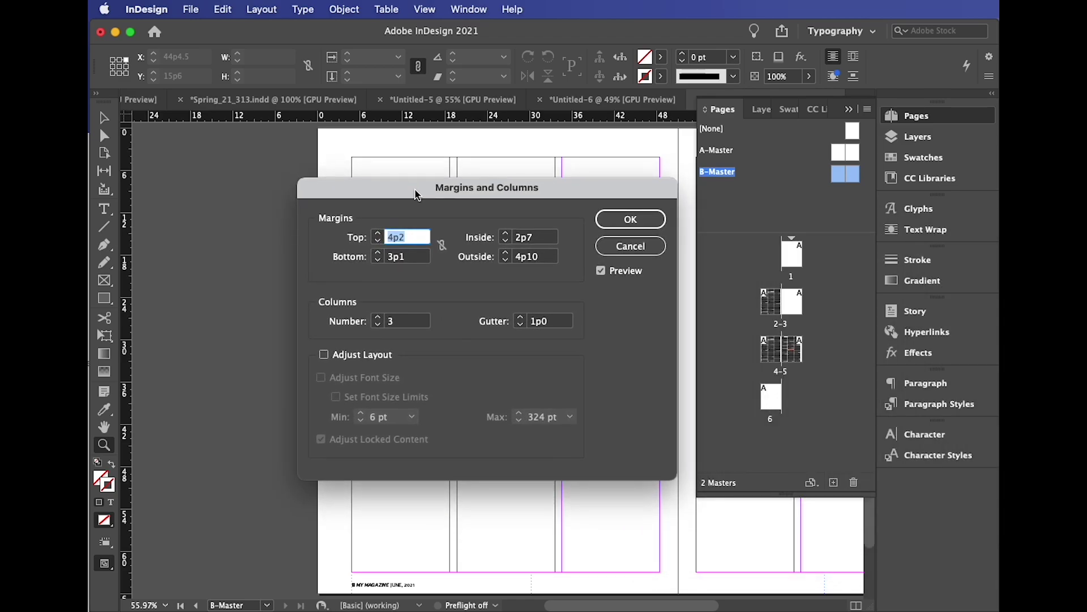
pyautogui.click(377, 234)
pyautogui.click(378, 233)
pyautogui.click(378, 234)
pyautogui.click(377, 234)
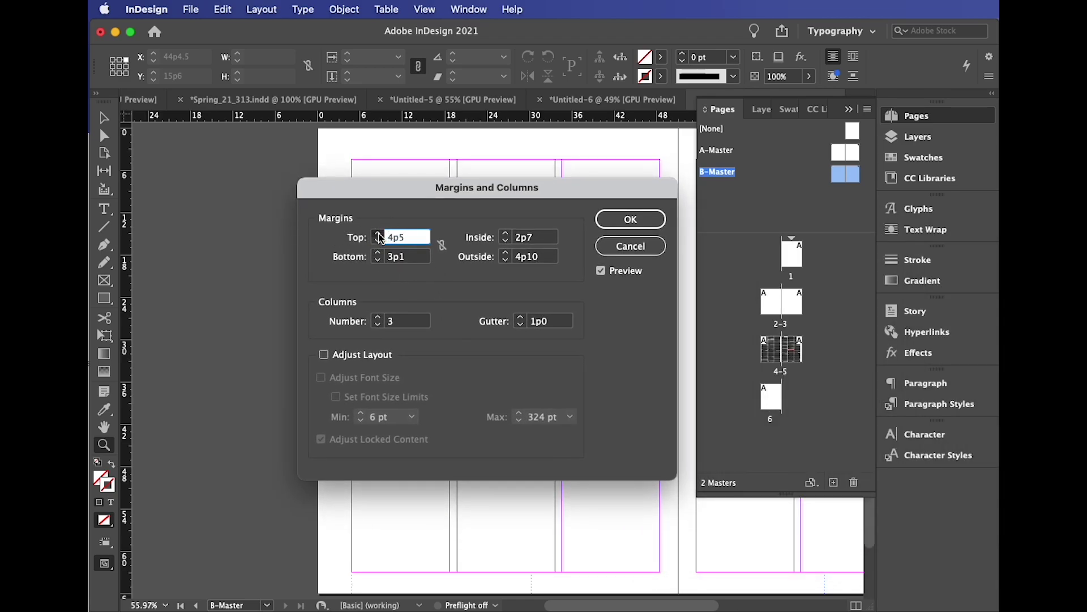
pyautogui.click(378, 233)
pyautogui.click(378, 233)
pyautogui.click(378, 233)
pyautogui.click(378, 234)
pyautogui.click(377, 233)
pyautogui.click(378, 233)
pyautogui.click(377, 233)
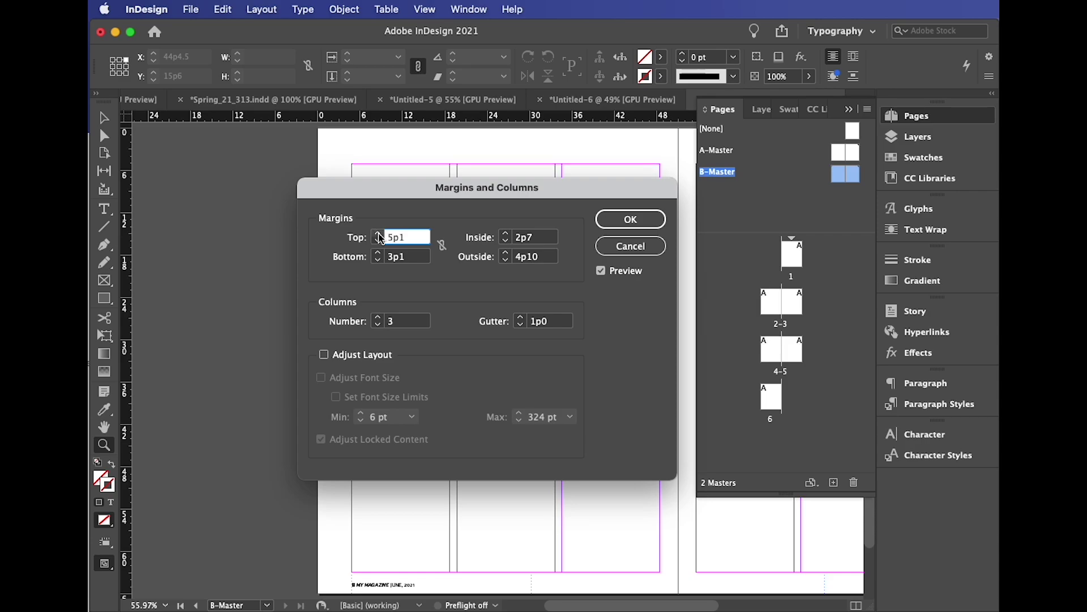
pyautogui.click(378, 233)
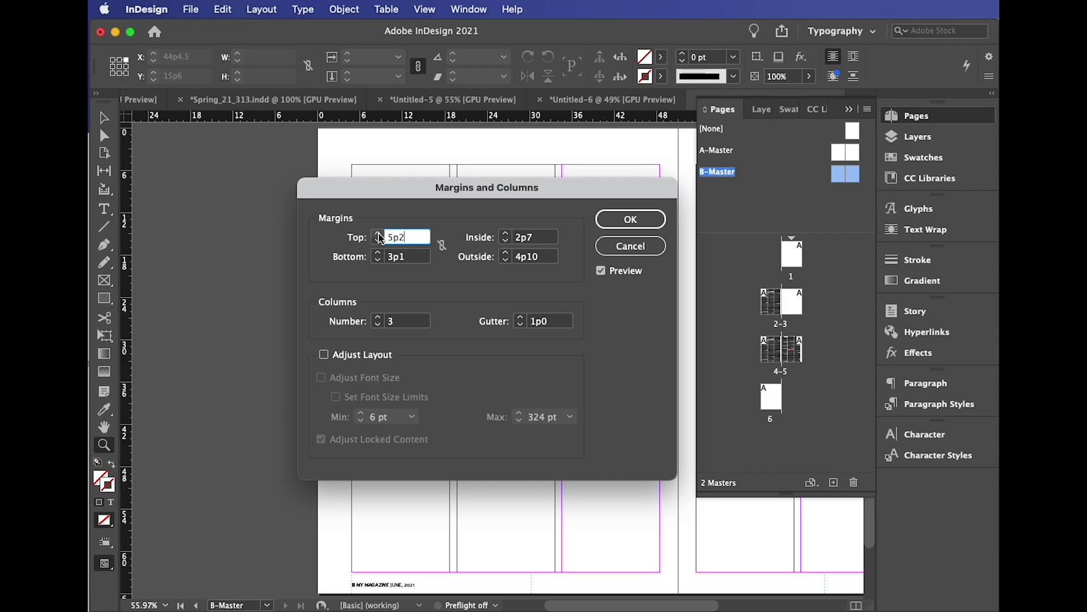
pyautogui.click(647, 224)
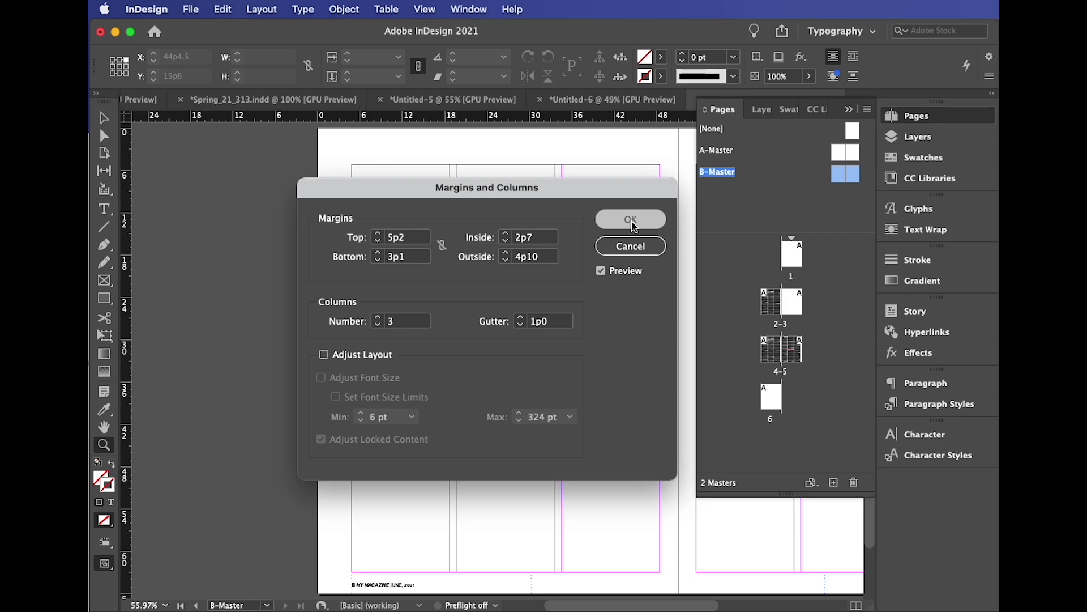
pyautogui.click(379, 234)
pyautogui.click(379, 235)
pyautogui.click(379, 234)
pyautogui.click(378, 235)
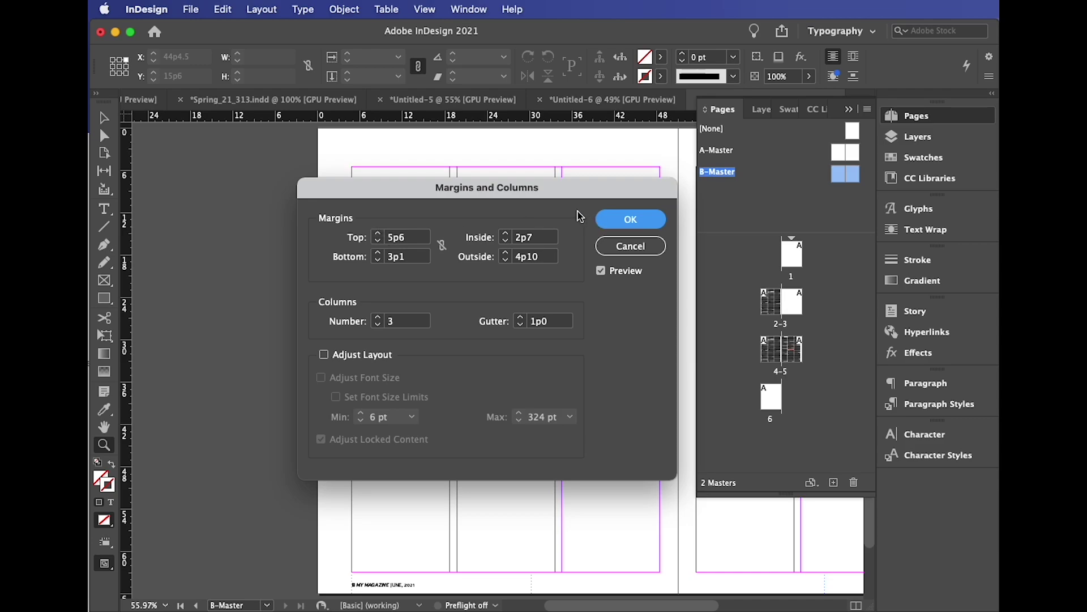
pyautogui.click(620, 220)
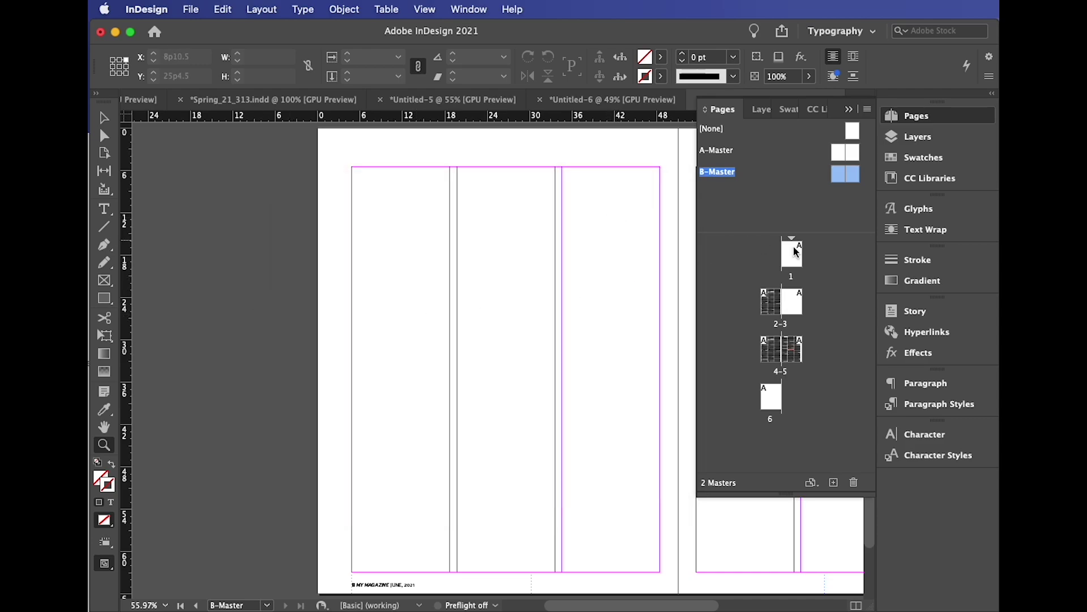
# - Rename the B-Master spread FOB, keeping its prefix B
pyautogui.hscroll(8, 490, 250)
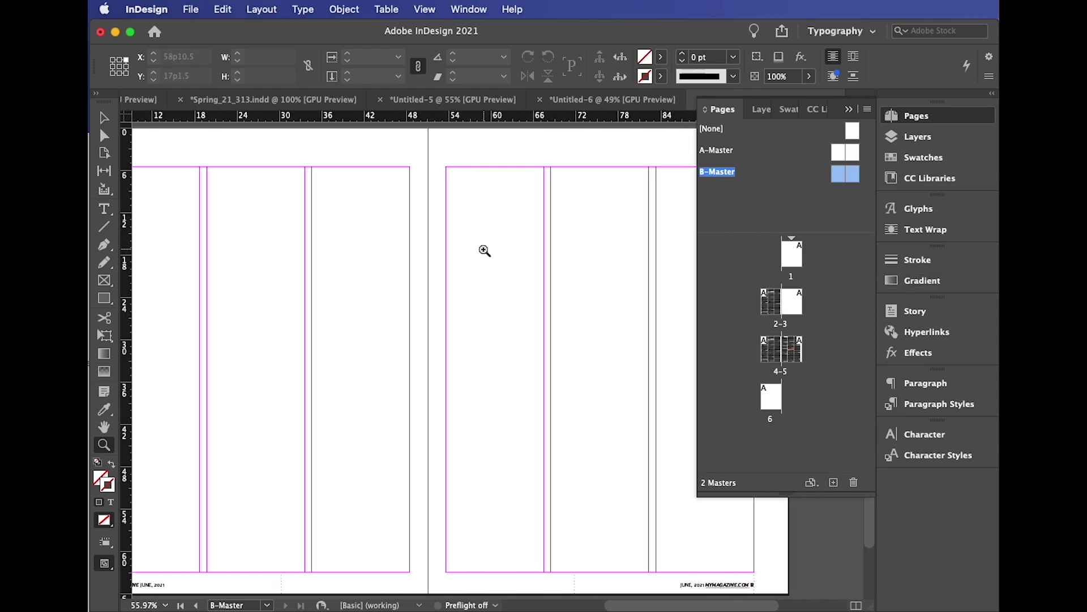
pyautogui.hscroll(-3, 485, 250)
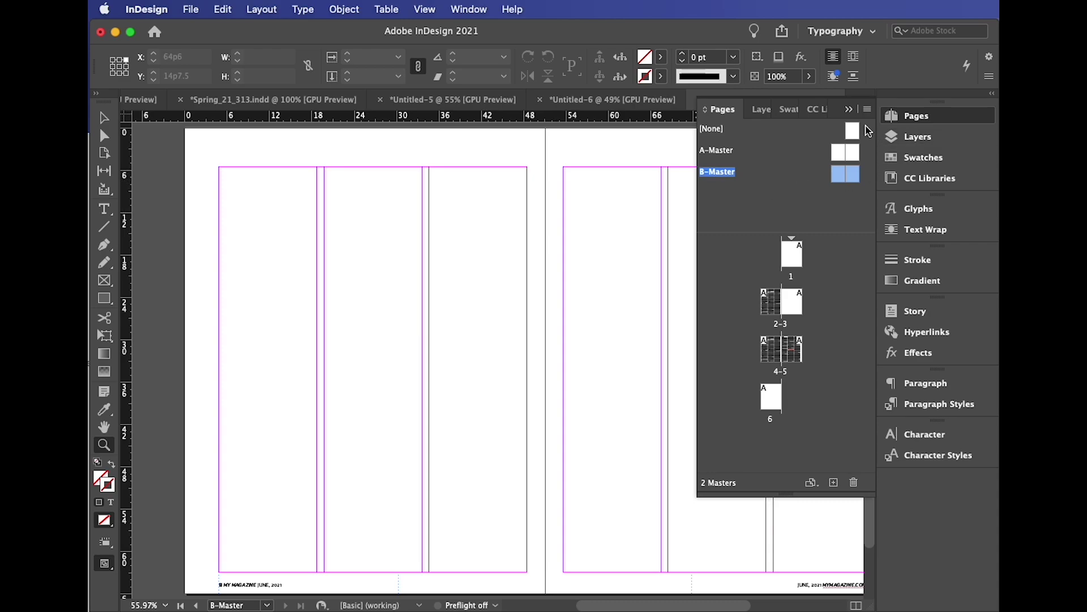
pyautogui.click(867, 110)
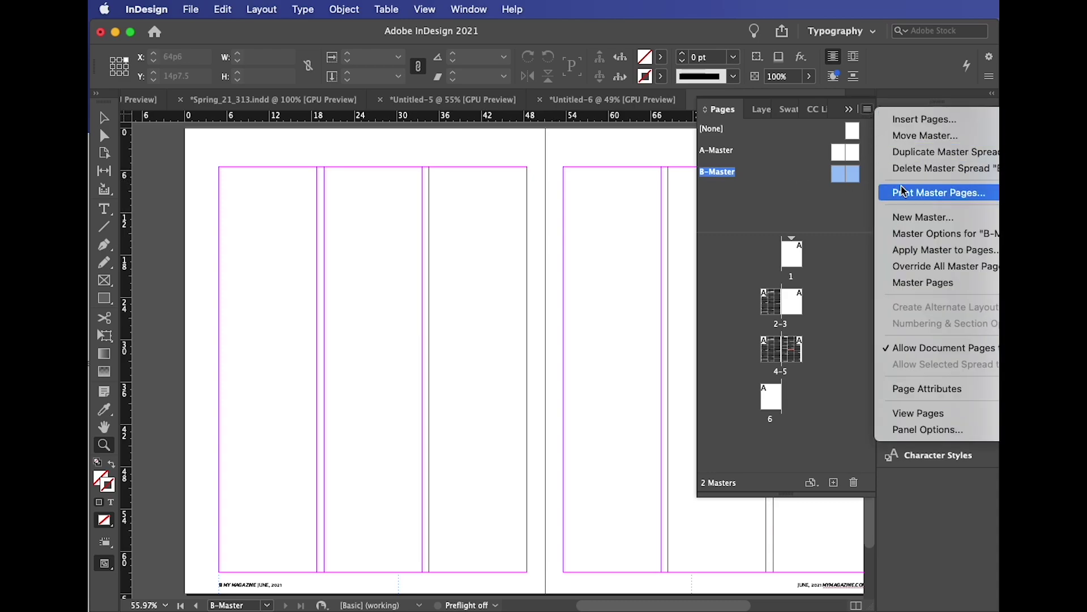
pyautogui.click(906, 233)
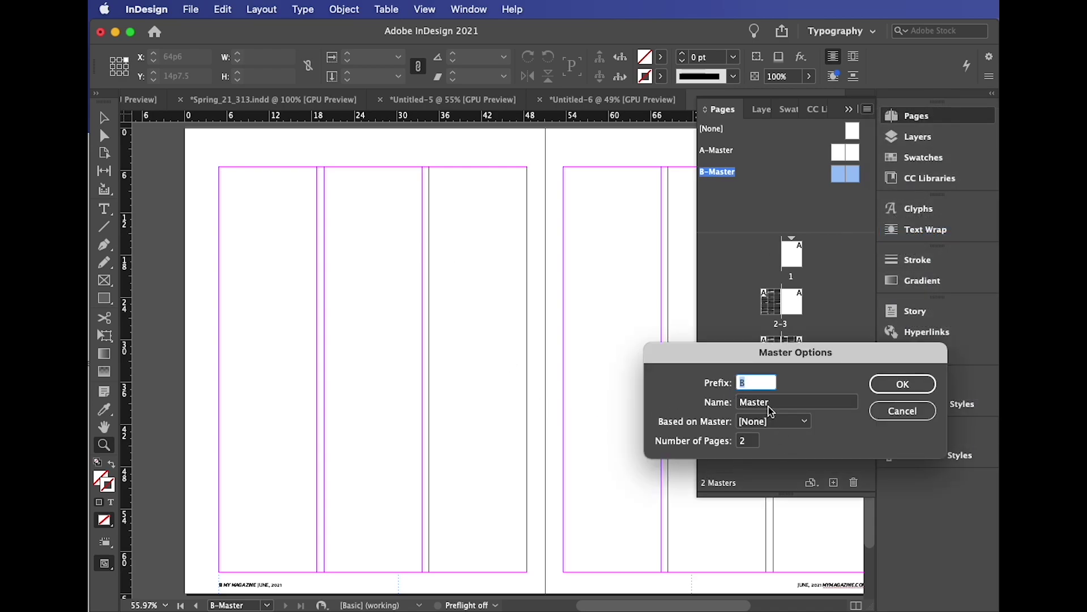
pyautogui.click(896, 413)
pyautogui.moveTo(895, 413); pyautogui.dragTo(752, 412)
pyautogui.click(792, 404)
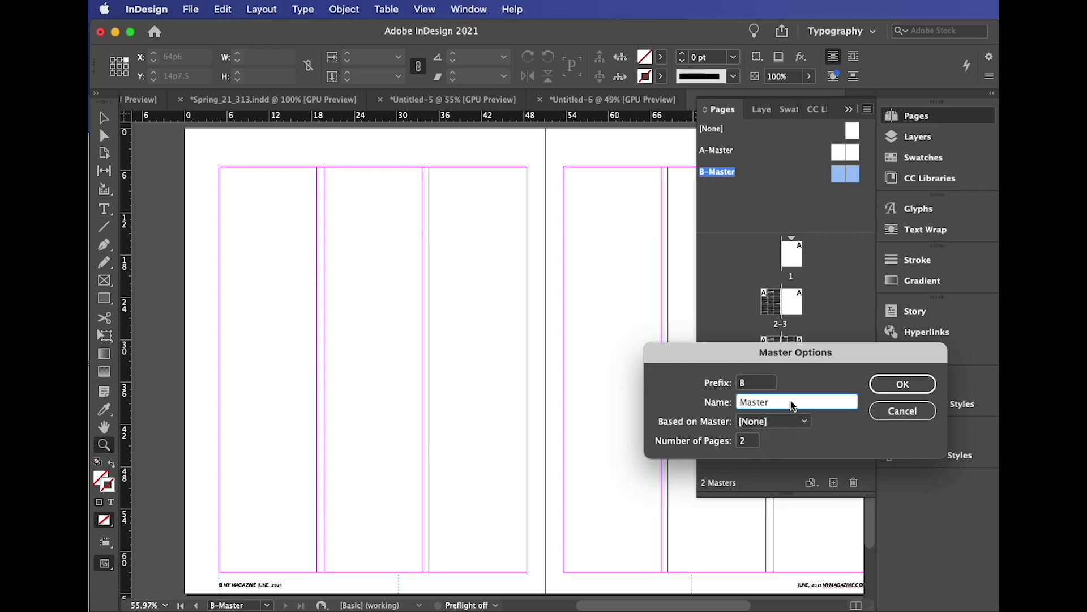
pyautogui.press('super+a')
pyautogui.write('Bri')
pyautogui.doubleClick(780, 403)
pyautogui.write('FOB')
pyautogui.click(912, 388)
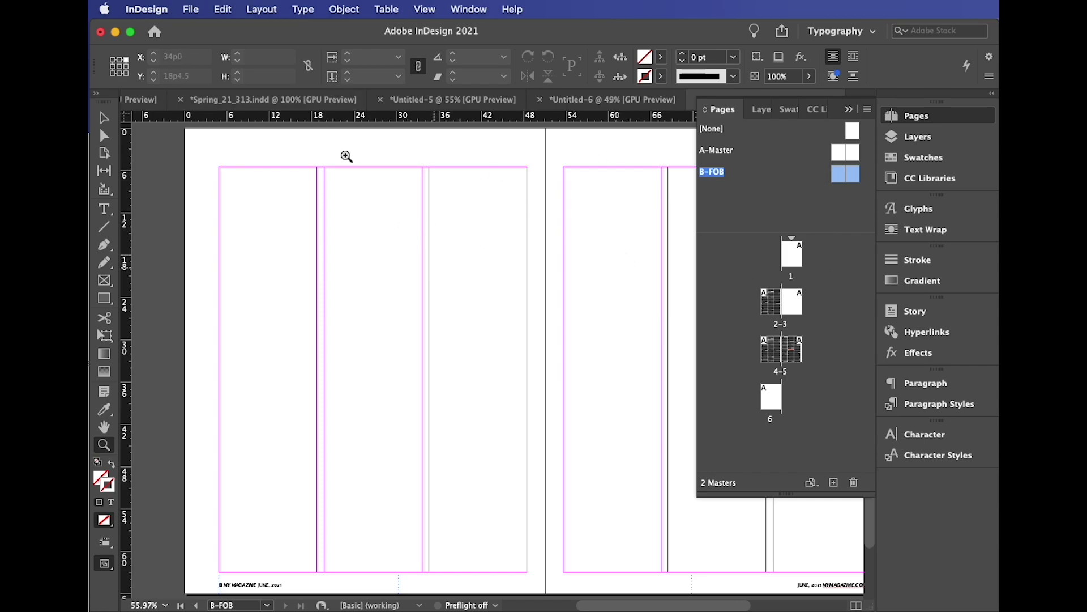
# - Set the number of columns on both B-FOB pages to 7
pyautogui.click(266, 10)
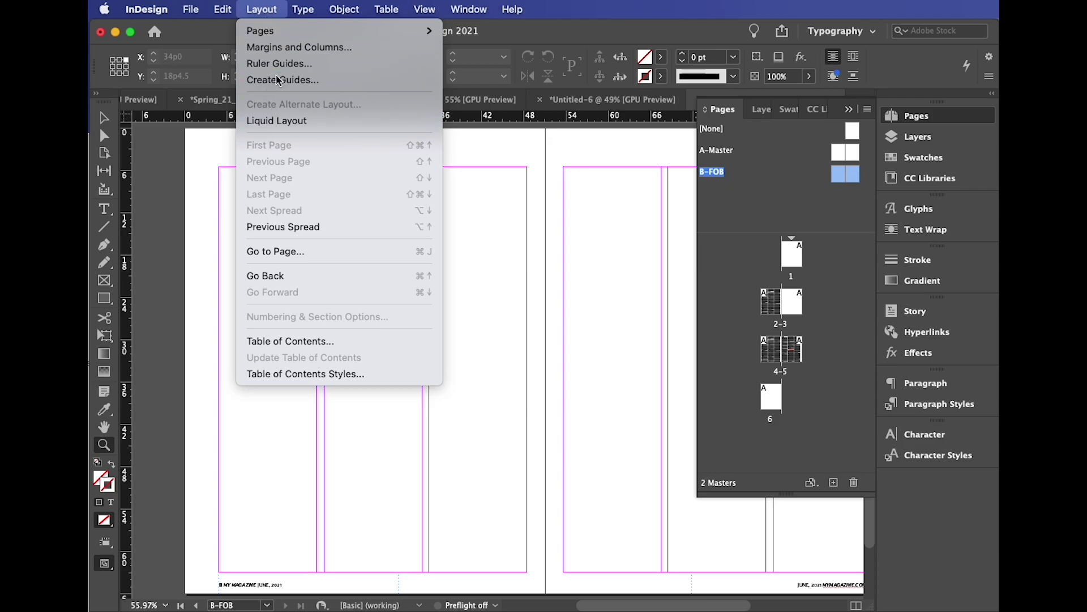
pyautogui.moveTo(277, 30)
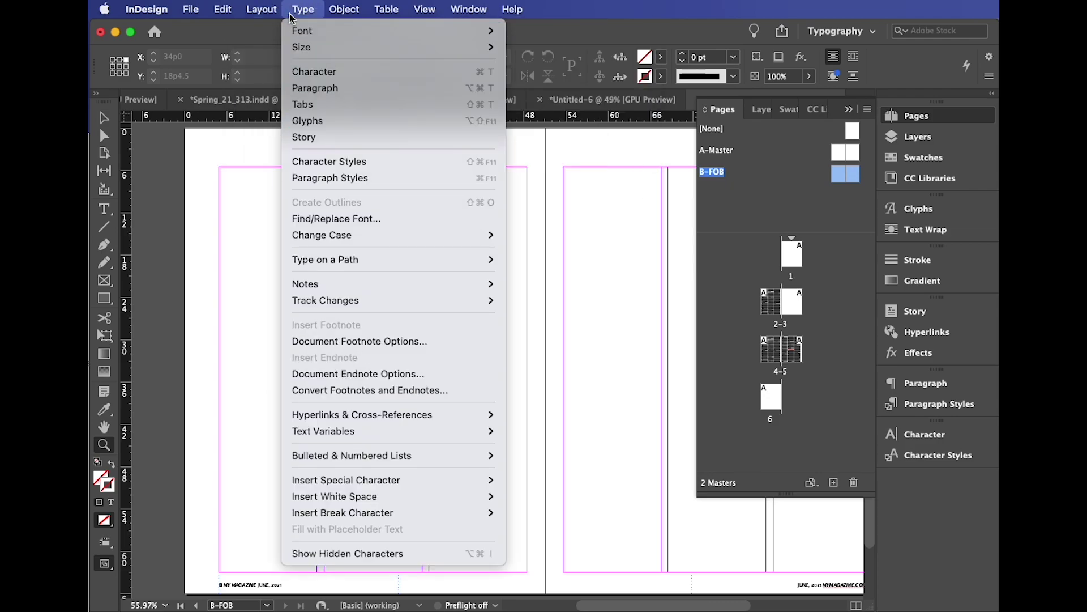
pyautogui.moveTo(262, 9)
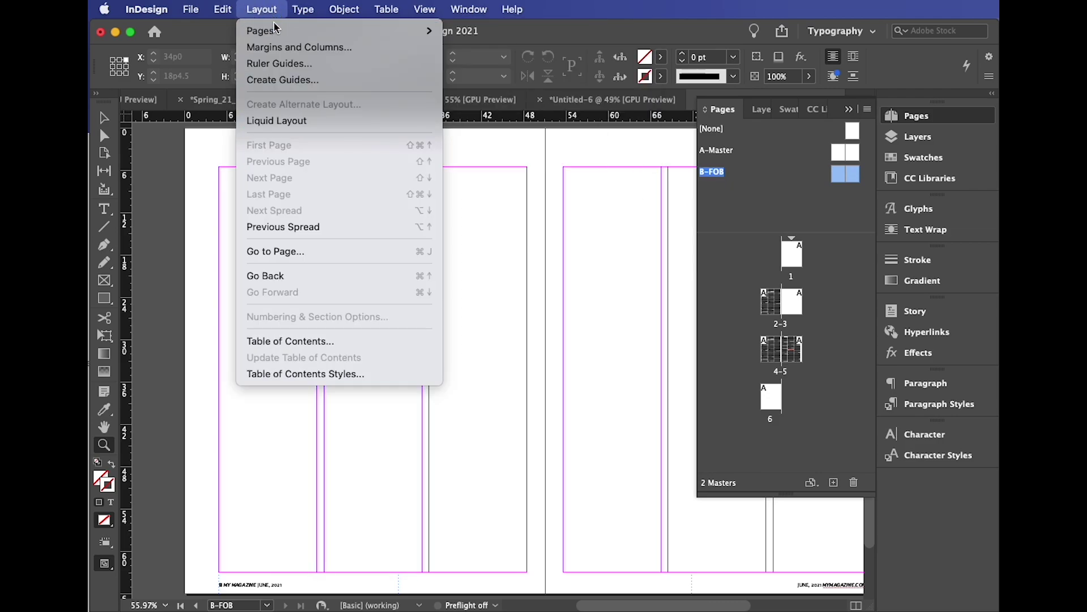
pyautogui.click(284, 49)
pyautogui.moveTo(428, 198); pyautogui.dragTo(602, 212)
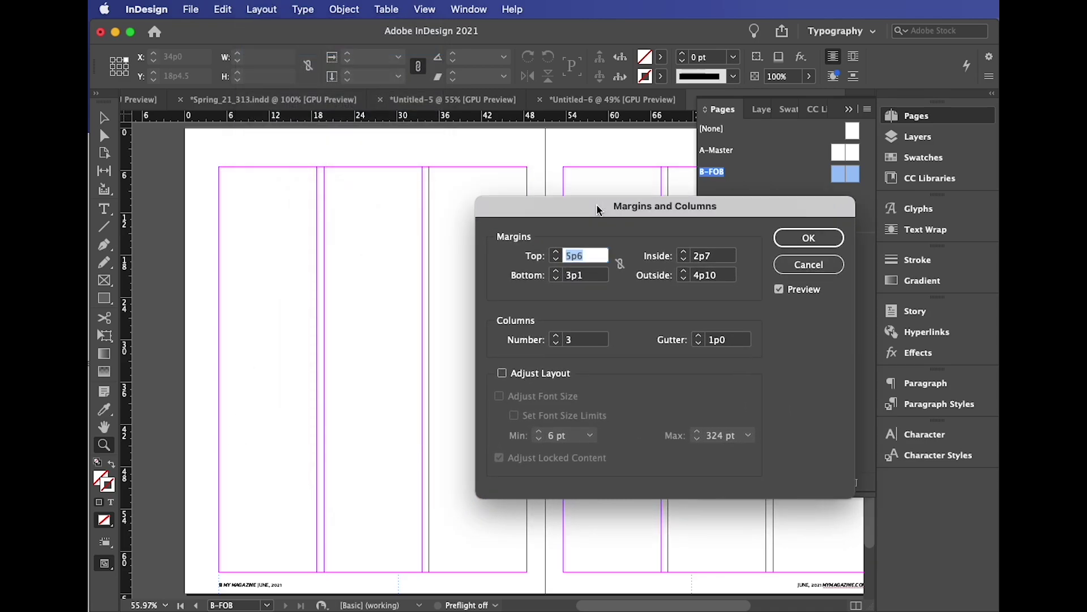
pyautogui.click(558, 335)
pyautogui.click(558, 336)
pyautogui.click(558, 336)
pyautogui.click(558, 336)
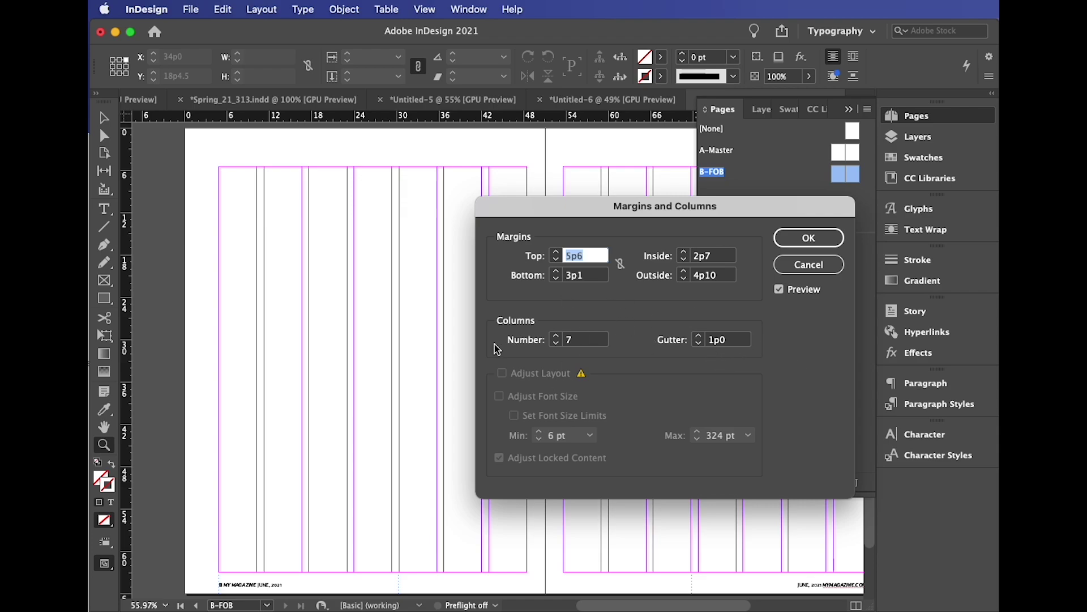
pyautogui.click(797, 238)
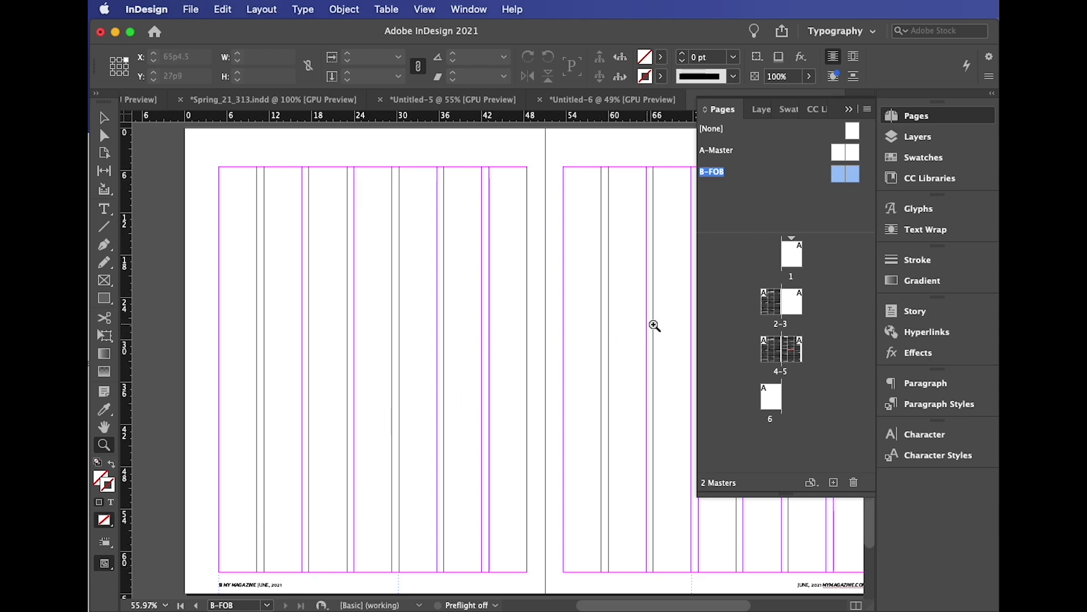
# - Add a text frame about 34p7 wide in the left-hand B-FOB page's top margin, reading "UpFront" in Verb Black
pyautogui.click(108, 210)
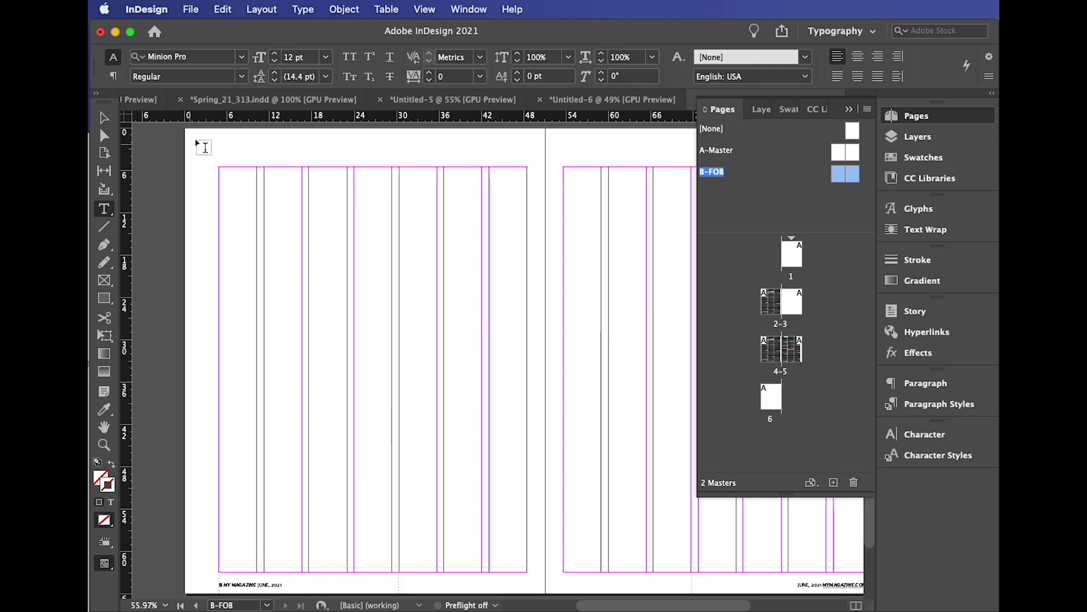
pyautogui.moveTo(216, 136); pyautogui.dragTo(461, 165)
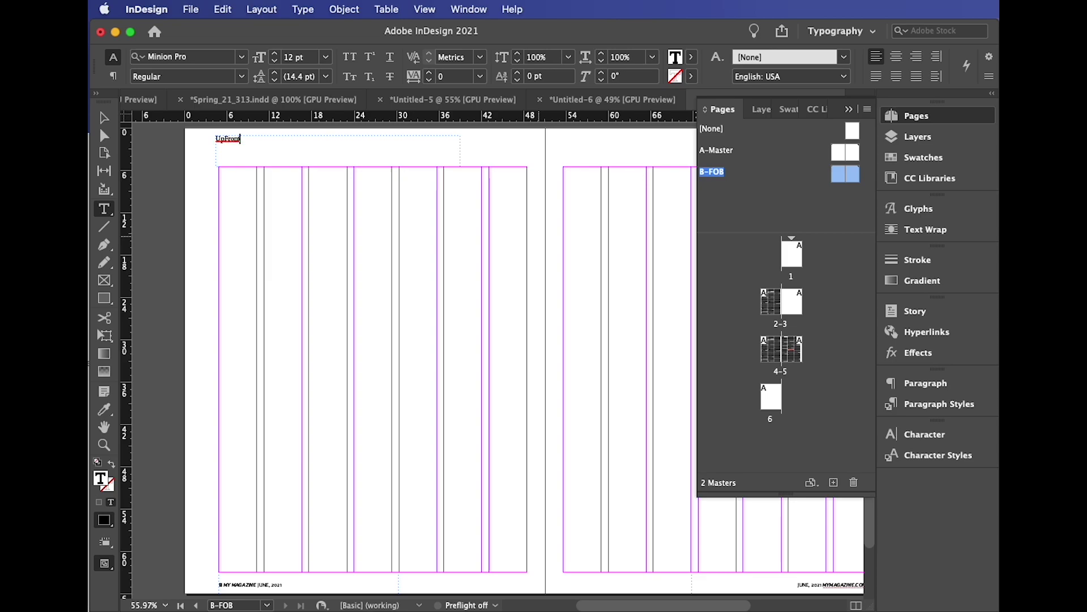
pyautogui.press('super+a')
pyautogui.click(217, 54)
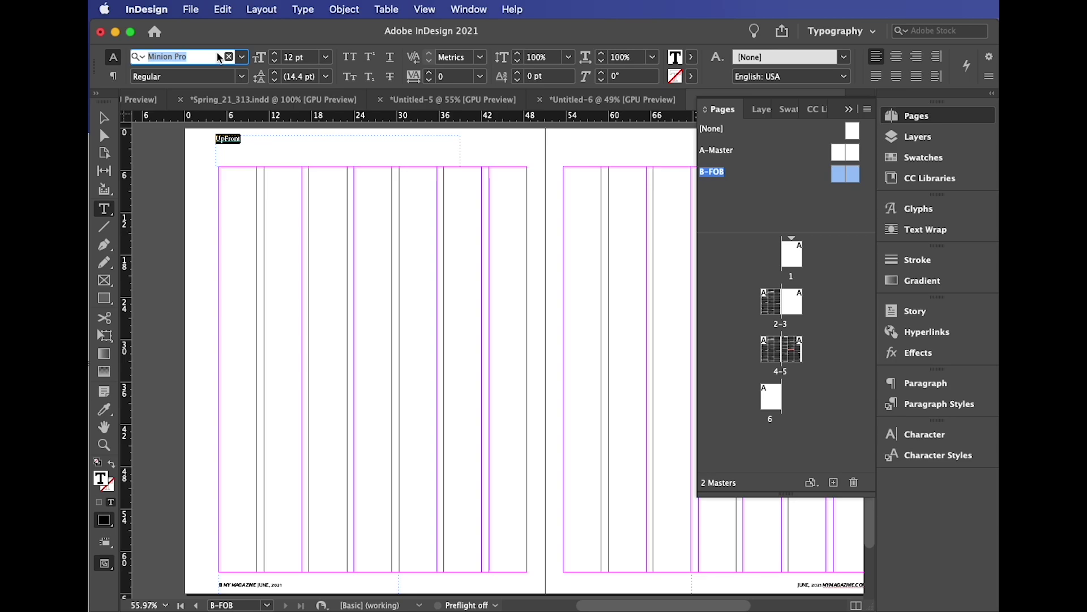
pyautogui.write('ver')
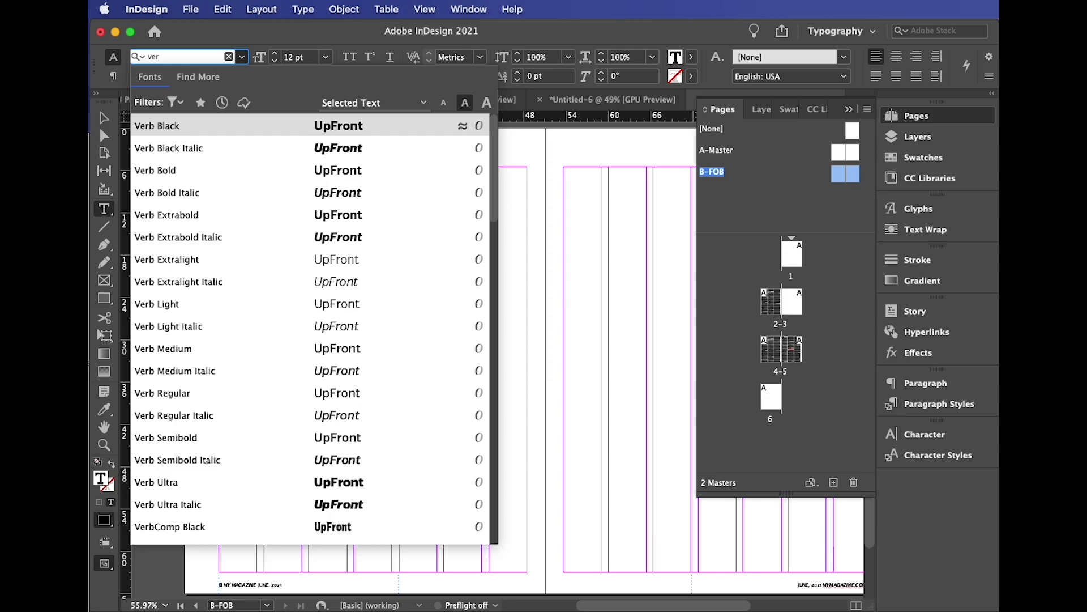
pyautogui.press('Return')
# - Enlarge the "UpFront" heading text to 40 pt
pyautogui.press('super+shift+period')
pyautogui.press('super+shift+period')
pyautogui.press('super+shift+period')
pyautogui.press('super+shift+period')
pyautogui.press('super+shift+period')
pyautogui.press('super+shift+period')
pyautogui.press('super+shift+period')
pyautogui.press('super+shift+period')
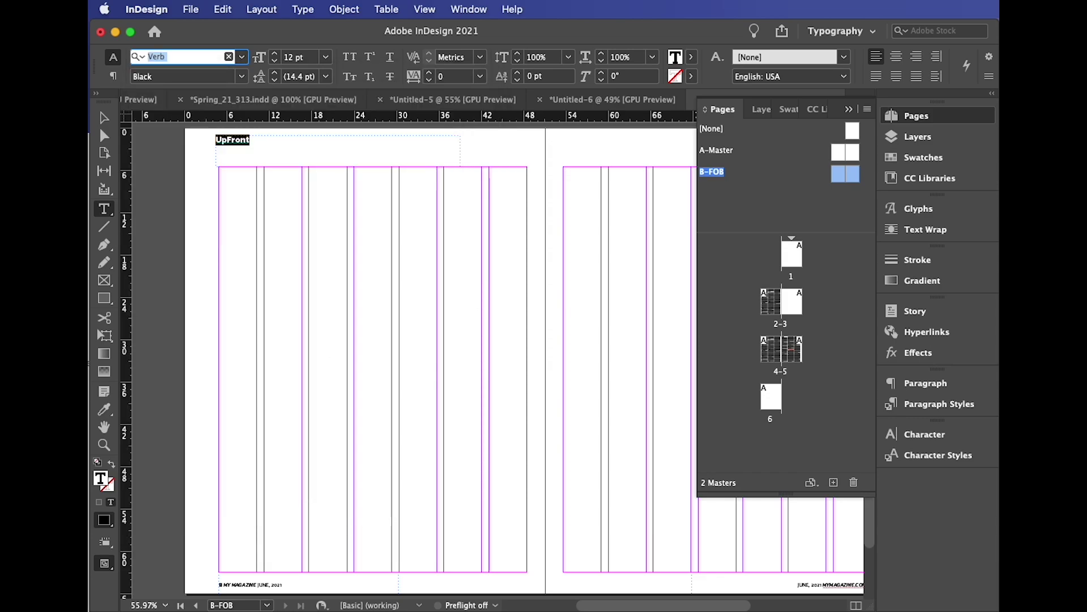
pyautogui.press('super+shift+period')
pyautogui.press('super+shift+period')
pyautogui.press('super+shift+period')
pyautogui.press('super+shift+period')
pyautogui.press('super+shift+period')
pyautogui.press('super+shift+period')
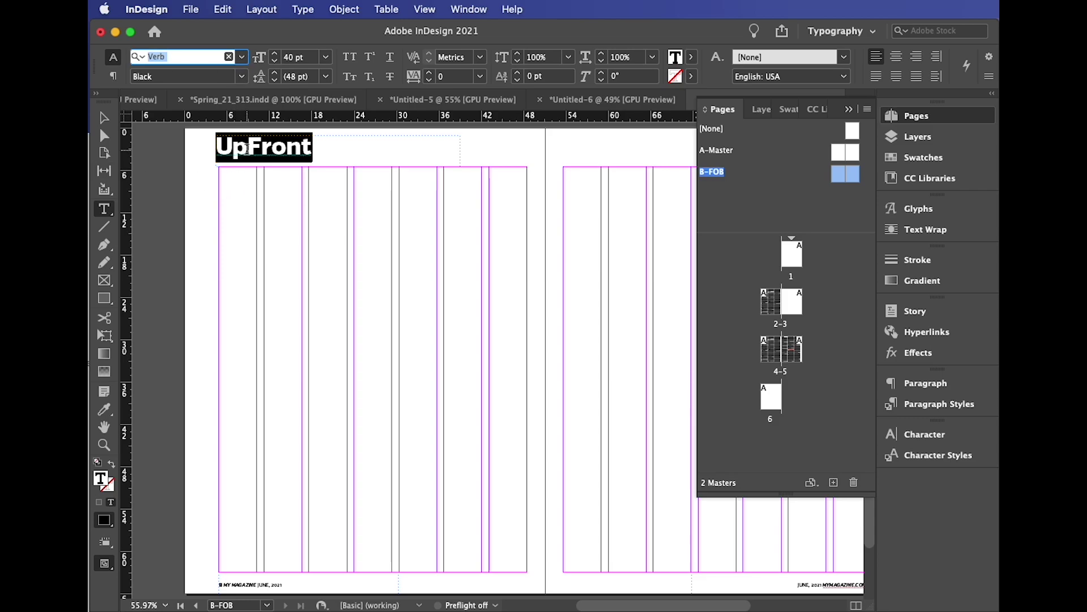
# - Color the word part "Front" in the heading with the red swatch C=15 M=100 Y=100 K=0
pyautogui.moveTo(248, 149); pyautogui.dragTo(314, 149)
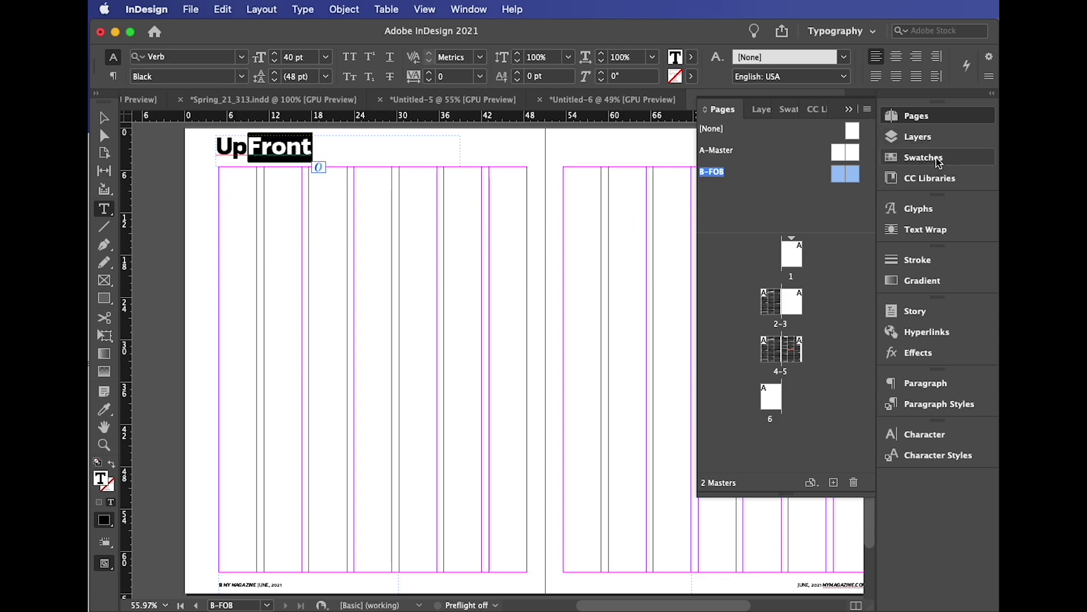
pyautogui.click(918, 159)
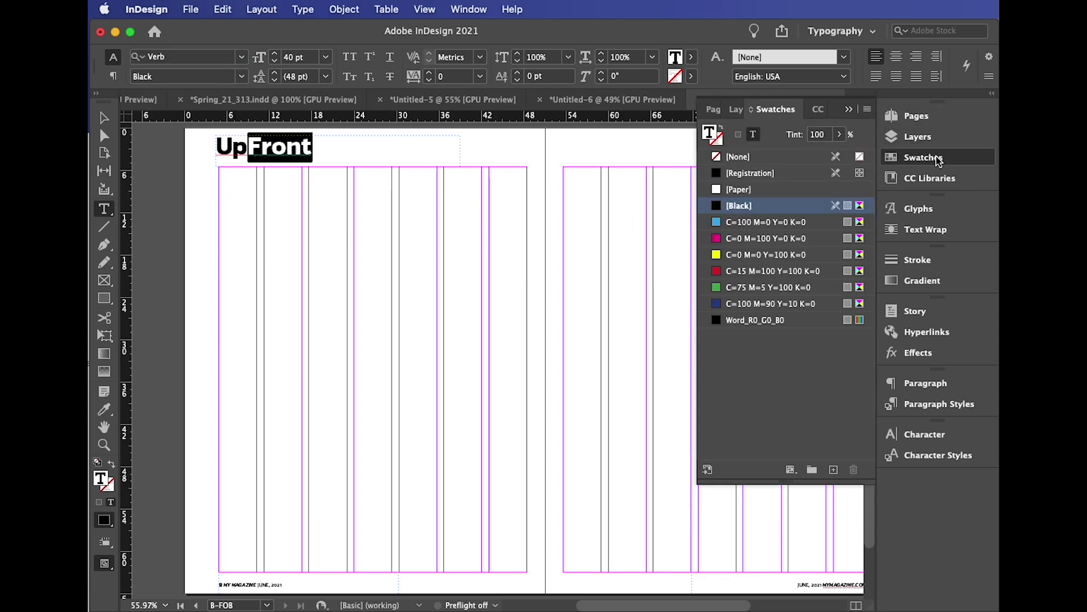
pyautogui.click(768, 272)
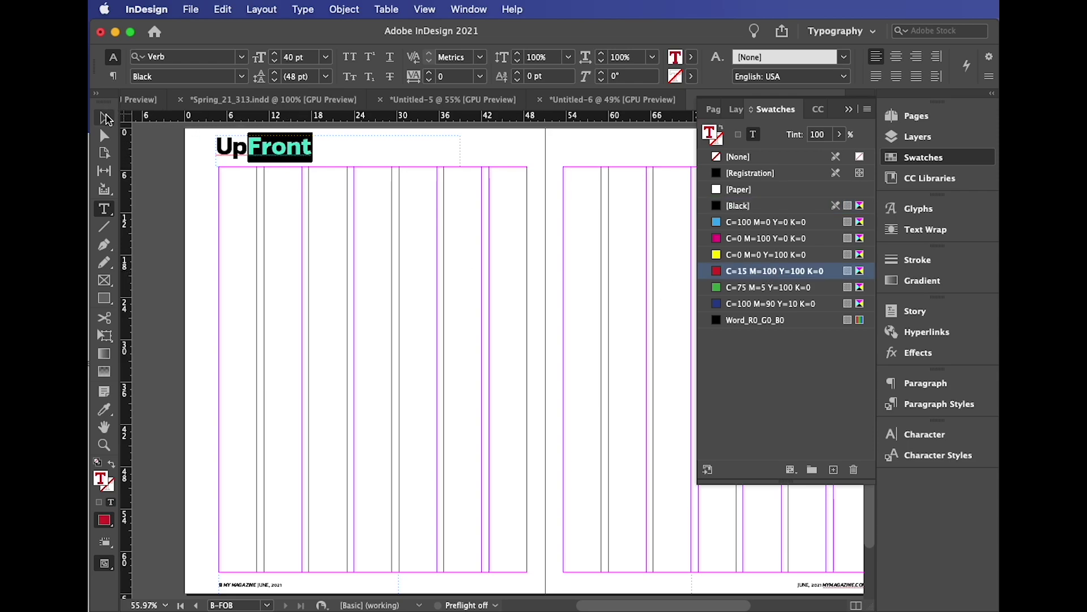
# - Extend the "UpFront" frame up to the page's top edge, 5p6 tall, and align its left side with the margin
pyautogui.click(104, 117)
pyautogui.moveTo(338, 134); pyautogui.dragTo(338, 127)
pyautogui.press('Right')
pyautogui.press('Right')
pyautogui.press('Right')
pyautogui.press('Right')
pyautogui.press('Right')
pyautogui.press('Right')
pyautogui.press('Right')
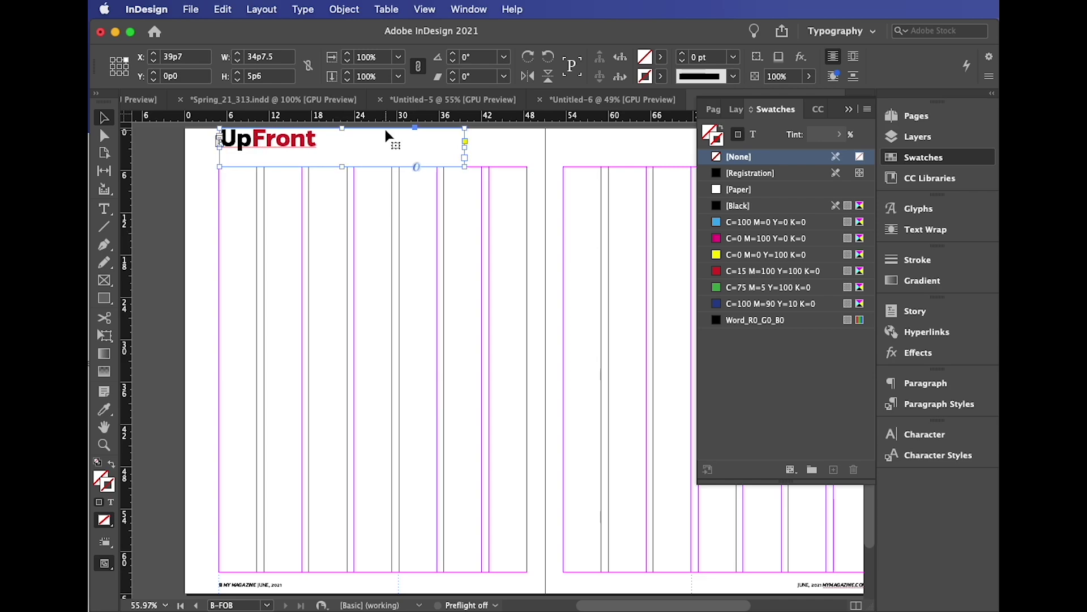
# - Center the "UpFront" heading vertically within its text frame
pyautogui.press('super+b')
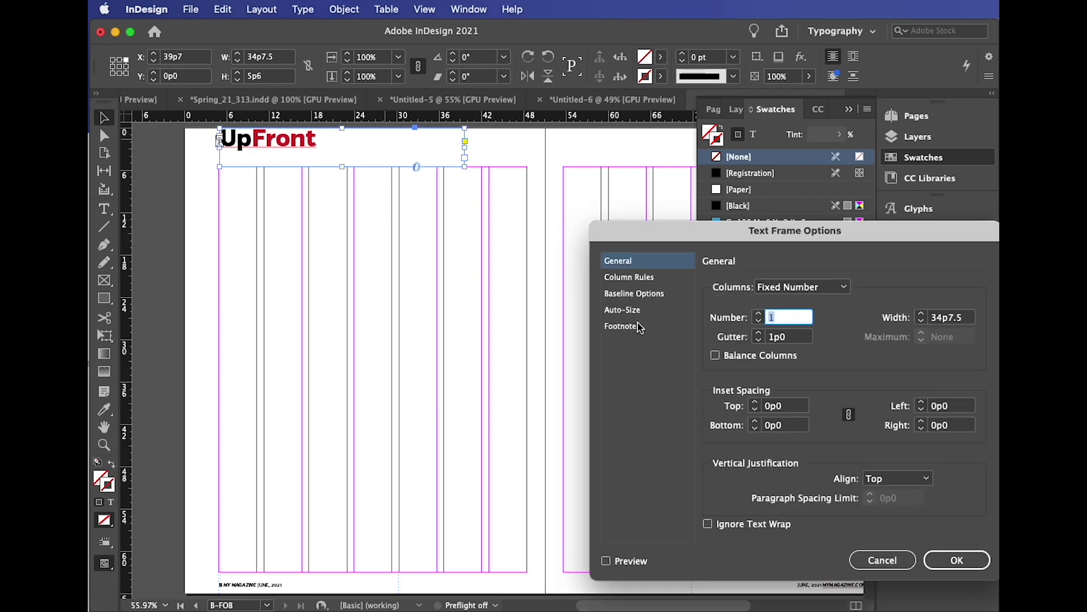
pyautogui.moveTo(712, 240); pyautogui.dragTo(478, 168)
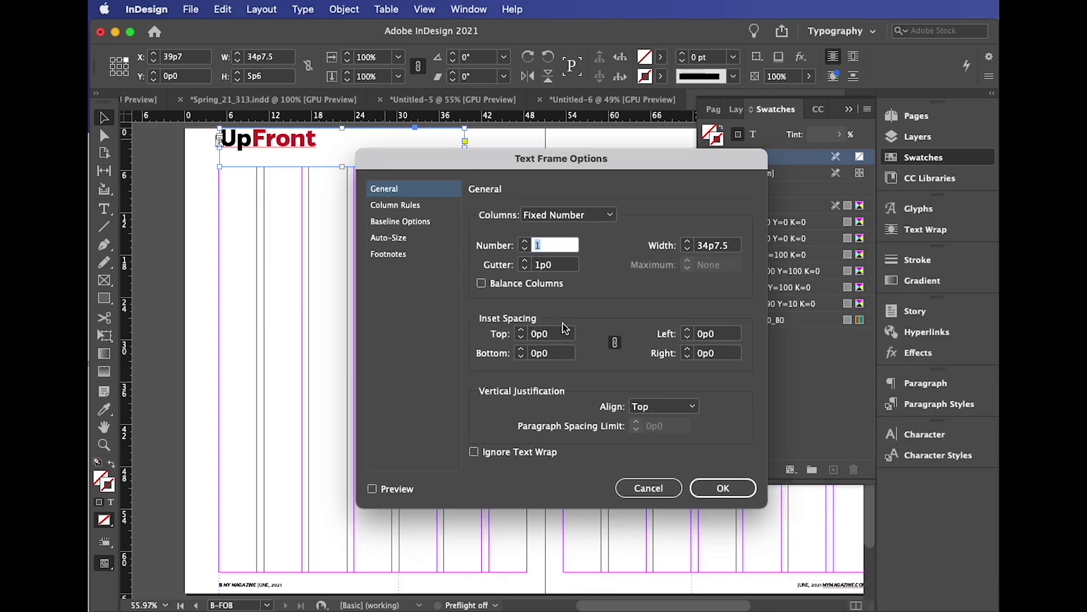
pyautogui.click(663, 406)
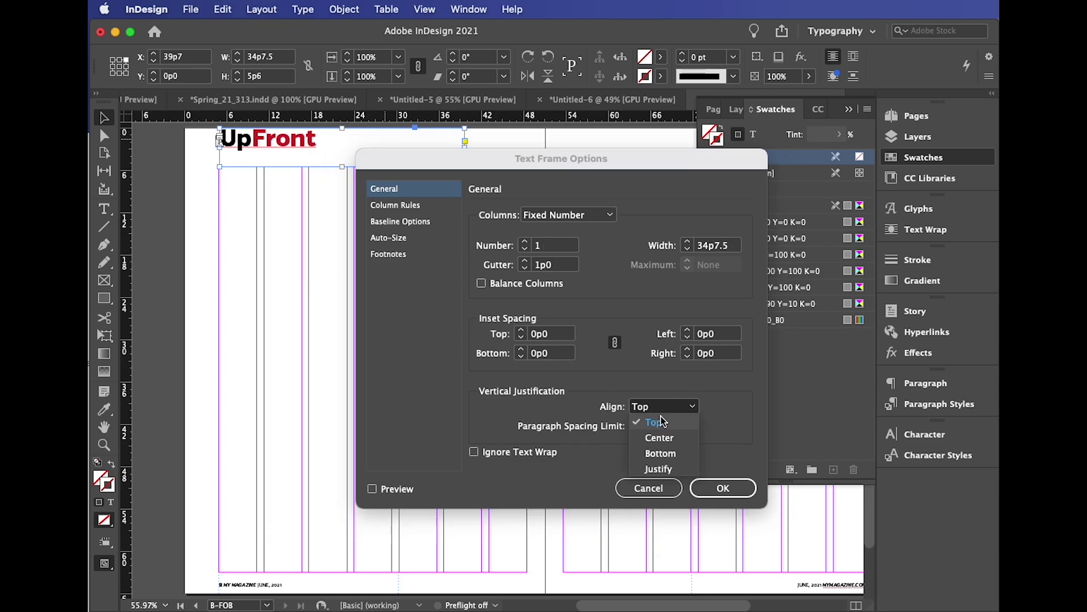
pyautogui.click(661, 437)
pyautogui.click(723, 492)
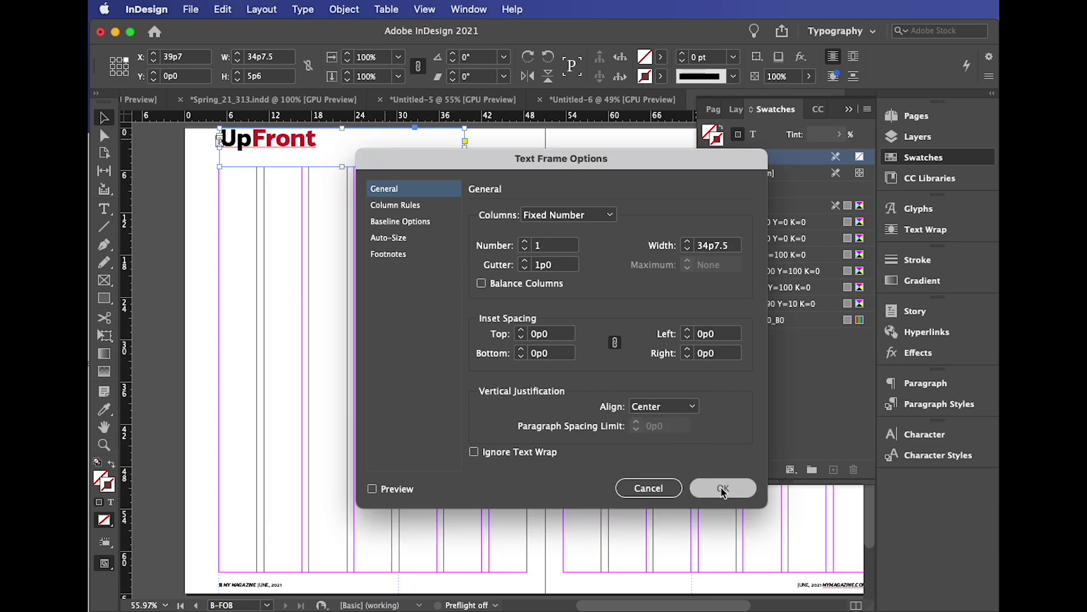
pyautogui.click(350, 289)
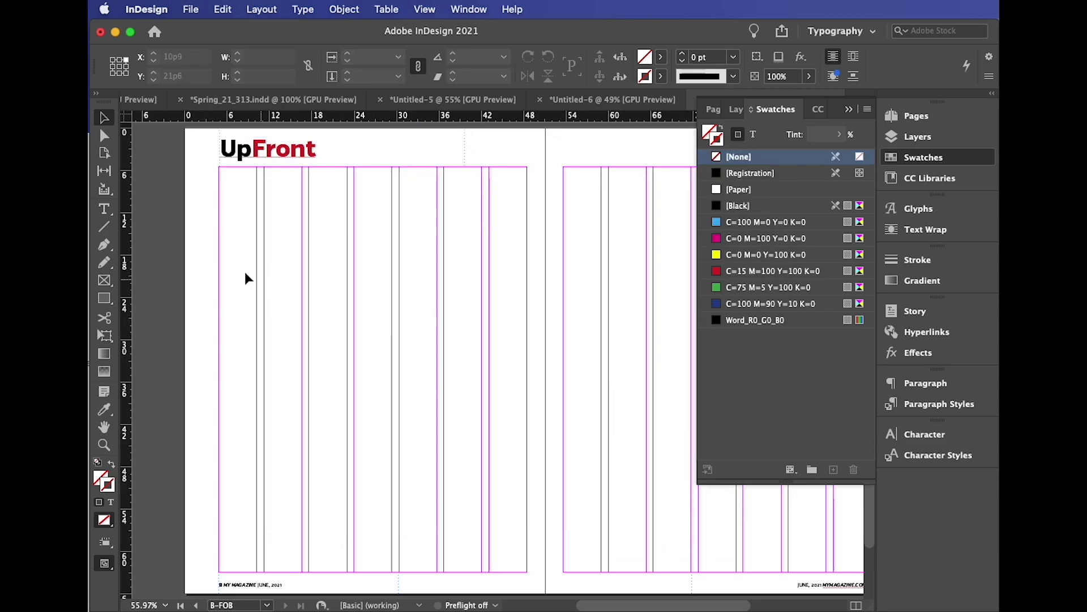
# - Reduce the whole "UpFront" heading text to 34 pt
pyautogui.click(104, 209)
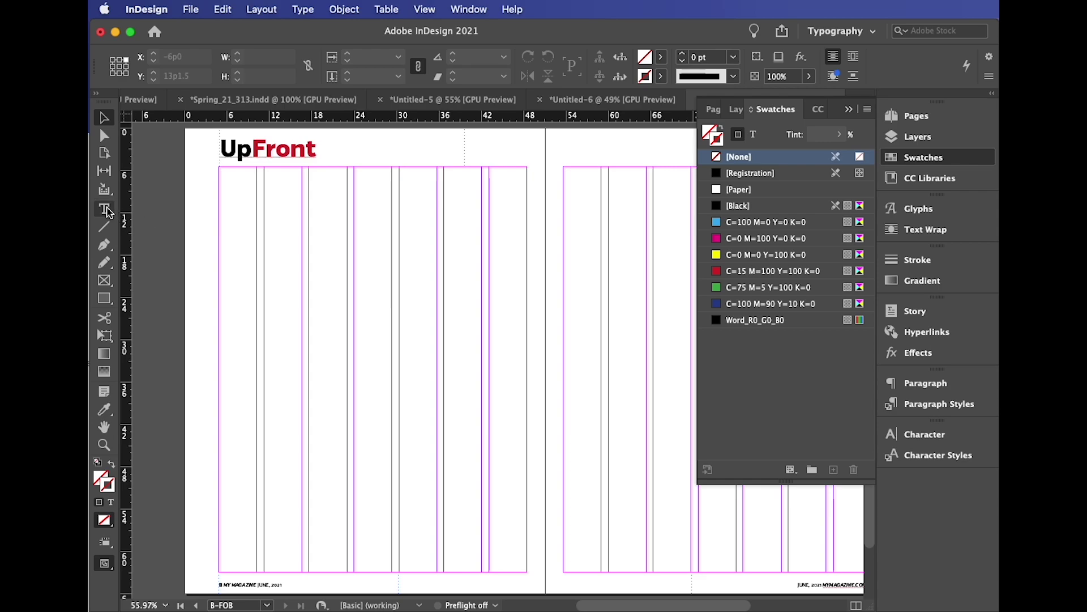
pyautogui.doubleClick(317, 152)
pyautogui.press('super+shift+comma')
pyautogui.press('super+shift+comma')
pyautogui.press('super+shift+comma')
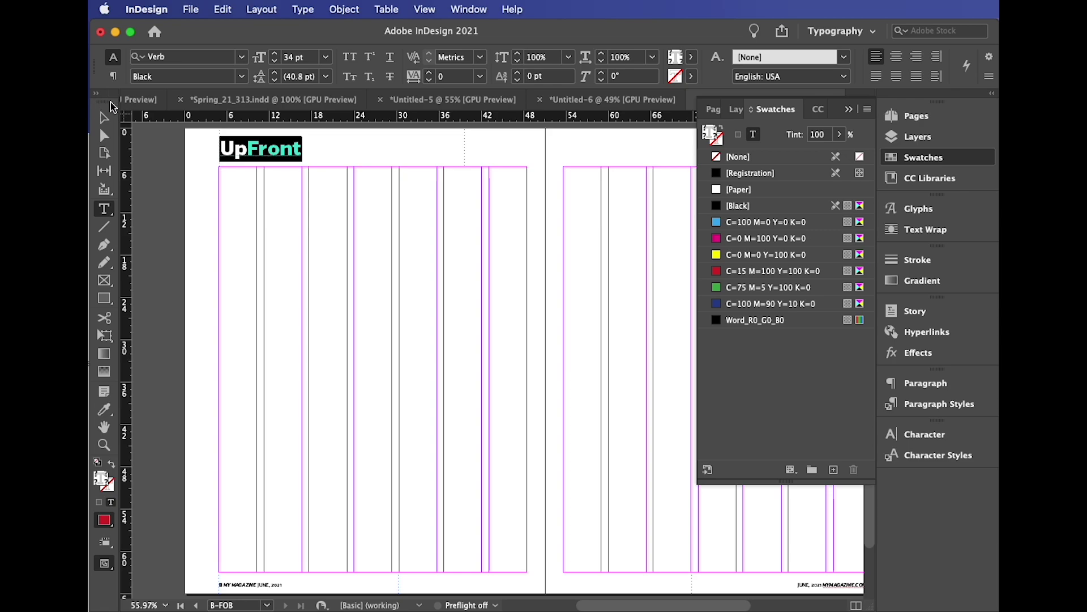
pyautogui.click(105, 117)
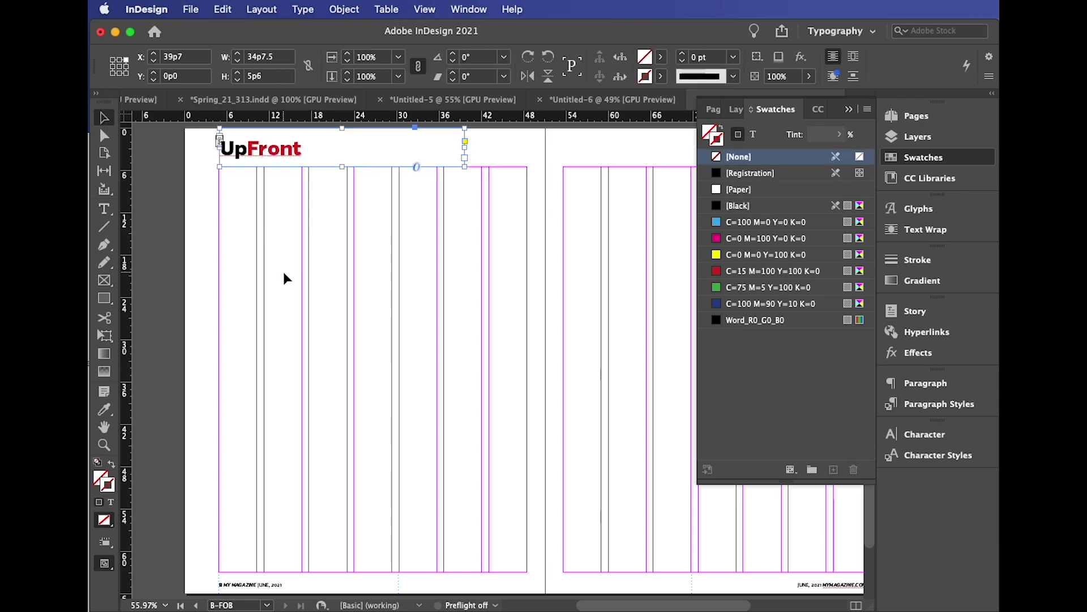
pyautogui.click(284, 273)
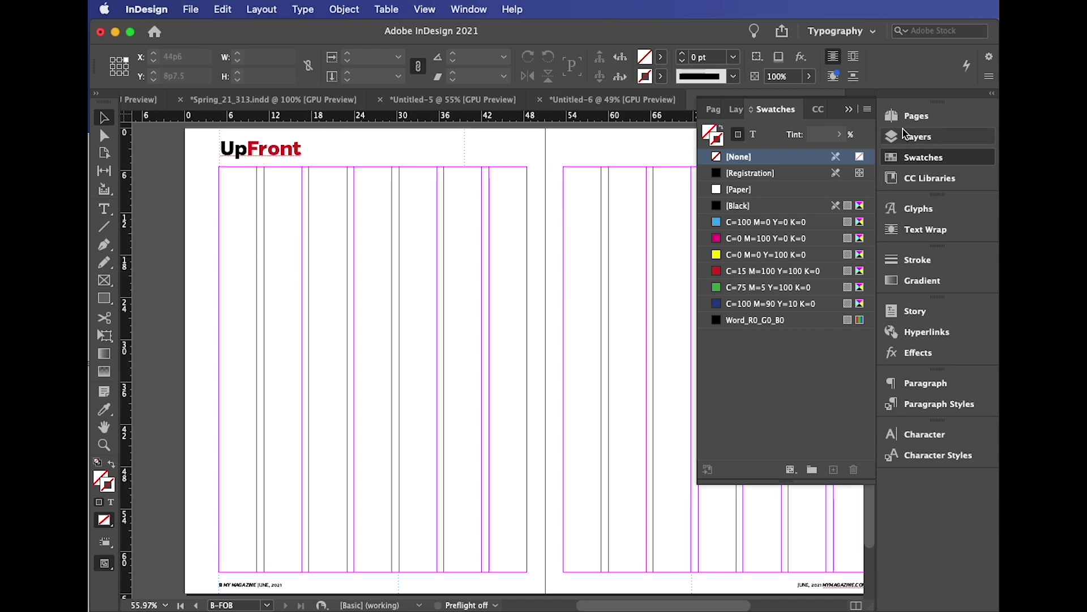
# - Apply the B-FOB master to page 2 and lower its body text frame's upper edge to 5p6, making the frame 58p0 tall
pyautogui.click(888, 118)
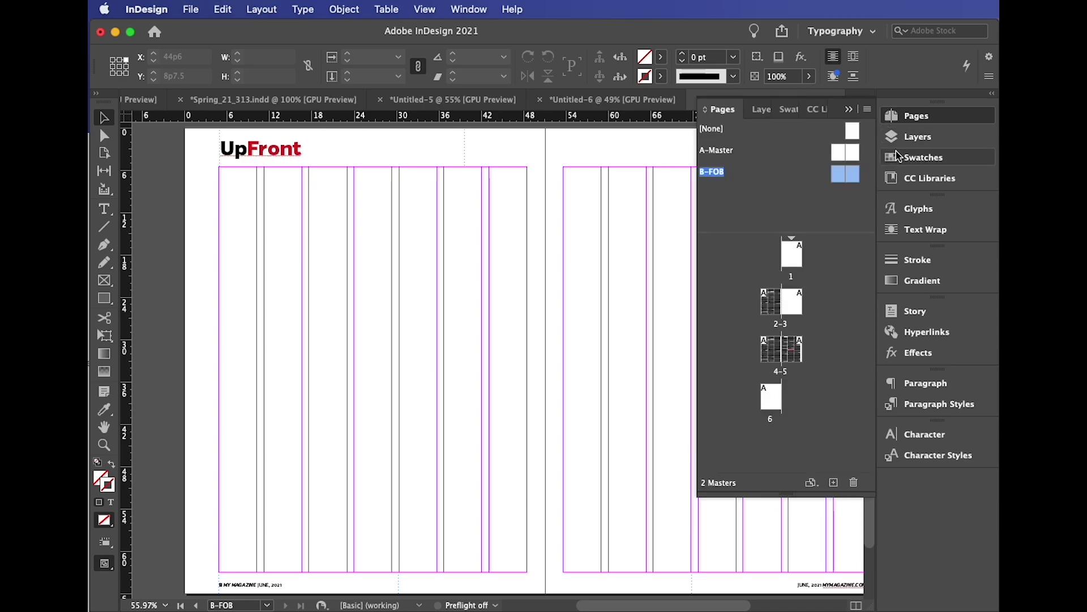
pyautogui.doubleClick(771, 303)
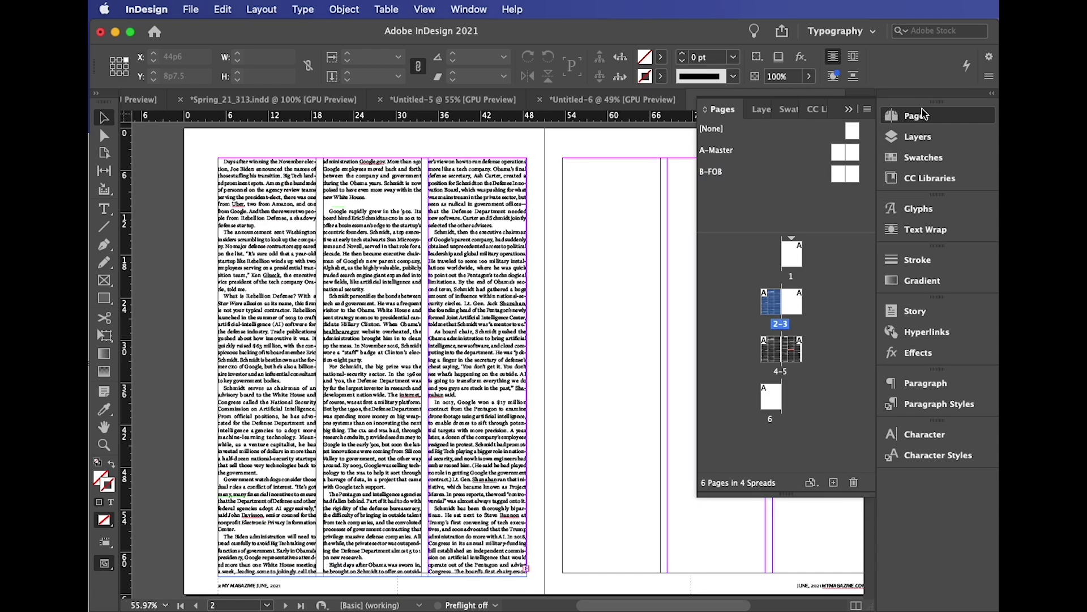
pyautogui.moveTo(843, 178); pyautogui.dragTo(771, 301)
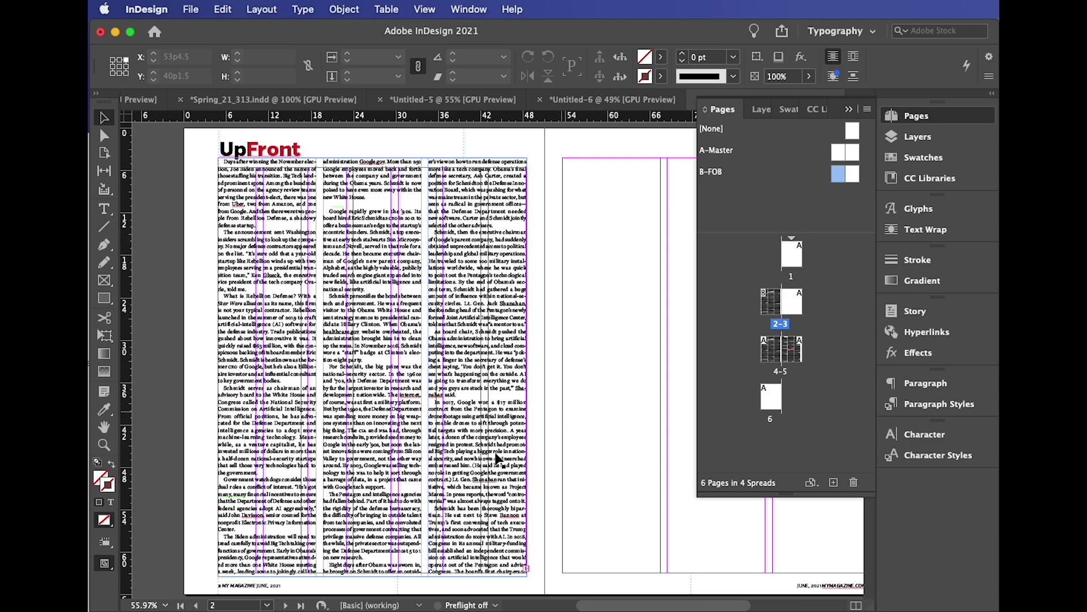
pyautogui.click(387, 154)
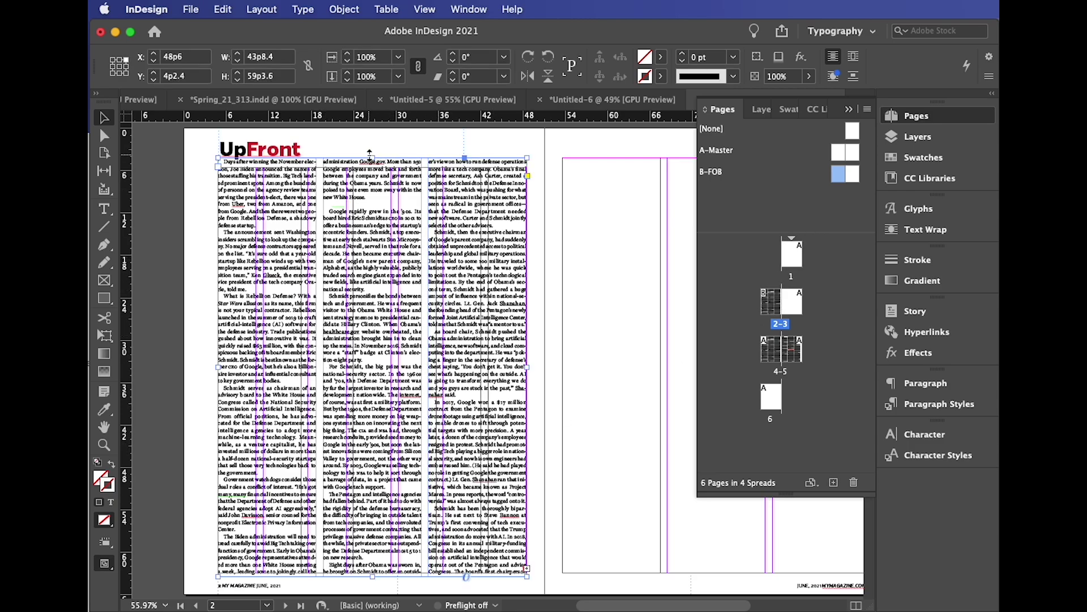
pyautogui.moveTo(371, 156); pyautogui.dragTo(372, 166)
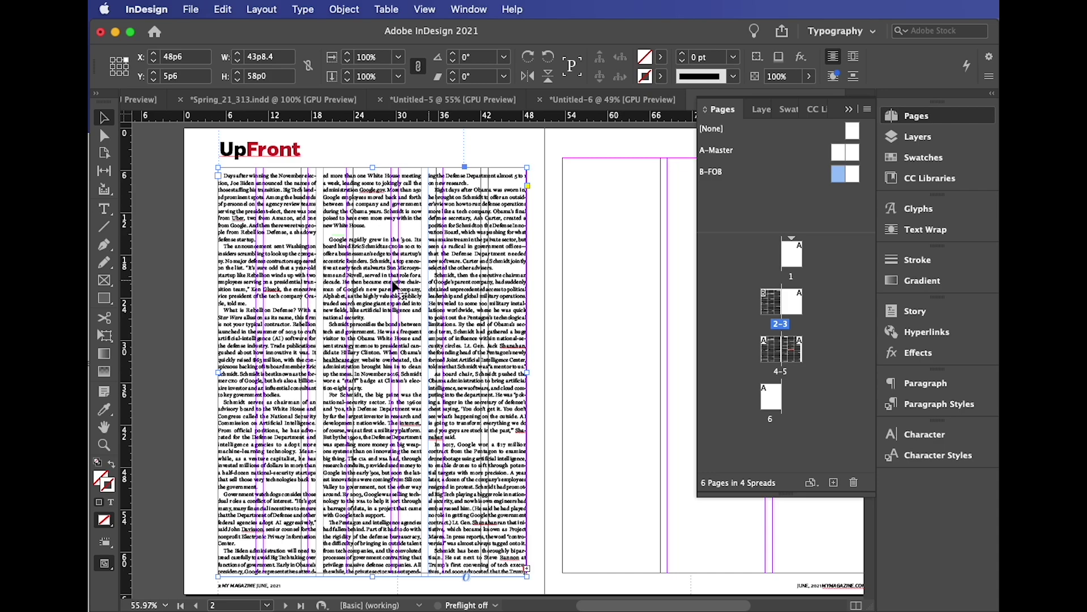
# - Set the word "Google's" before "new parent company" in page 2's middle column in Verb Black
pyautogui.click(104, 445)
pyautogui.click(409, 269)
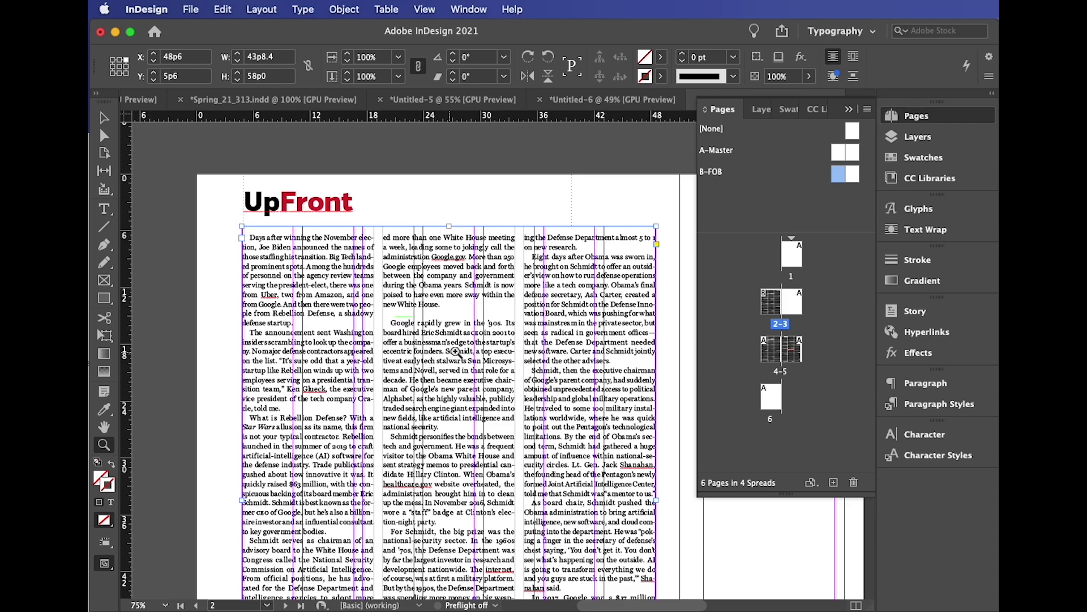
pyautogui.click(455, 351)
pyautogui.click(454, 375)
pyautogui.hscroll(3, 364, 437)
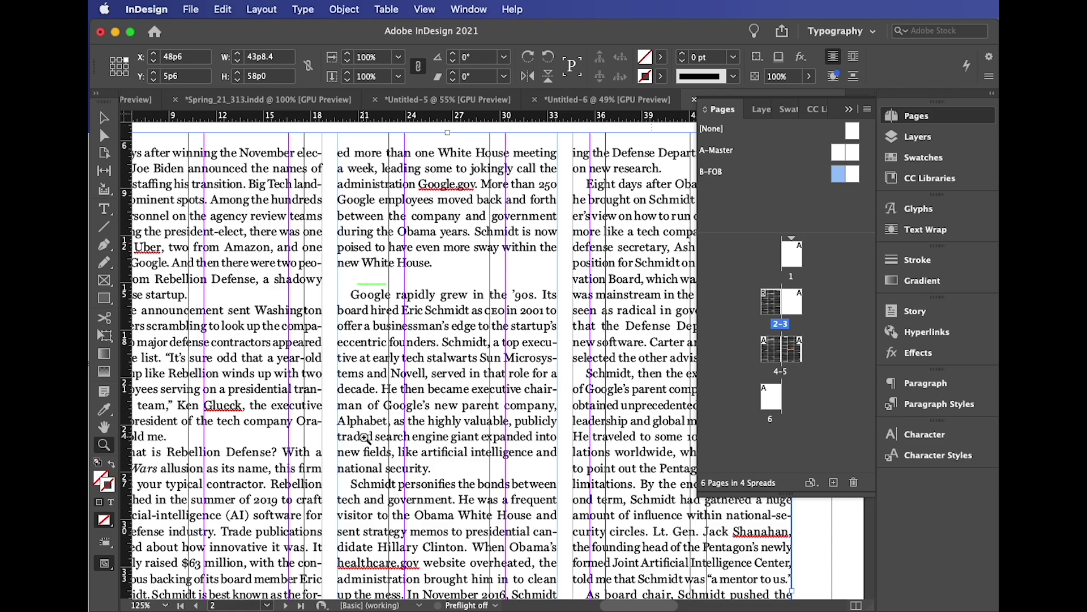
pyautogui.click(104, 210)
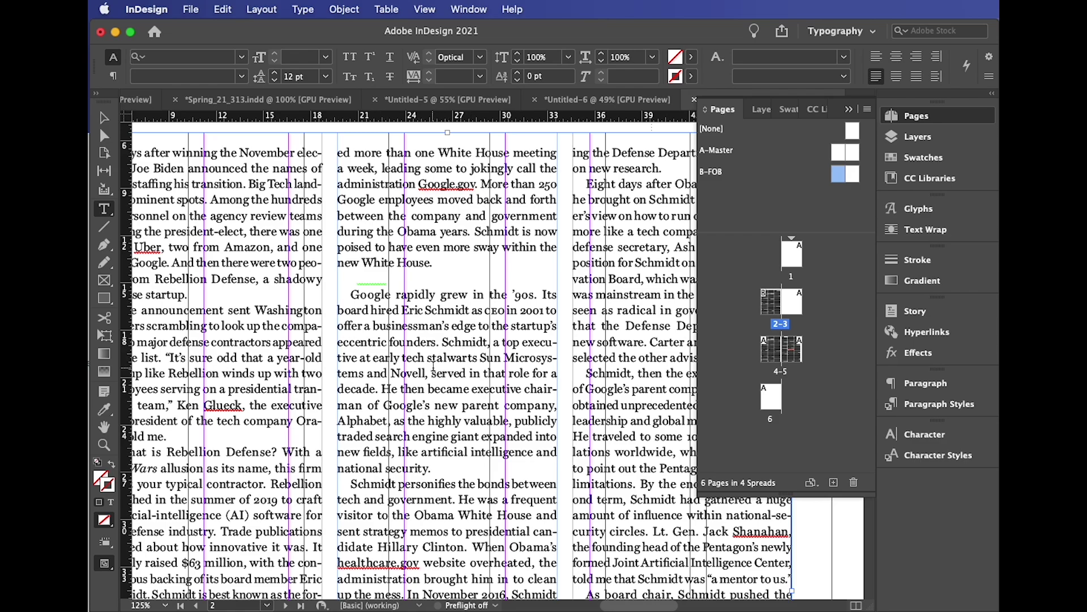
pyautogui.moveTo(384, 403); pyautogui.dragTo(428, 405)
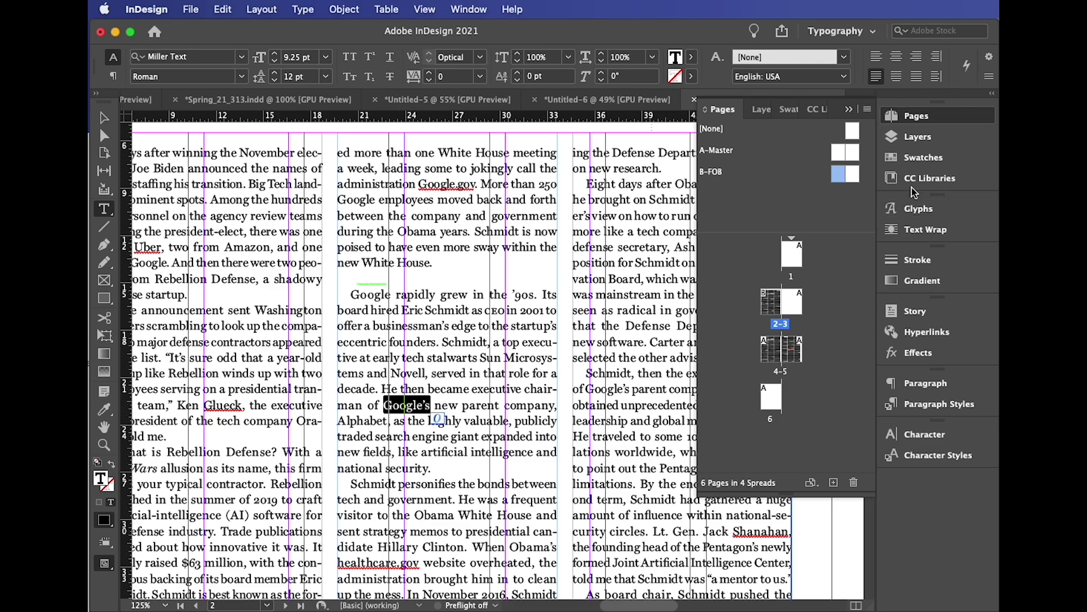
pyautogui.click(924, 455)
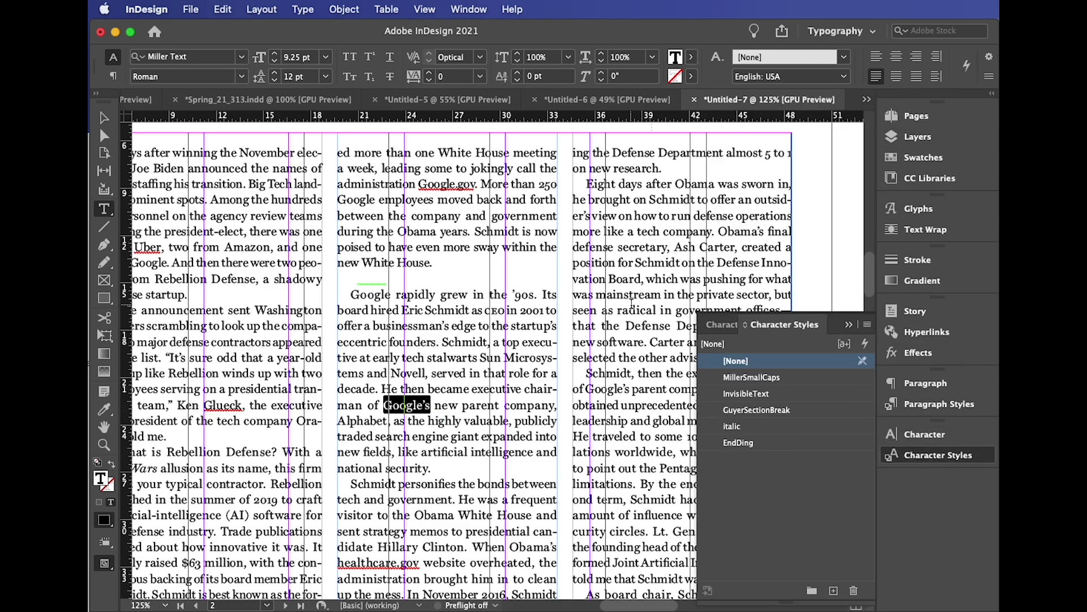
pyautogui.click(197, 56)
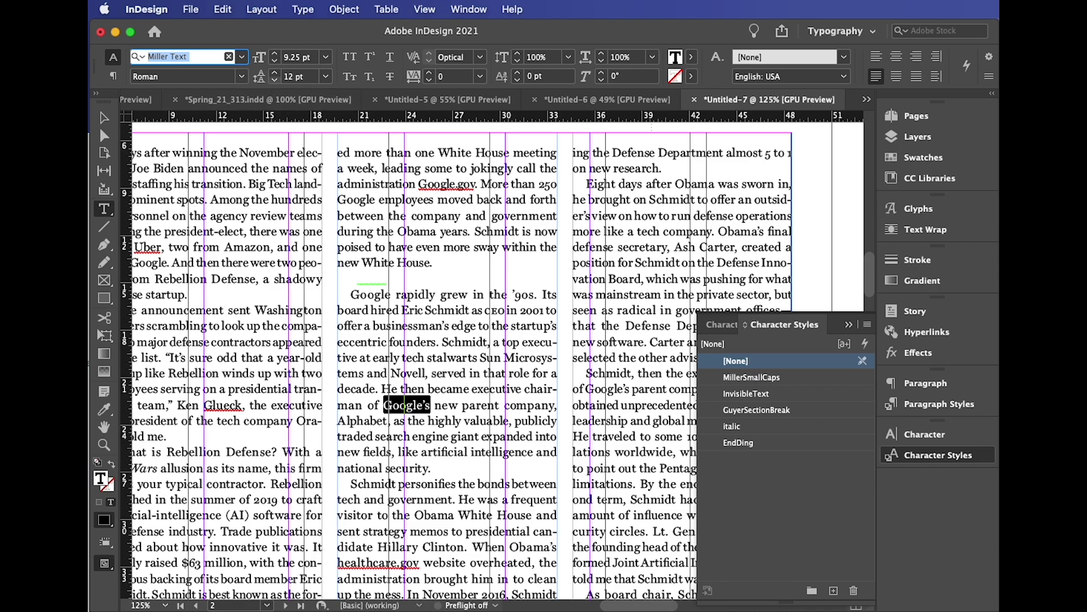
pyautogui.write('Ver')
pyautogui.press('Return')
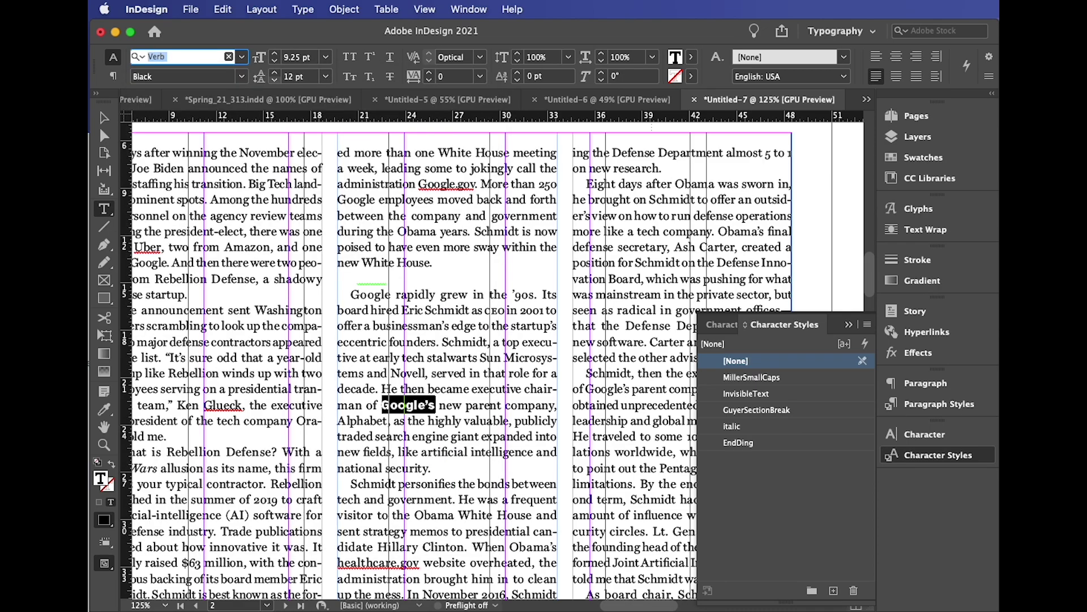
pyautogui.click(473, 403)
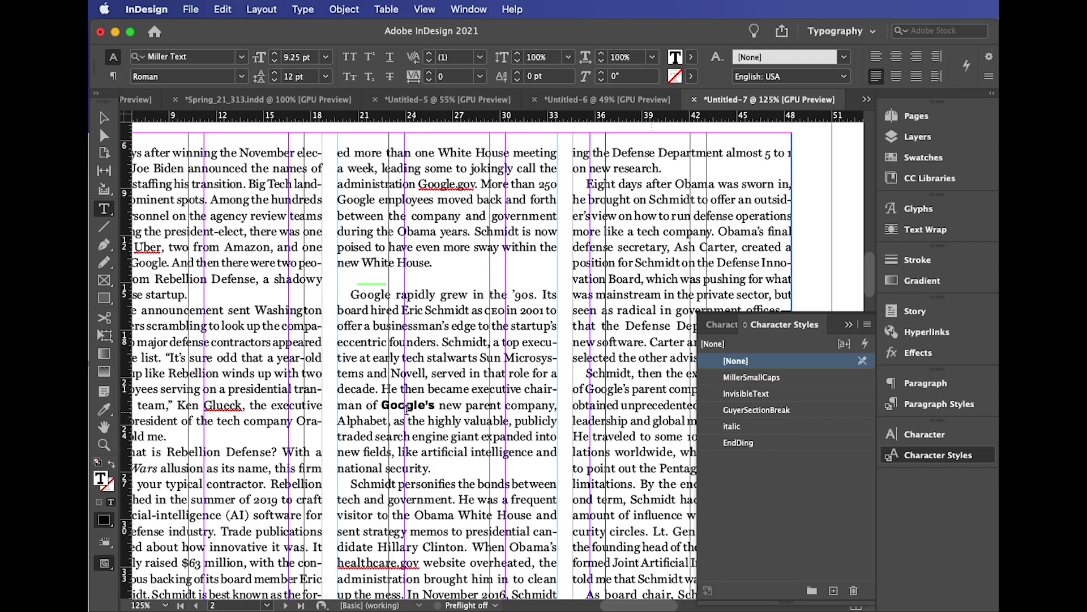
# - Make the letters "Schmid" after "eccentric founders" in the middle column Miller Text Bold
pyautogui.moveTo(399, 405); pyautogui.dragTo(415, 405)
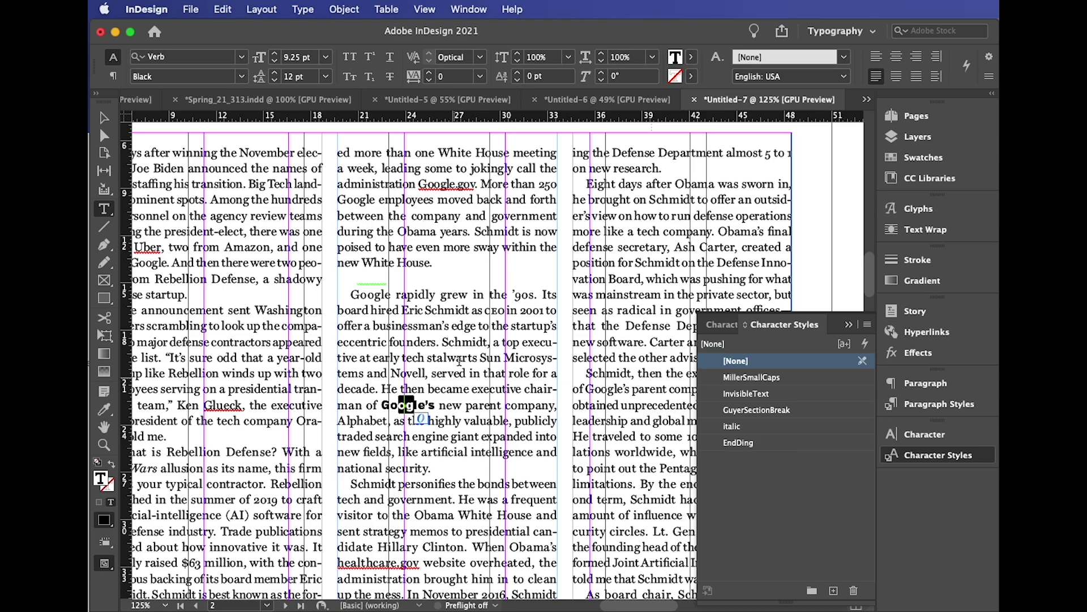
pyautogui.moveTo(443, 343); pyautogui.dragTo(485, 343)
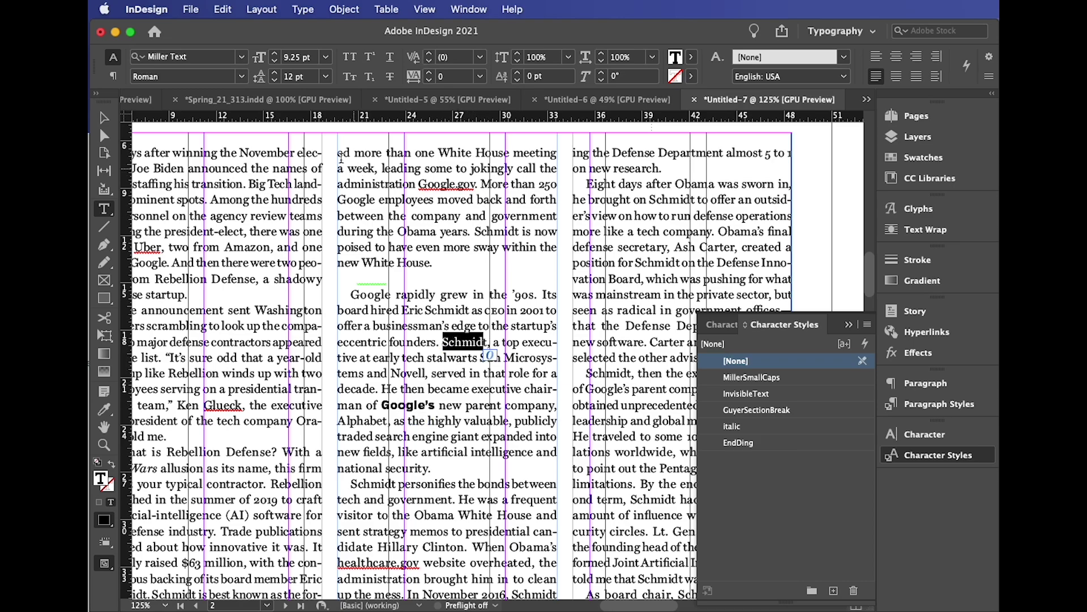
pyautogui.click(242, 77)
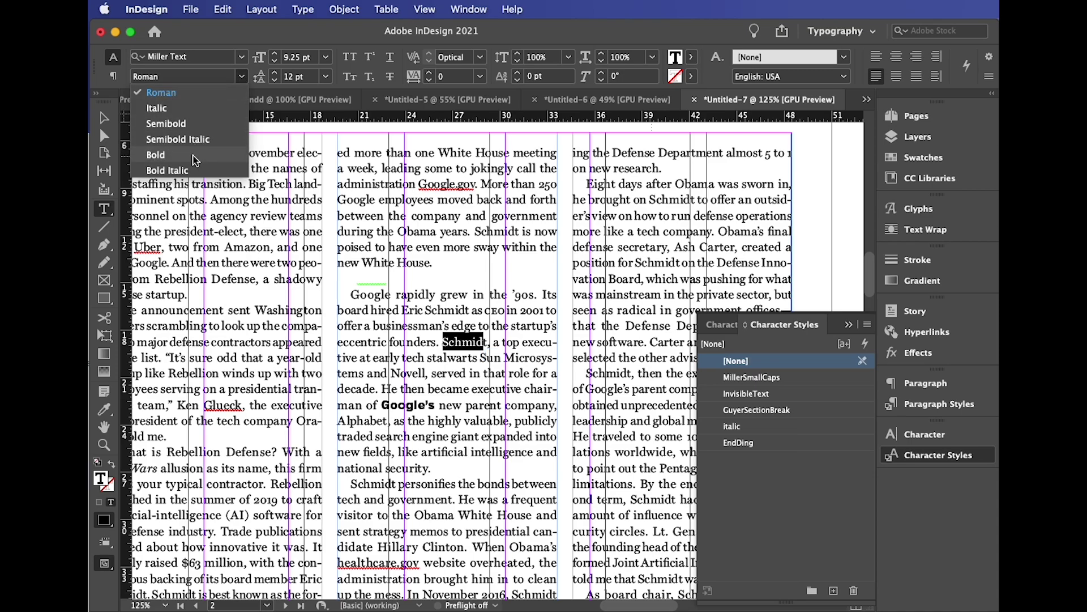
pyautogui.click(156, 155)
pyautogui.click(508, 293)
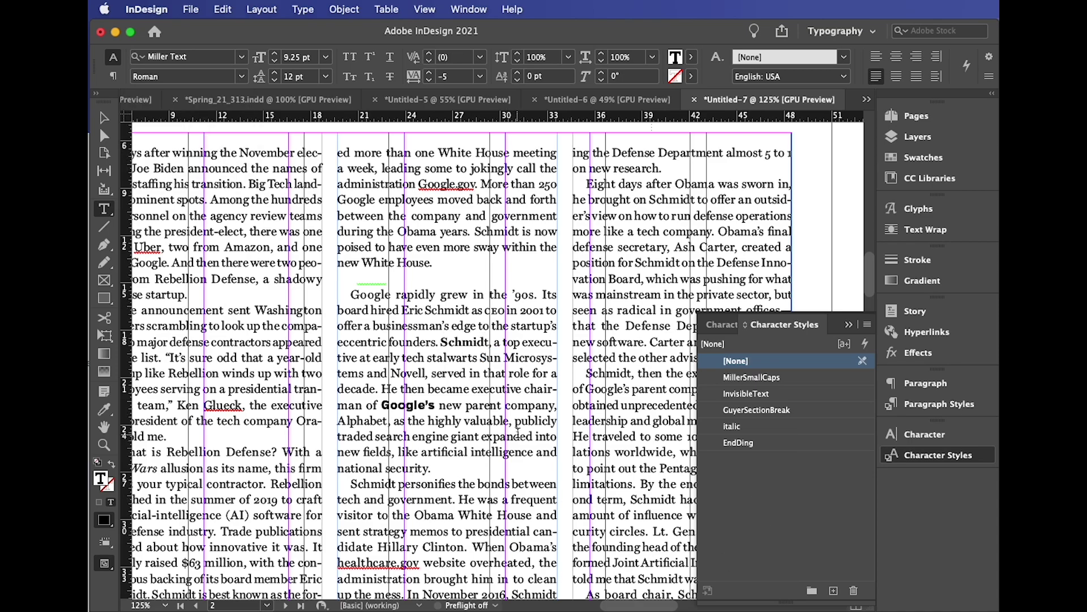
# - Show the page in preview mode without guides and compare the bolded "Schmid" and "Google's" at 200% magnification
pyautogui.click(835, 202)
pyautogui.press('w')
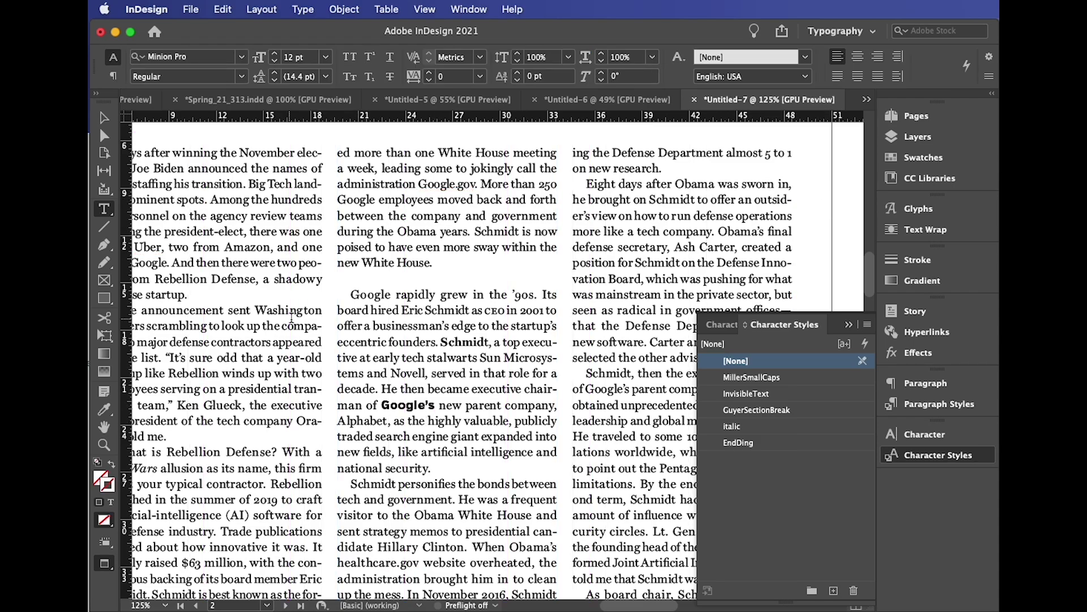
pyautogui.click(104, 444)
pyautogui.click(459, 406)
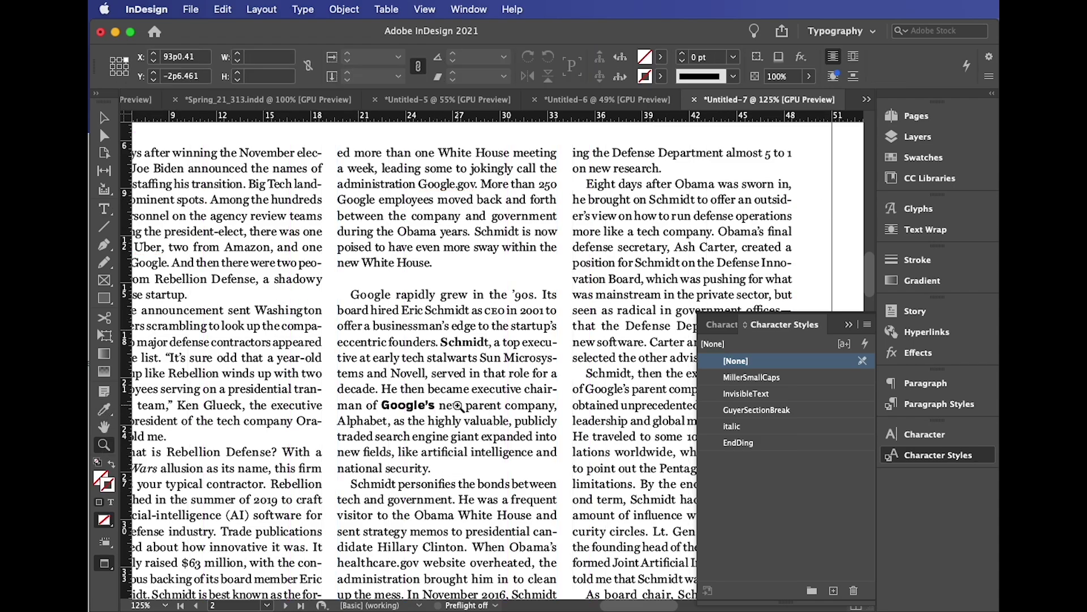
pyautogui.click(517, 362)
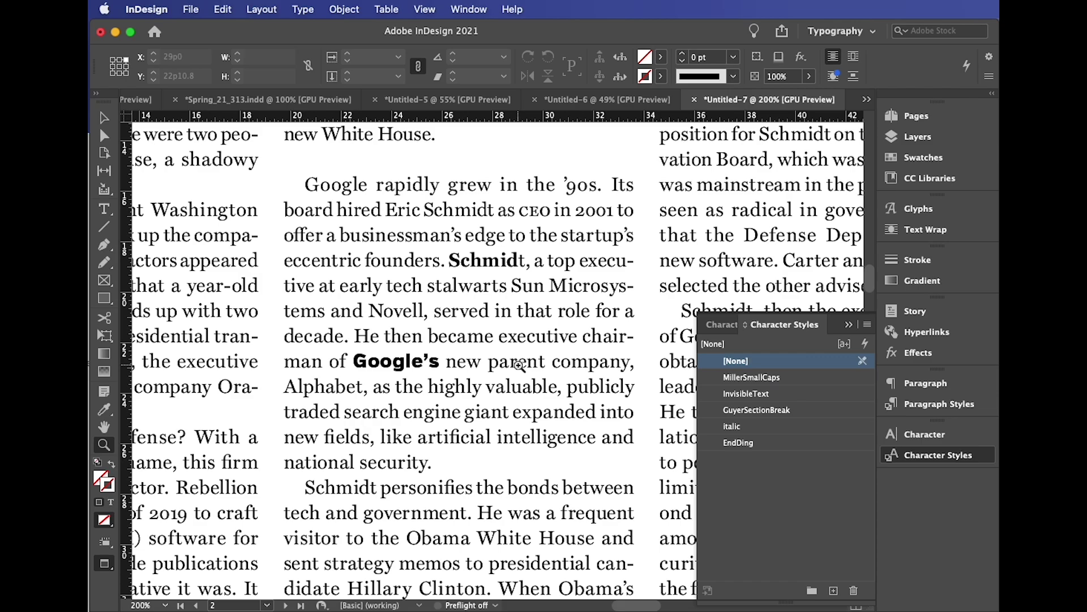
# - Create a character style named Bolds from the Verb Black lettering in "Google's", based on no other style
pyautogui.click(104, 209)
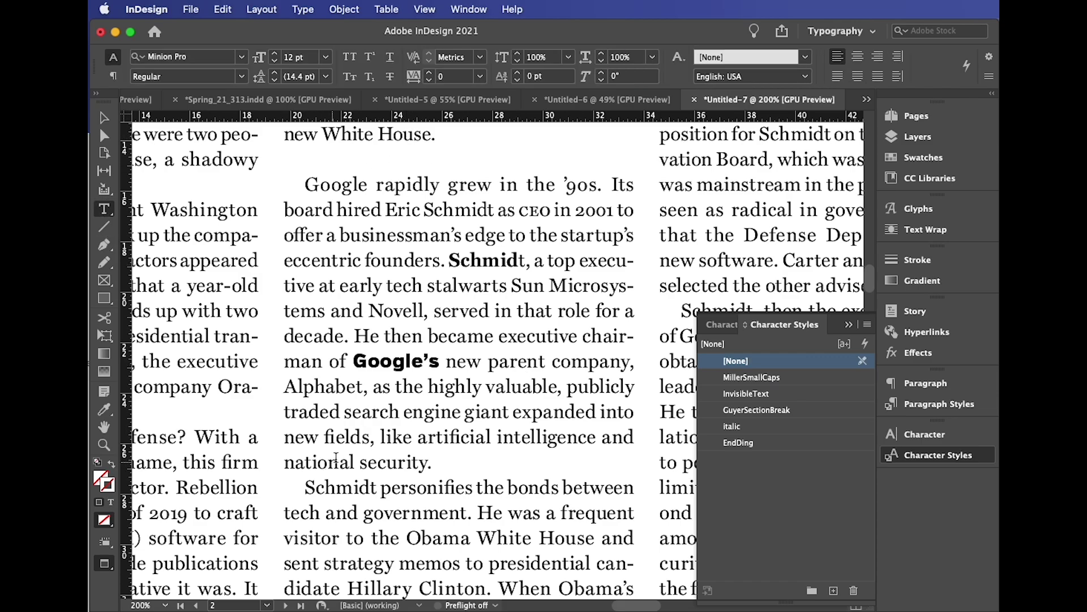
pyautogui.moveTo(369, 360); pyautogui.dragTo(397, 362)
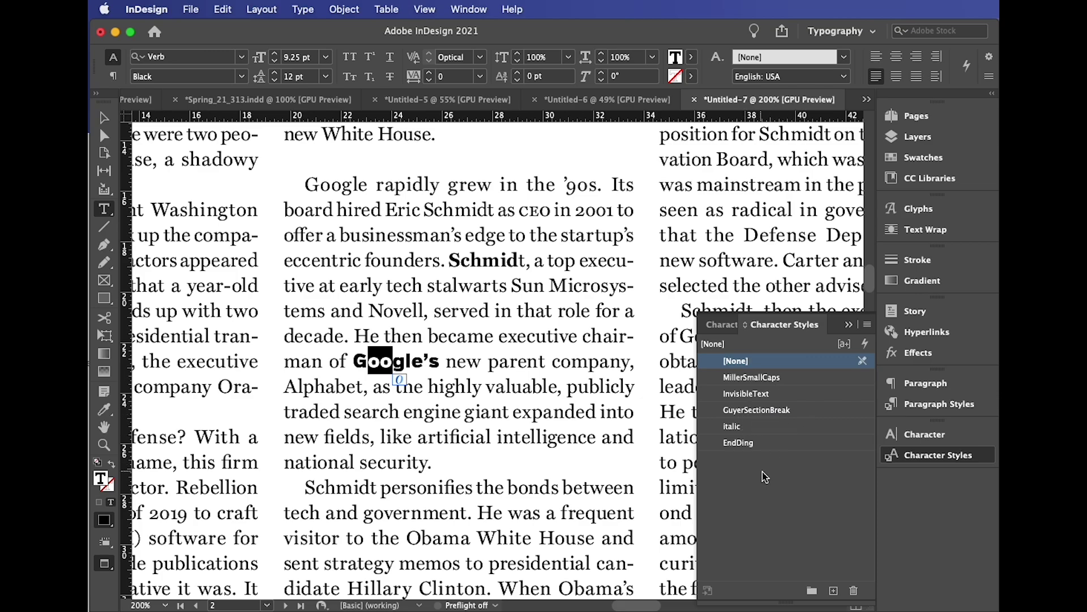
pyautogui.click(868, 325)
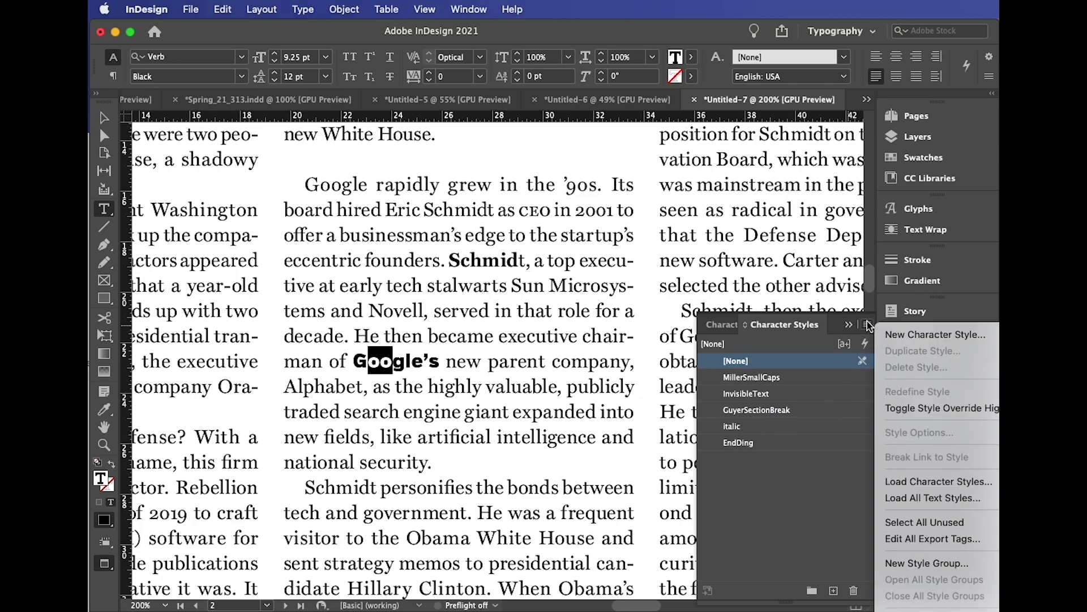
pyautogui.click(920, 336)
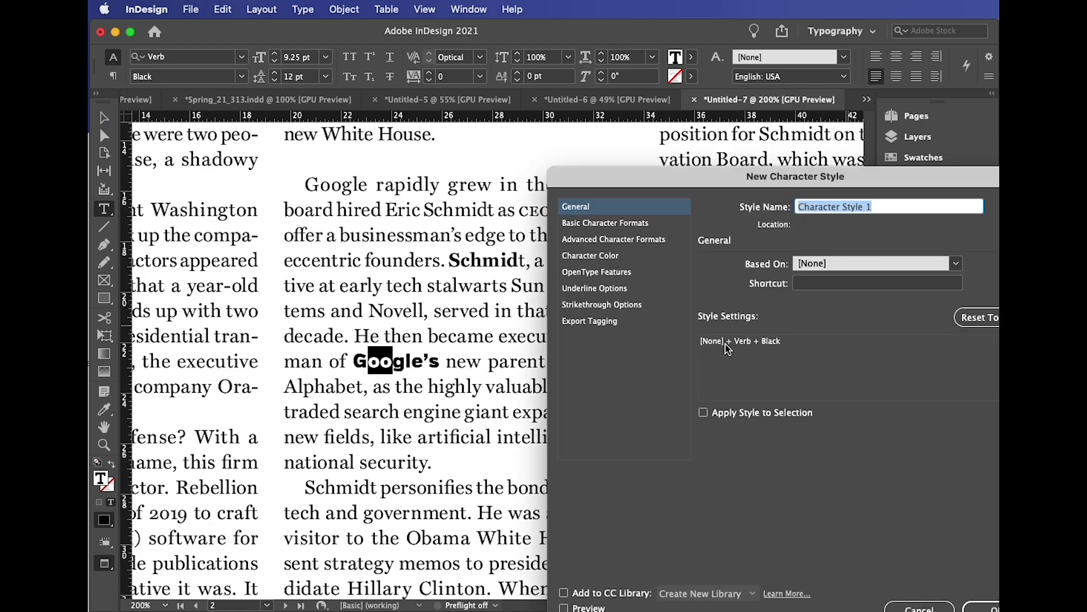
pyautogui.moveTo(730, 176); pyautogui.dragTo(625, 171)
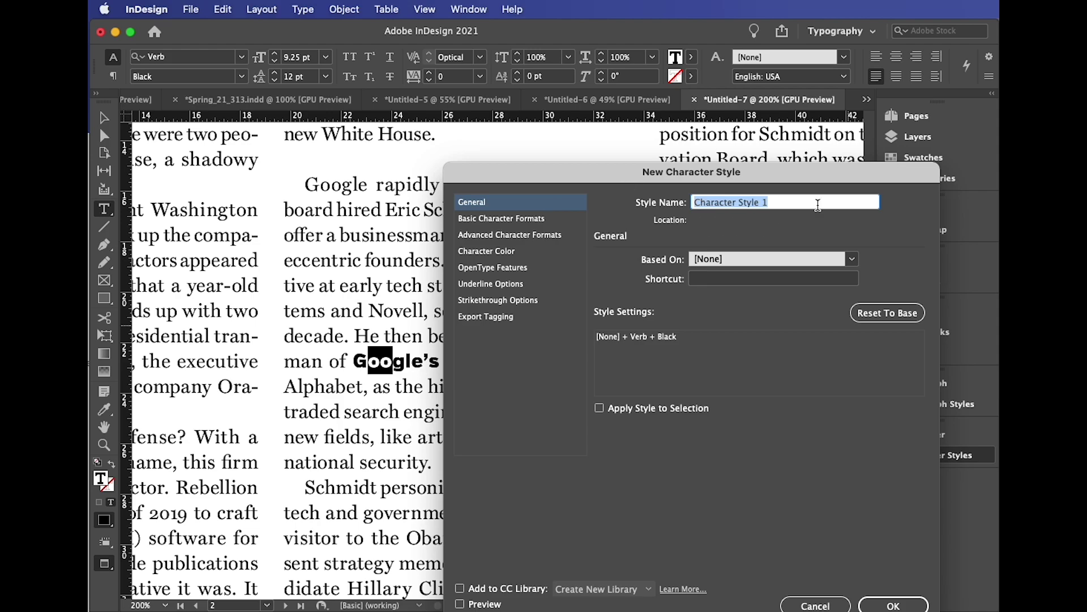
pyautogui.click(794, 206)
pyautogui.press('BackSpace')
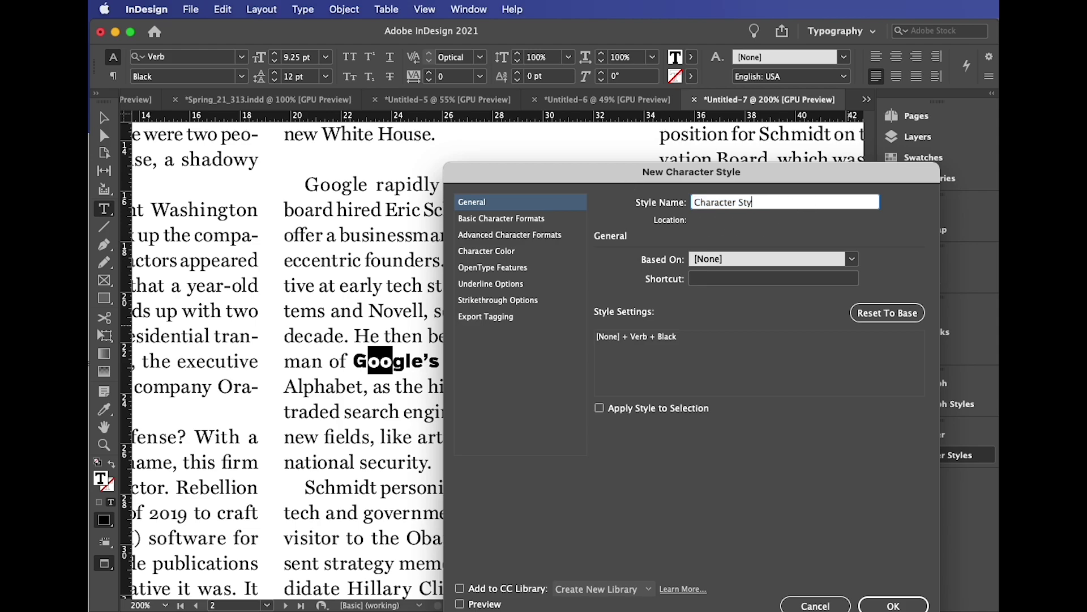
pyautogui.press('BackSpace')
pyautogui.press('BackSpace')
pyautogui.write('Bolds')
pyautogui.moveTo(617, 178); pyautogui.dragTo(520, 125)
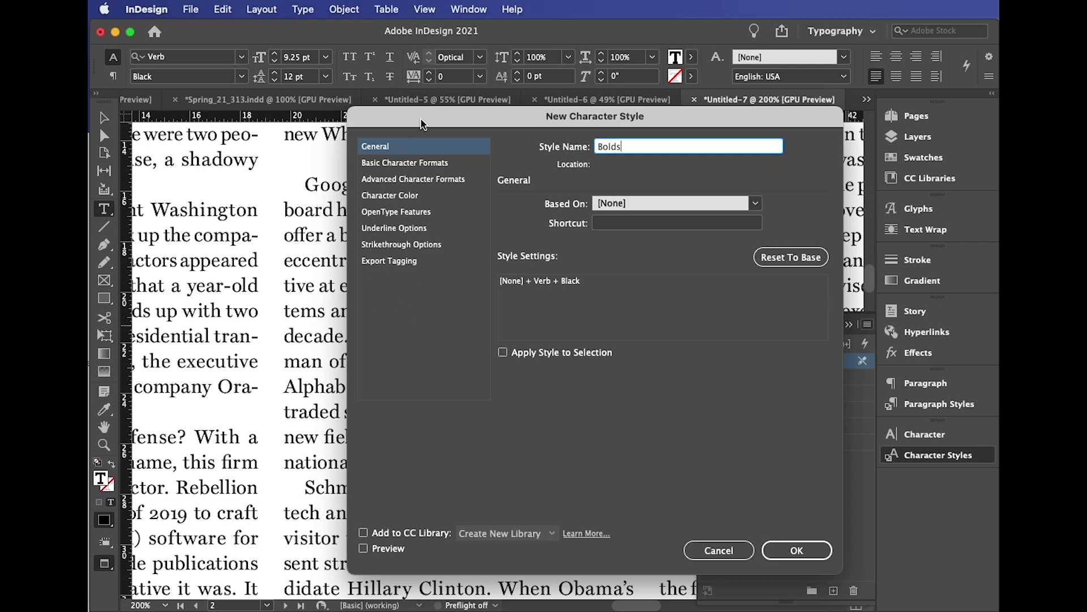
pyautogui.moveTo(420, 119); pyautogui.dragTo(389, 114)
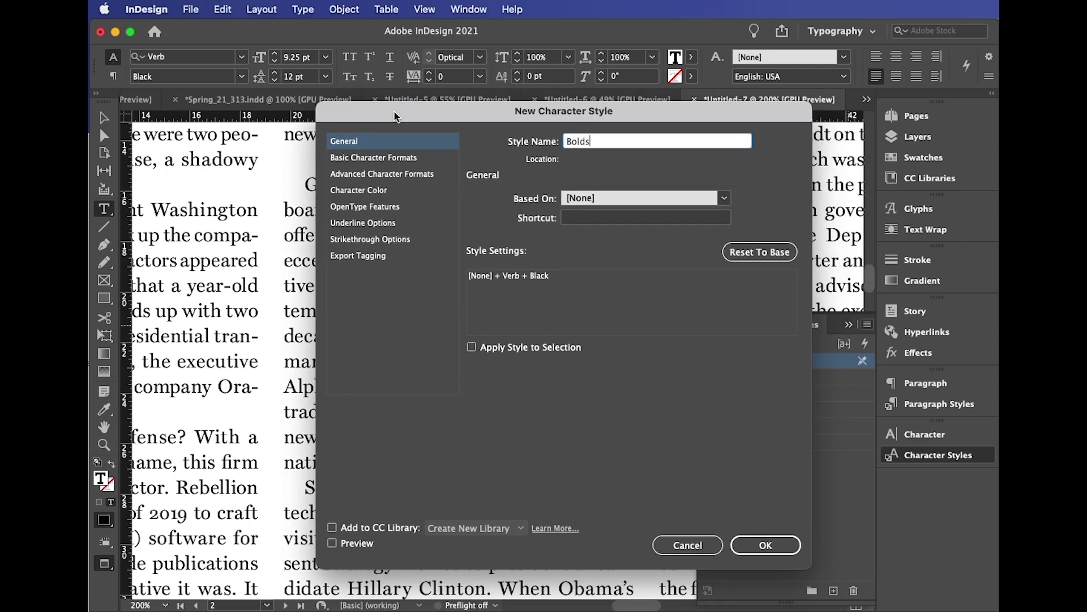
pyautogui.click(762, 549)
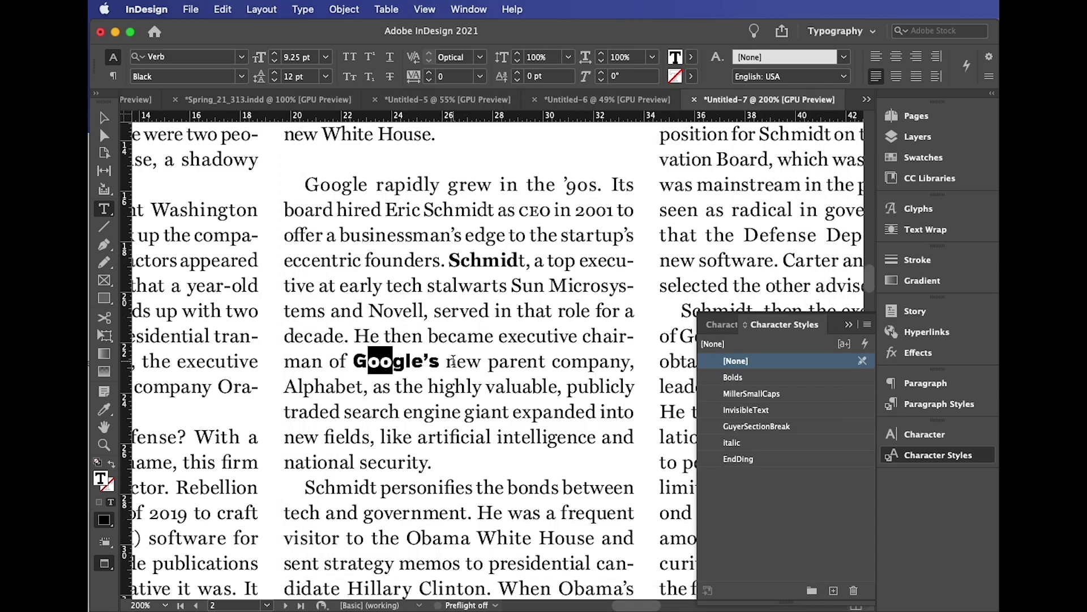
# - Create a paragraph style named BoldBody from the Verb Black letters in "Google's", based on [No Paragraph Style]
pyautogui.moveTo(369, 358); pyautogui.dragTo(408, 357)
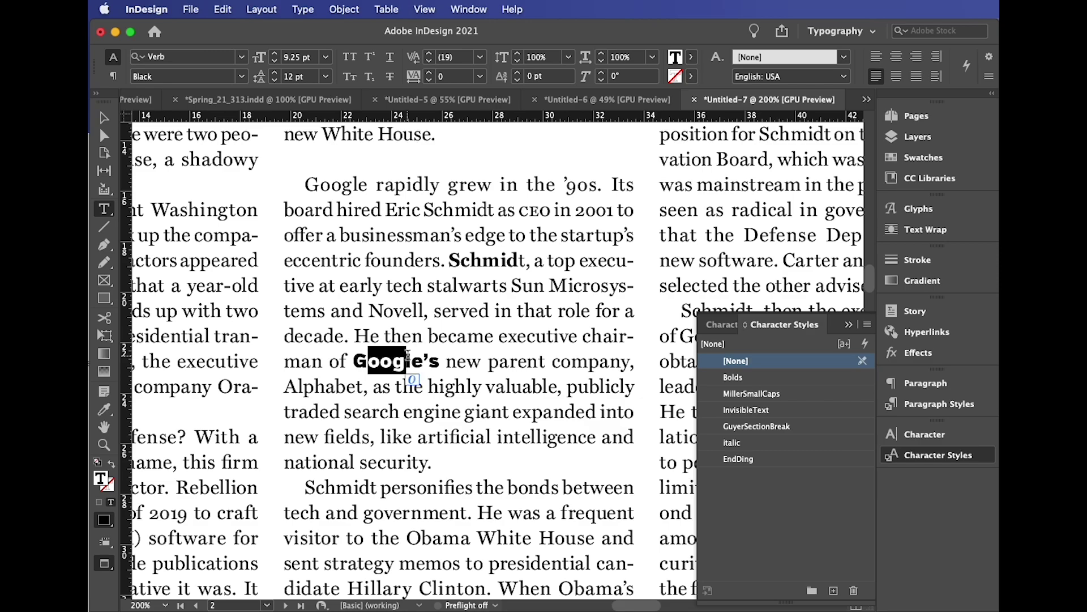
pyautogui.click(928, 404)
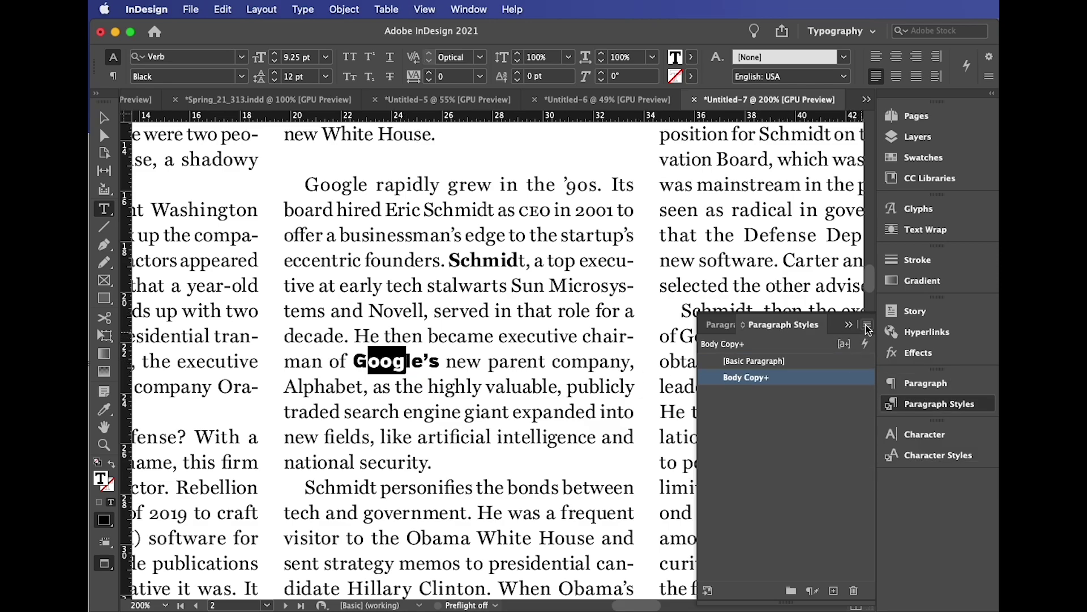
pyautogui.click(868, 326)
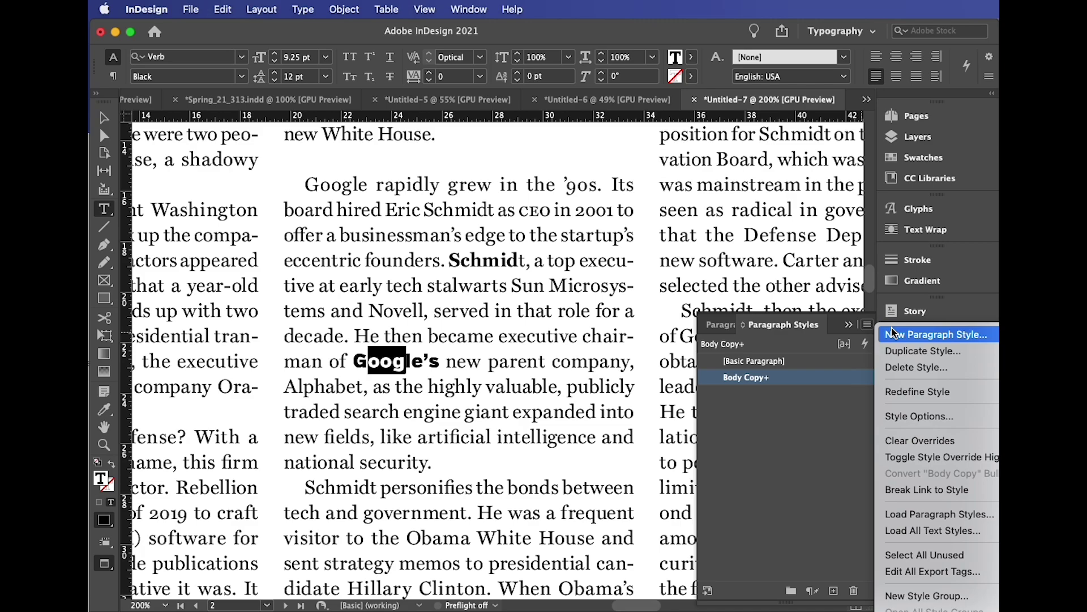
pyautogui.click(893, 333)
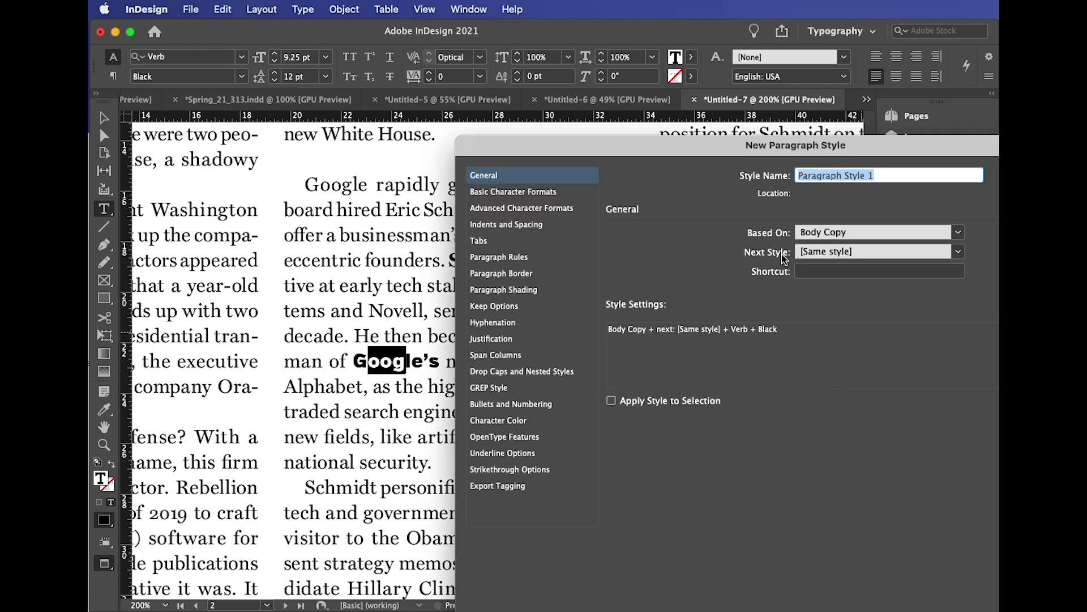
pyautogui.click(958, 232)
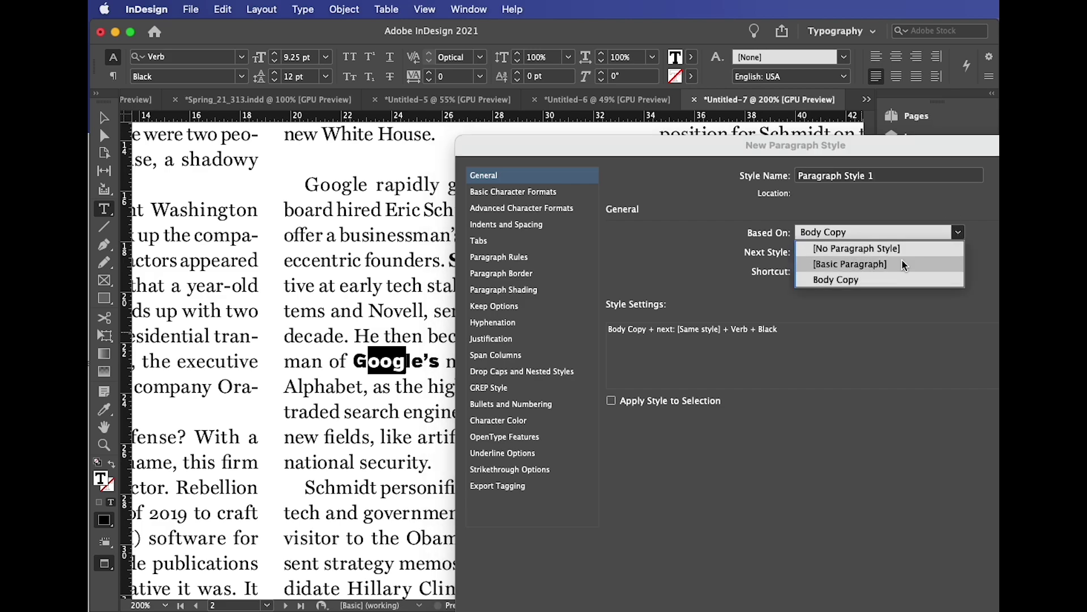
pyautogui.click(867, 248)
pyautogui.click(874, 177)
pyautogui.tripleClick(874, 176)
pyautogui.write('B')
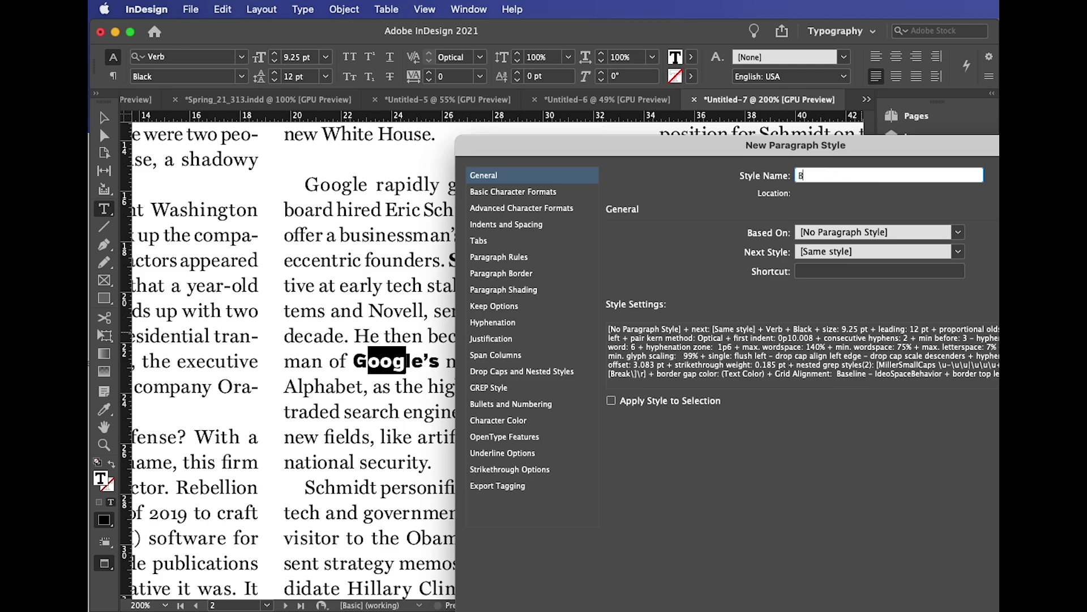
pyautogui.write('oldBody')
pyautogui.moveTo(591, 148); pyautogui.dragTo(412, 50)
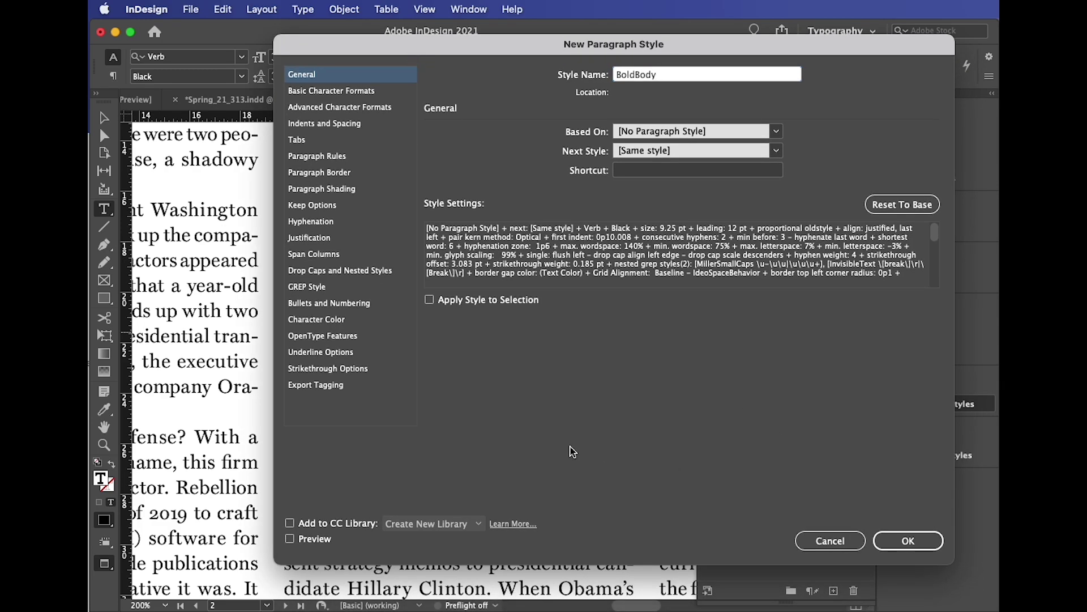
pyautogui.click(905, 542)
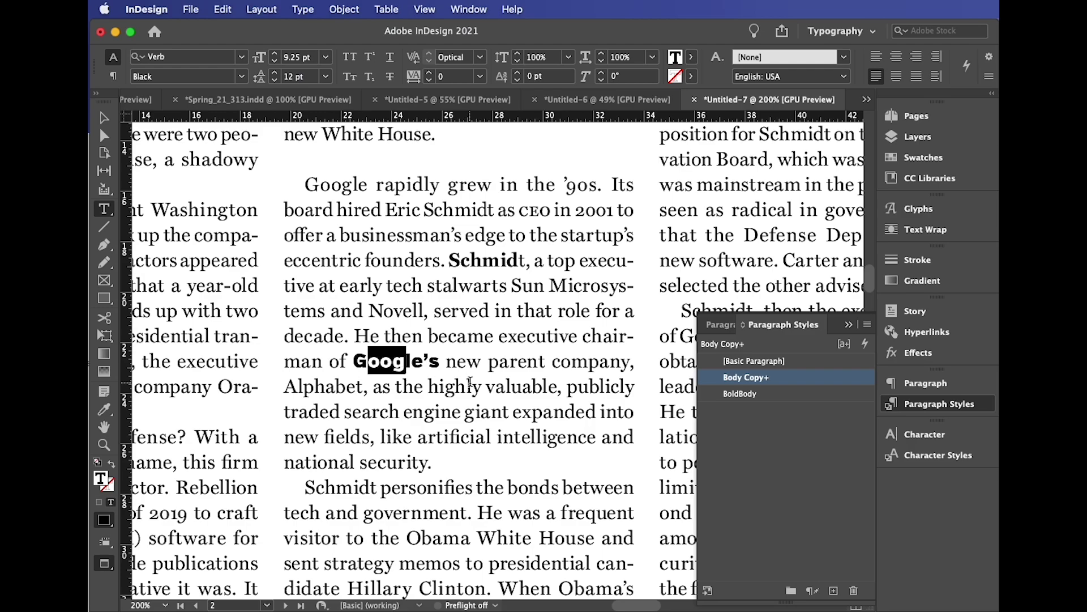
# - Apply the BoldBody paragraph style to the middle column's "Google rapidly grew" paragraph and check its "CEO" lettering
pyautogui.click(419, 369)
pyautogui.click(423, 385)
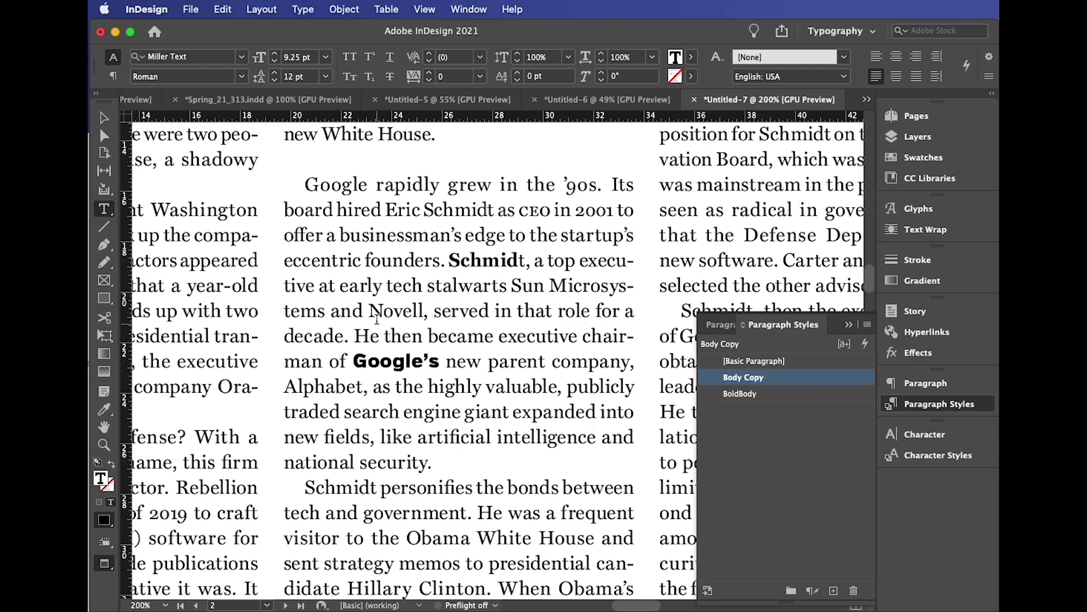
pyautogui.moveTo(383, 300); pyautogui.dragTo(412, 311)
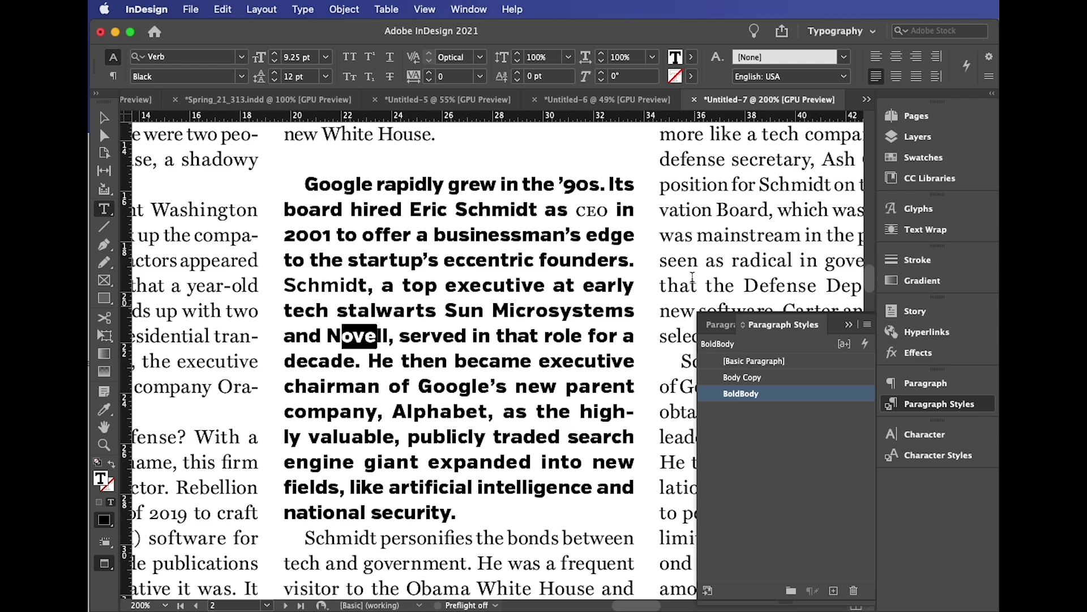
pyautogui.moveTo(576, 208); pyautogui.dragTo(600, 208)
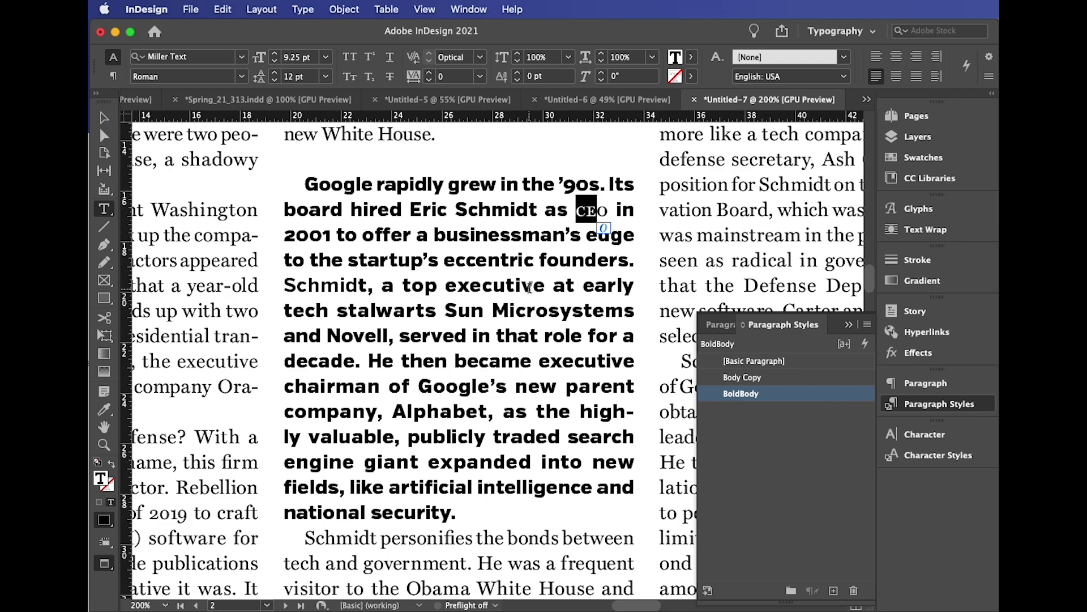
# - Apply the BoldBody paragraph style to the whole first-column paragraph beginning "The announcement sent Washington"
pyautogui.hscroll(-5, 529, 288)
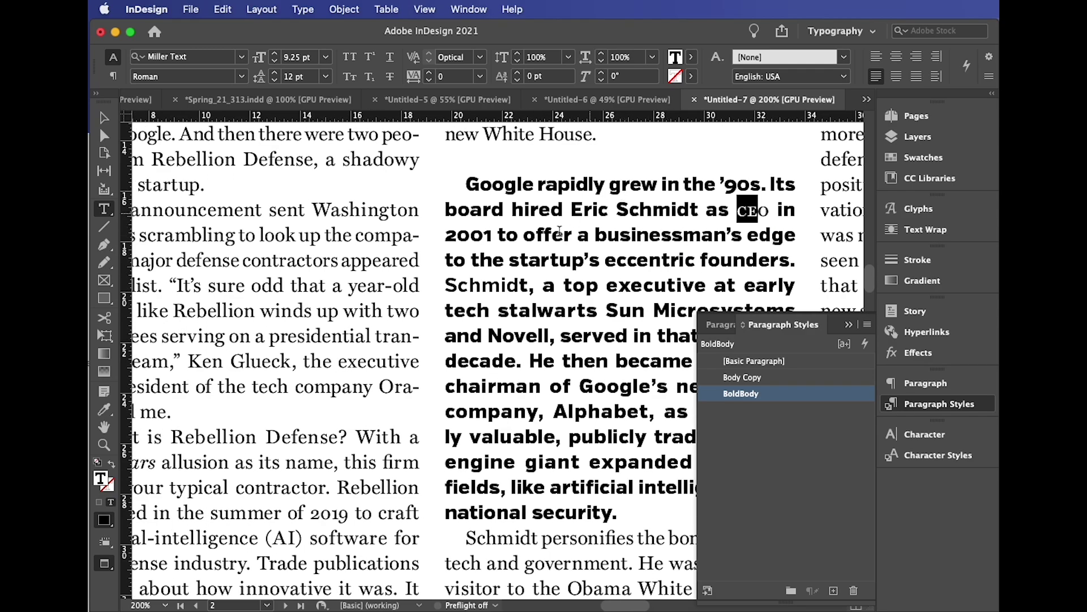
pyautogui.hscroll(-5, 536, 355)
pyautogui.tripleClick(441, 293)
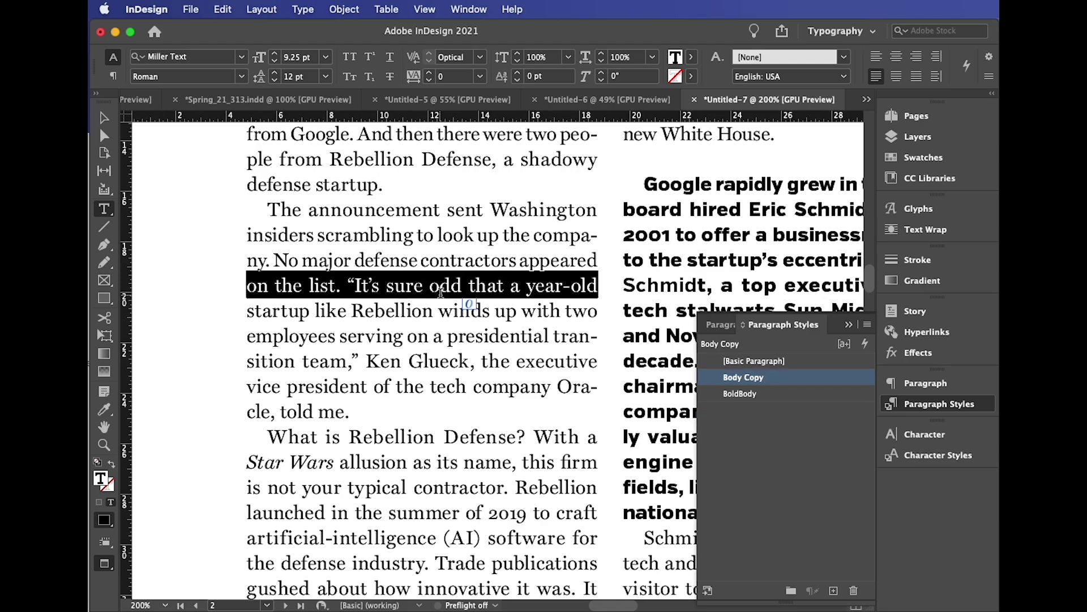
pyautogui.click(441, 293)
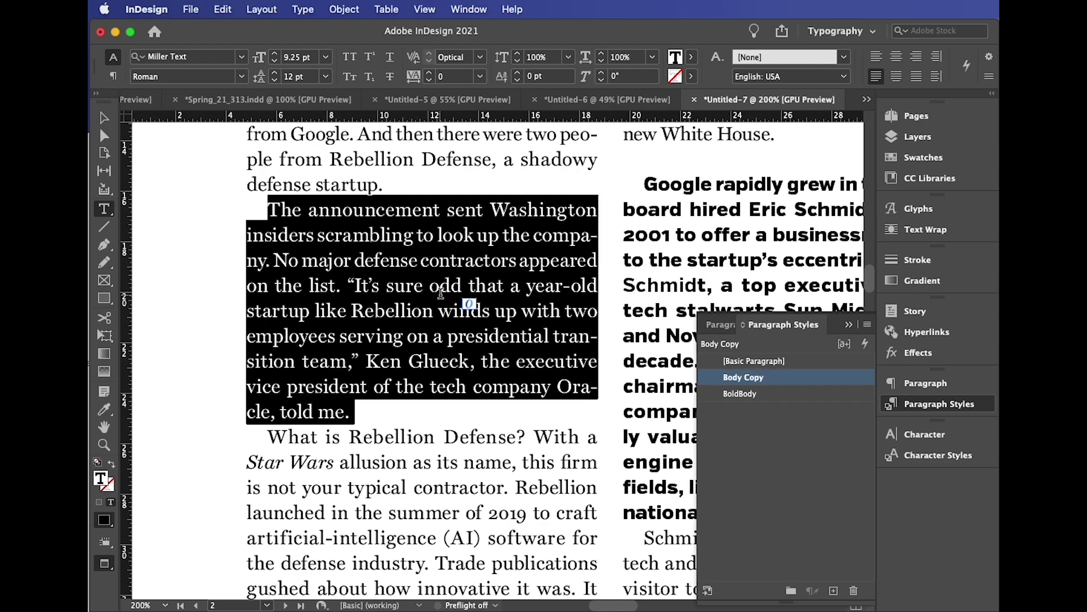
pyautogui.click(736, 395)
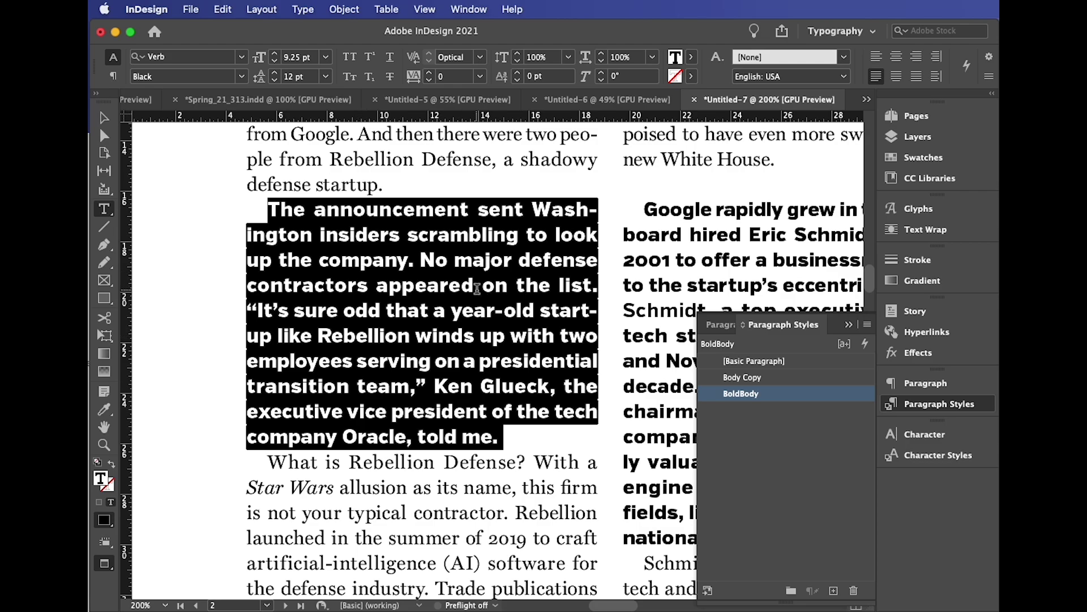
# - Return the whole "Google rapidly grew" paragraph in the middle column to the Body Copy paragraph style
pyautogui.hscroll(15, 477, 289)
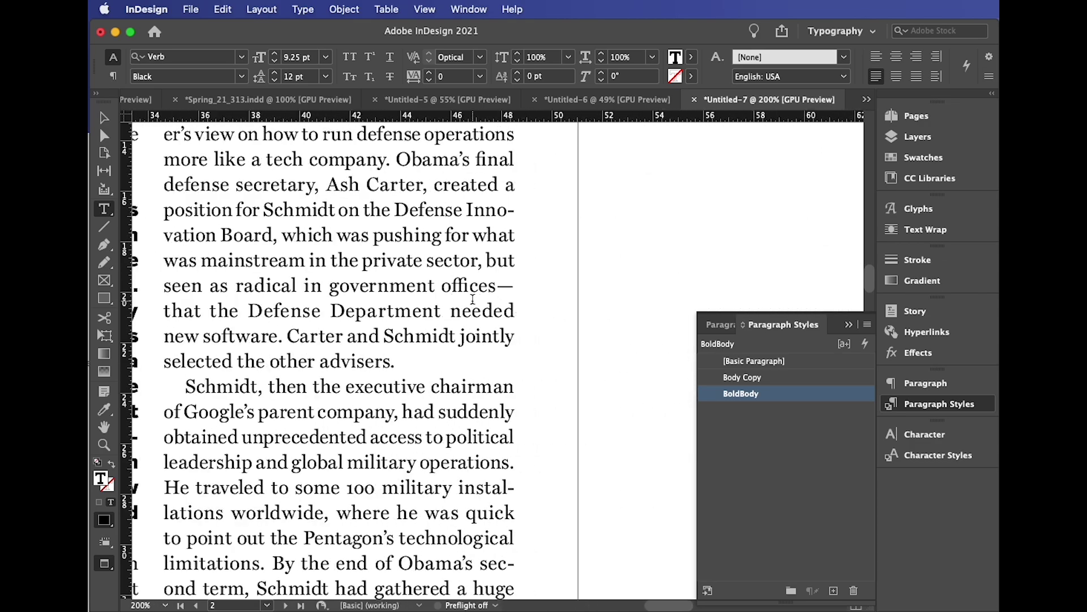
pyautogui.hscroll(-6, 469, 318)
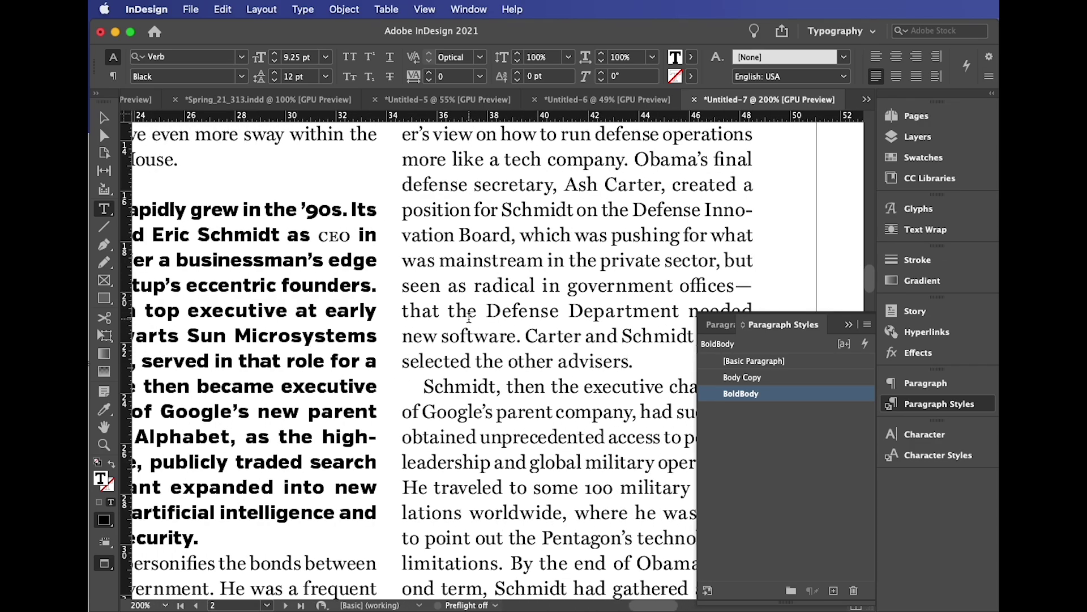
pyautogui.tripleClick(234, 344)
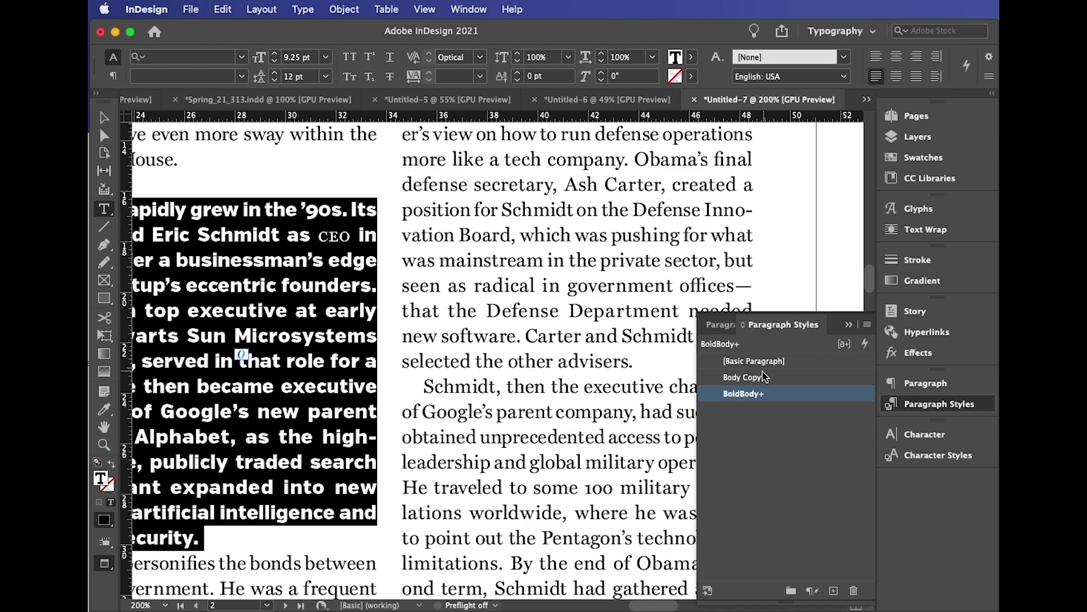
pyautogui.click(761, 378)
pyautogui.hscroll(-5, 424, 369)
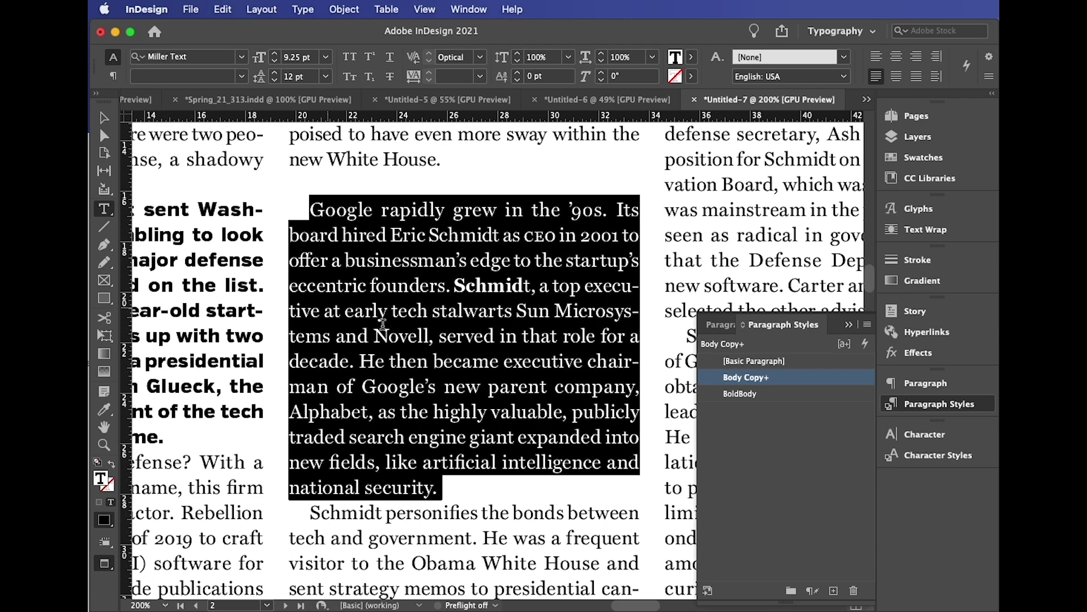
pyautogui.click(443, 338)
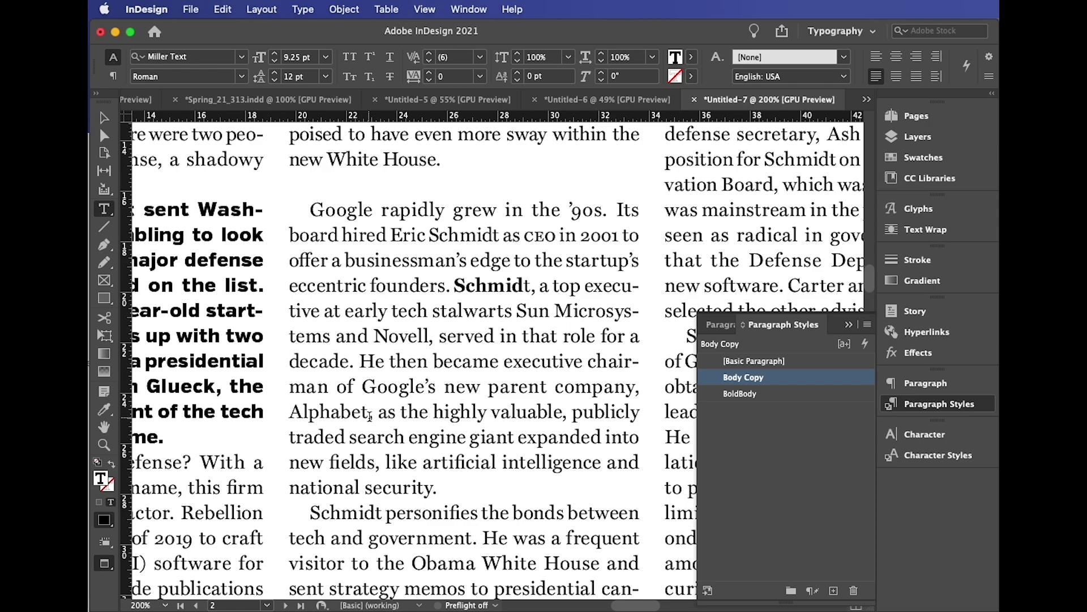
# - Clear the style overrides in the "Google rapidly grew" paragraph on the passage that includes the bolded "Schmid"
pyautogui.moveTo(403, 235); pyautogui.dragTo(485, 338)
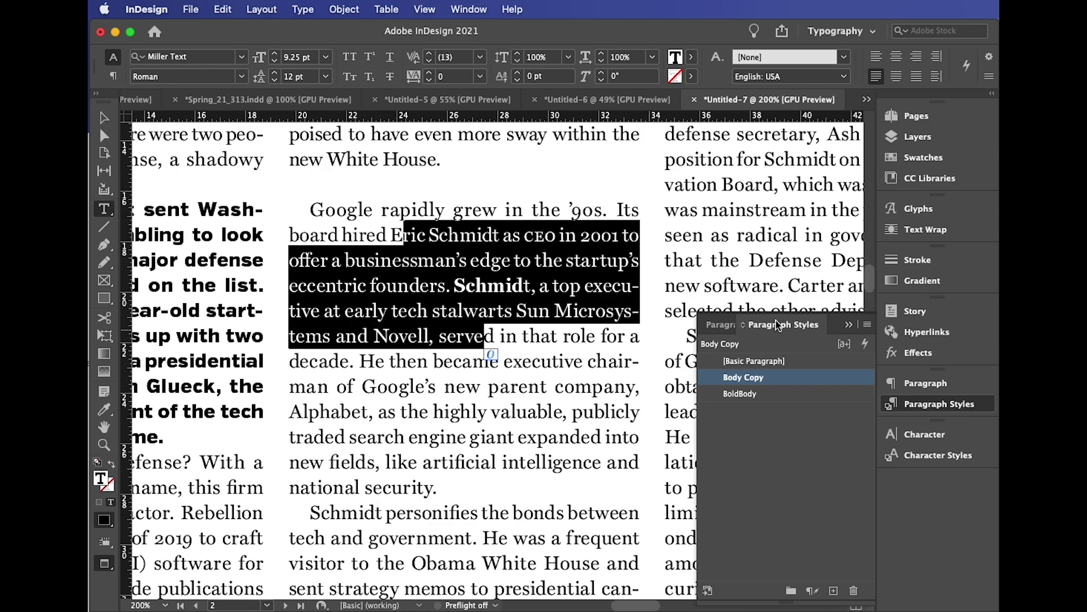
pyautogui.click(868, 325)
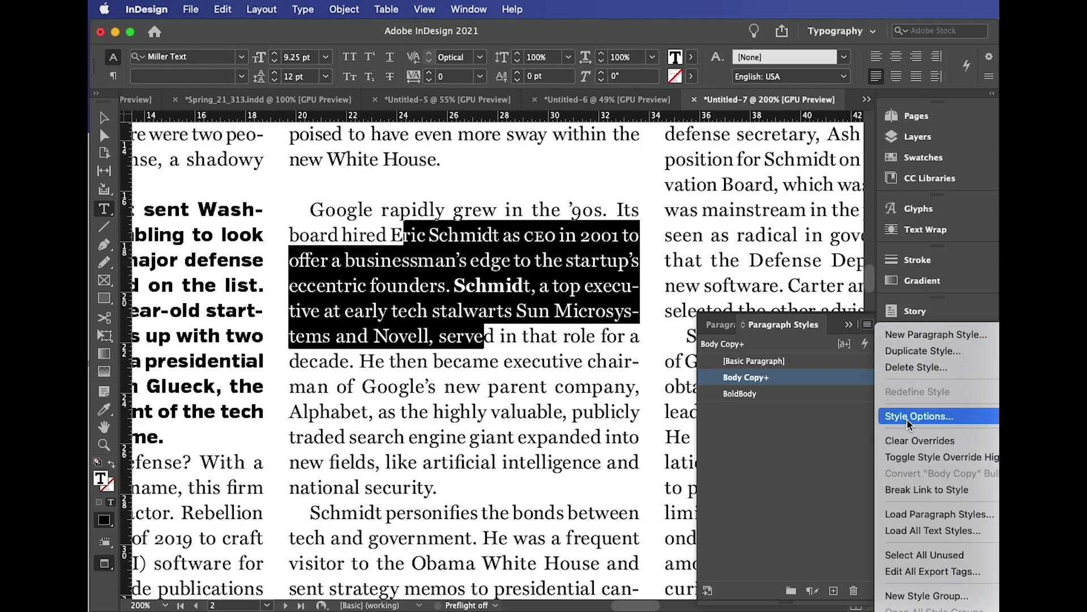
pyautogui.click(920, 441)
pyautogui.click(445, 407)
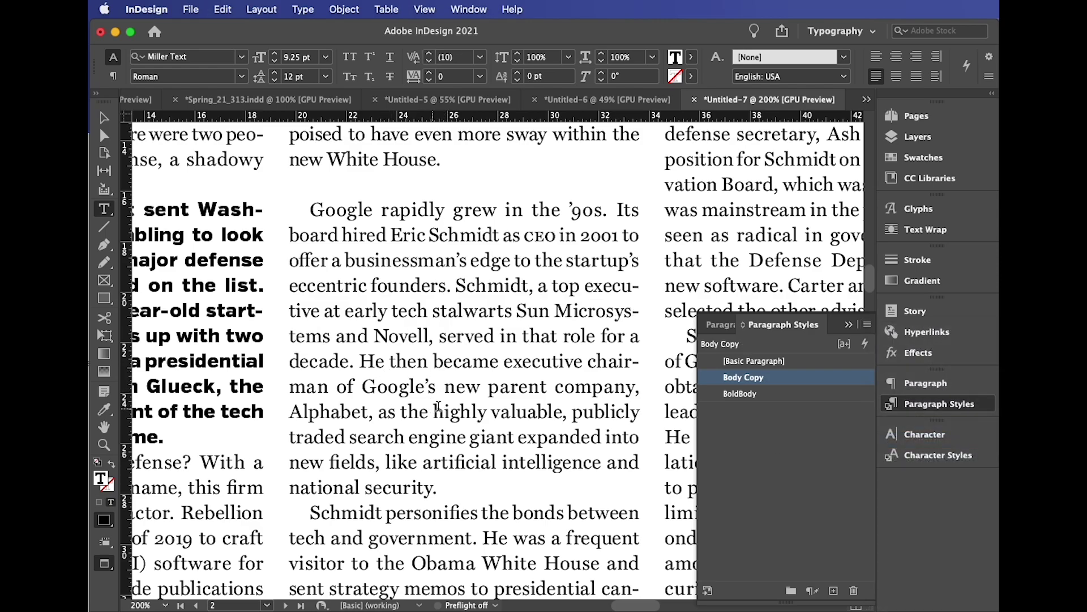
# - Apply the Bolds character style to "Eric Schmidt" in the middle column's "Google rapidly grew" paragraph
pyautogui.click(908, 453)
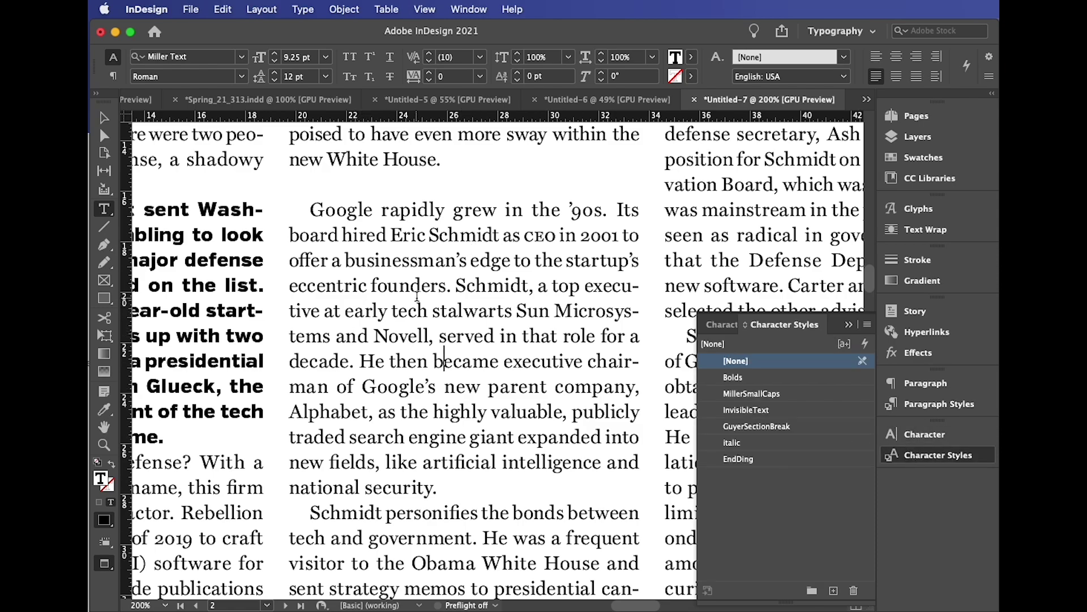
pyautogui.moveTo(391, 235); pyautogui.dragTo(496, 232)
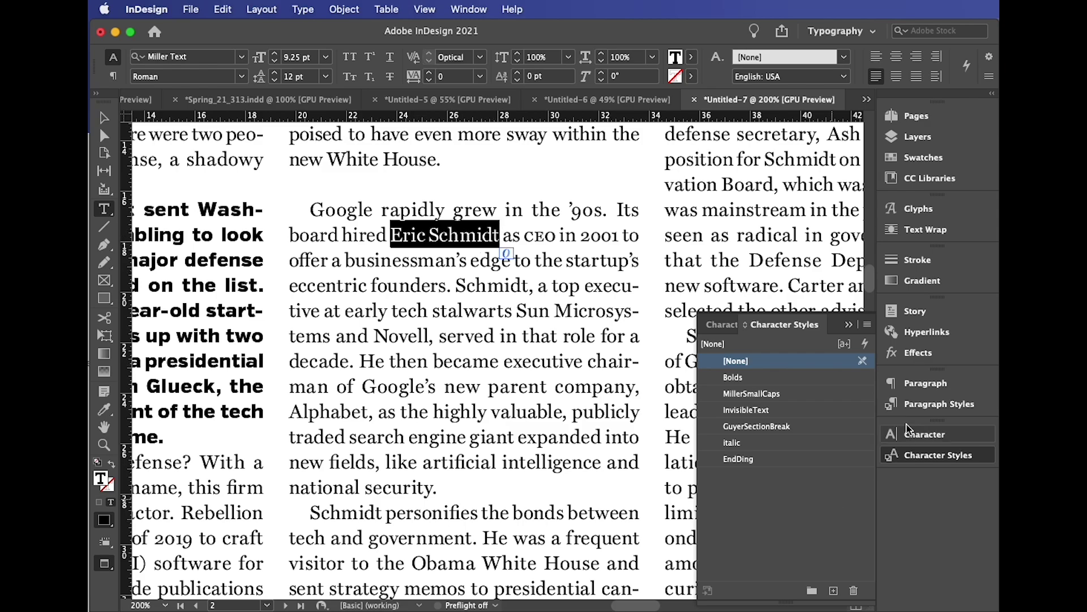
pyautogui.click(734, 377)
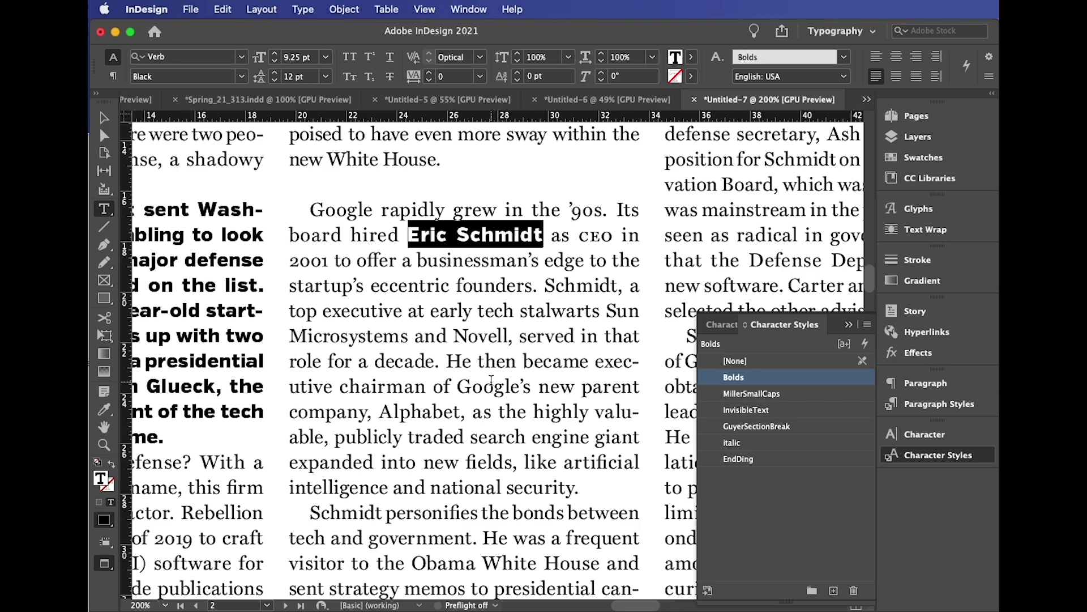
# - Apply the Bolds character style to "Google's" in the middle column's "Google rapidly grew" paragraph
pyautogui.click(433, 415)
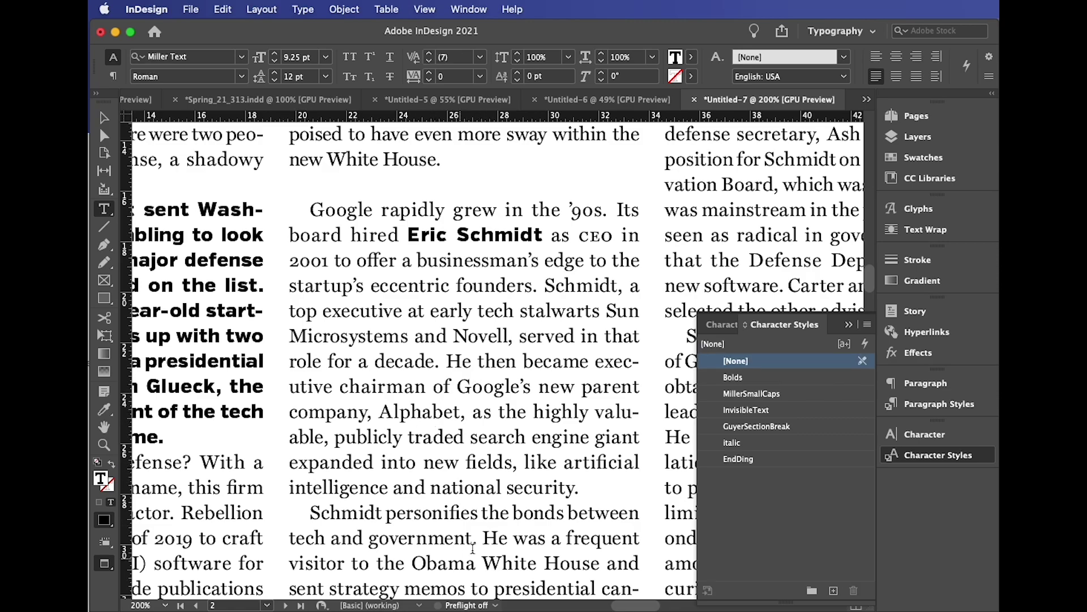
pyautogui.moveTo(455, 386); pyautogui.dragTo(531, 387)
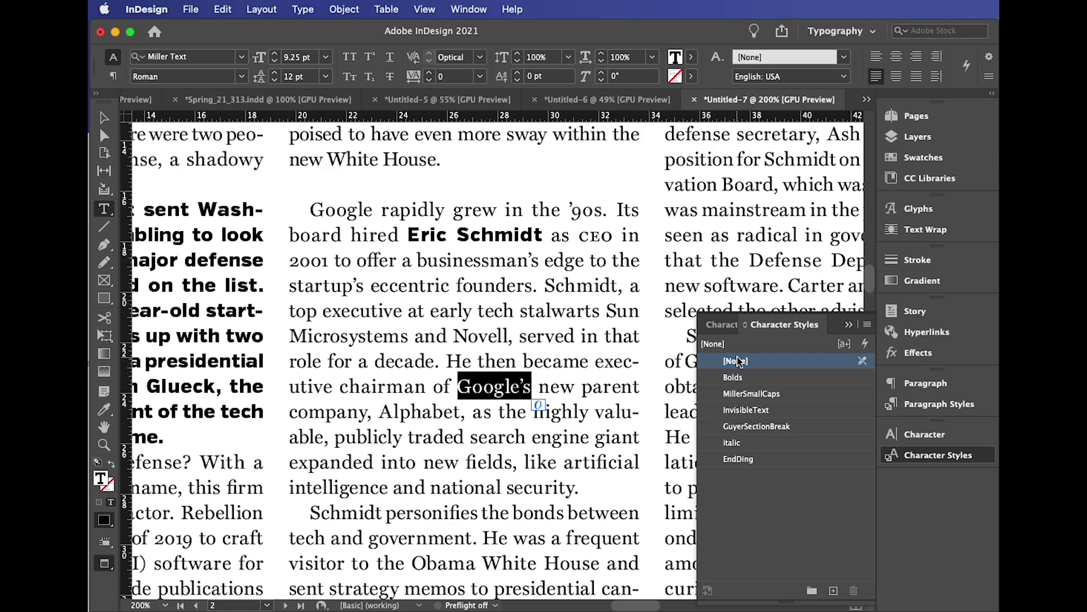
pyautogui.click(736, 377)
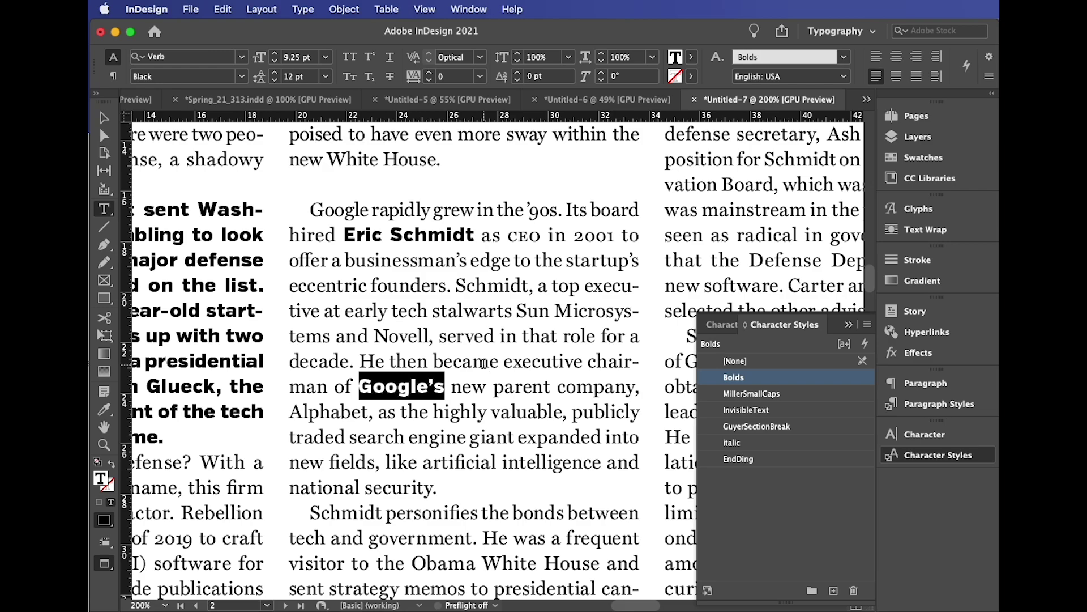
# - Set the first-line indent of the opening paragraph beginning "Days after winning" to 0
pyautogui.hscroll(-3, 458, 362)
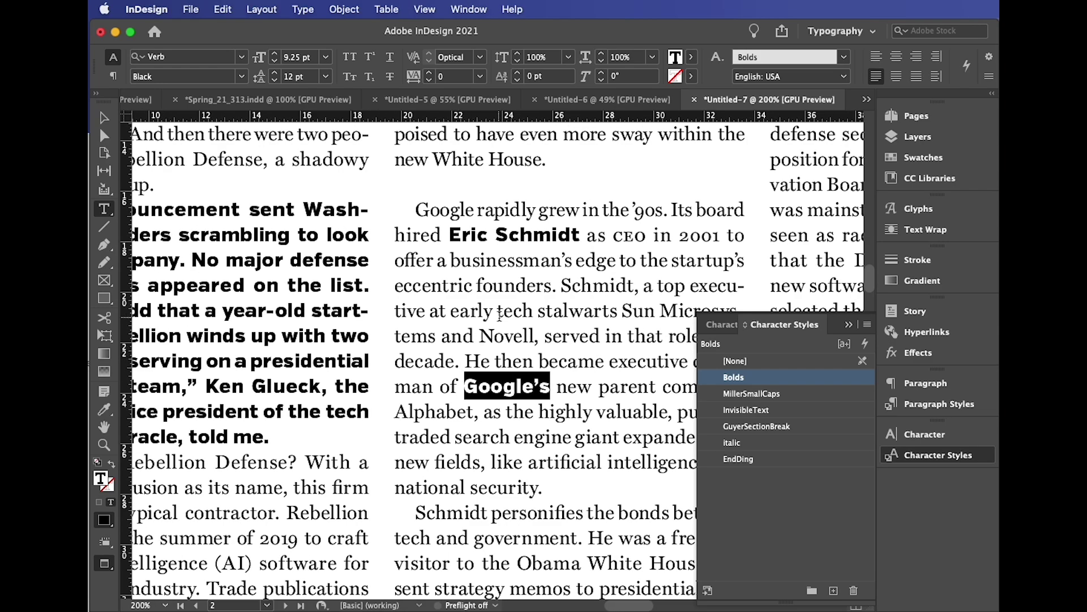
pyautogui.scroll(12, 498, 339)
pyautogui.hscroll(-8, 500, 344)
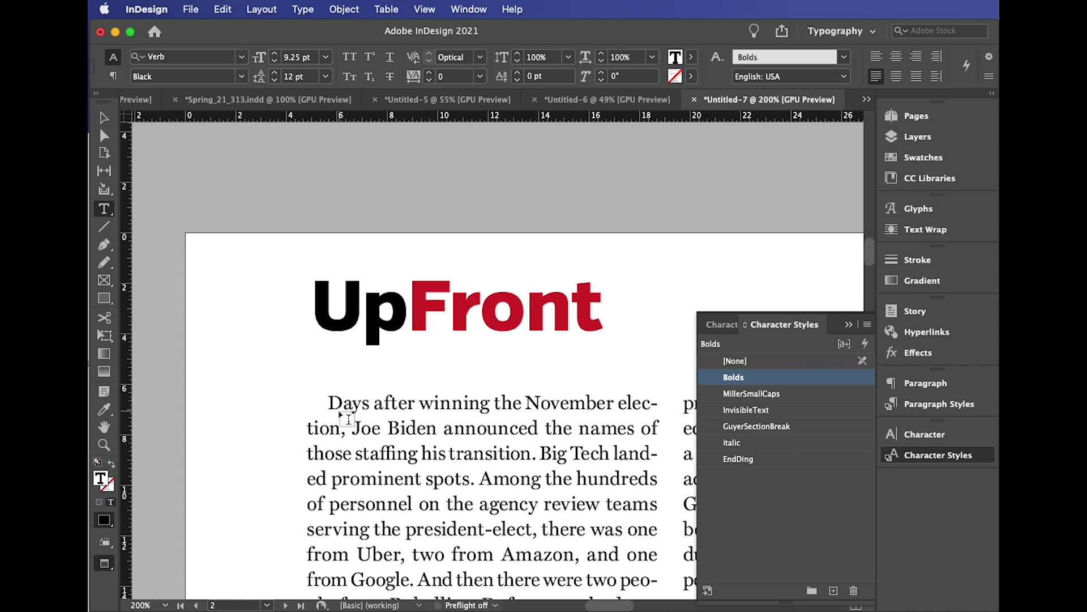
pyautogui.scroll(-4, 348, 418)
pyautogui.hscroll(3, 348, 418)
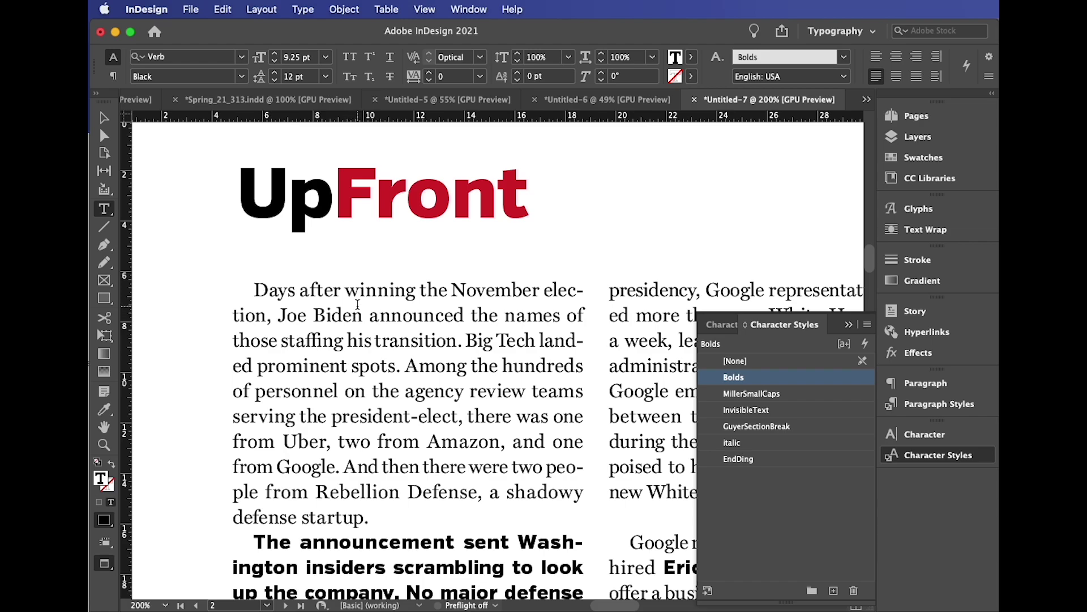
pyautogui.moveTo(342, 289); pyautogui.dragTo(370, 315)
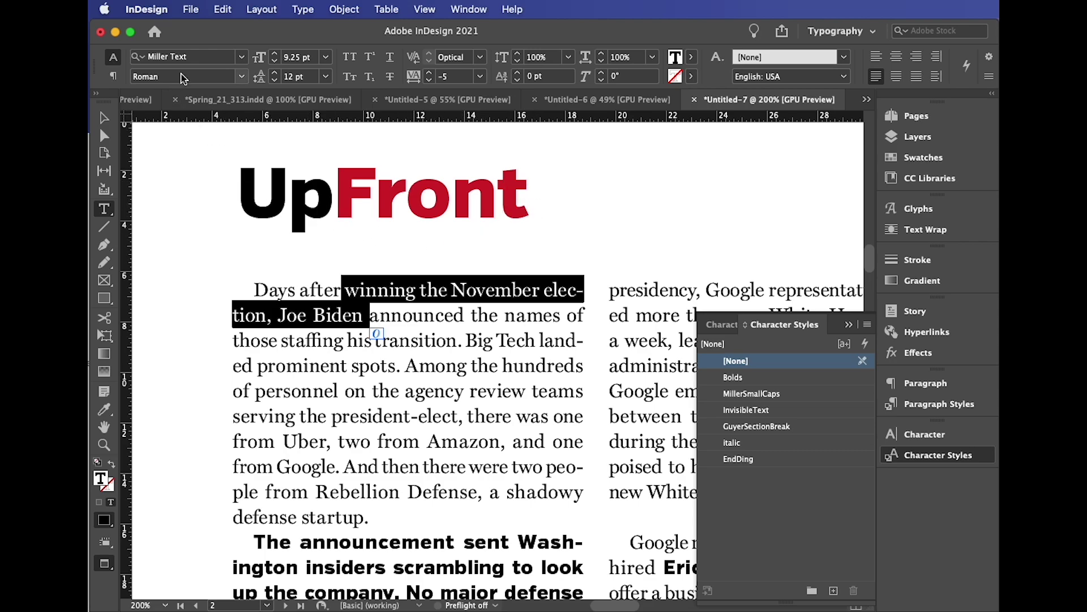
pyautogui.click(113, 76)
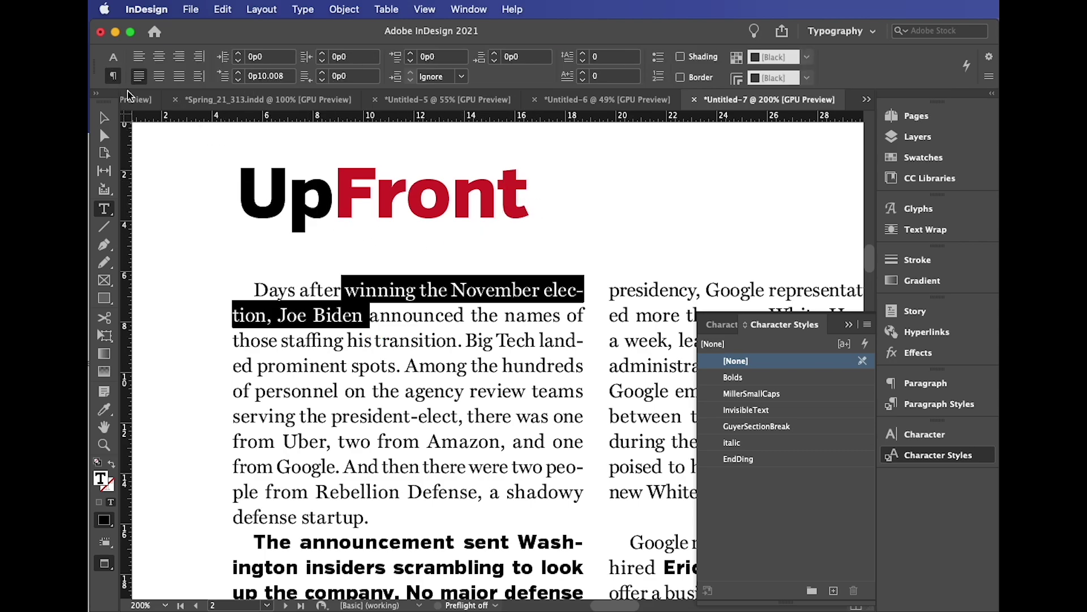
pyautogui.click(271, 76)
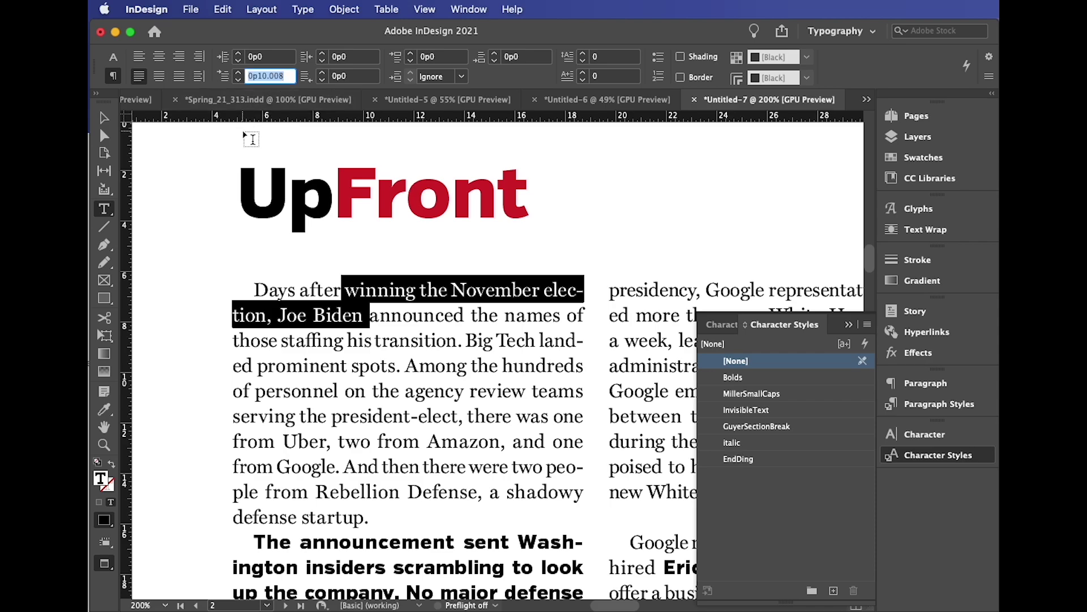
pyautogui.write('0')
pyautogui.press('Return')
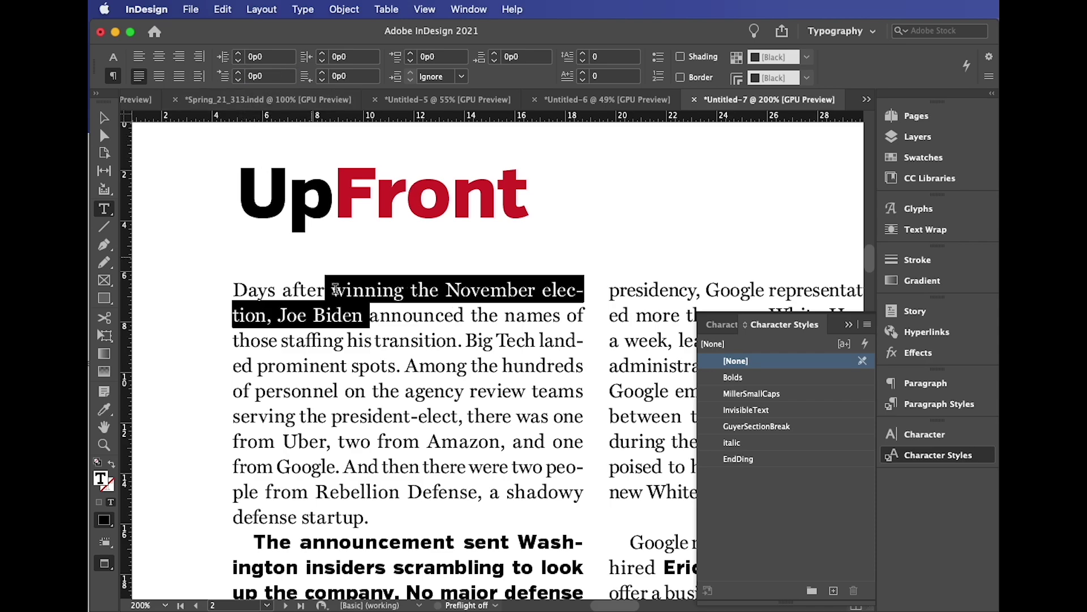
# - Create a paragraph style named BodyNoIndent from the opening paragraph, based on Body Copy, and apply it to the selection
pyautogui.click(909, 403)
pyautogui.click(867, 325)
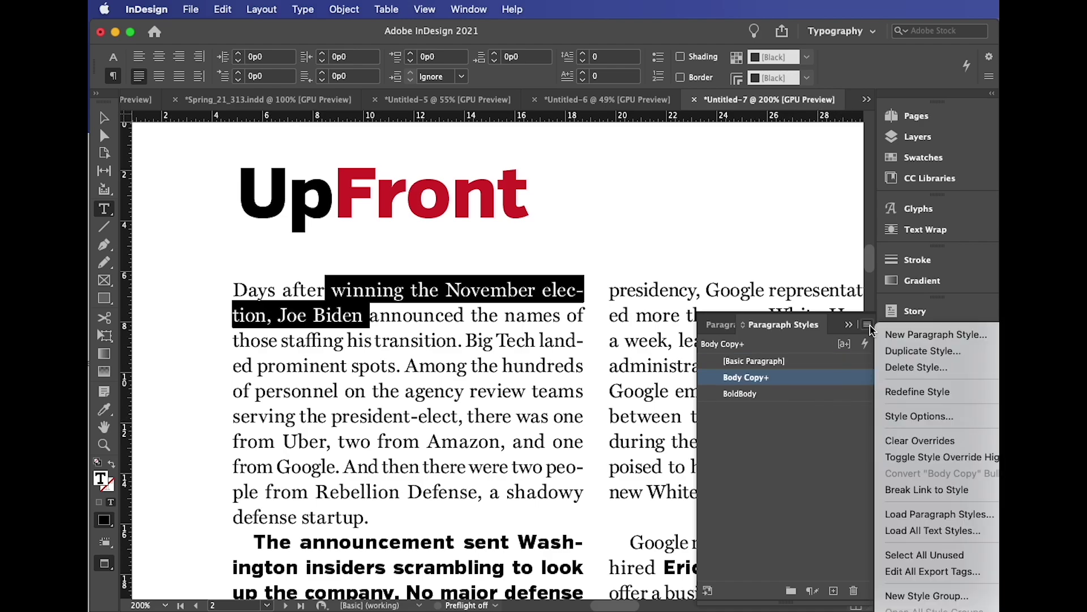
pyautogui.click(940, 334)
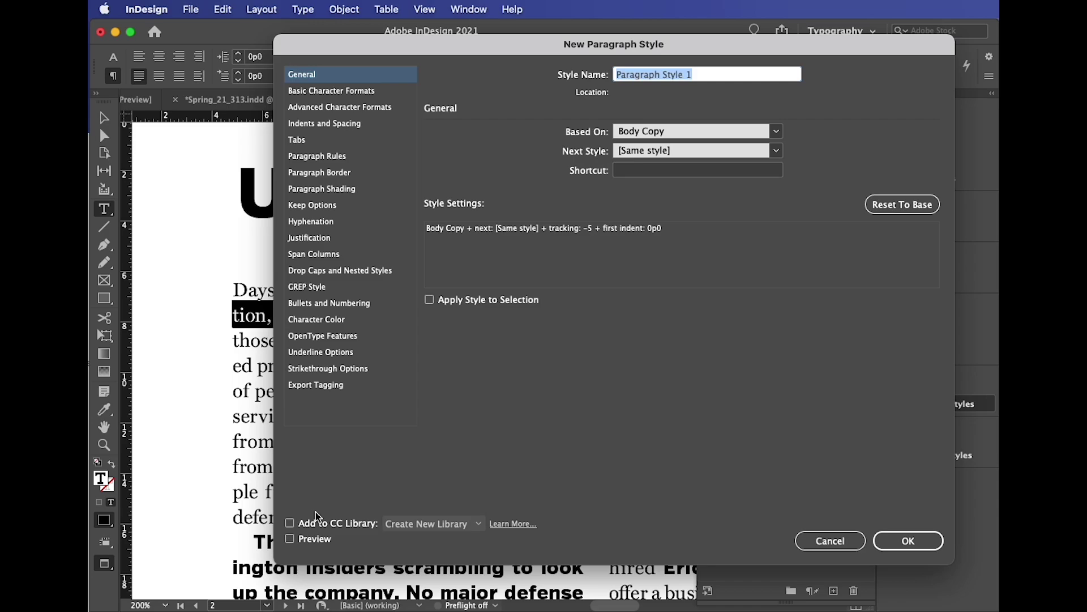
pyautogui.click(473, 301)
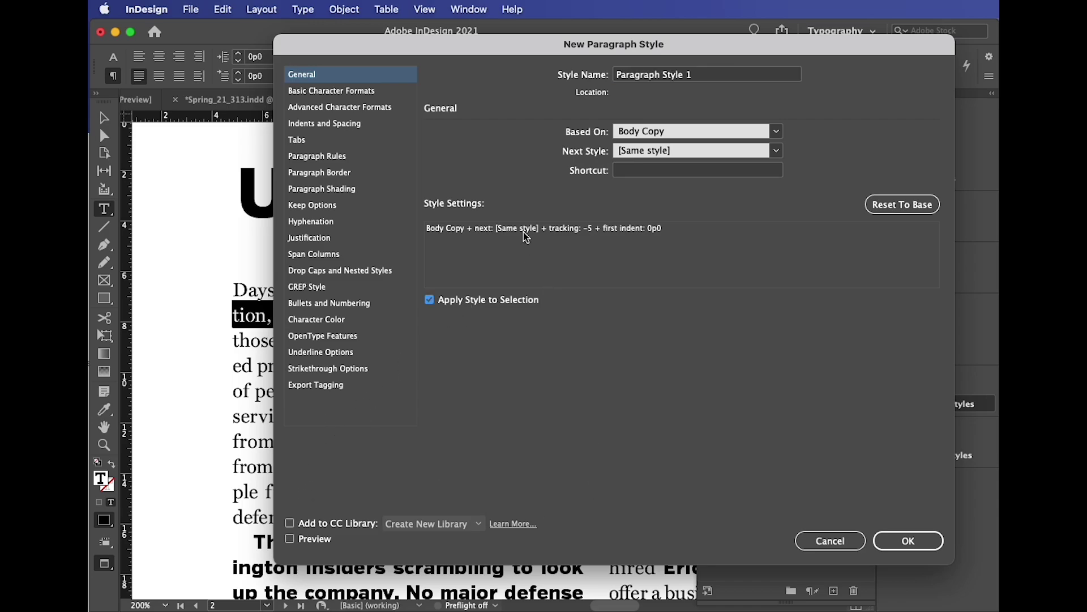
pyautogui.moveTo(456, 39); pyautogui.dragTo(455, 59)
pyautogui.press('Tab')
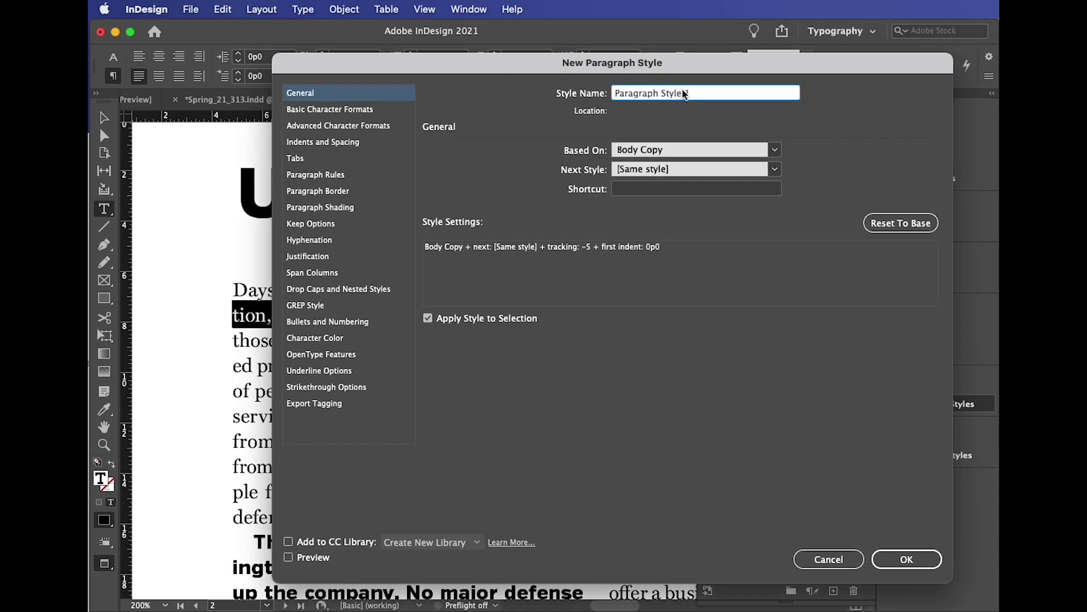
pyautogui.write('BodyNoIndent')
pyautogui.click(909, 560)
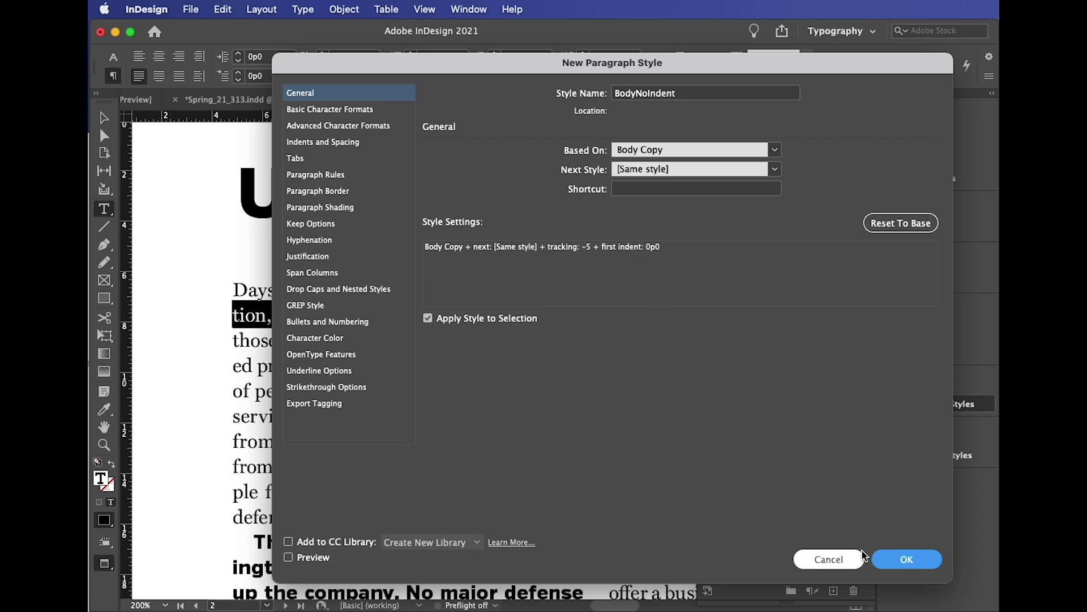
pyautogui.click(900, 561)
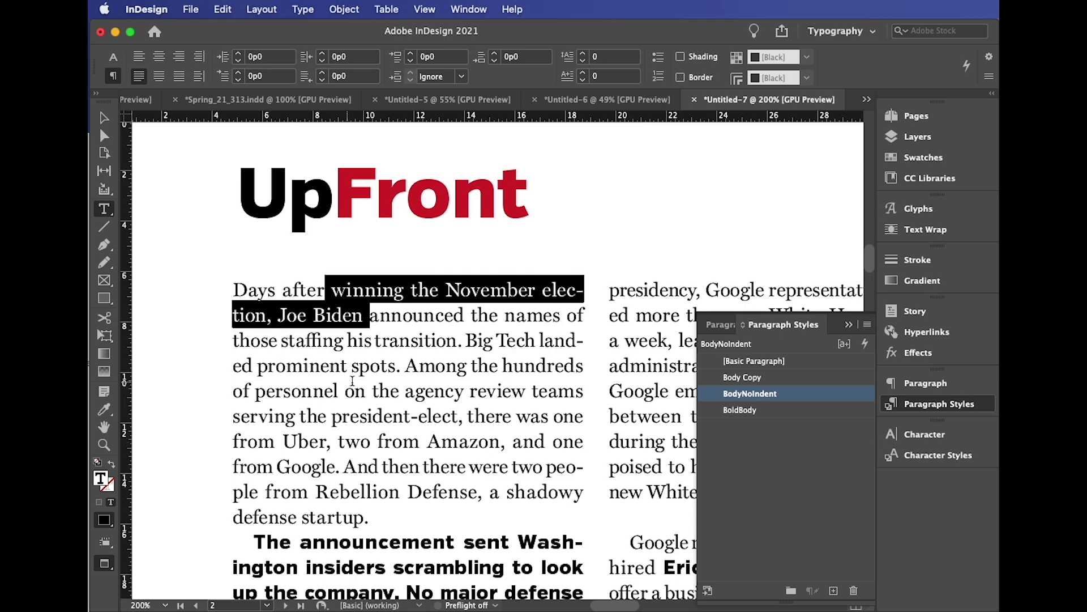
pyautogui.click(352, 380)
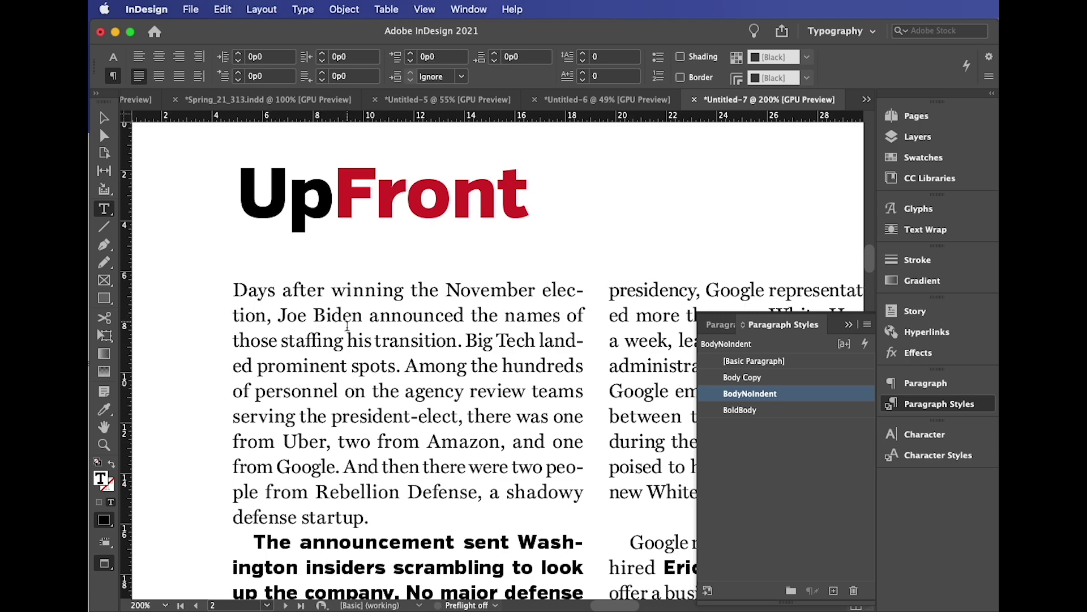
# - Start a new paragraph style based on BodyNoIndent with a nested line style applying Bolds for 1 line, and preview it
pyautogui.moveTo(323, 315); pyautogui.dragTo(330, 327)
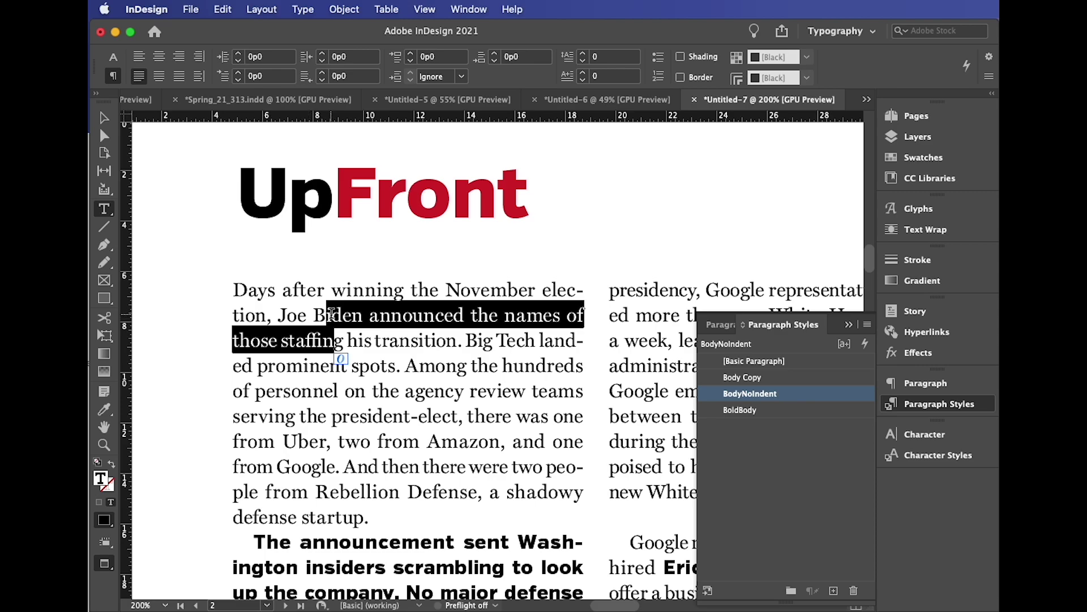
pyautogui.click(867, 324)
pyautogui.click(890, 337)
pyautogui.moveTo(418, 64); pyautogui.dragTo(552, 107)
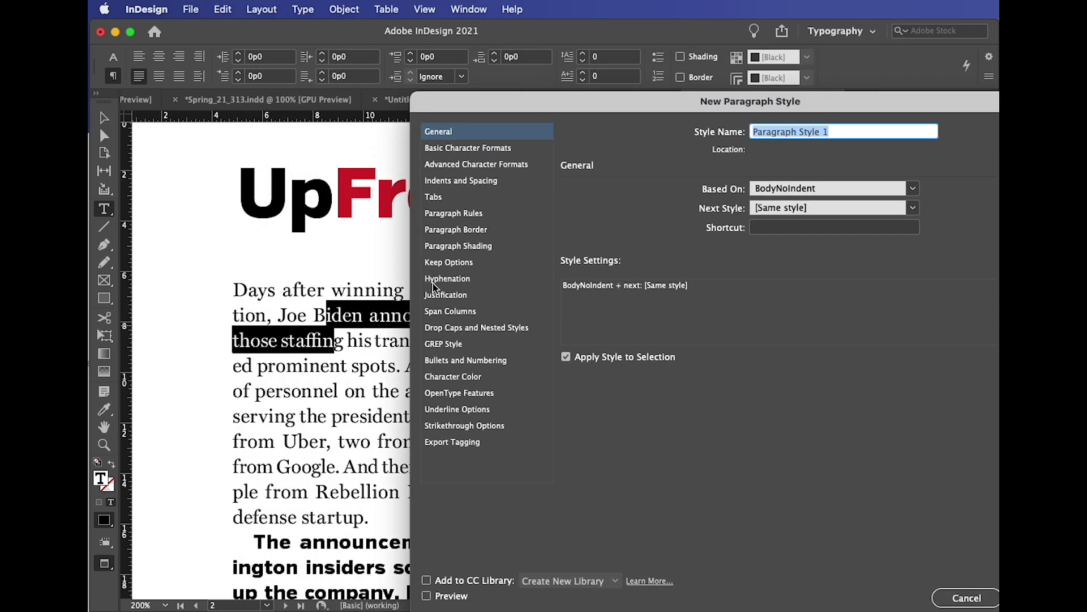
pyautogui.click(430, 327)
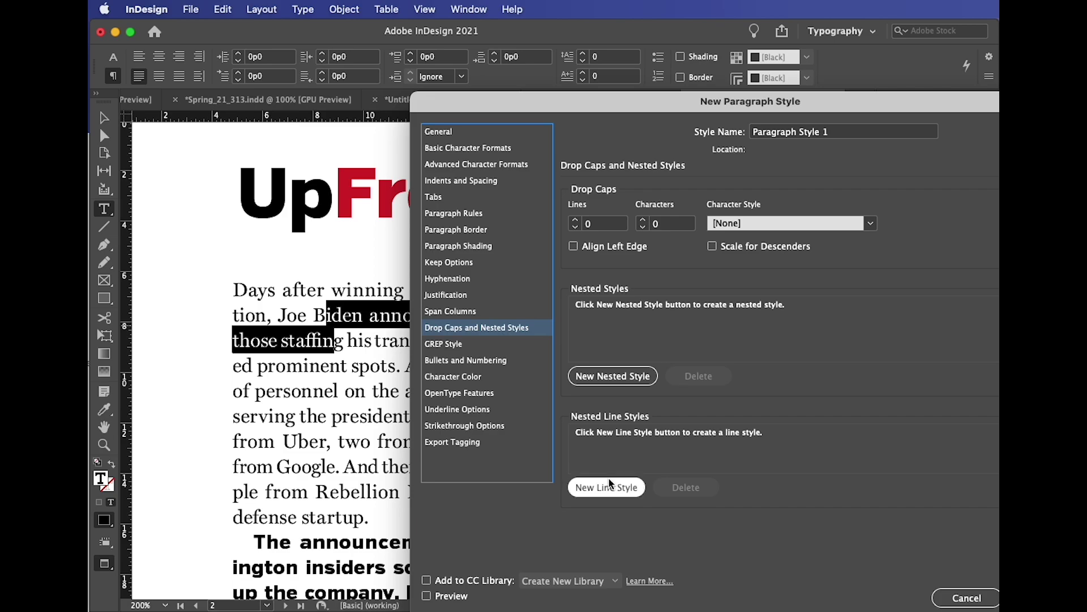
pyautogui.moveTo(561, 101); pyautogui.dragTo(399, 30)
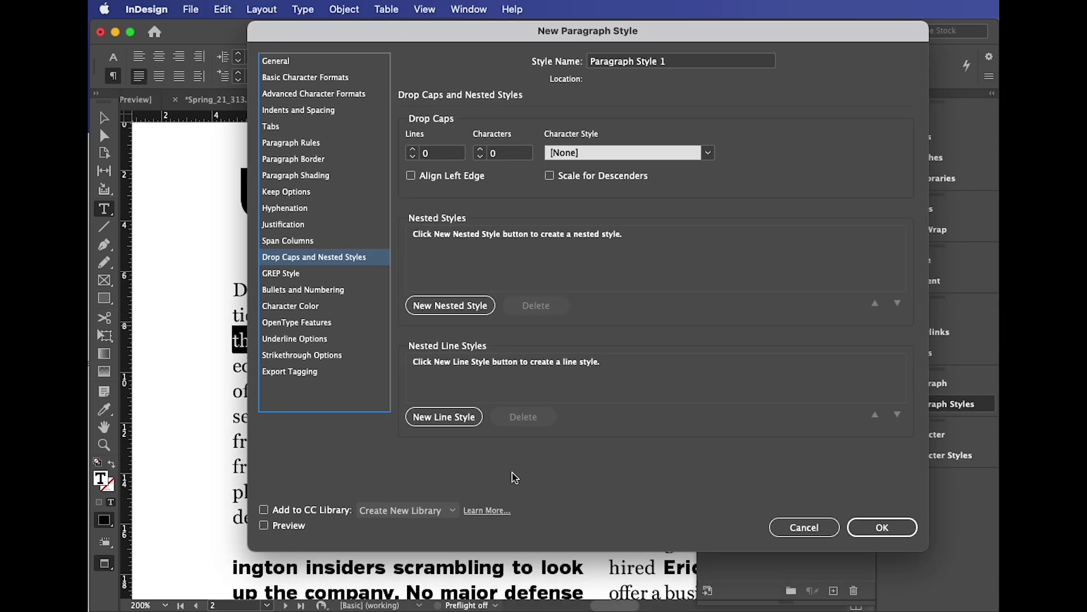
pyautogui.click(452, 422)
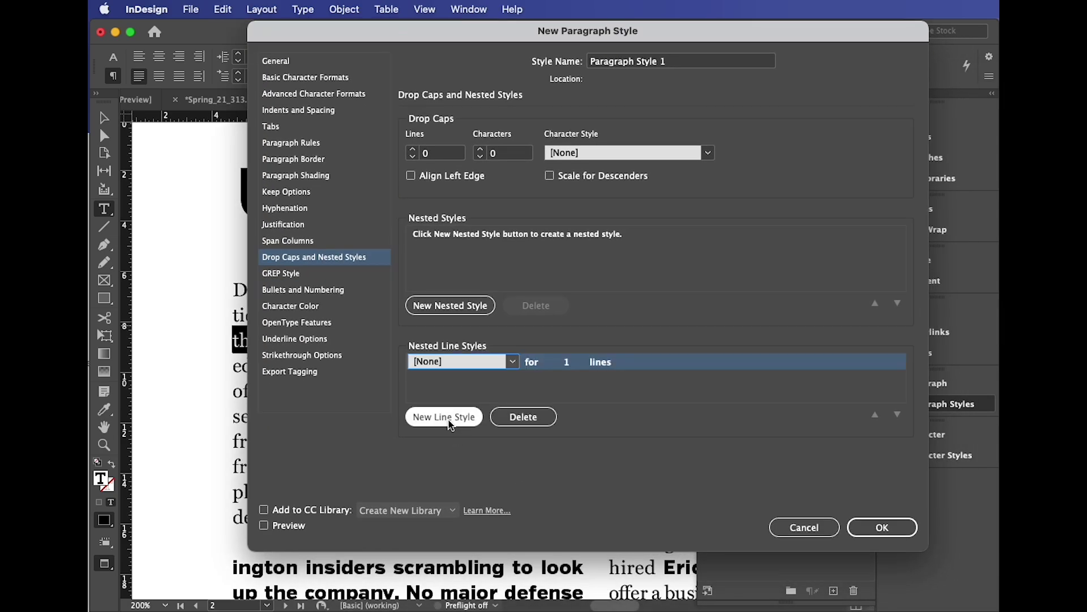
pyautogui.click(513, 363)
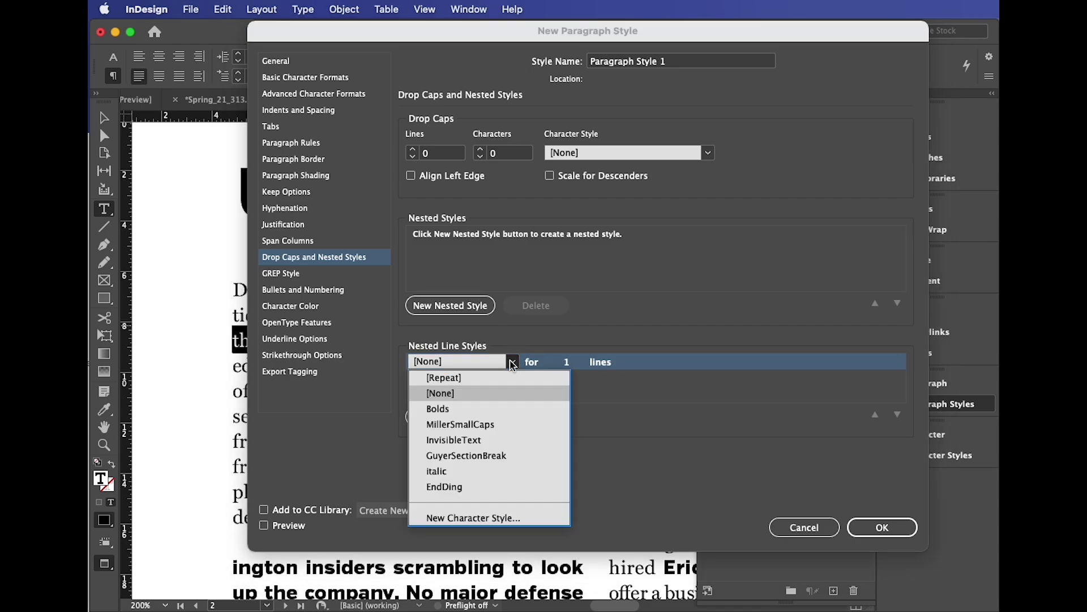
pyautogui.click(477, 409)
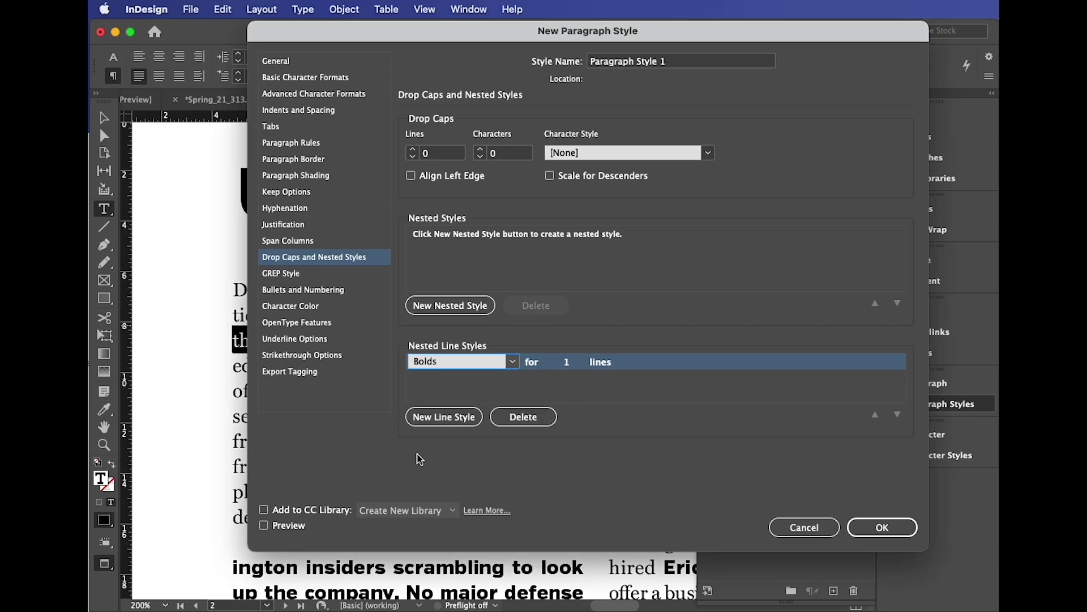
pyautogui.click(280, 530)
pyautogui.moveTo(432, 41)
pyautogui.mouseDown()
pyautogui.moveTo(597, 67)
pyautogui.moveTo(842, 368)
pyautogui.moveTo(481, 444)
pyautogui.moveTo(506, 341)
pyautogui.moveTo(437, 49)
pyautogui.mouseUp()
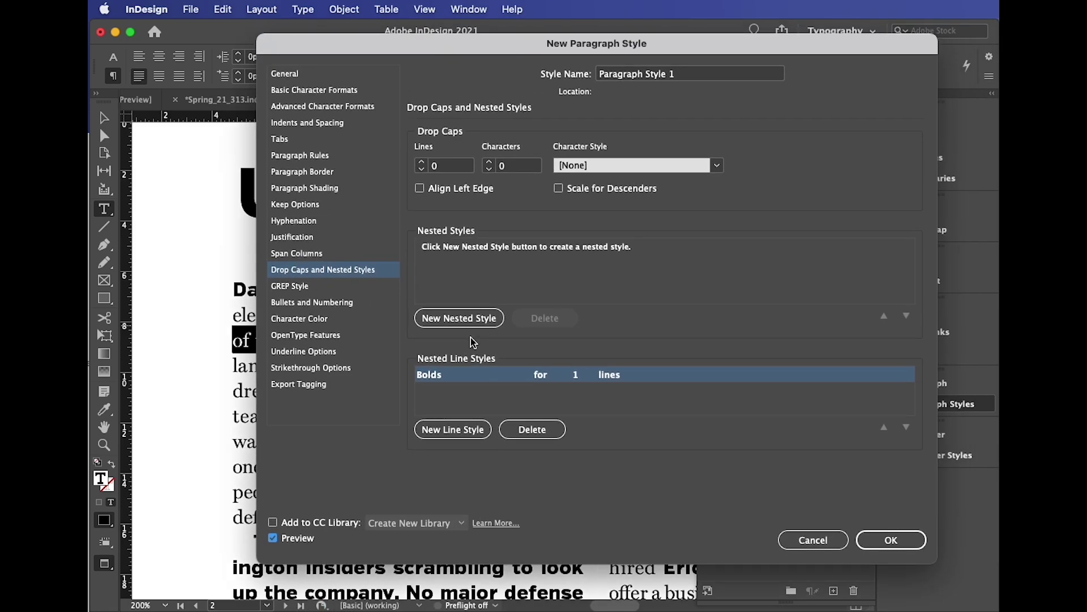
# - Try MillerSmallCaps as the nested line style for the first line and uncover the opening paragraph to preview it
pyautogui.click(527, 381)
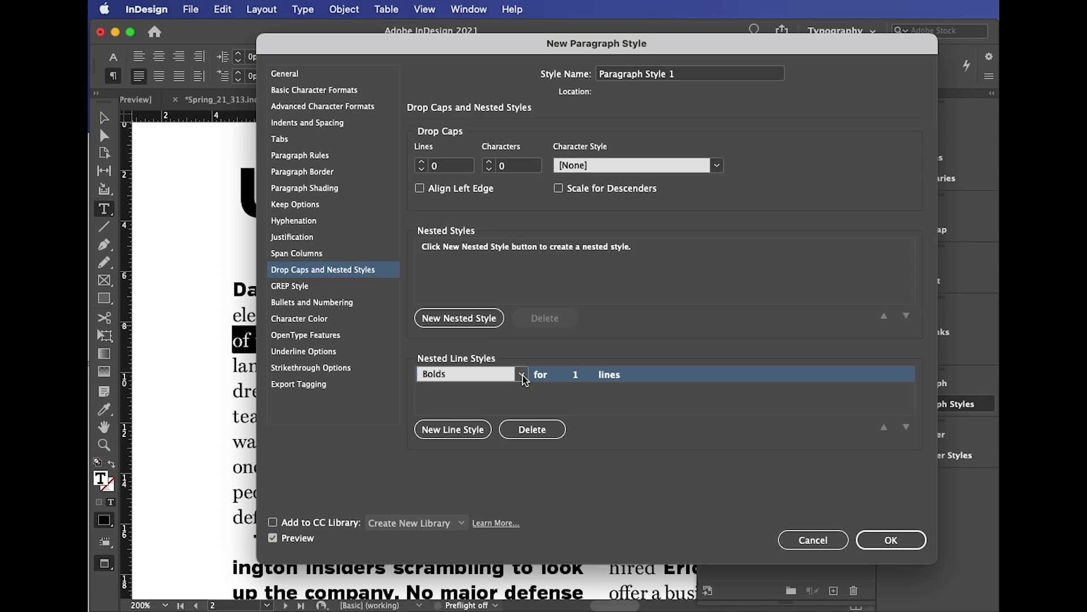
pyautogui.click(524, 378)
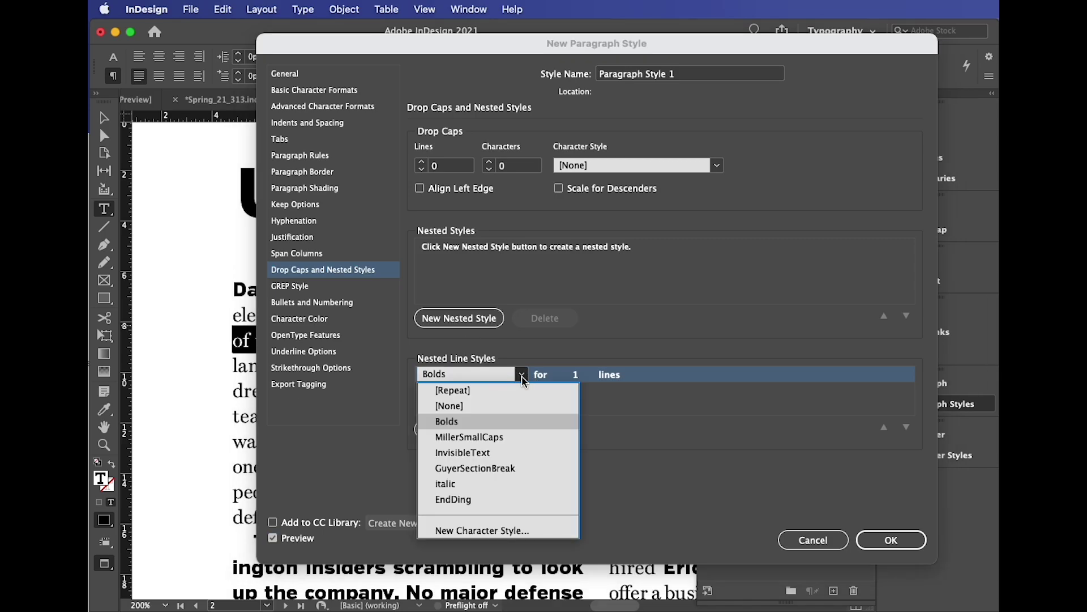
pyautogui.click(493, 443)
pyautogui.moveTo(428, 43); pyautogui.dragTo(715, 167)
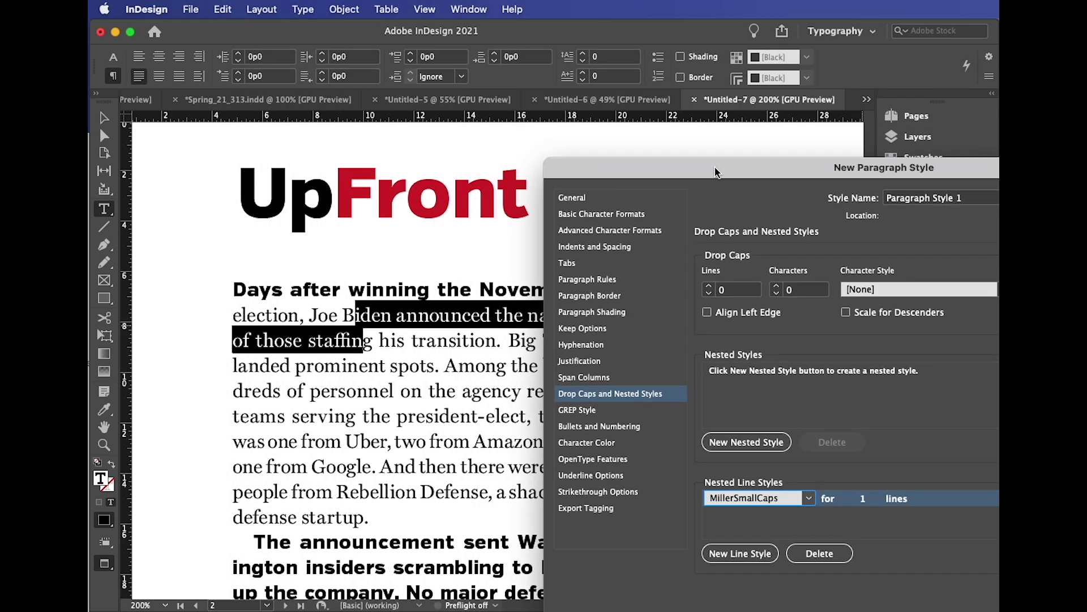
# - Examine the new paragraph style's OpenType figure style options and its character color settings
pyautogui.click(622, 459)
pyautogui.moveTo(665, 168); pyautogui.dragTo(723, 147)
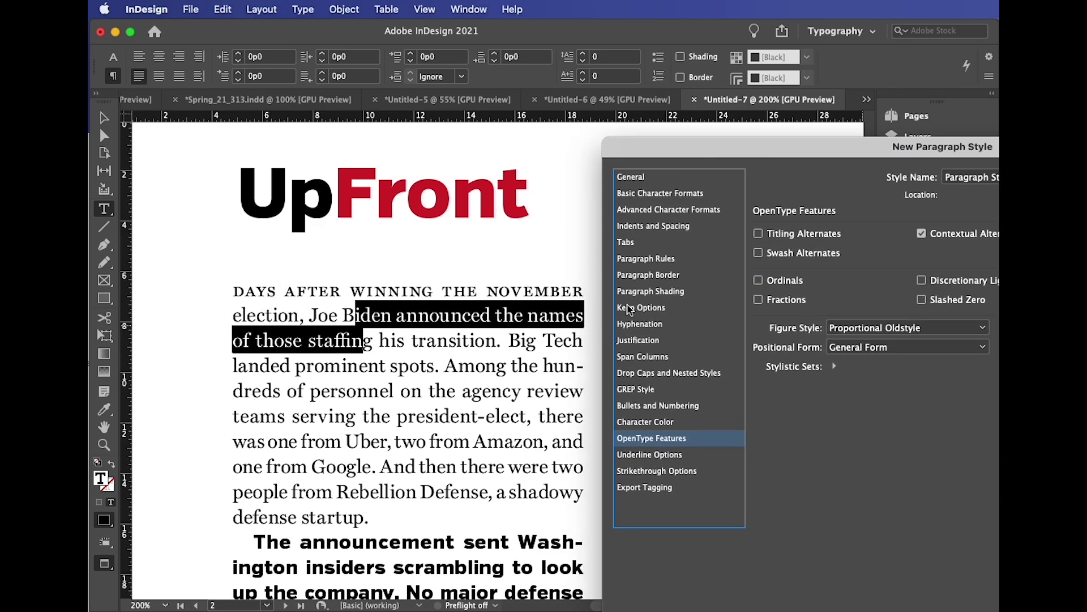
pyautogui.moveTo(783, 152); pyautogui.dragTo(586, 107)
pyautogui.moveTo(519, 99); pyautogui.dragTo(428, 94)
pyautogui.click(591, 265)
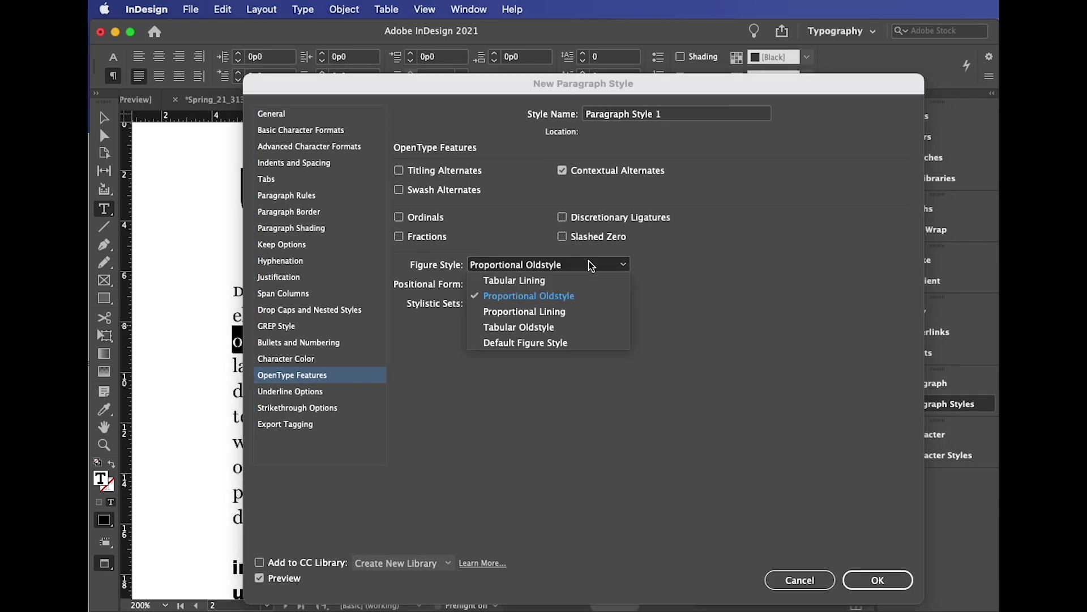
pyautogui.click(537, 188)
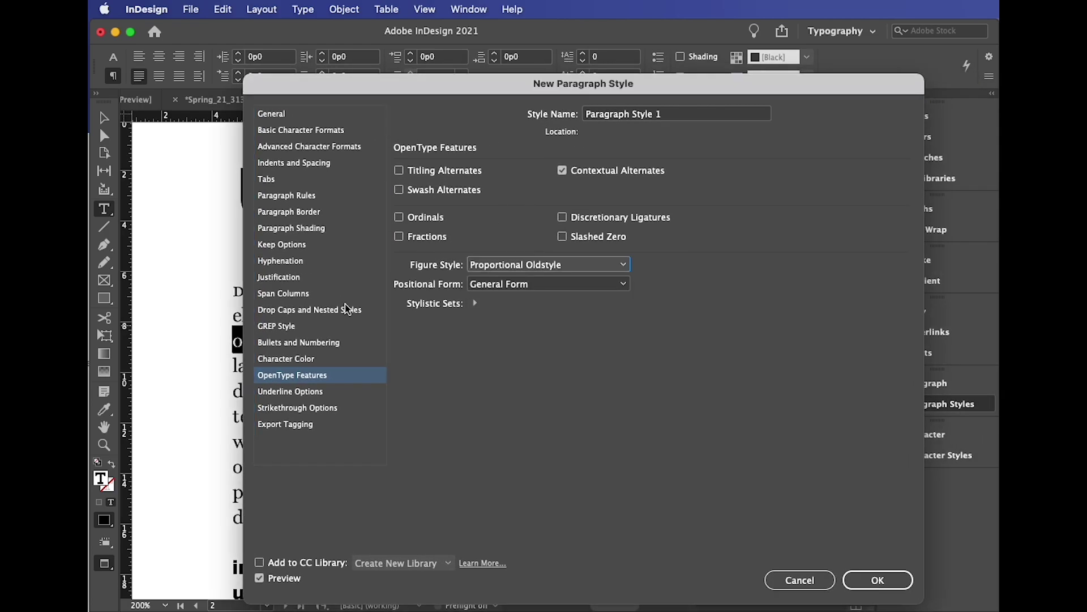
pyautogui.click(298, 359)
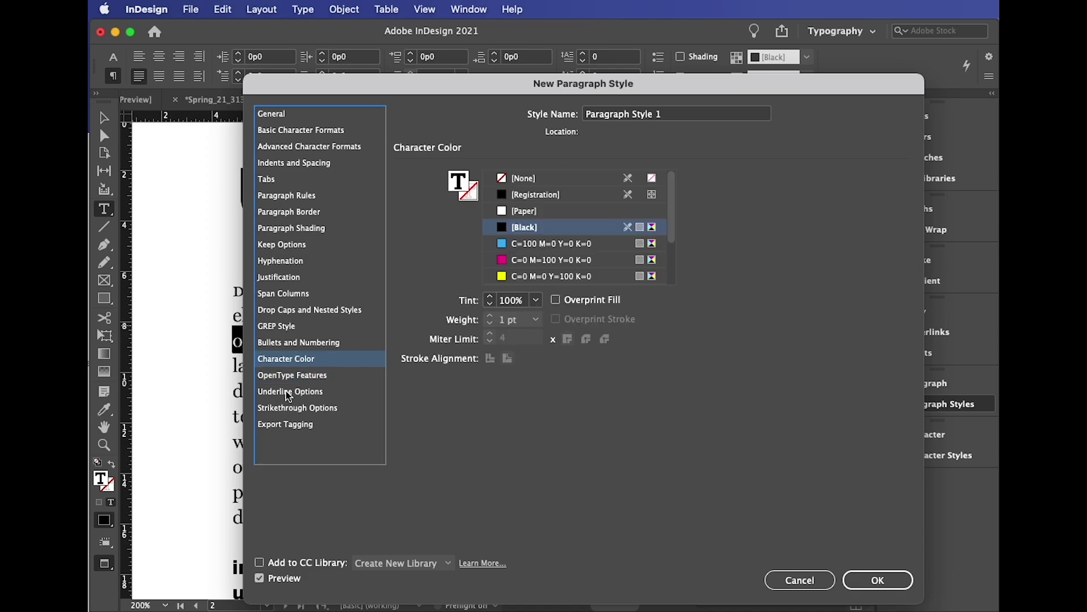
# - Switch the nested line style for 1 line back to Bolds in the new paragraph style
pyautogui.click(310, 316)
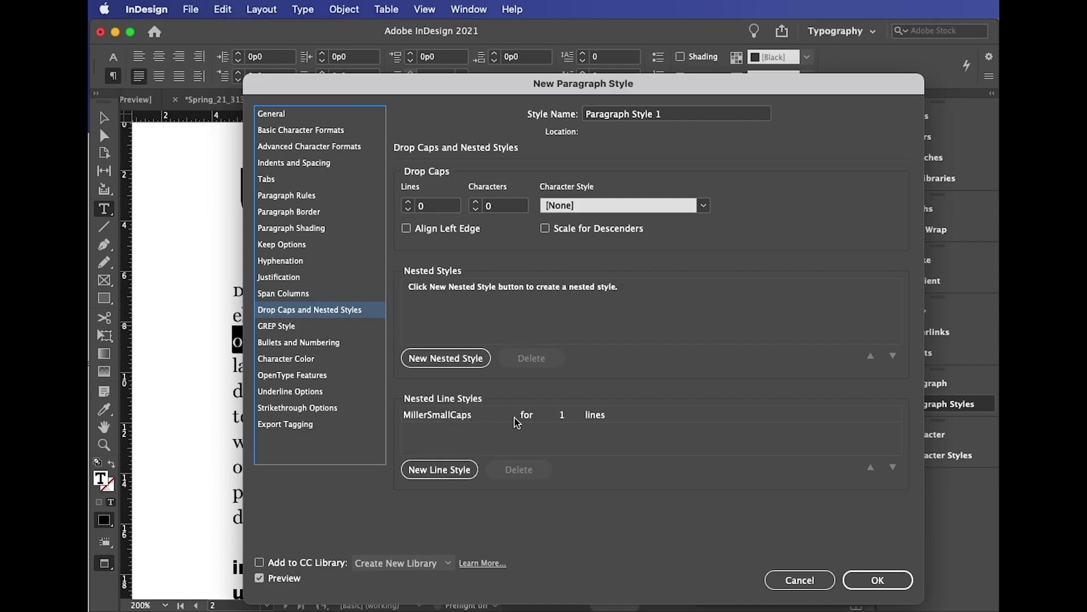
pyautogui.click(488, 418)
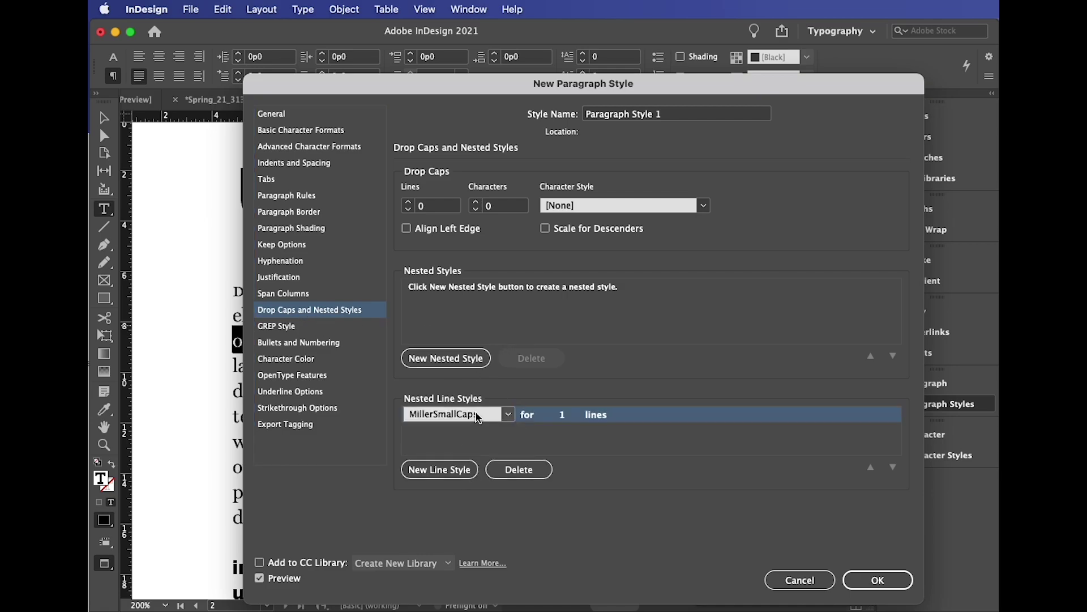
pyautogui.click(508, 415)
pyautogui.click(465, 453)
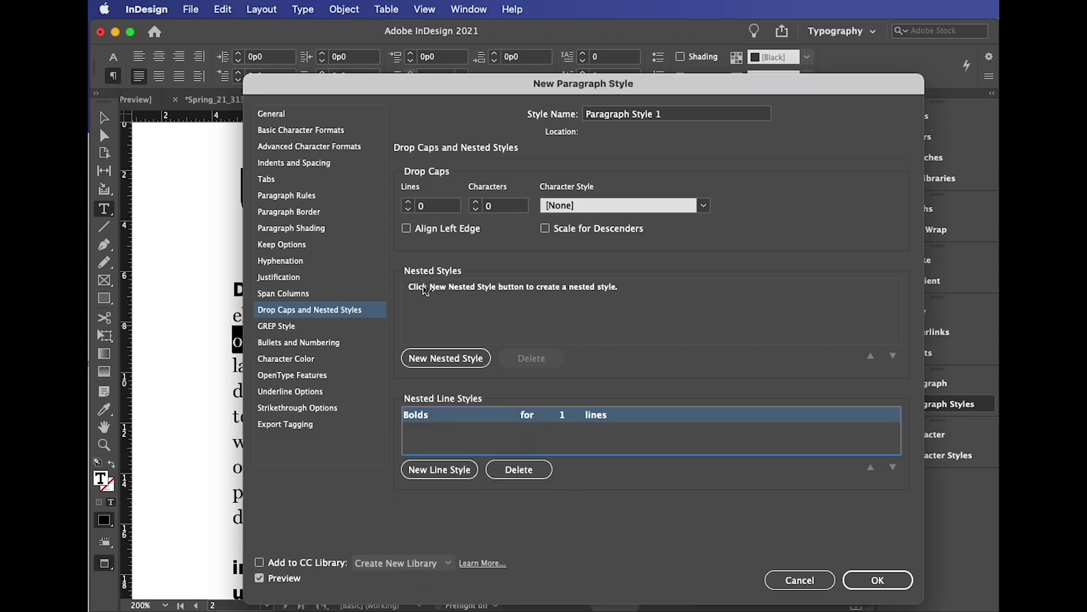
# - Name the new nested-line paragraph style BoldLead, save it, and deselect the opening paragraph's text
pyautogui.moveTo(394, 85); pyautogui.dragTo(515, 119)
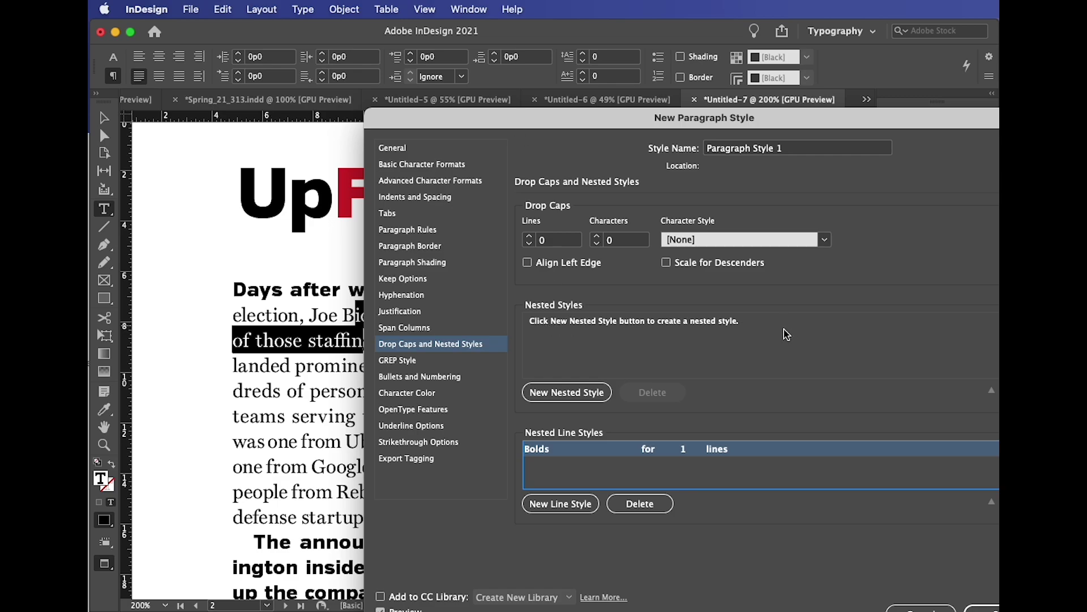
pyautogui.moveTo(648, 119); pyautogui.dragTo(506, 60)
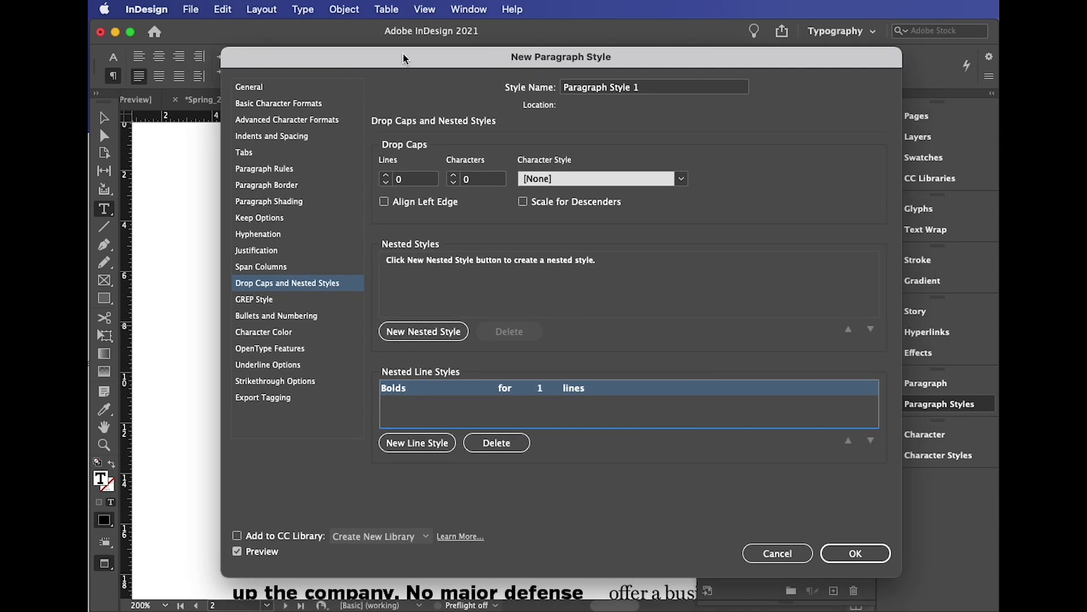
pyautogui.moveTo(402, 52); pyautogui.dragTo(394, 63)
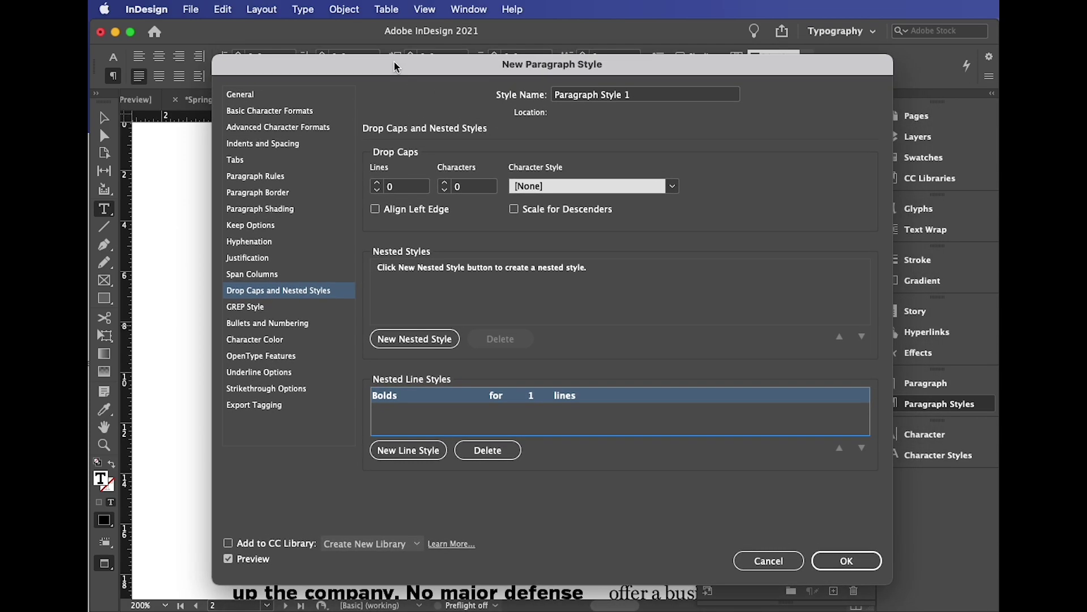
pyautogui.click(641, 98)
pyautogui.tripleClick(642, 99)
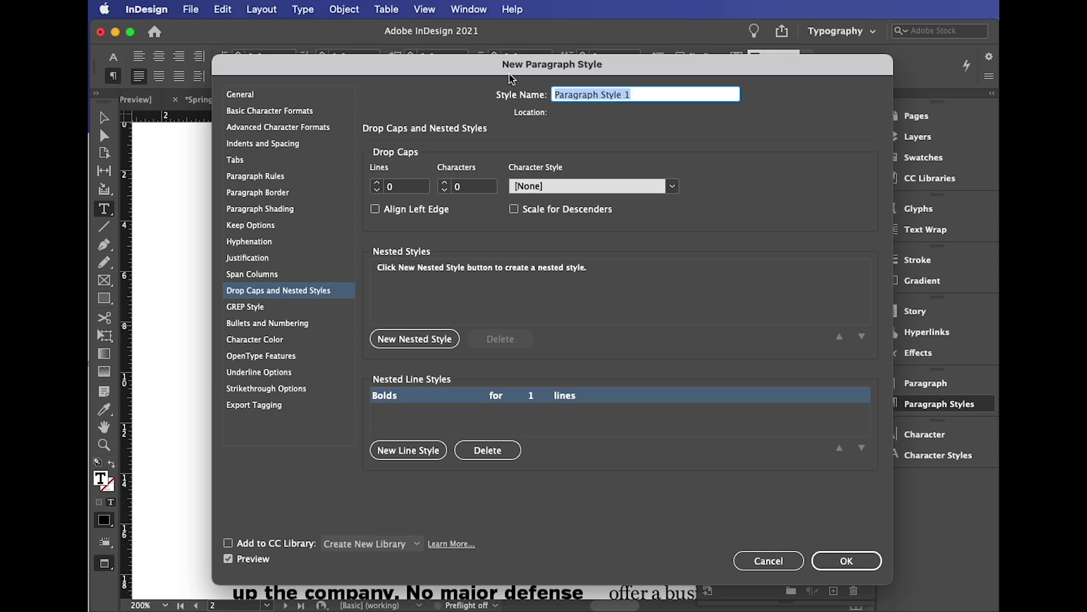
pyautogui.write('B')
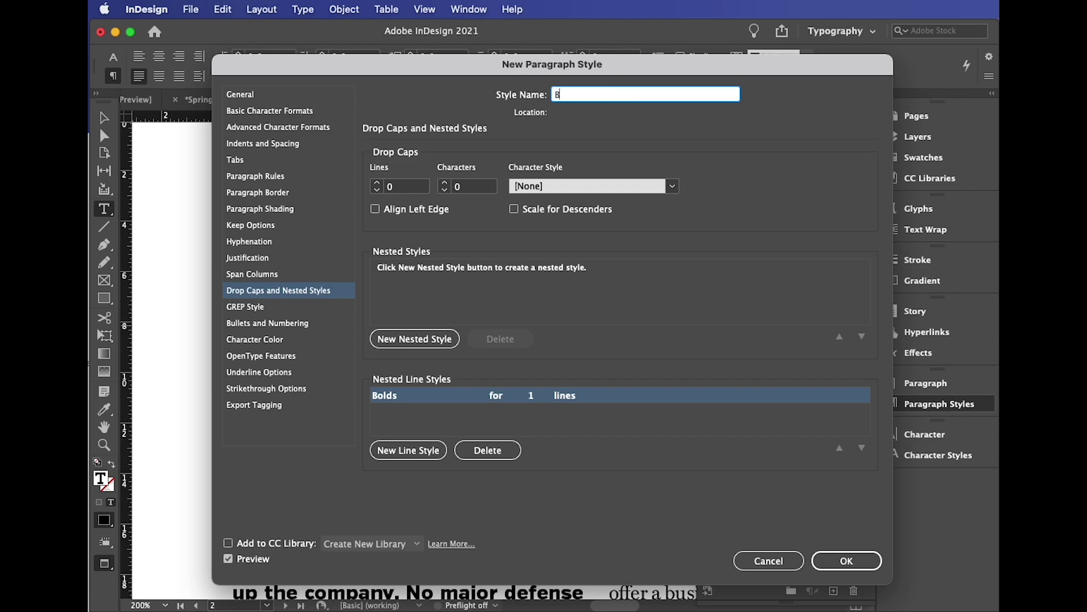
pyautogui.write('oldLead')
pyautogui.click(832, 552)
pyautogui.click(348, 369)
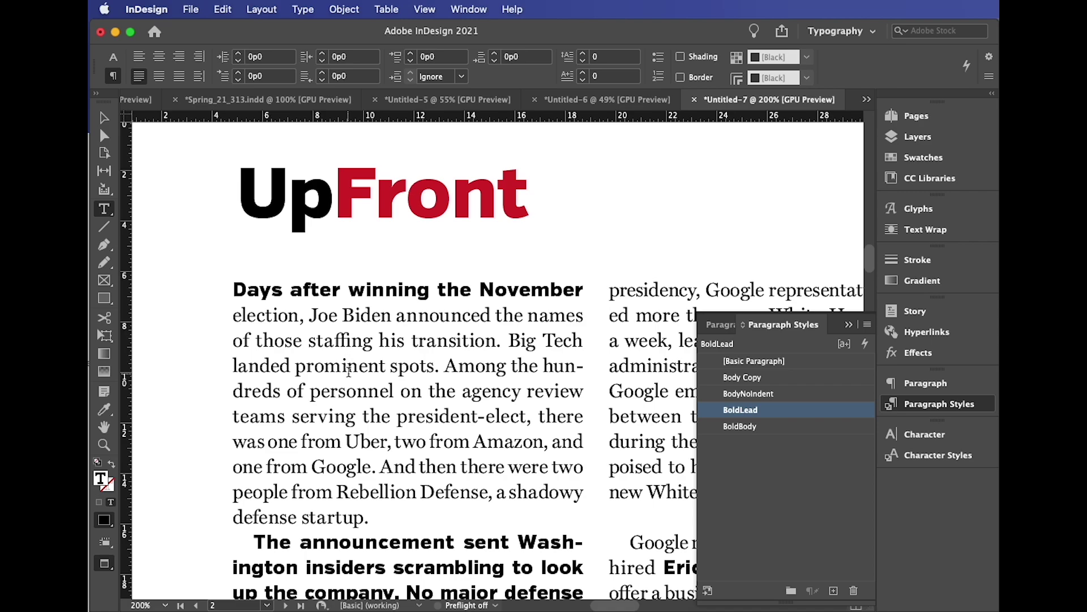
# - Insert an empty line above the third column's "Eight days after Obama" paragraph and apply BodyNoIndent to that paragraph
pyautogui.hscroll(5, 351, 403)
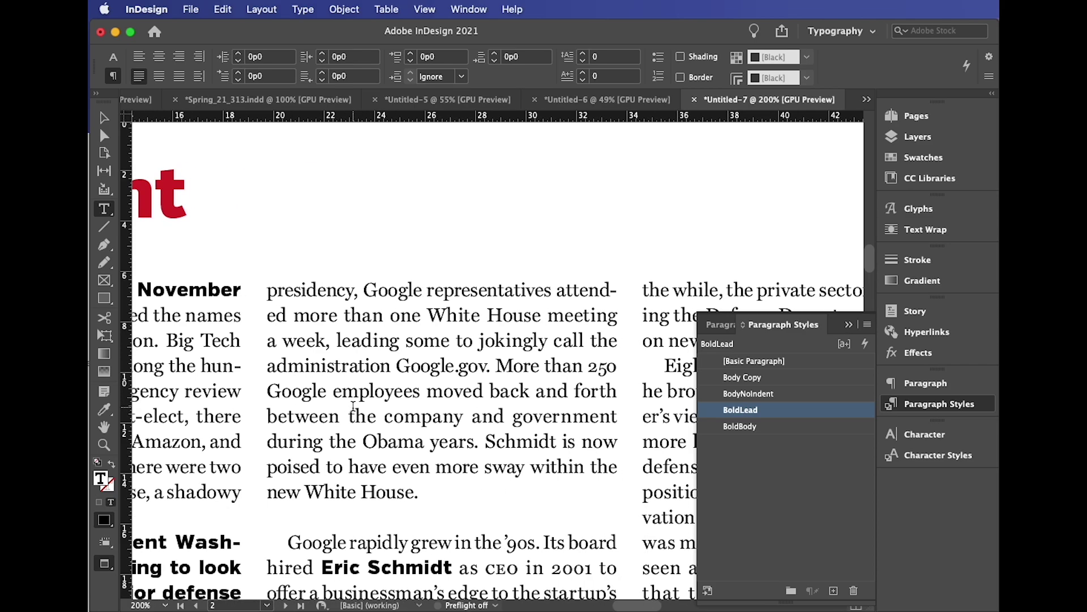
pyautogui.scroll(-3, 351, 406)
pyautogui.hscroll(5, 352, 406)
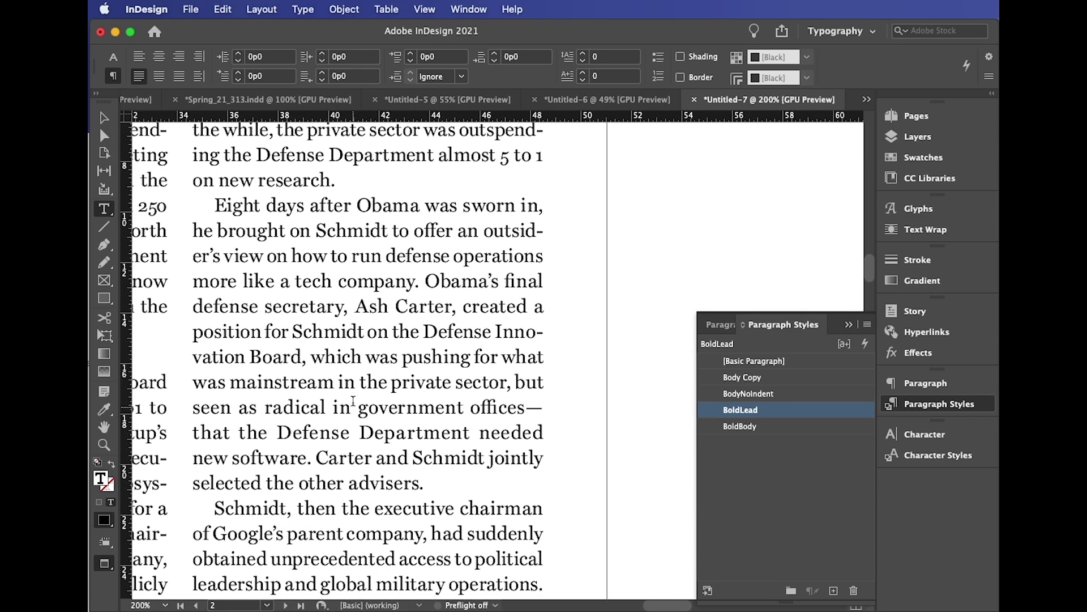
pyautogui.click(363, 177)
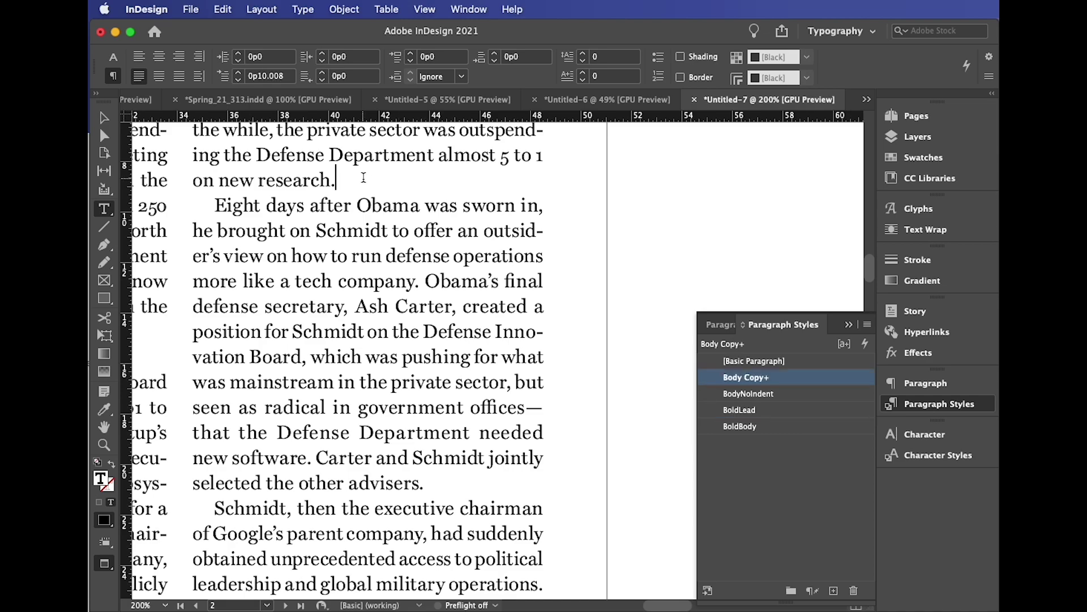
pyautogui.press('Return')
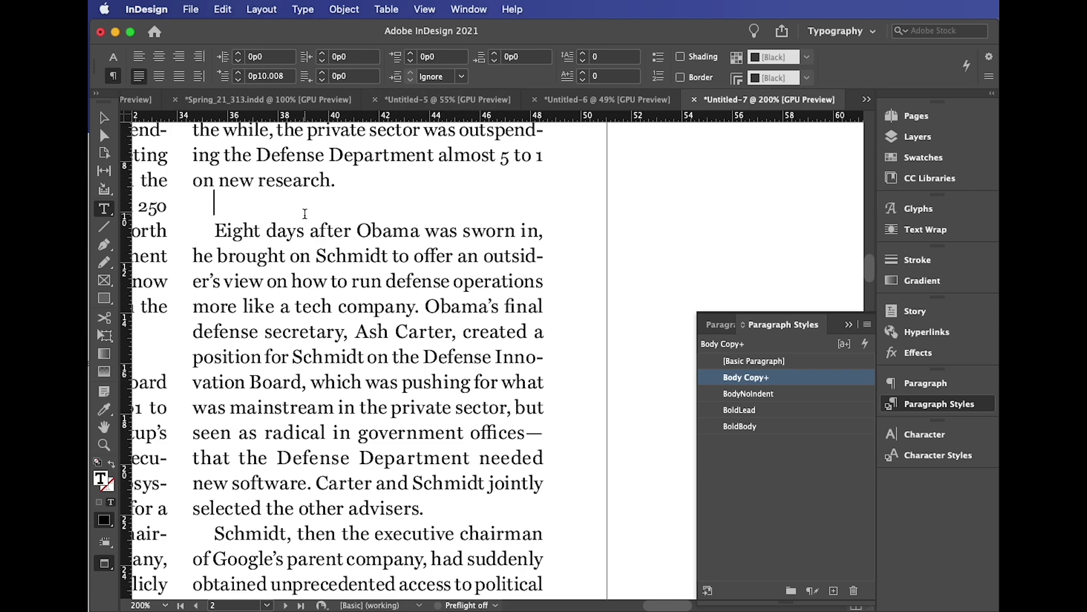
pyautogui.moveTo(305, 231); pyautogui.dragTo(313, 285)
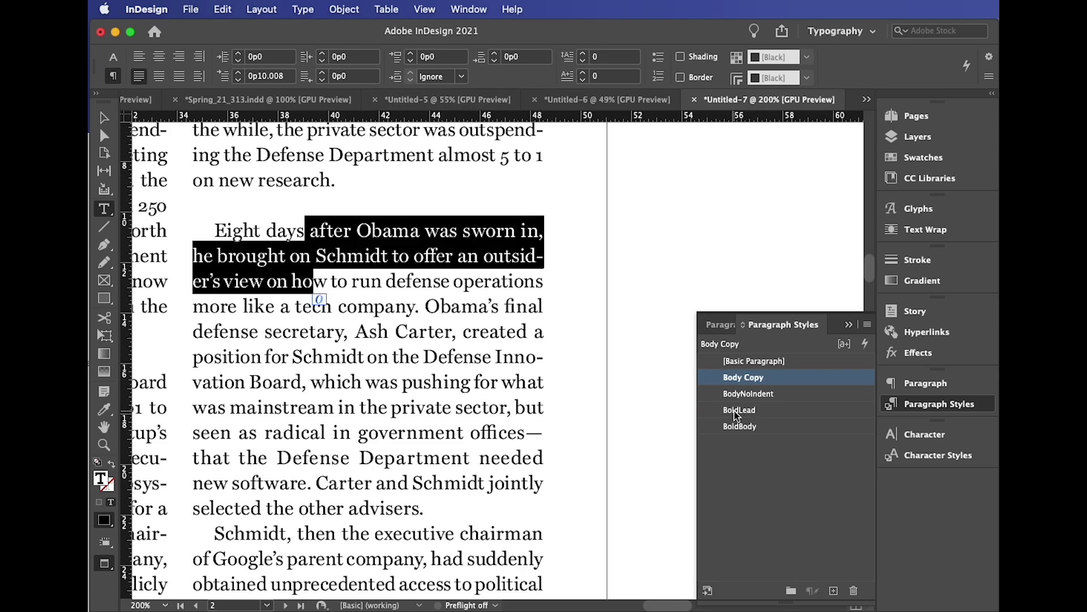
pyautogui.click(741, 393)
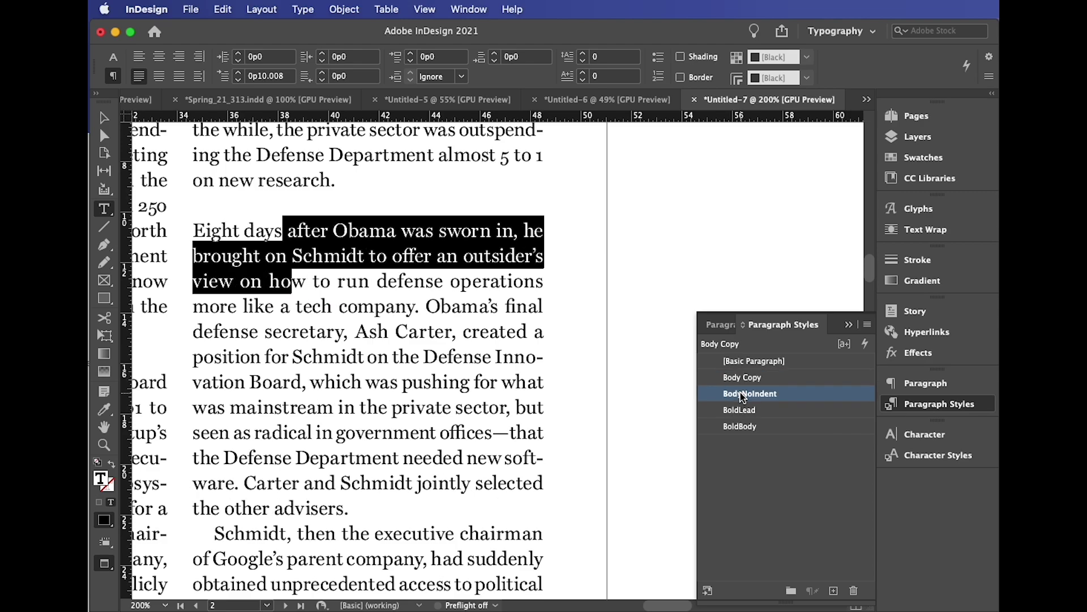
# - Create a paragraph style based on BodyNoIndent with a 3-line, 1-character drop cap in Bolds, applied to the "Eight days" paragraph
pyautogui.click(867, 324)
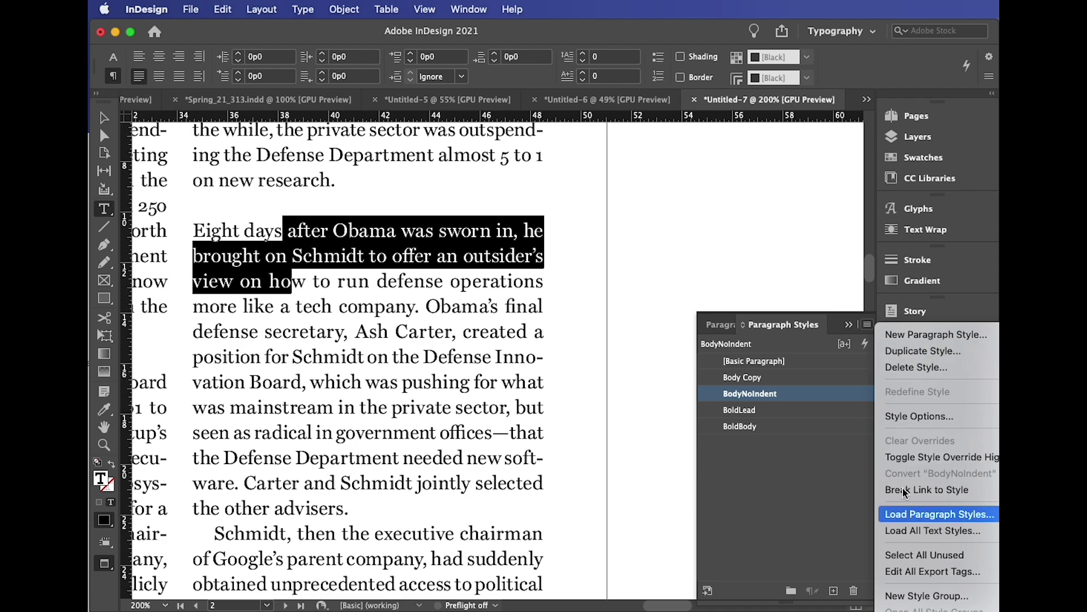
pyautogui.click(922, 335)
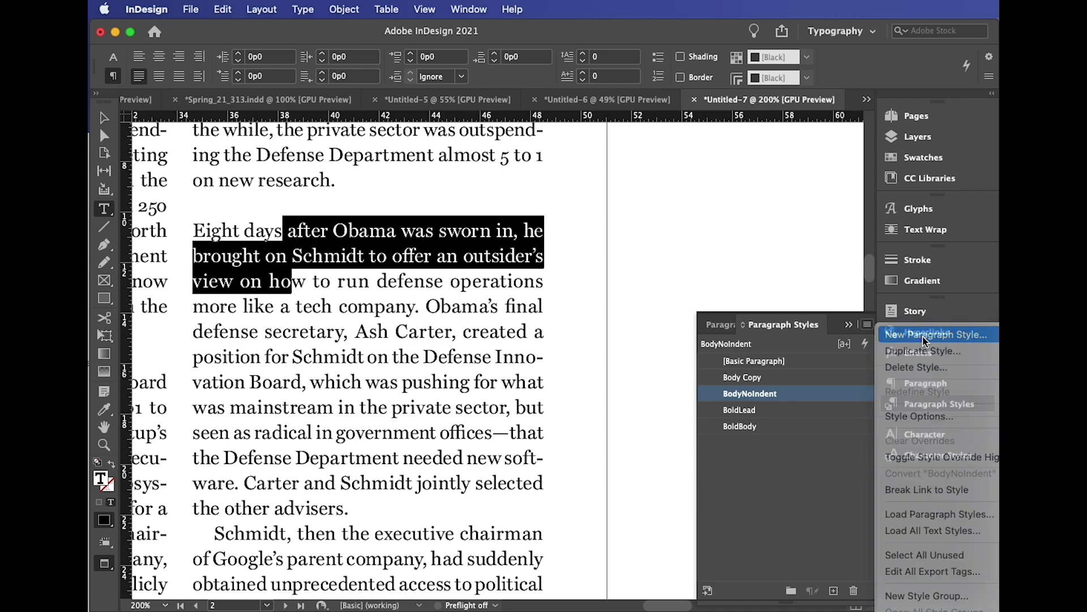
pyautogui.moveTo(427, 69); pyautogui.dragTo(582, 104)
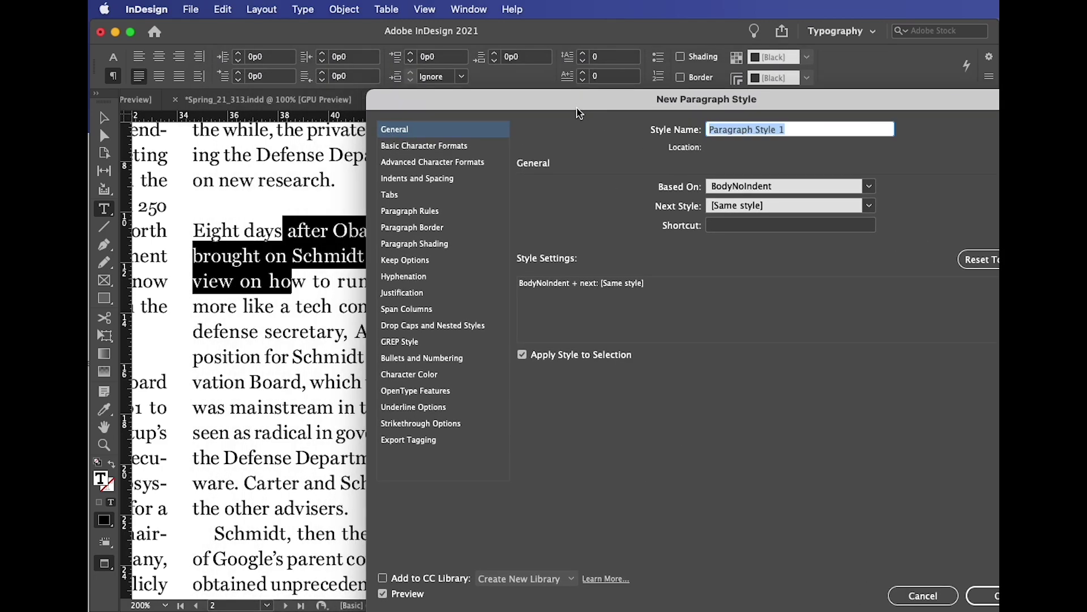
pyautogui.click(416, 328)
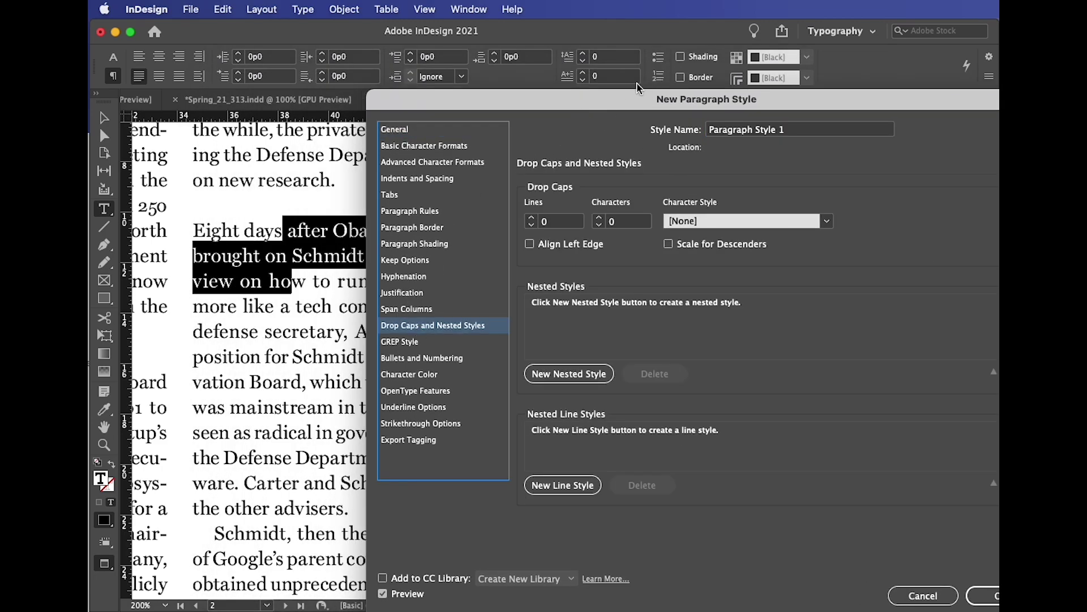
pyautogui.moveTo(609, 100); pyautogui.dragTo(433, 74)
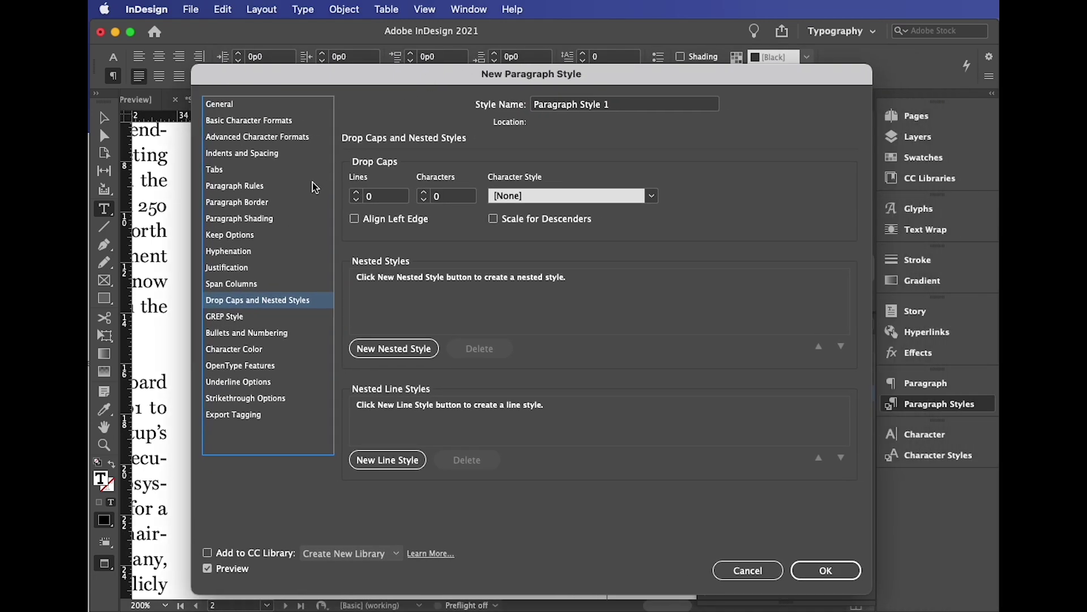
pyautogui.click(356, 192)
pyautogui.click(652, 195)
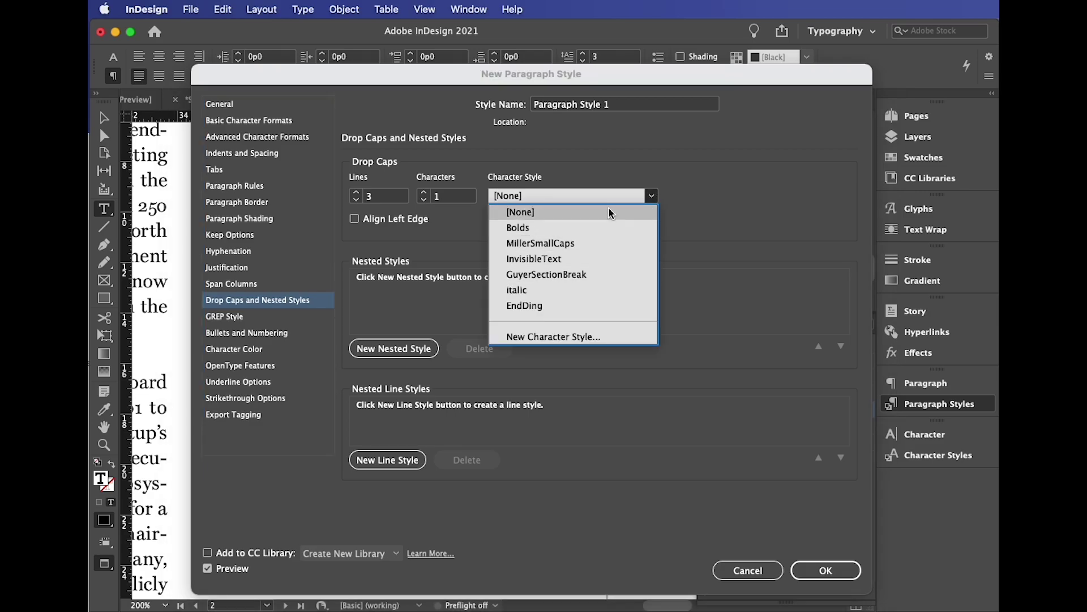
pyautogui.click(604, 228)
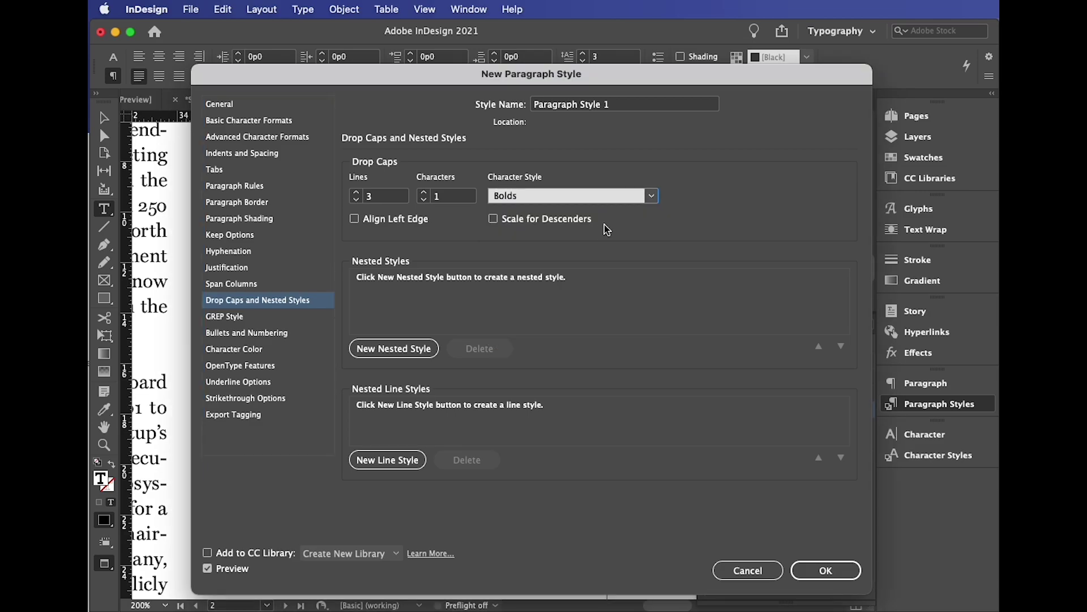
pyautogui.click(825, 571)
pyautogui.click(346, 397)
pyautogui.hscroll(-3, 374, 392)
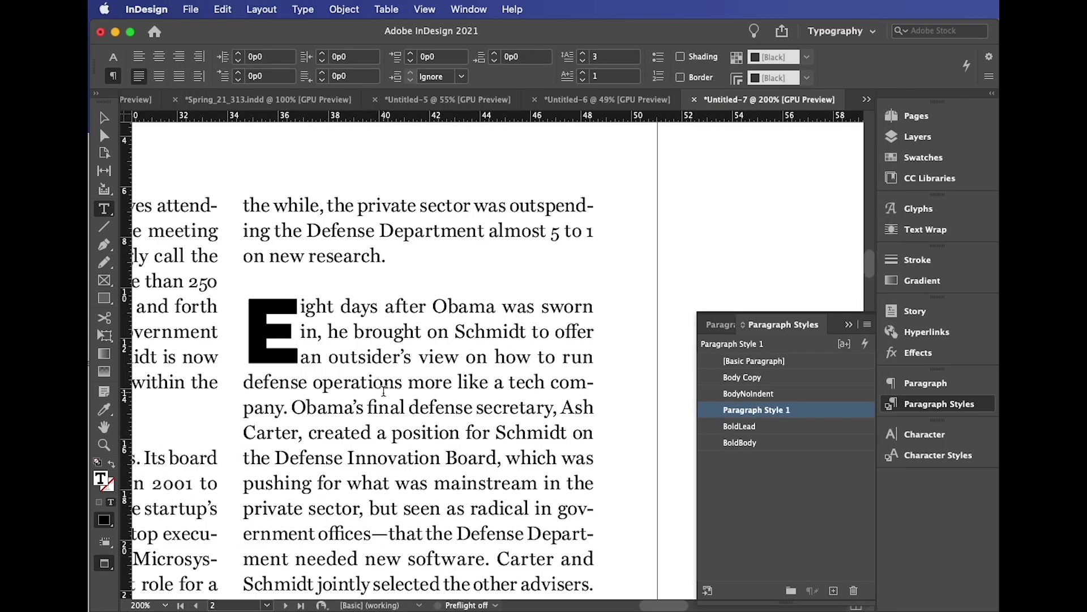
# - Apply the drop-cap style Paragraph Style 1 to the "In 2017, Google won" paragraph and check it
pyautogui.scroll(-10, 348, 476)
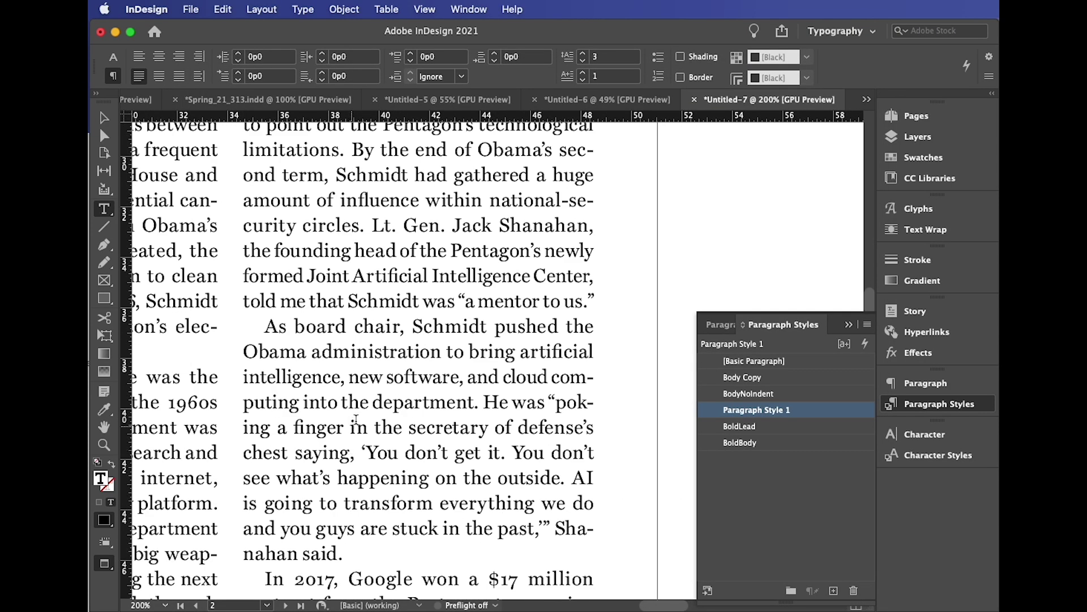
pyautogui.moveTo(392, 578); pyautogui.dragTo(449, 578)
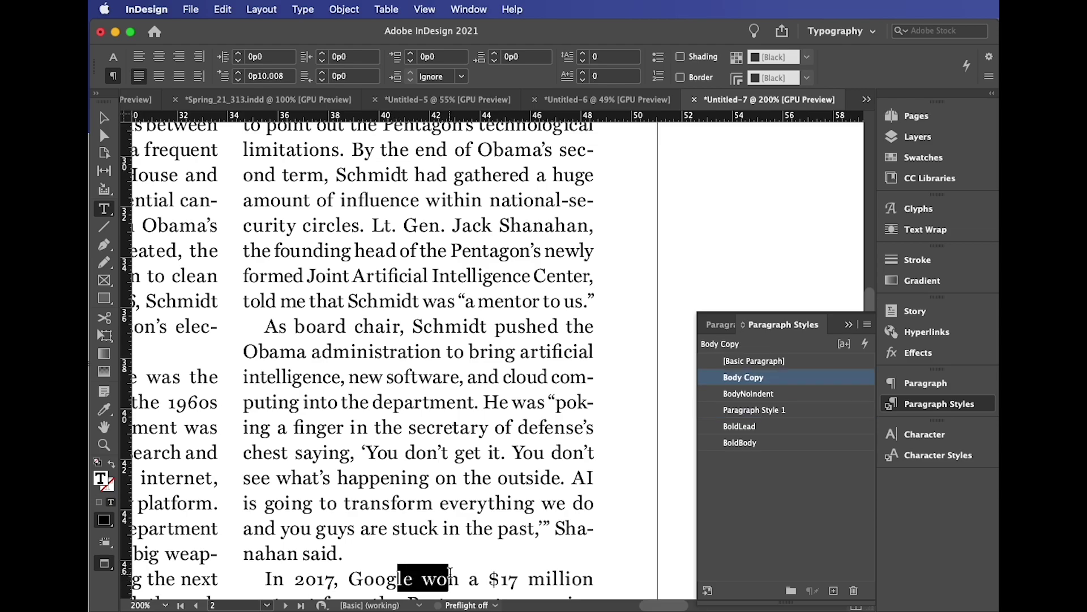
pyautogui.click(751, 409)
pyautogui.scroll(-8, 395, 309)
pyautogui.scroll(-5, 395, 309)
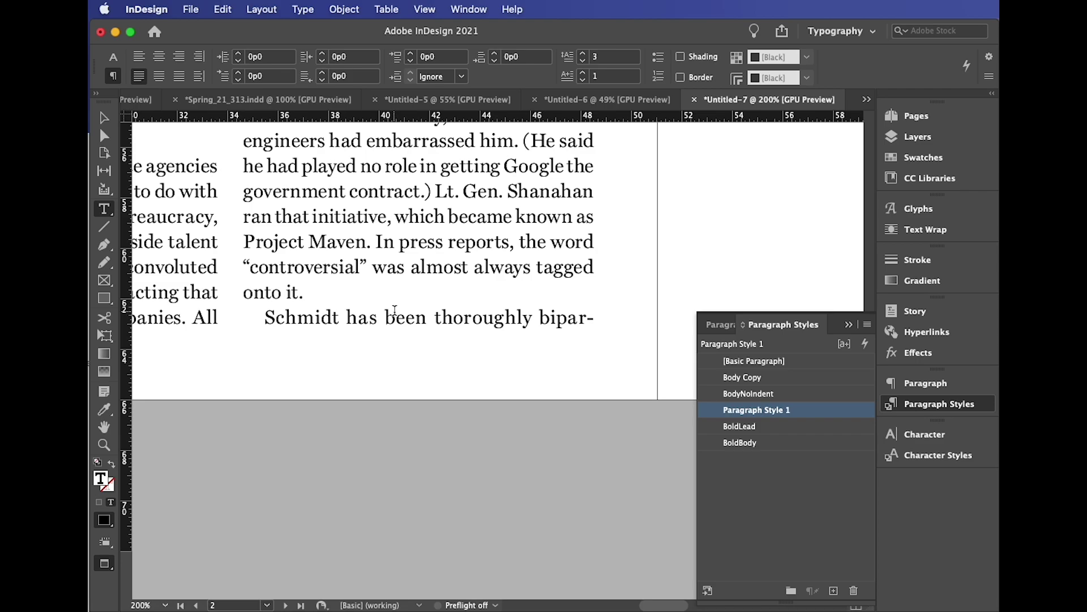
pyautogui.scroll(8, 333, 314)
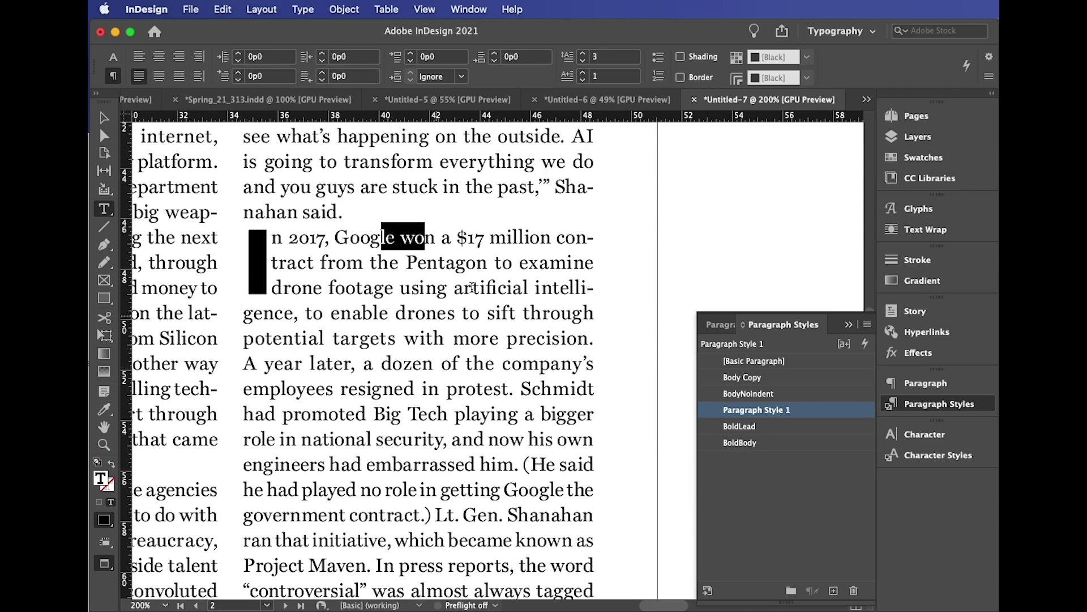
pyautogui.moveTo(409, 162); pyautogui.dragTo(428, 184)
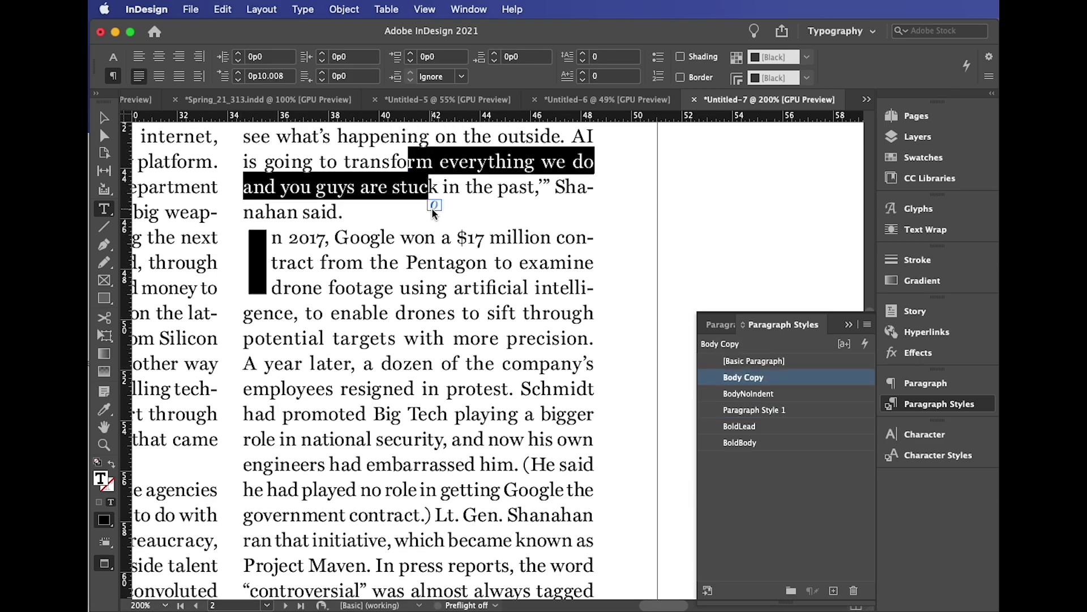
pyautogui.scroll(8, 402, 320)
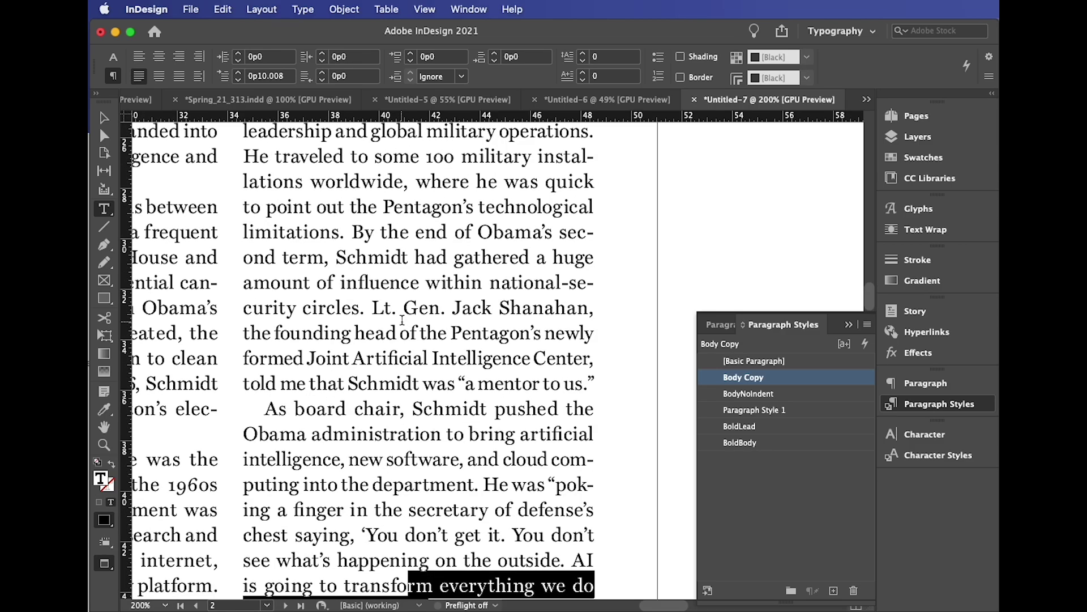
pyautogui.scroll(6, 402, 320)
pyautogui.scroll(5, 438, 272)
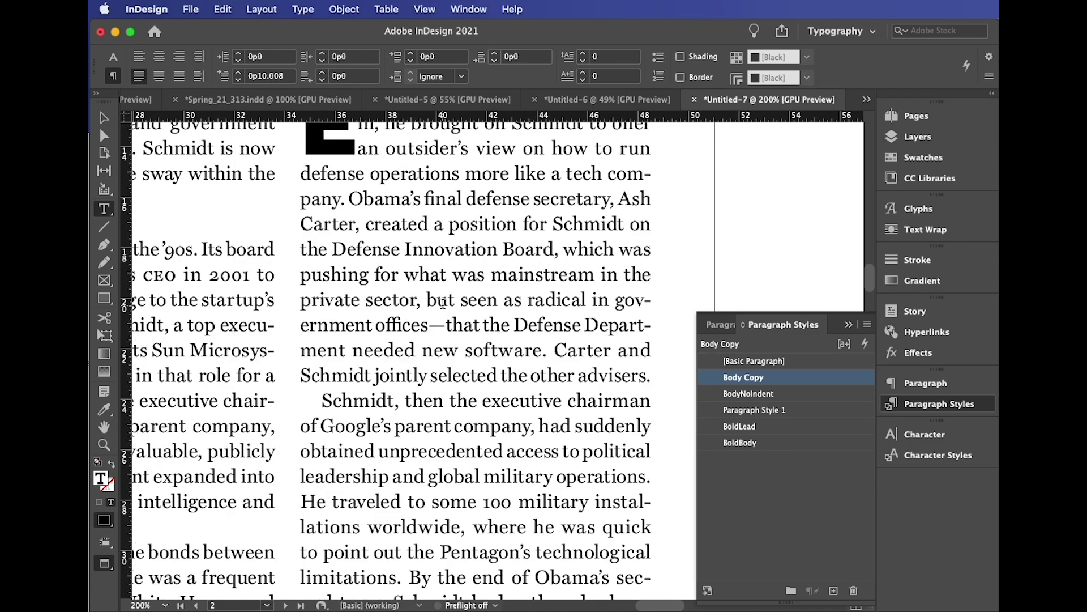
pyautogui.scroll(2, 443, 303)
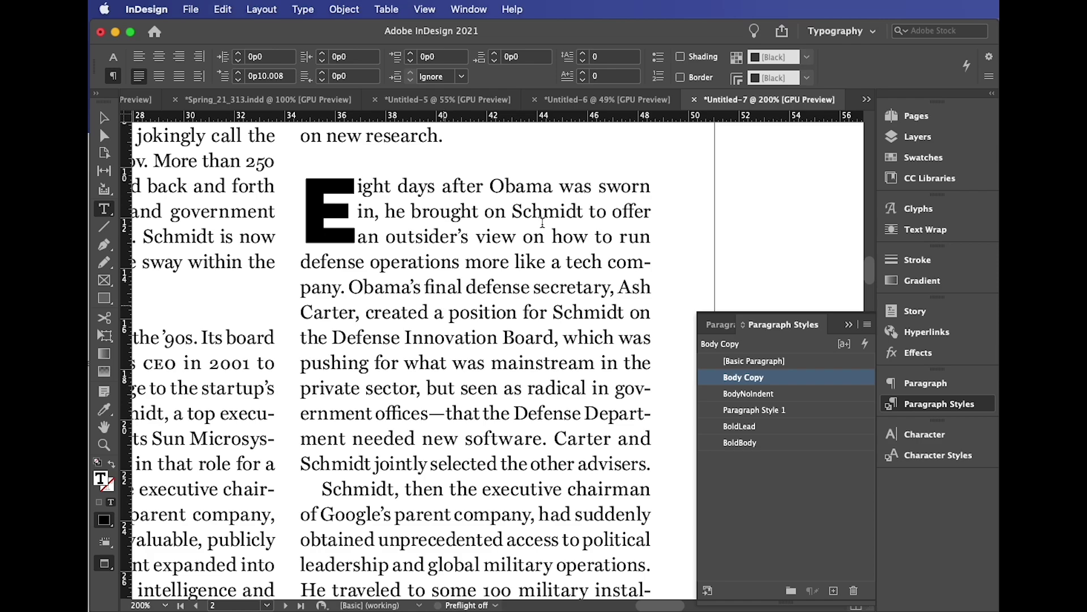
# - Delete pages 2 through 6 together with their contents, keeping page 1 and the master pages
pyautogui.click(907, 116)
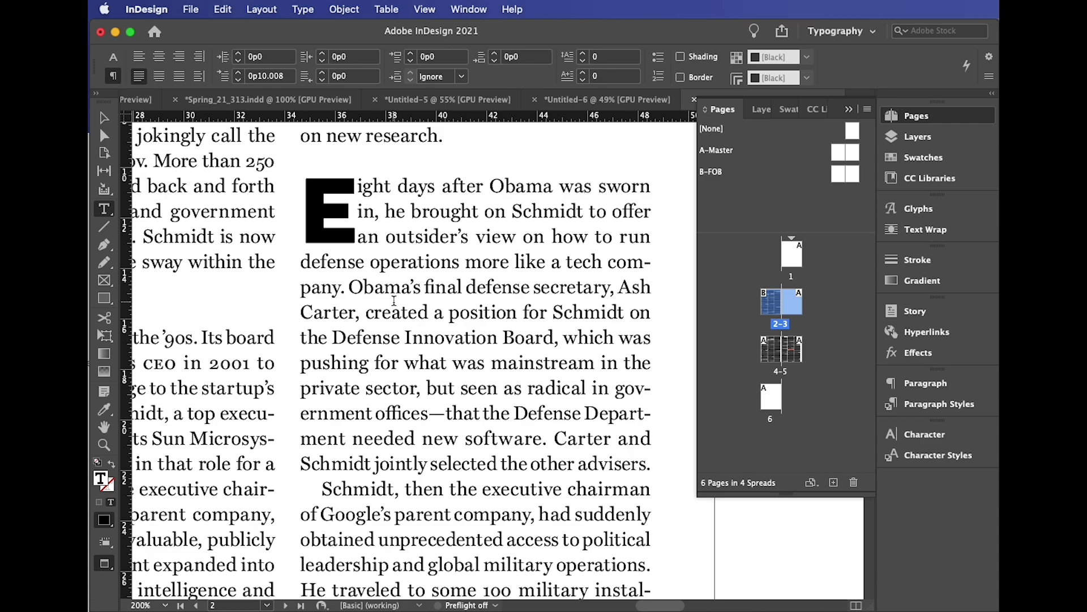
pyautogui.press('super+alt+0')
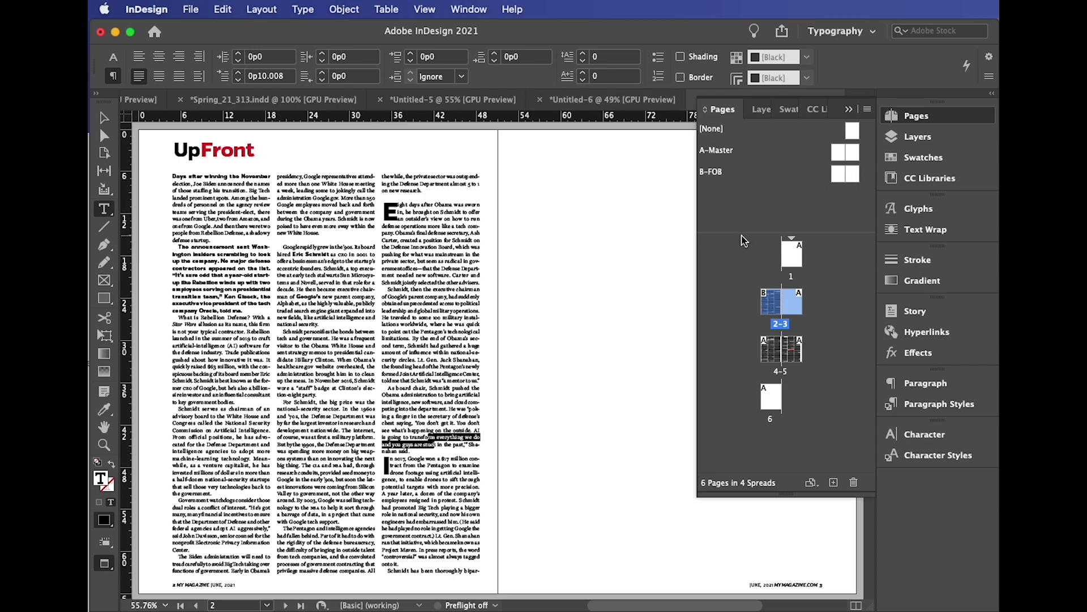
pyautogui.moveTo(744, 268); pyautogui.dragTo(744, 281)
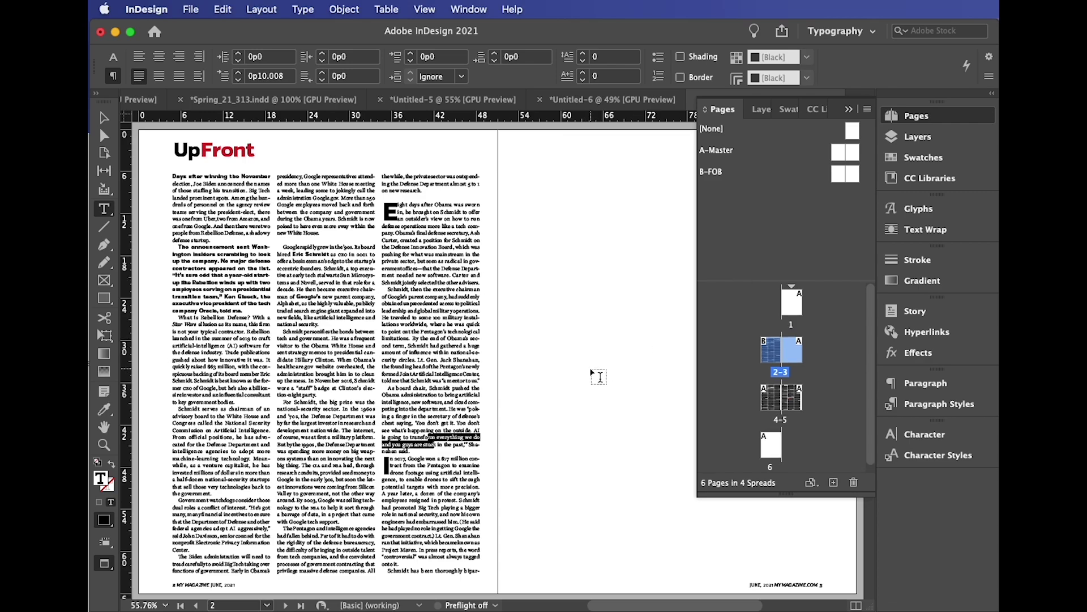
pyautogui.click(776, 451)
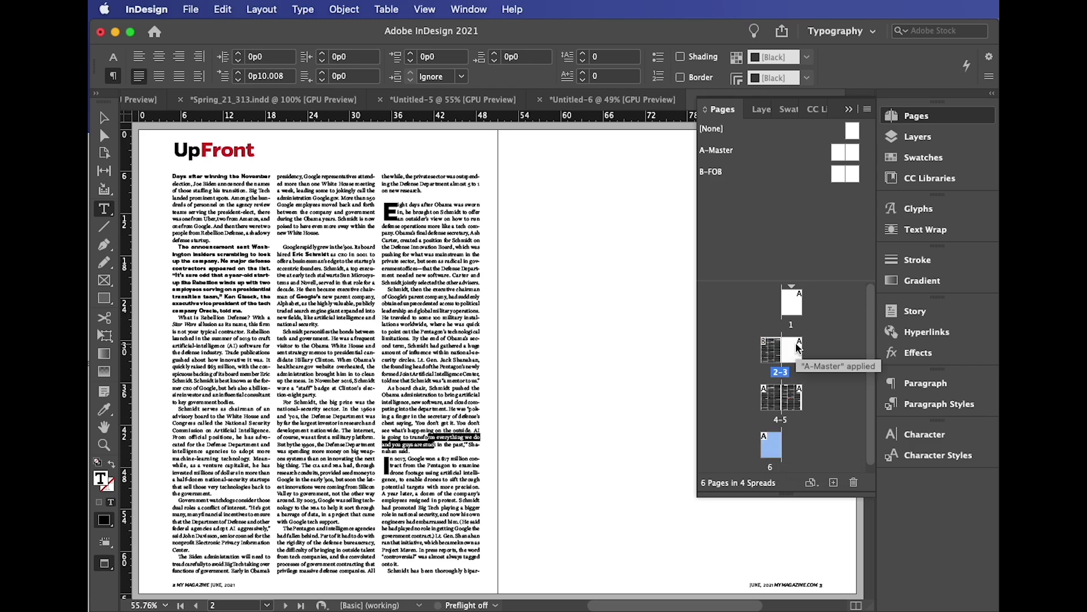
pyautogui.keyDown('shift'); pyautogui.click(798, 348); pyautogui.keyUp('shift')
pyautogui.keyDown('shift'); pyautogui.click(774, 348); pyautogui.keyUp('shift')
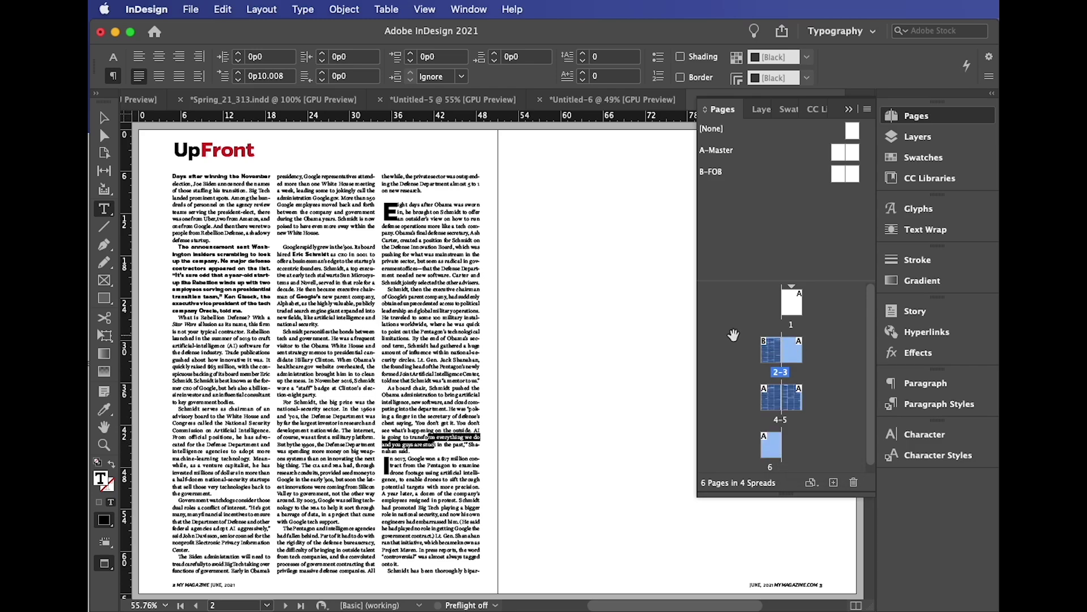
pyautogui.click(854, 483)
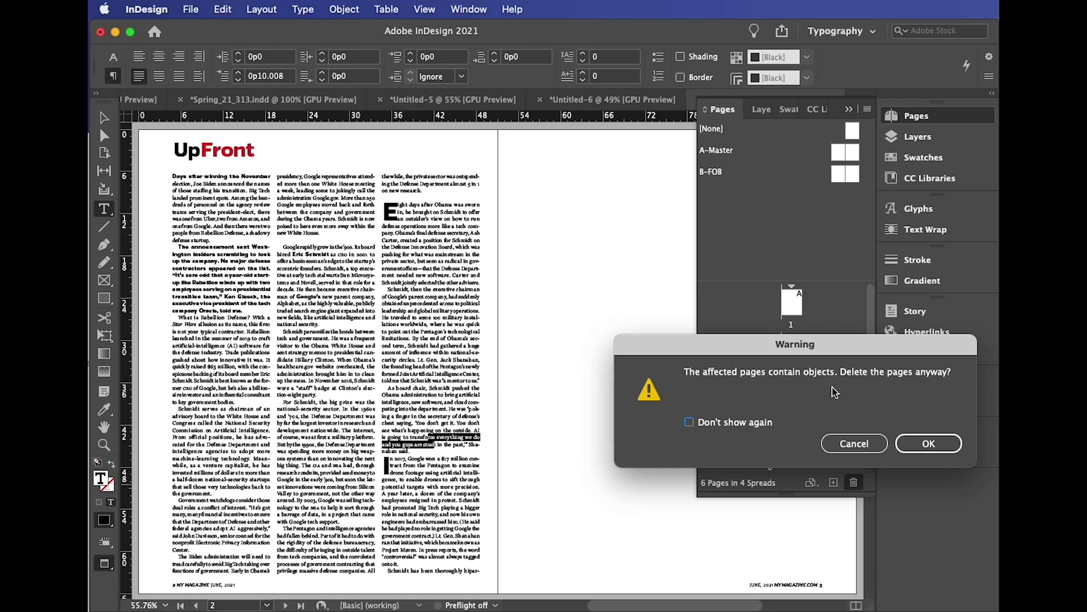
pyautogui.click(925, 443)
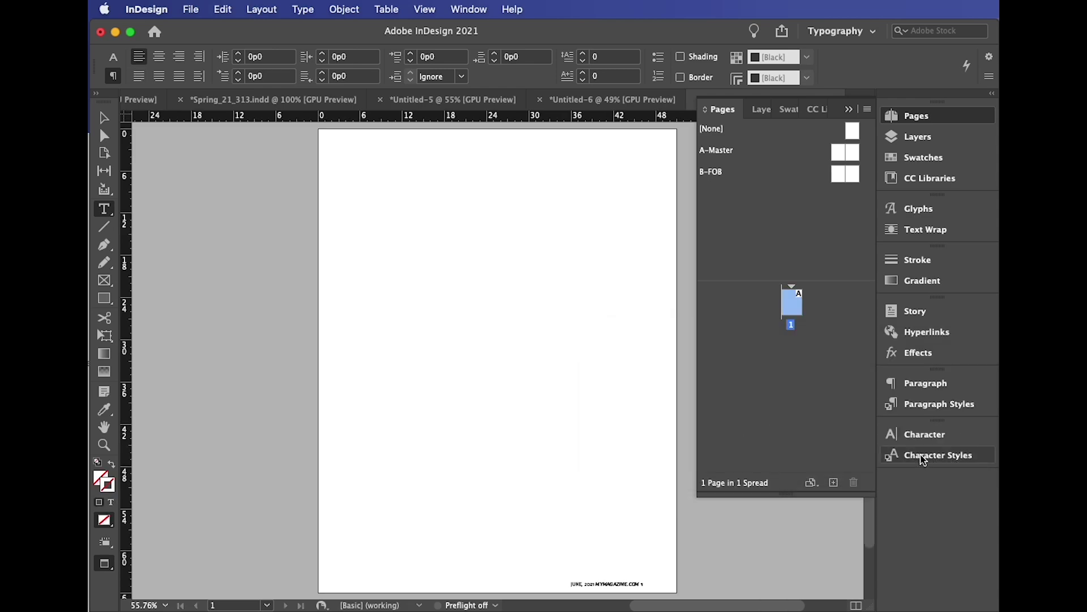
# - Check the paragraph styles and save the document to the Desktop as an InDesign 2021 template named MyTemplate.indt
pyautogui.click(930, 410)
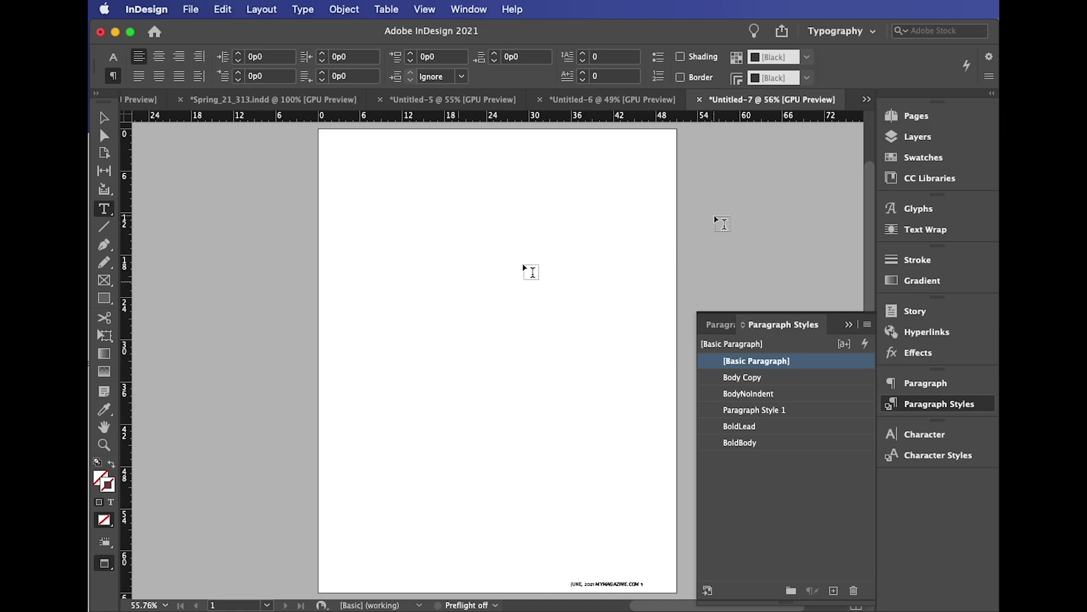
pyautogui.click(848, 325)
pyautogui.click(191, 9)
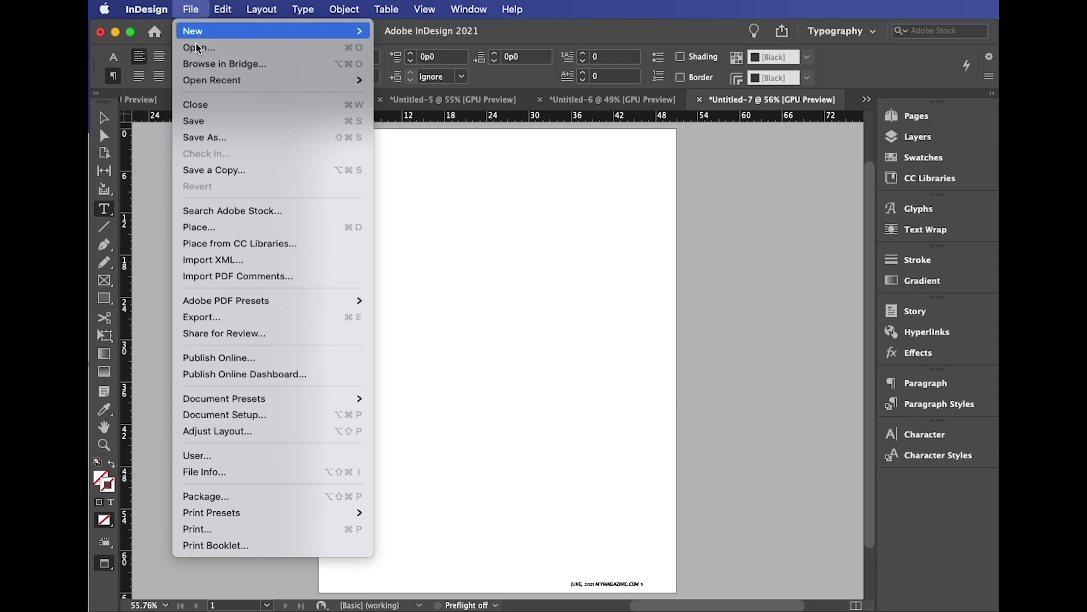
pyautogui.click(199, 126)
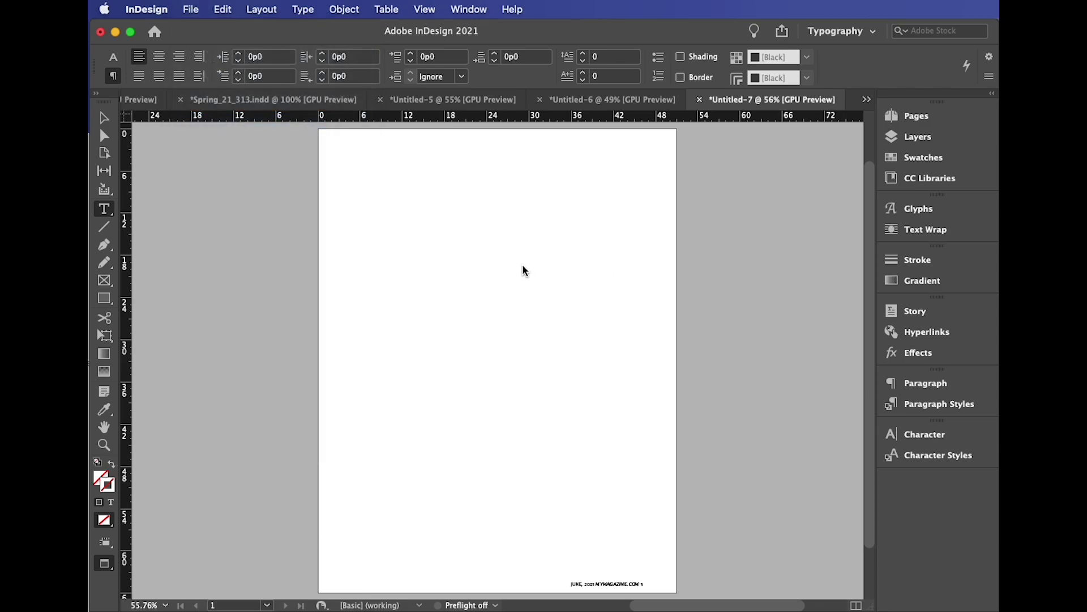
pyautogui.click(797, 328)
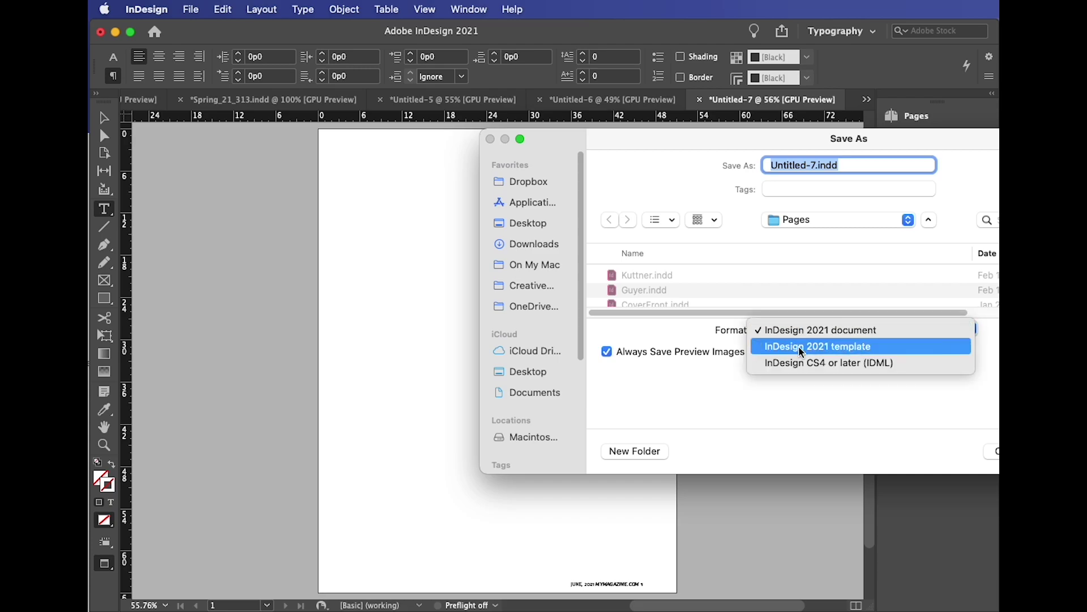
pyautogui.click(798, 343)
pyautogui.moveTo(589, 161); pyautogui.dragTo(416, 163)
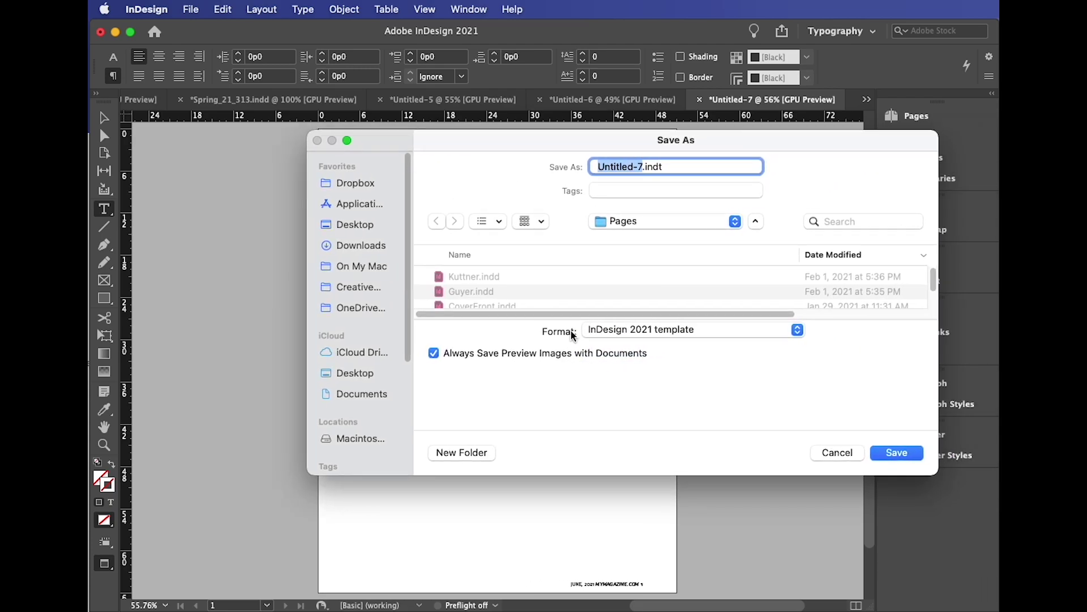
pyautogui.click(355, 227)
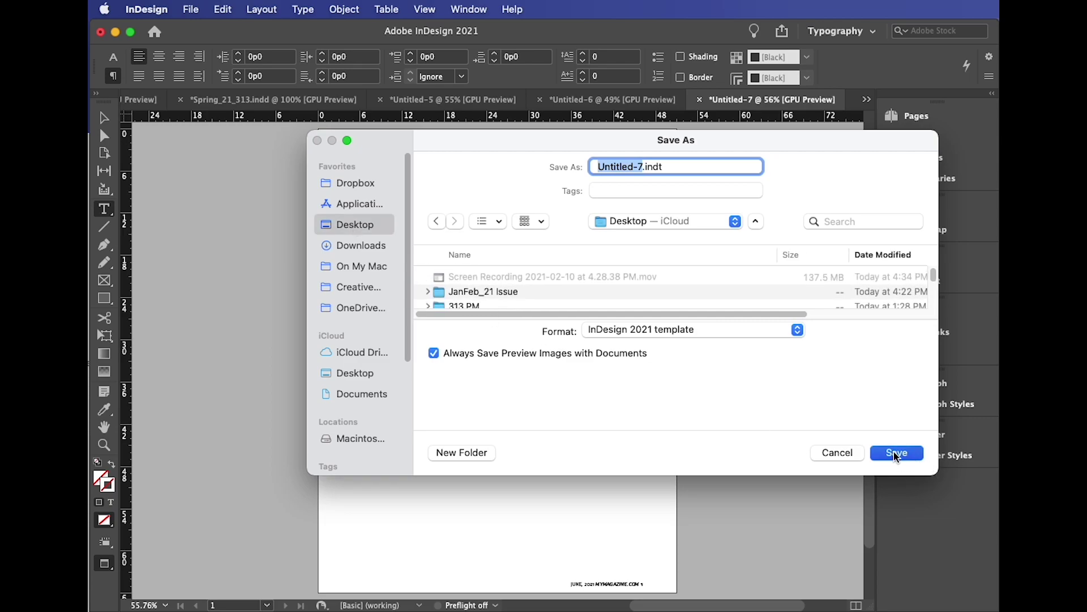
pyautogui.write('MyTemplate')
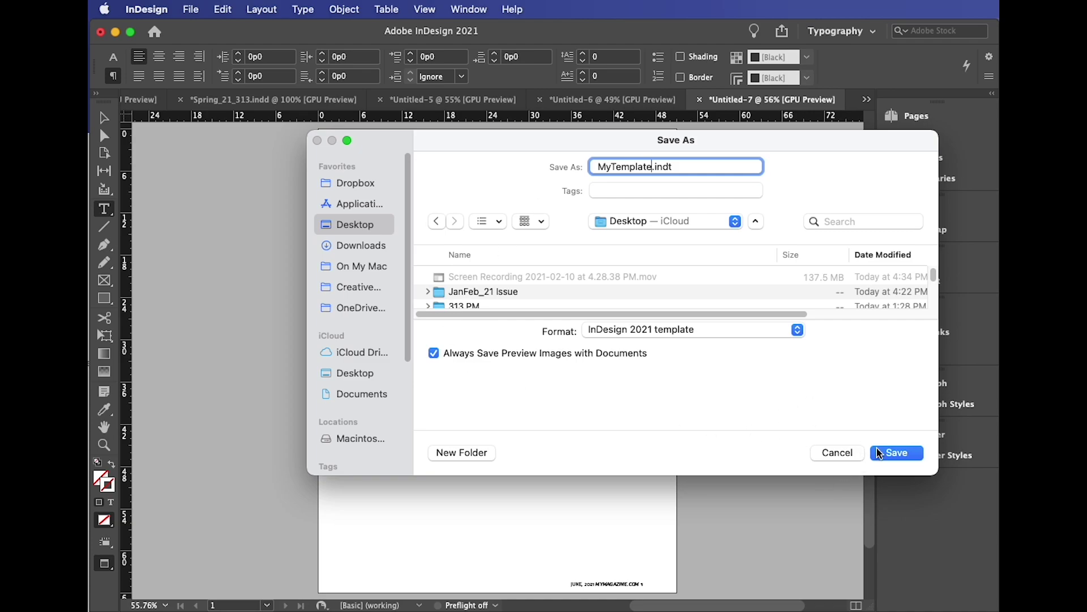
pyautogui.click(899, 454)
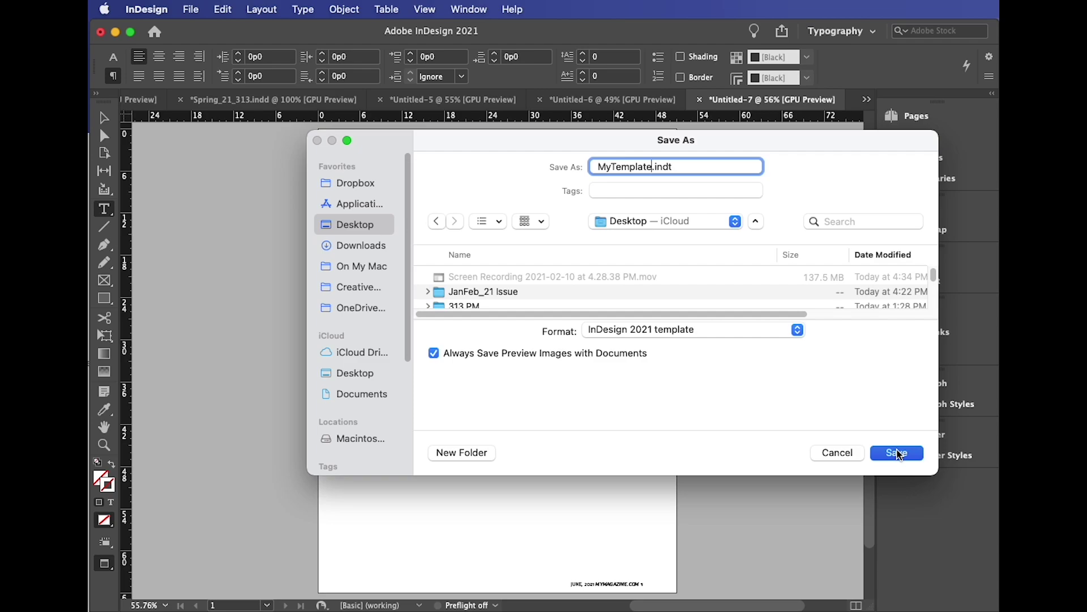
pyautogui.click(898, 453)
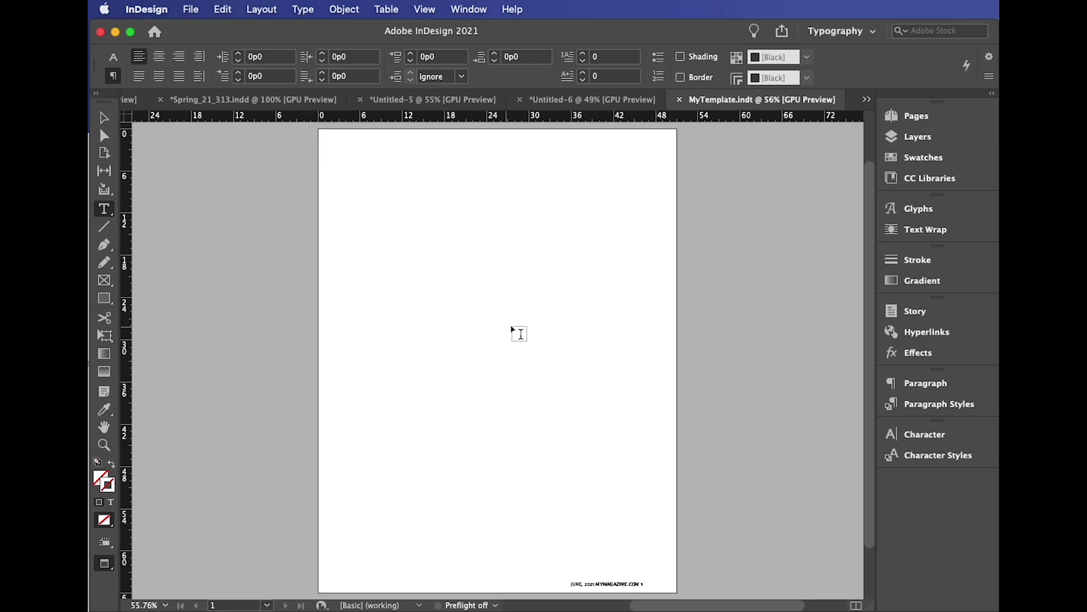
# - Close the template and create a new document by opening MyTemplate.indt from the Desktop with Open Normal
pyautogui.press('super+w')
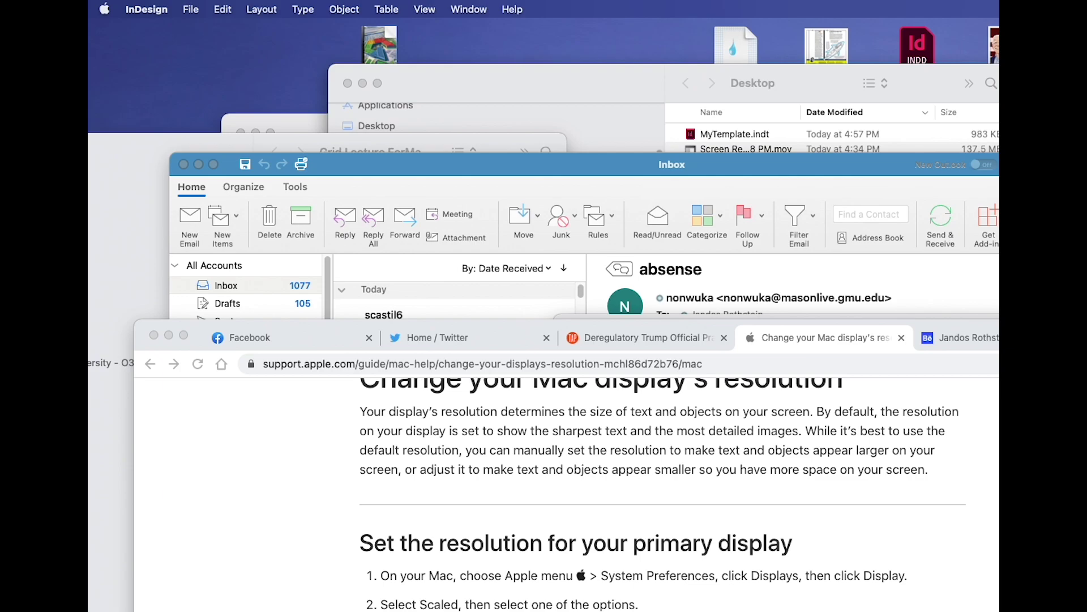
pyautogui.press('super+o')
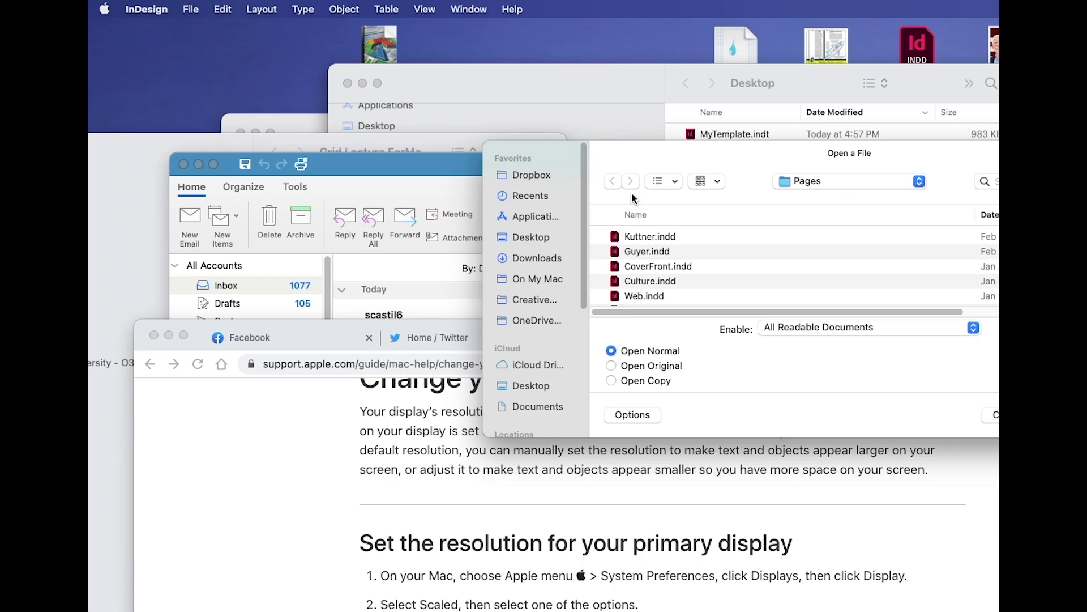
pyautogui.scroll(-2, 686, 253)
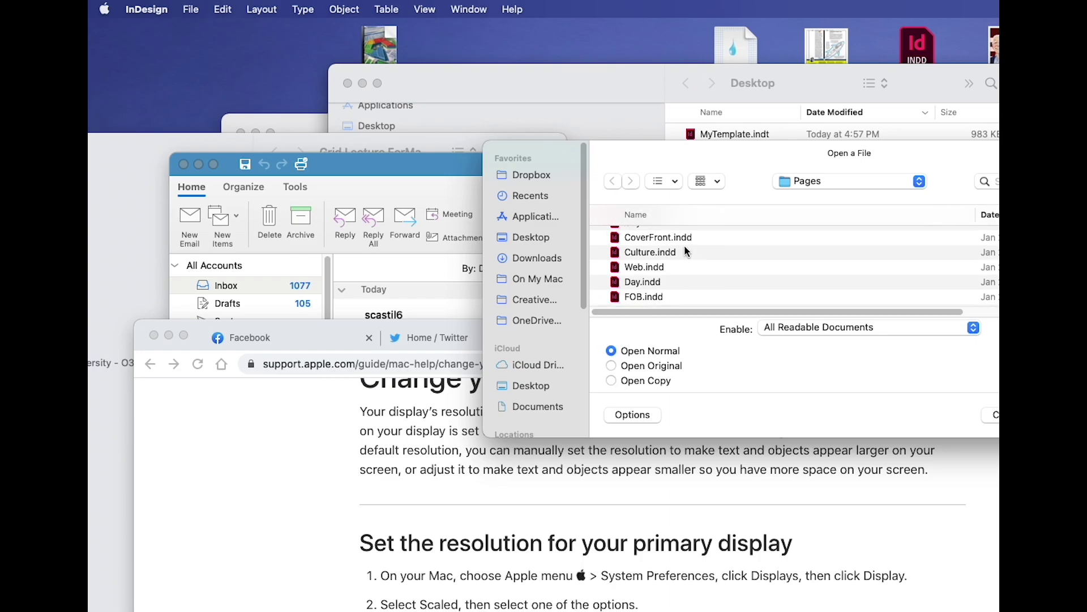
pyautogui.click(811, 183)
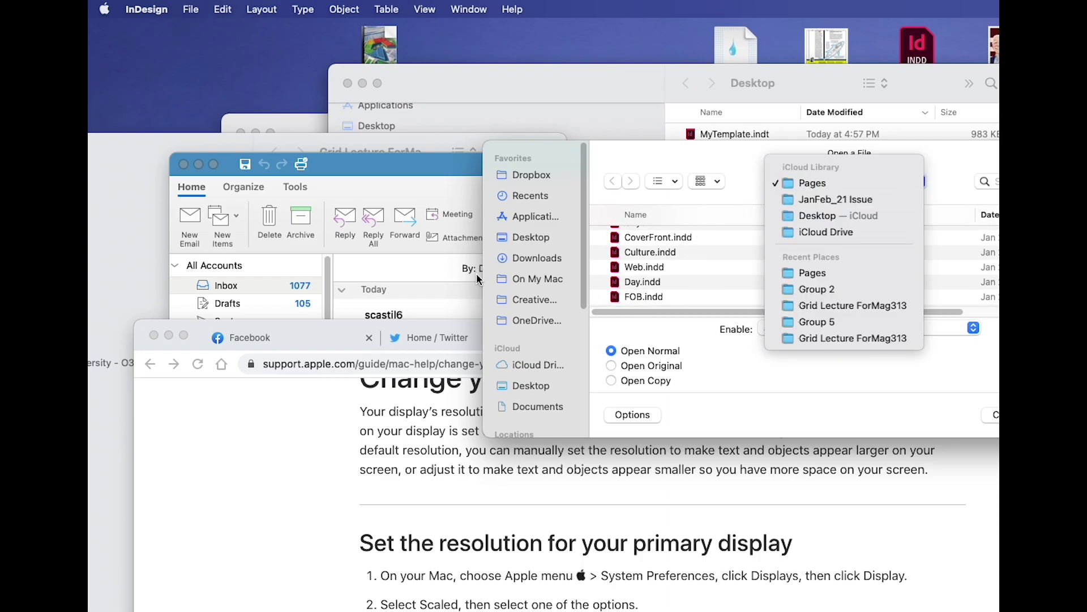
pyautogui.click(525, 239)
pyautogui.click(532, 237)
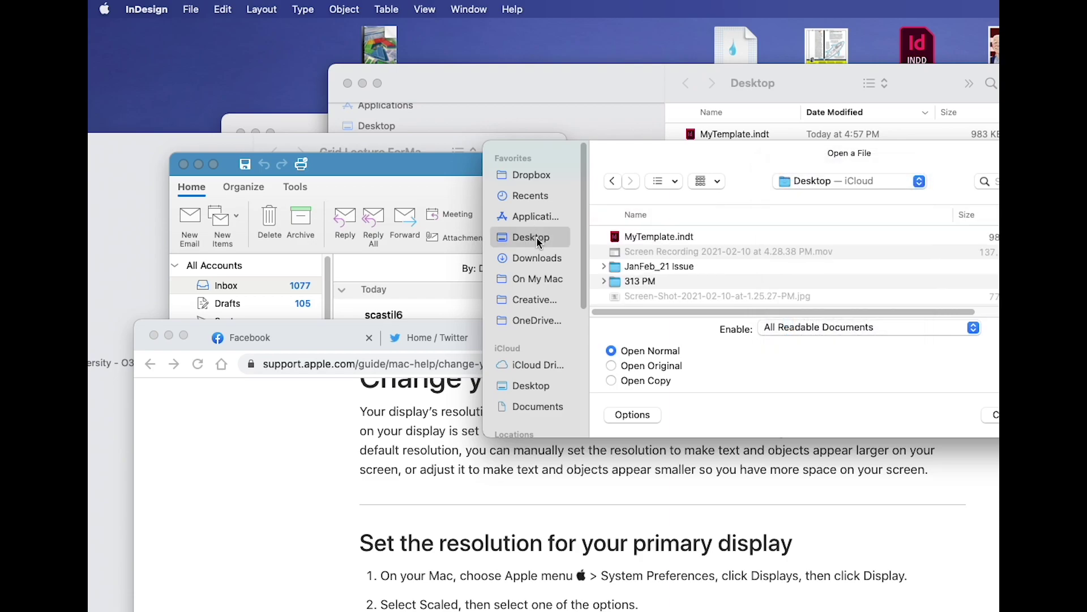
pyautogui.click(695, 239)
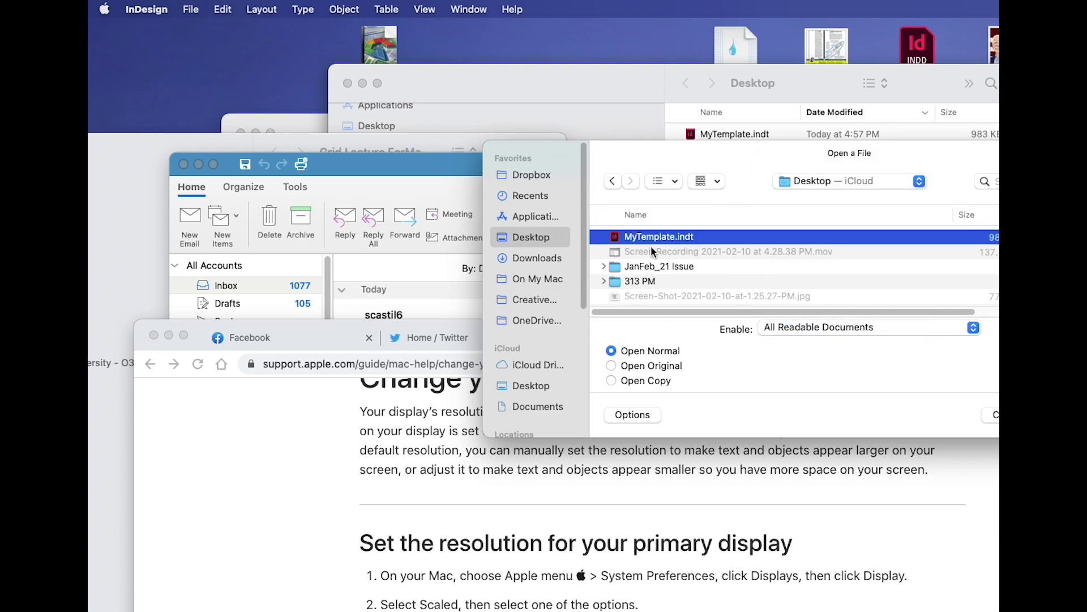
pyautogui.press('Return')
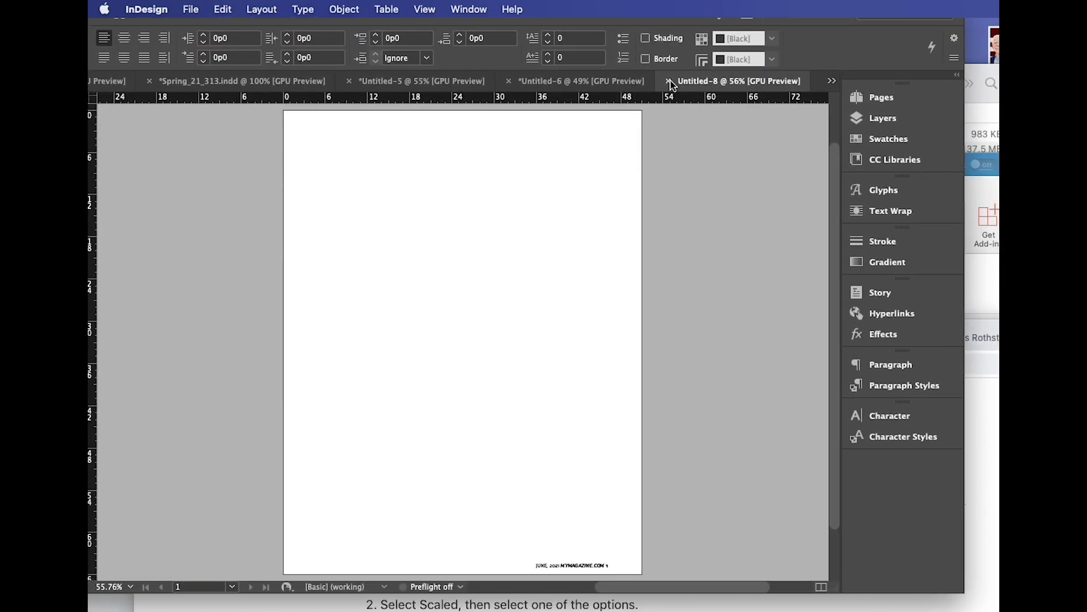
# - Examine which character styles and paragraph styles the new document has inherited from the template
pyautogui.click(880, 436)
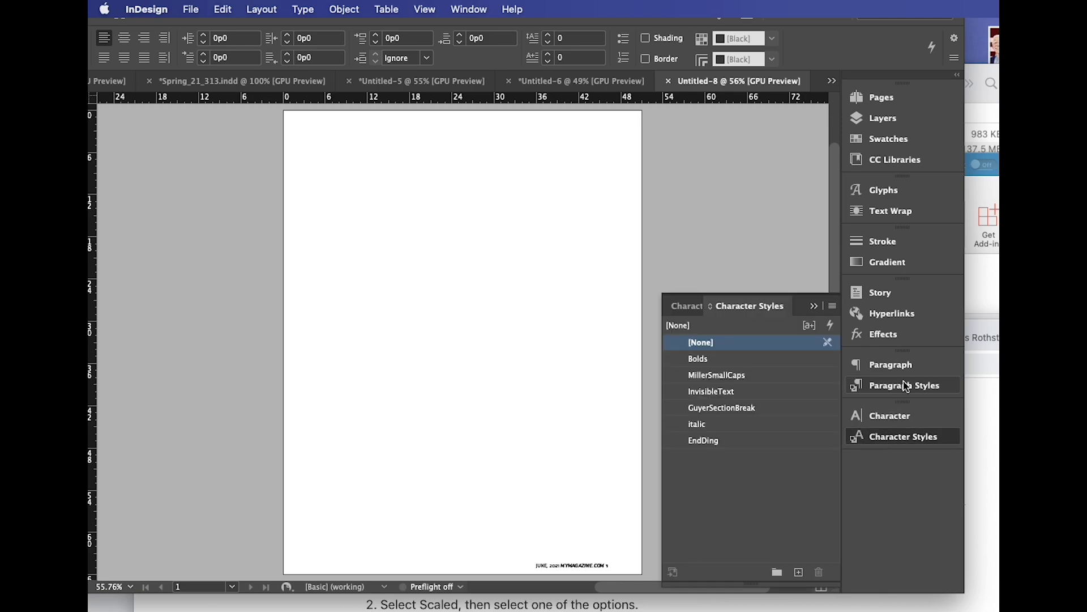
pyautogui.click(894, 390)
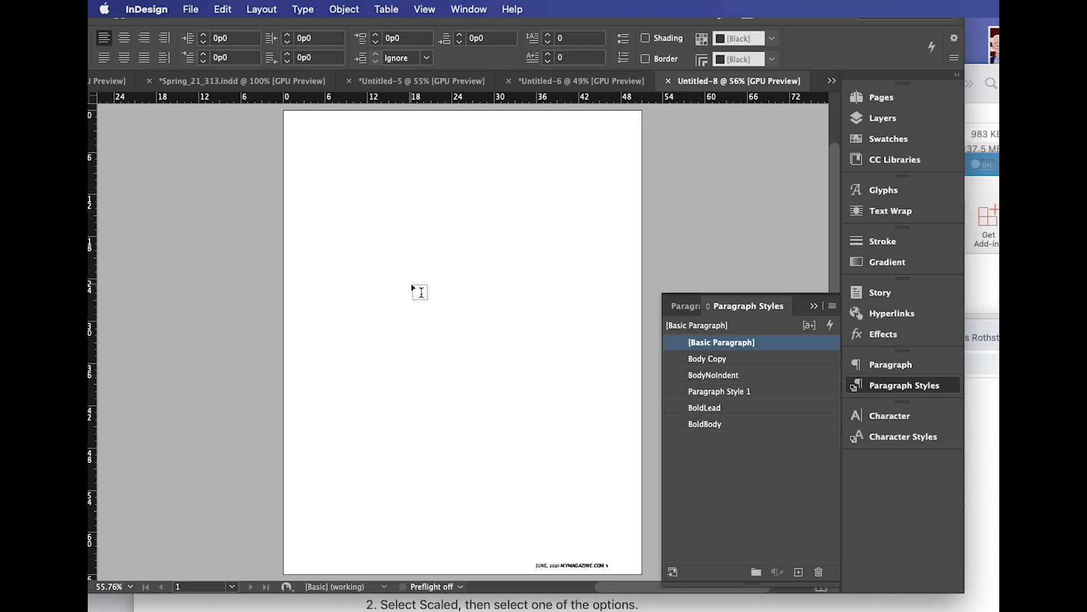